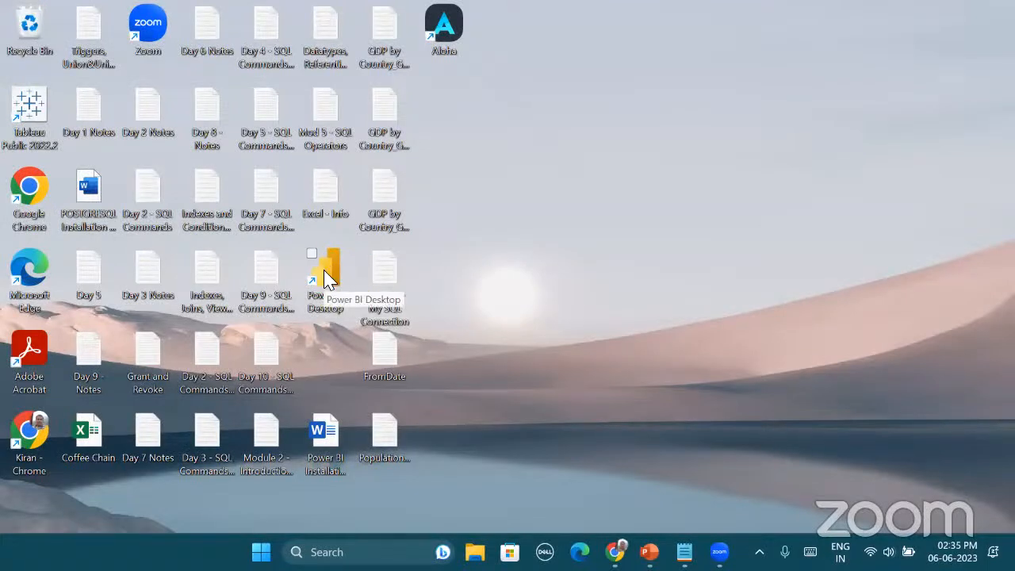
Launch Power BI Desktop and close the welcome screen to reach a blank untitled report
double_click(333, 268)
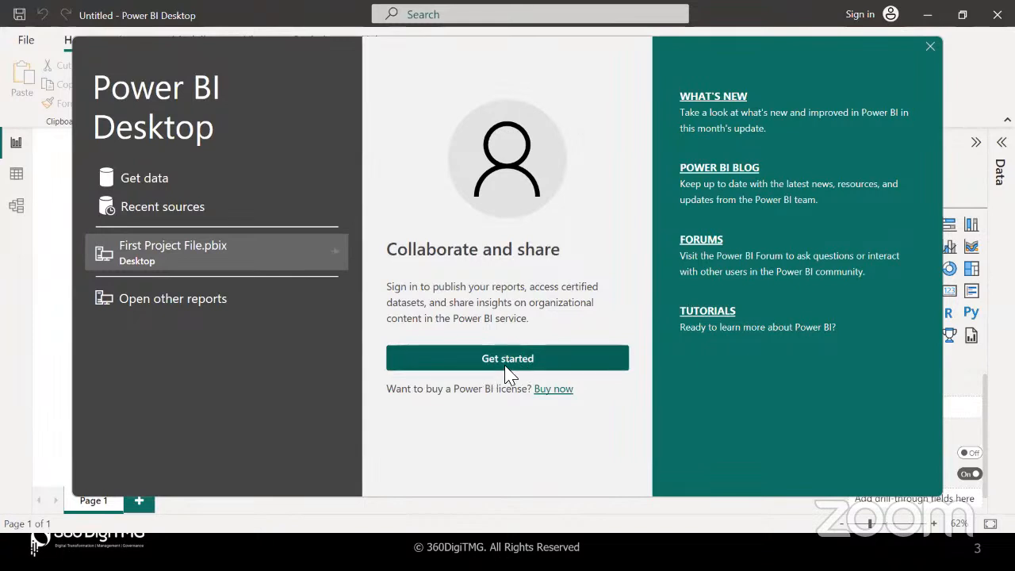
left_click(929, 46)
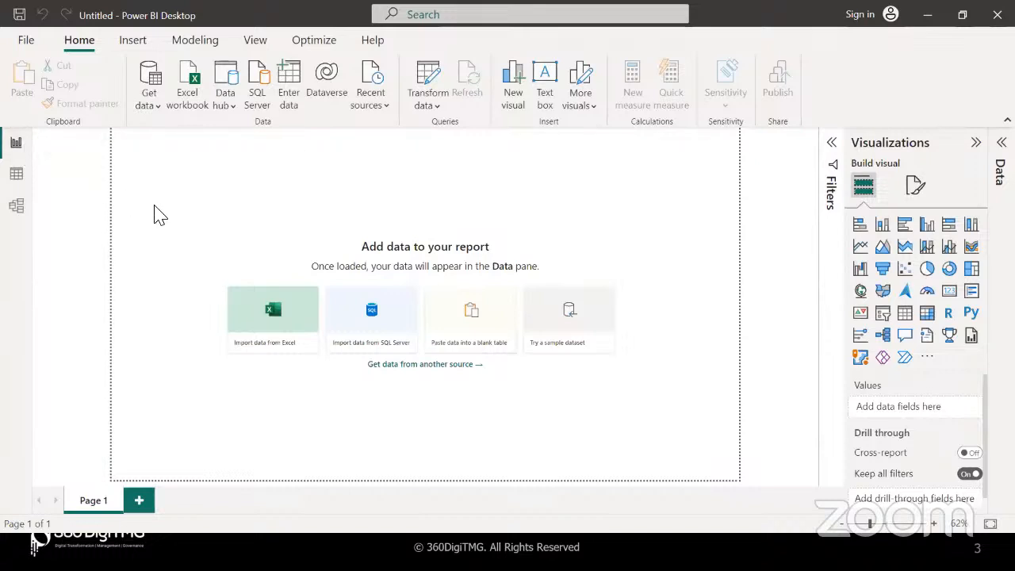
Look through the Data, Model and Report views and the Filters and Data panes, then collapse Visualizations
left_click(17, 181)
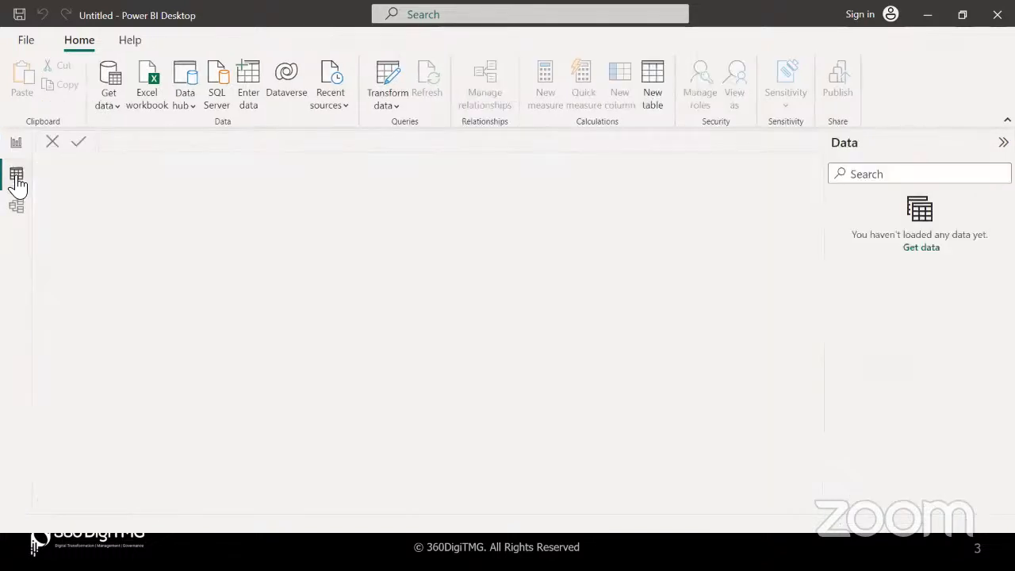
left_click(16, 208)
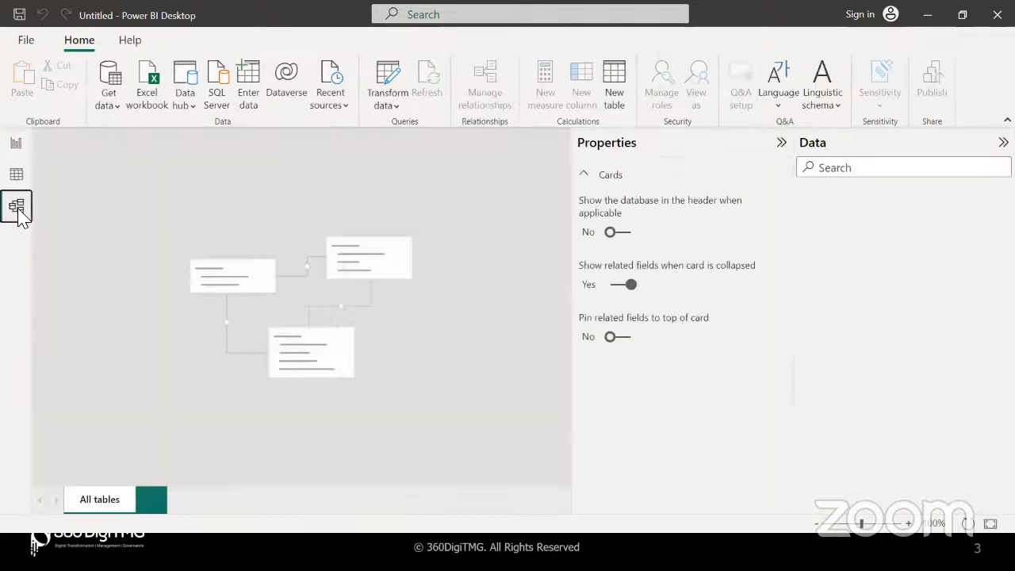
left_click(13, 148)
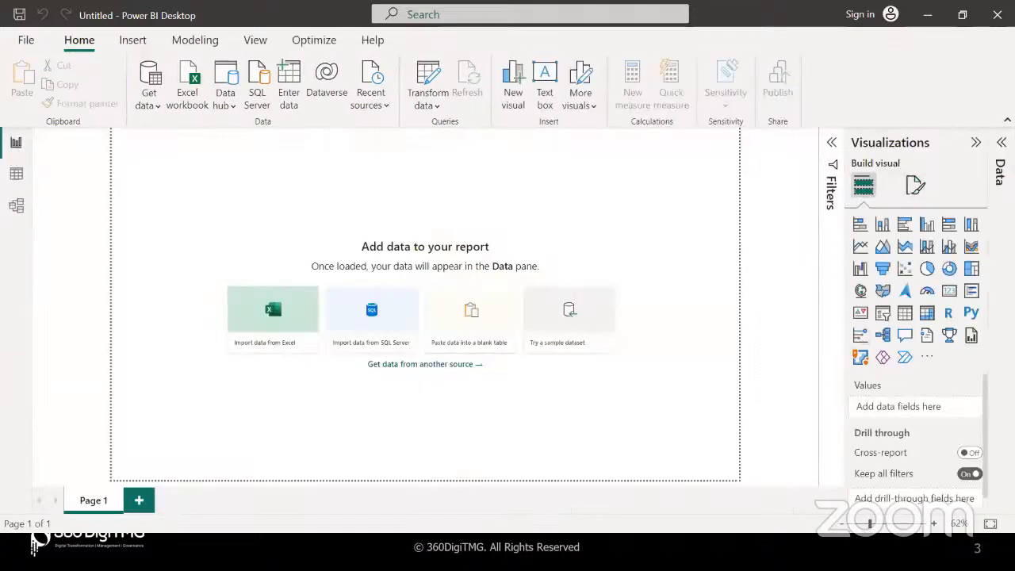
left_click(832, 148)
left_click(832, 145)
left_click(1001, 143)
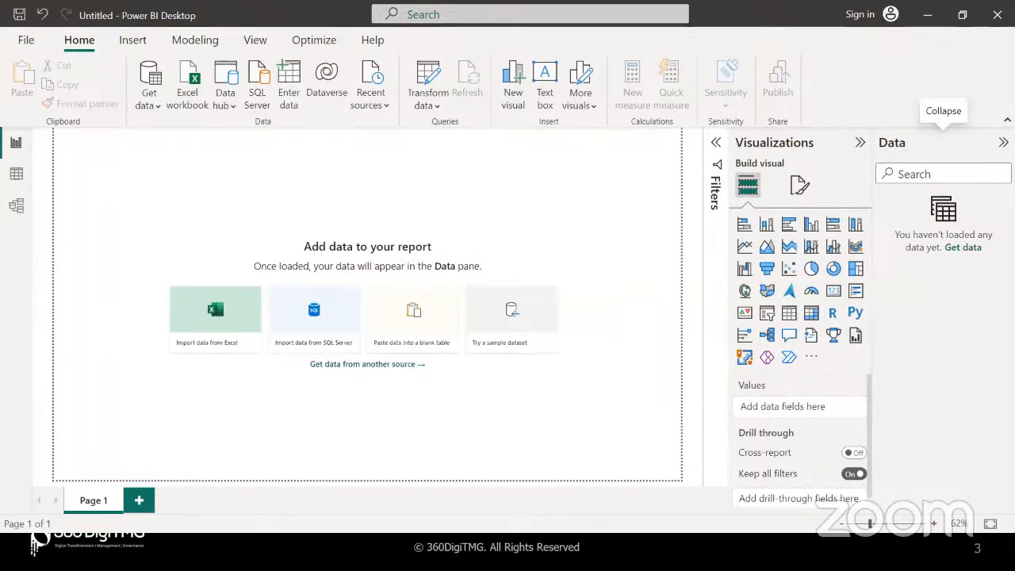
left_click(1003, 142)
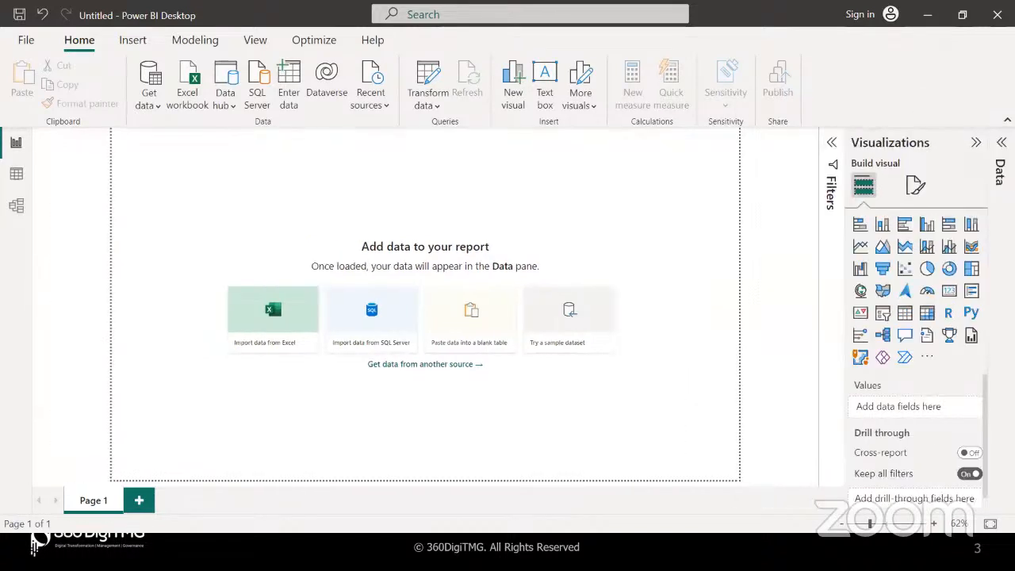
left_click(974, 145)
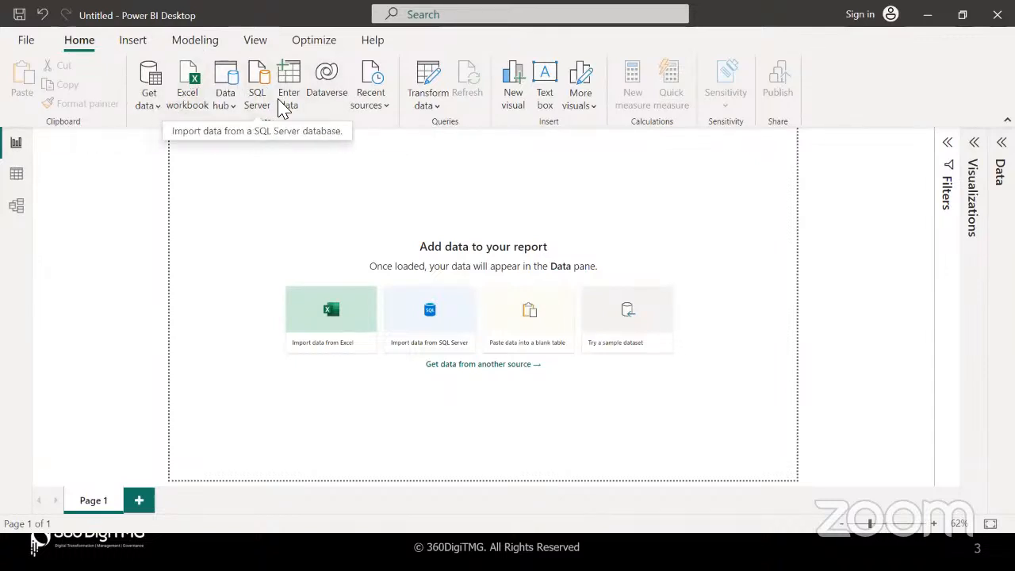
Browse the Insert and Modeling ribbon commands, ending back on Home
left_click(132, 41)
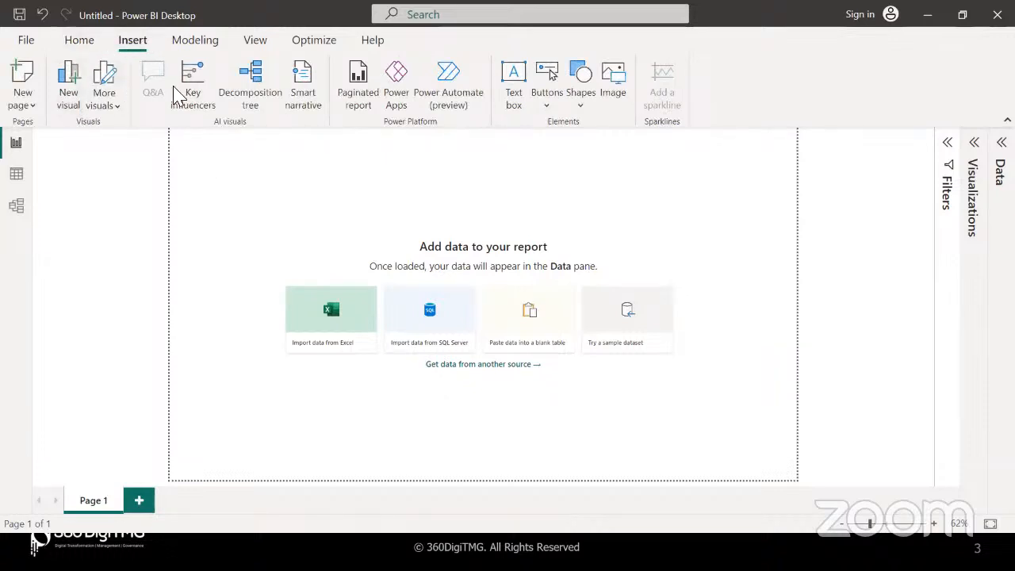
left_click(83, 41)
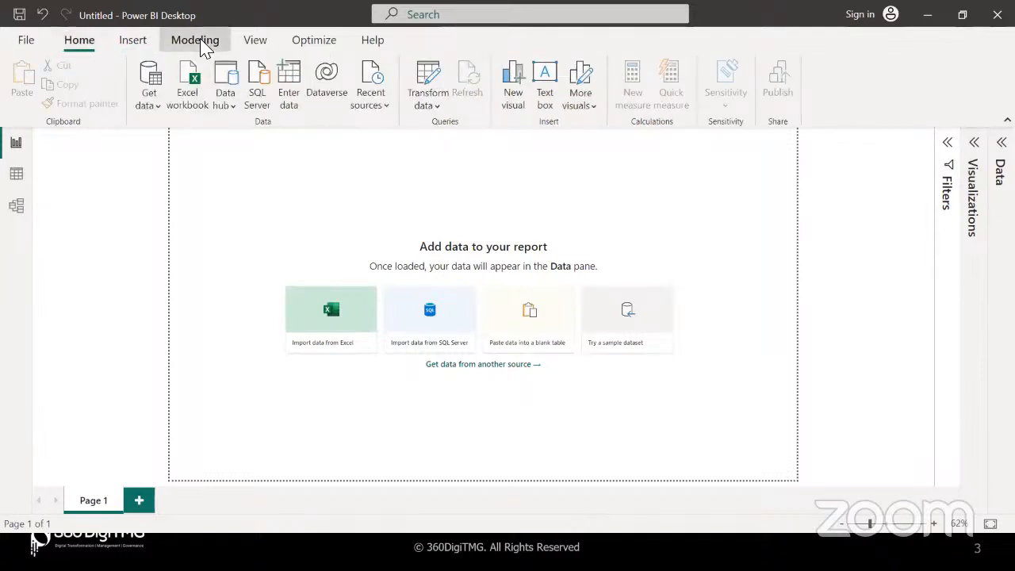
left_click(196, 43)
left_click(76, 44)
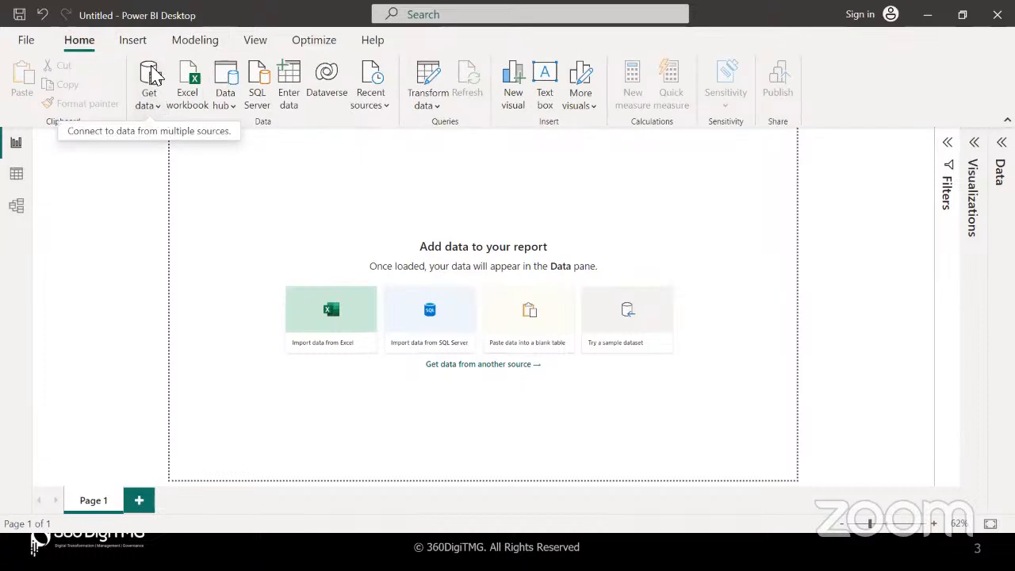
Browse the Get Data database connectors down to PostgreSQL, then cancel and minimize Power BI
left_click(158, 107)
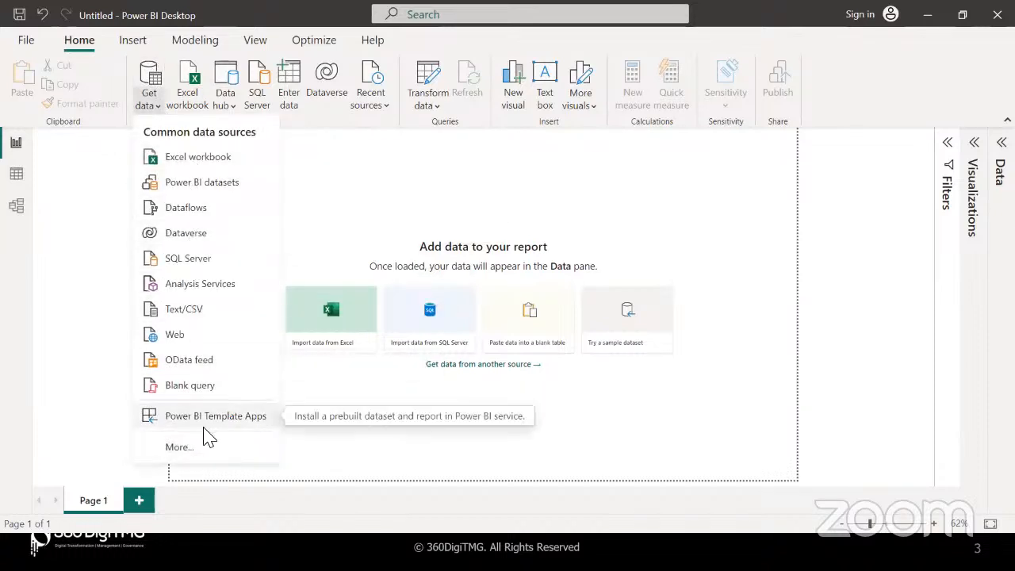
left_click(150, 80)
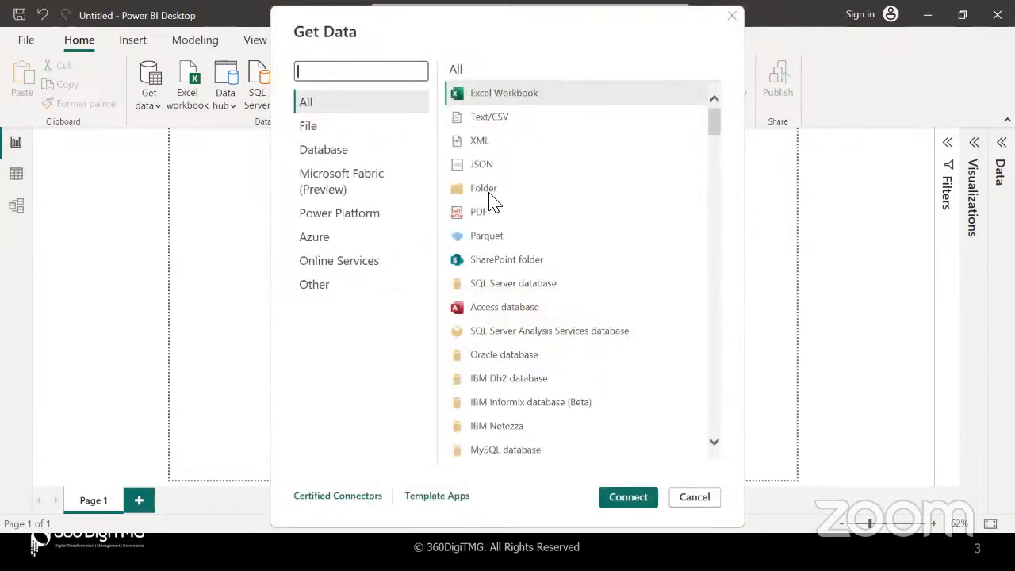
left_click(352, 150)
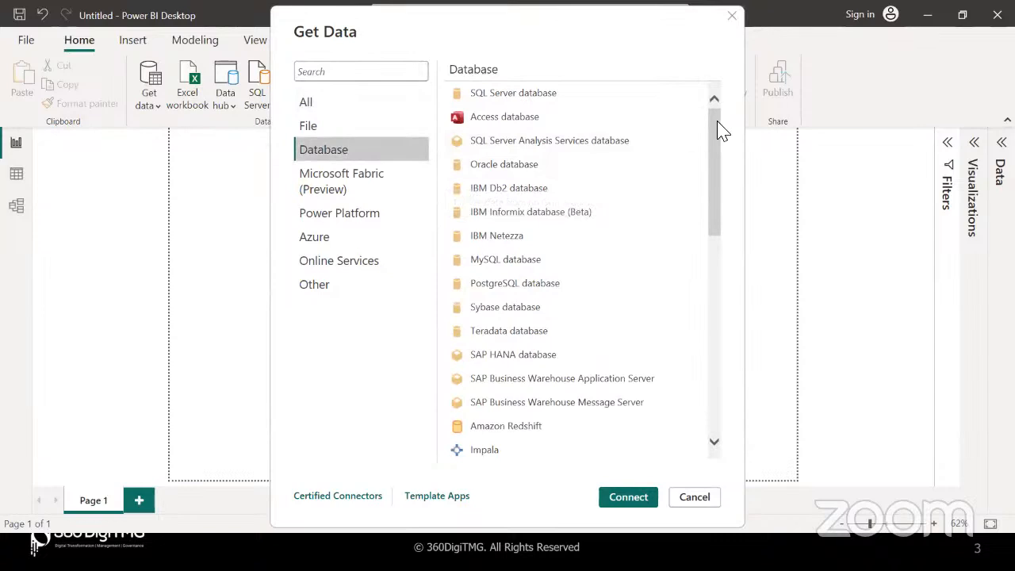
left_click_drag(721, 131, 716, 103)
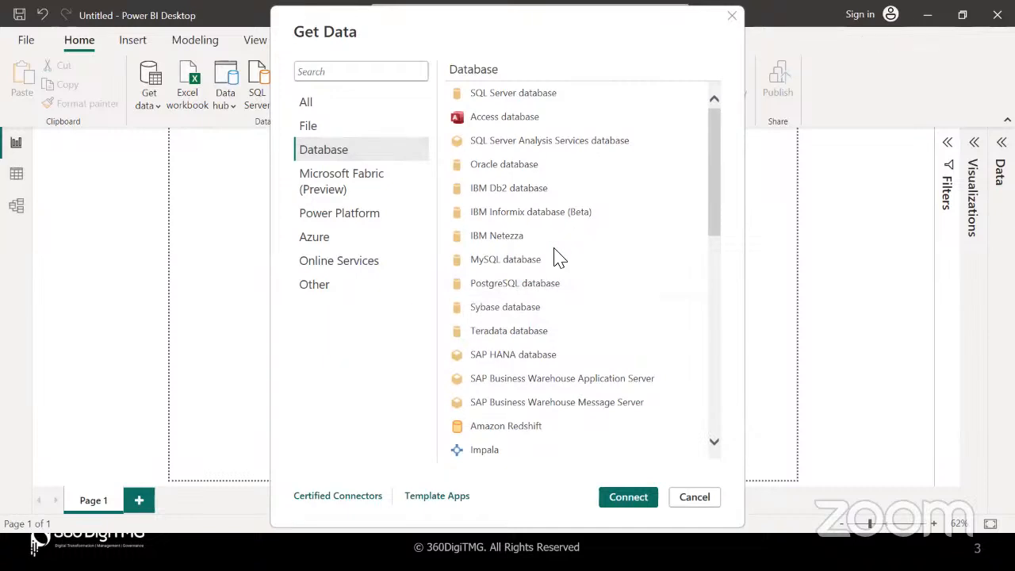
left_click(683, 496)
left_click(927, 15)
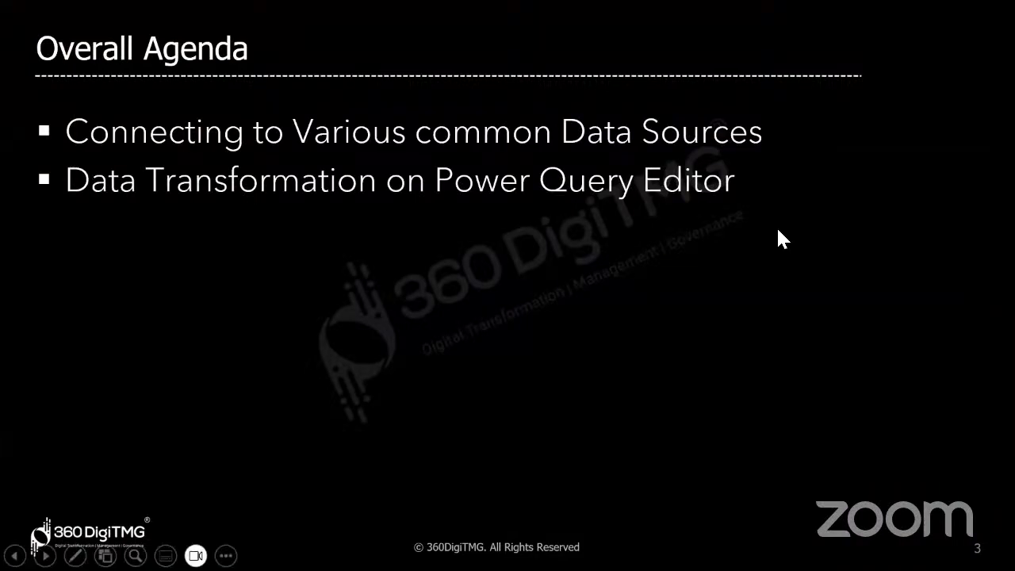
Launch pgAdmin 4 from Windows search and unlock it with the master password
key("super+d")
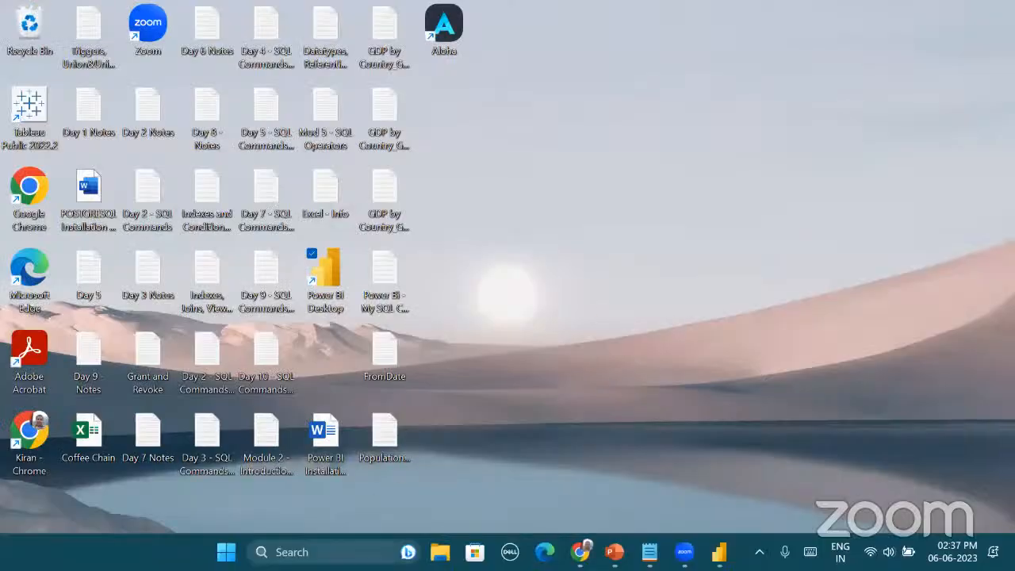
key("super")
type("pgad")
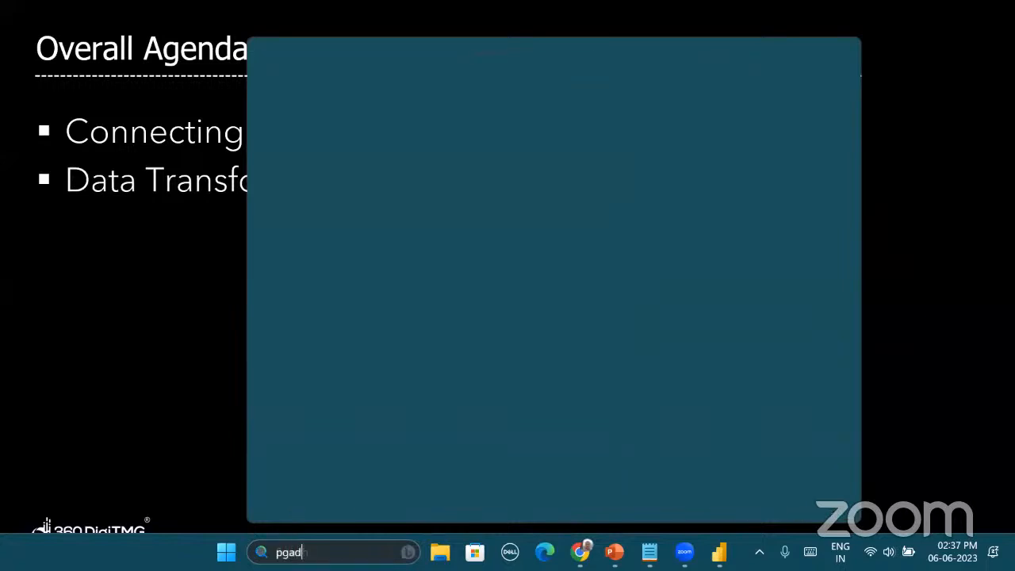
type("m")
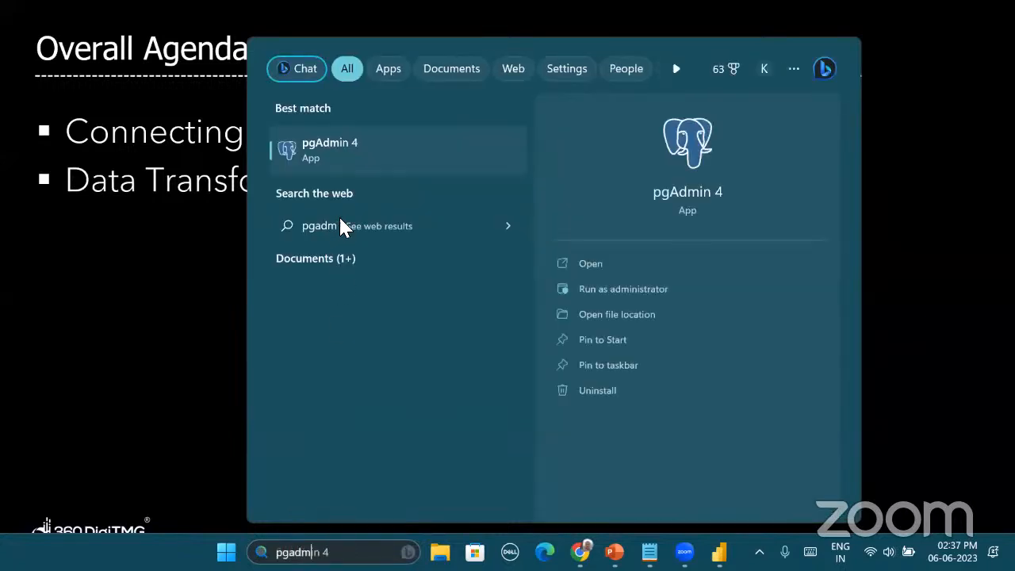
left_click(356, 152)
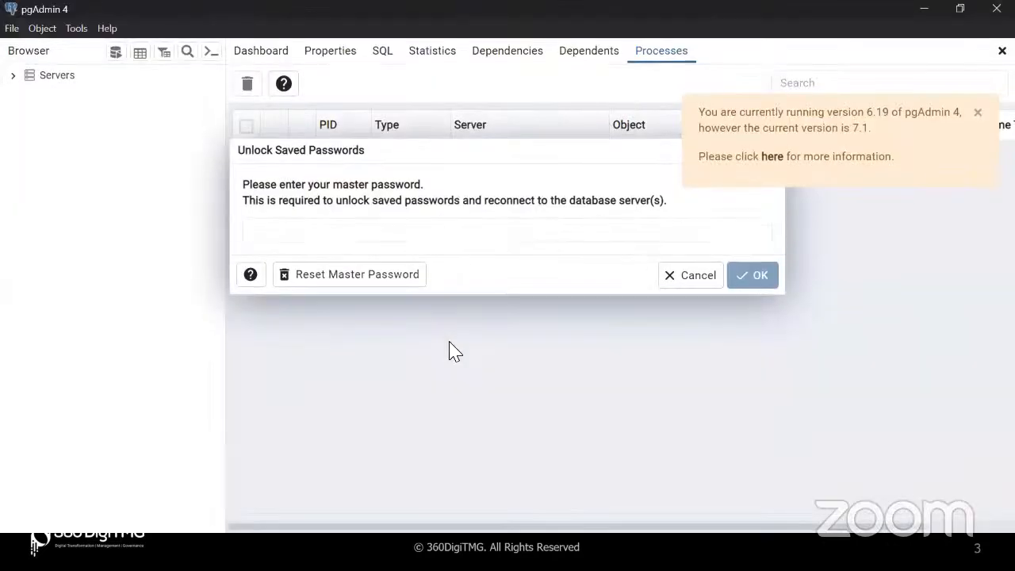
left_click(409, 232)
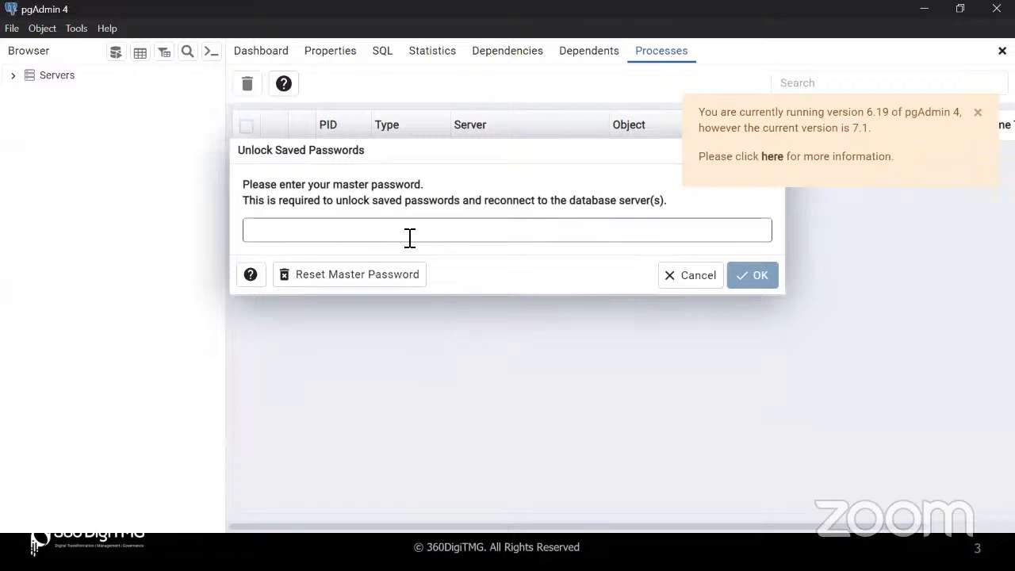
type("ad")
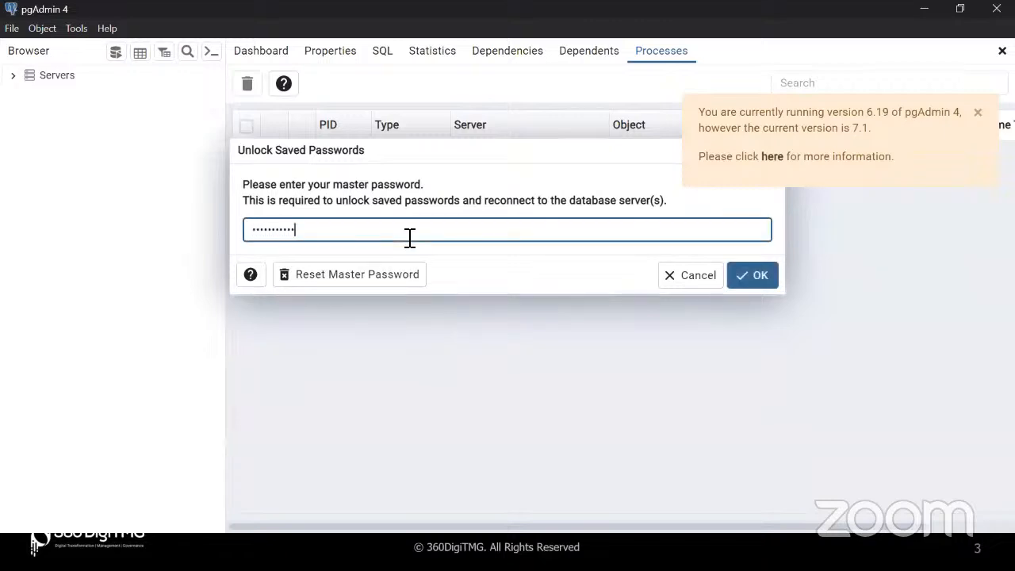
left_click(761, 275)
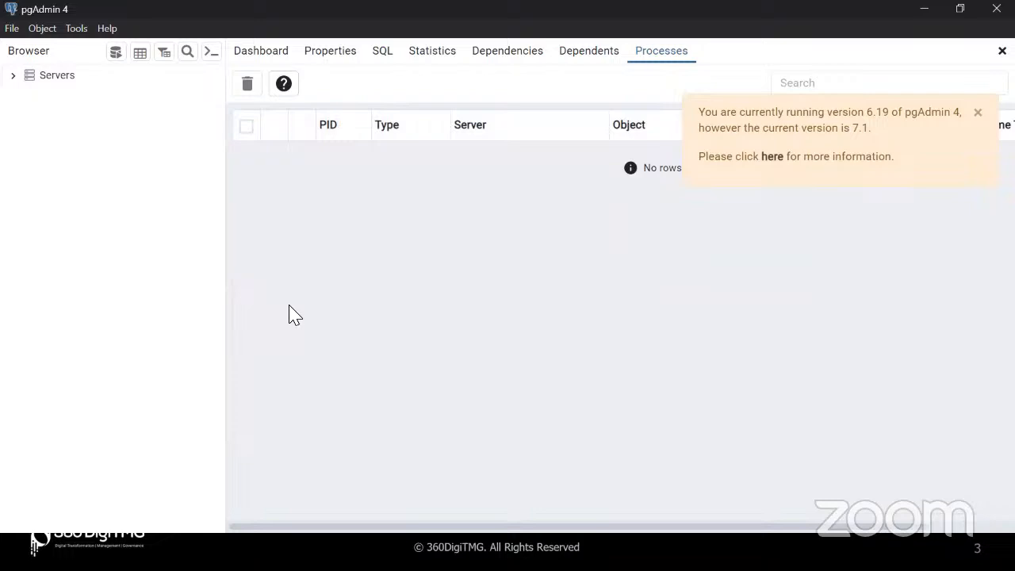
Expand PostgreSQL 15 down to the Training database's public tables and select employee
left_click(13, 75)
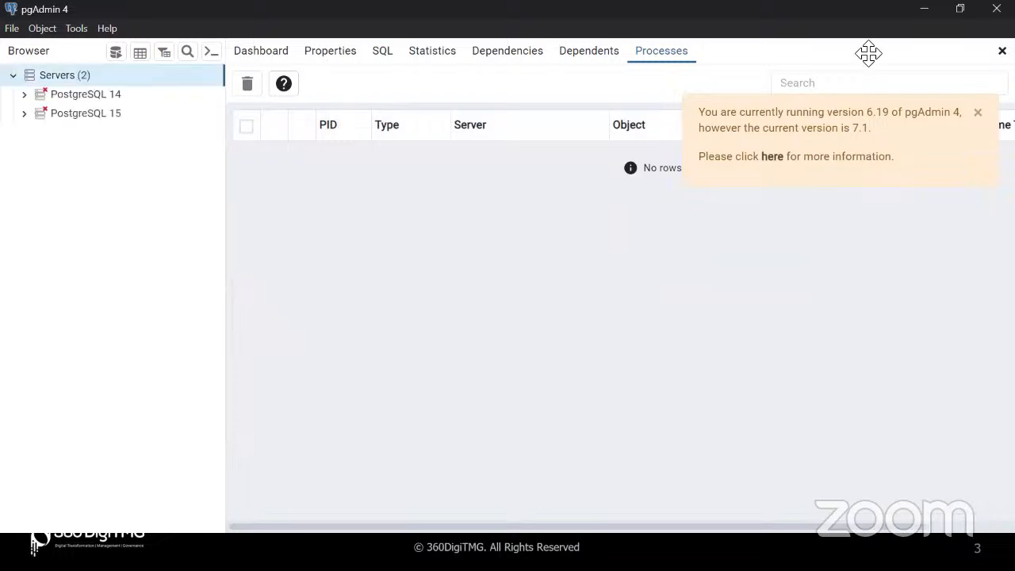
left_click(977, 115)
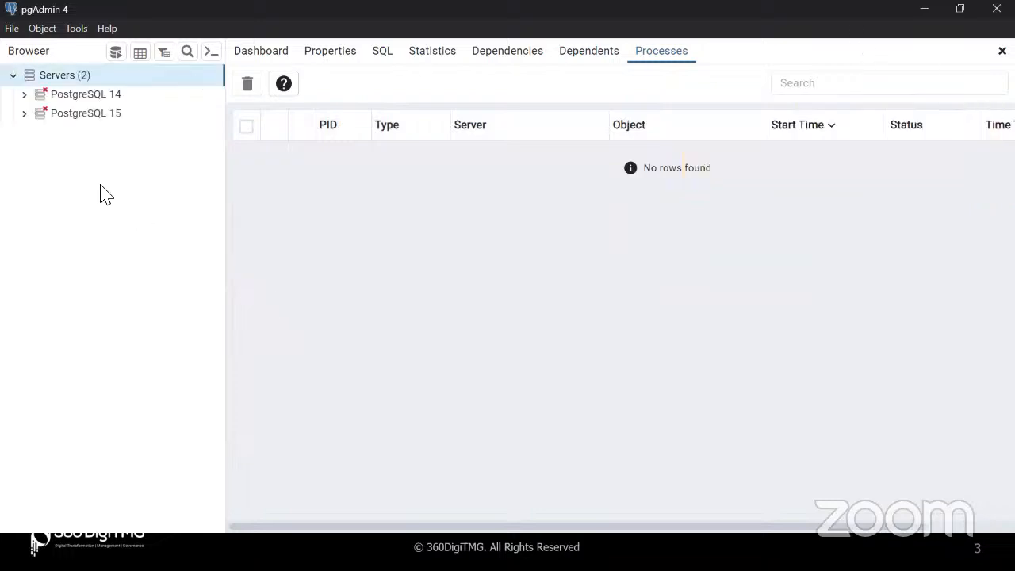
left_click(25, 117)
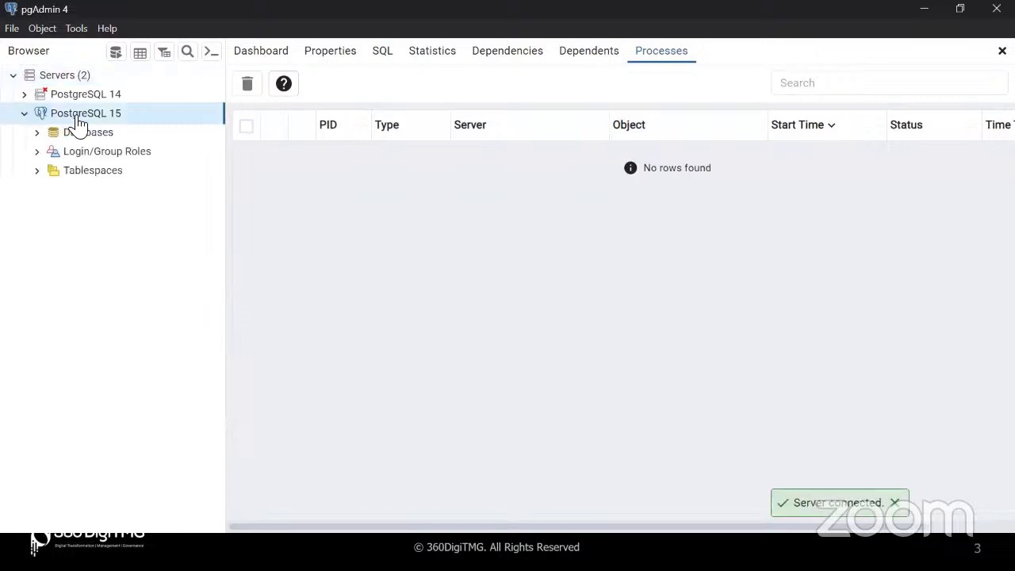
left_click(37, 132)
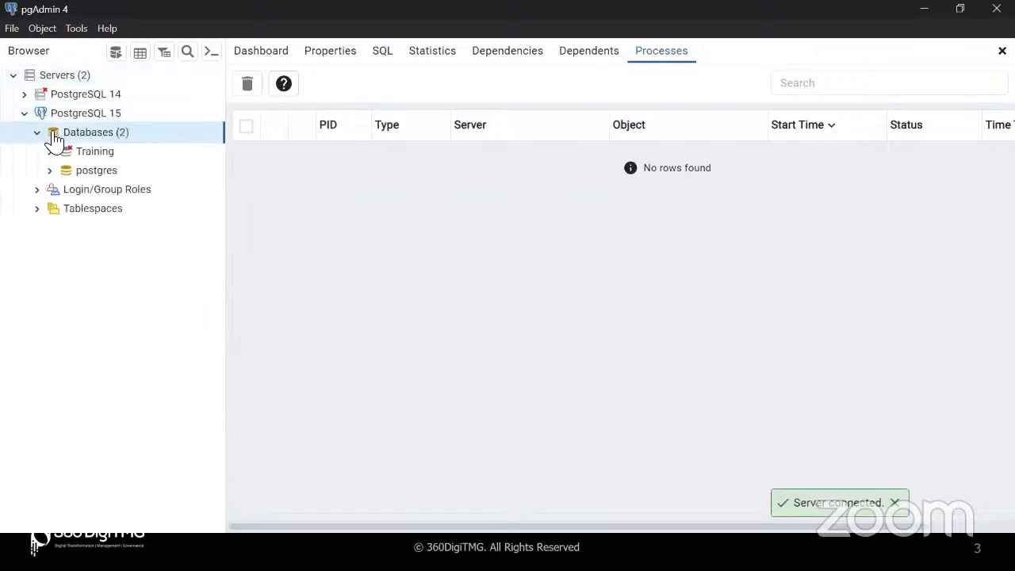
left_click(52, 155)
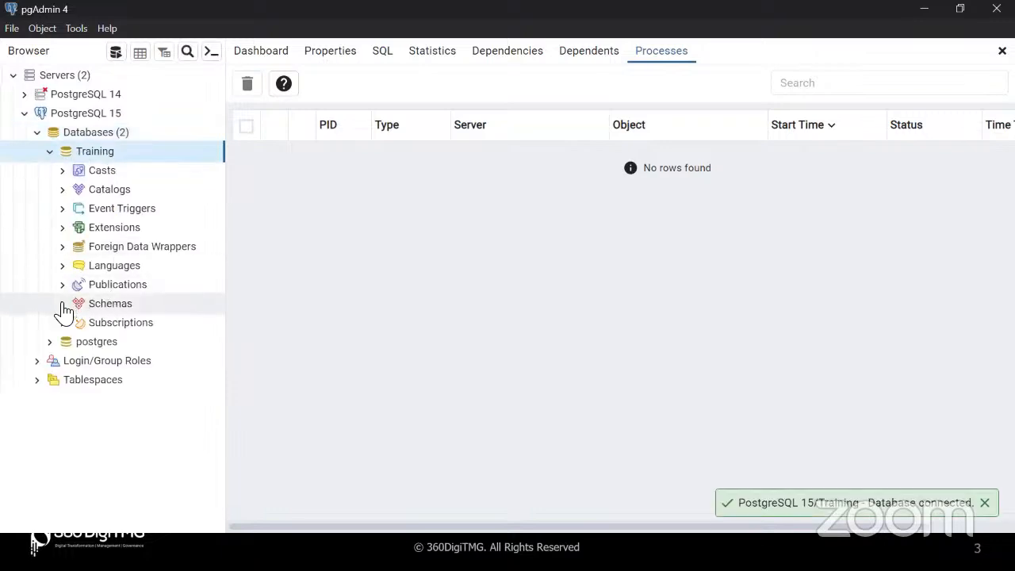
left_click(63, 305)
scroll(135, 424, "down", 3)
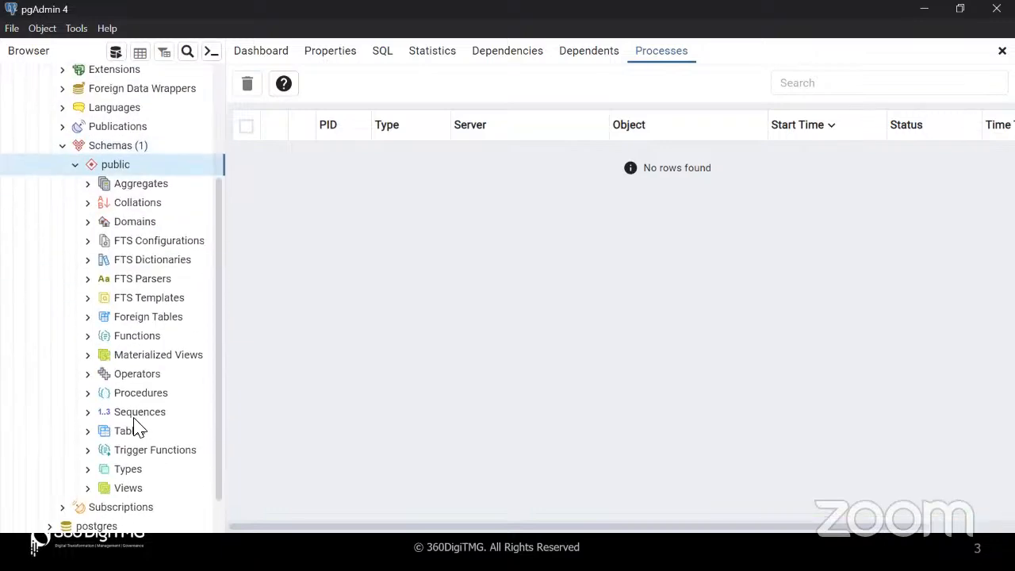
left_click(87, 433)
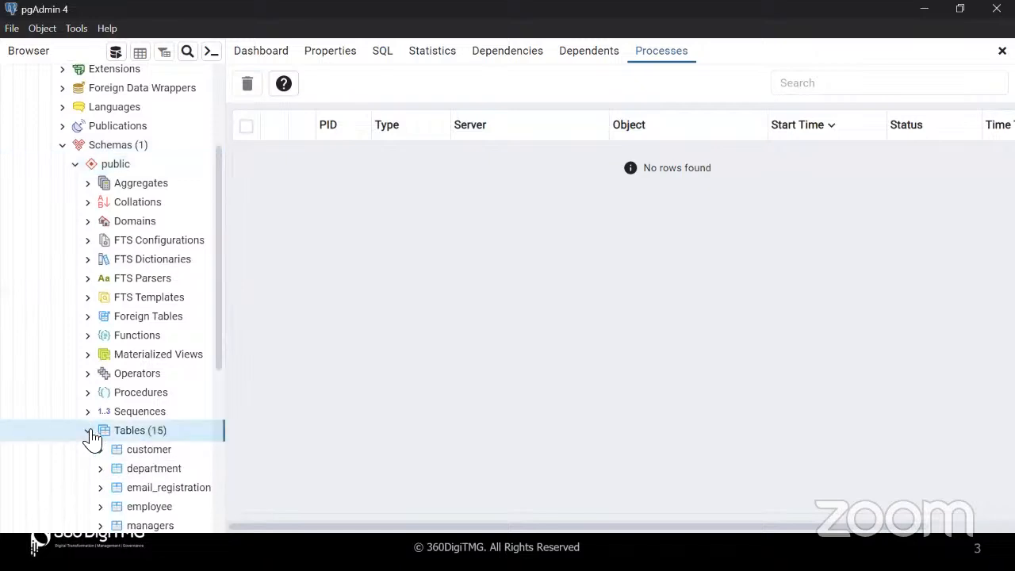
left_click(173, 239)
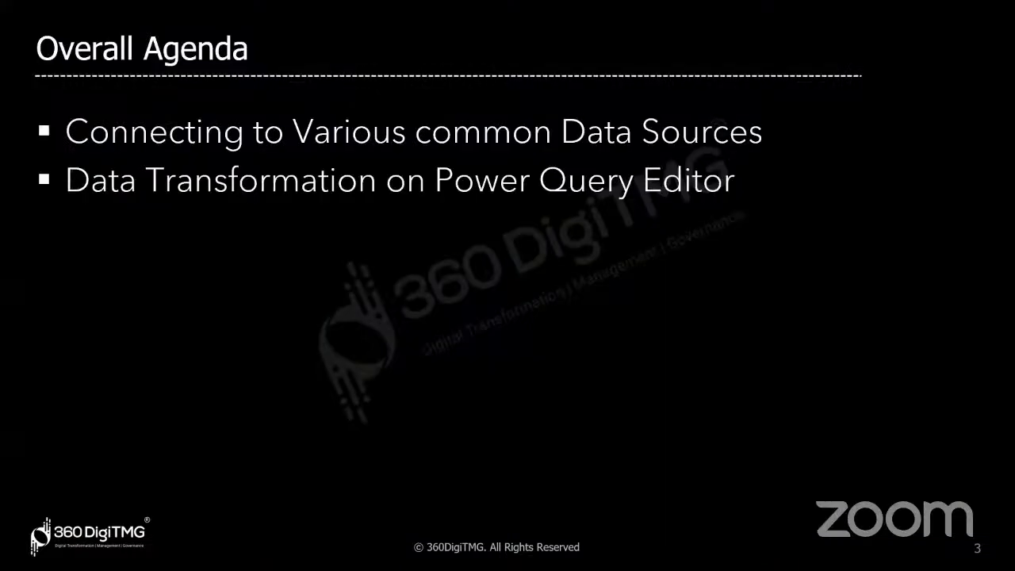
Back in Power BI, filter the database connectors by 'post' and select PostgreSQL database
key("alt+Tab")
key("alt+Tab")
key("alt+Tab")
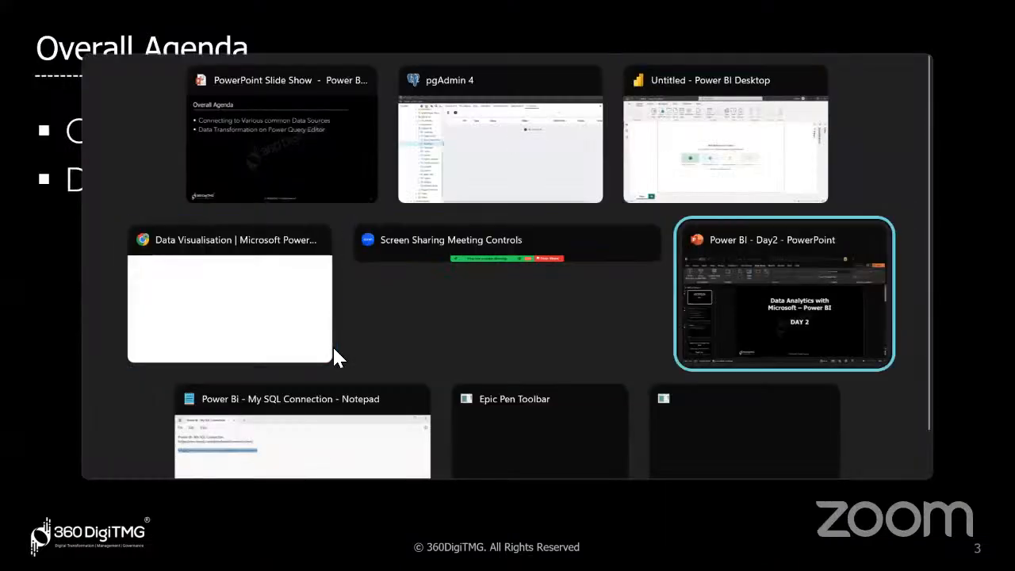
key("alt+shift+Tab")
key("alt+shift+Tab")
key("alt+shift+Tab")
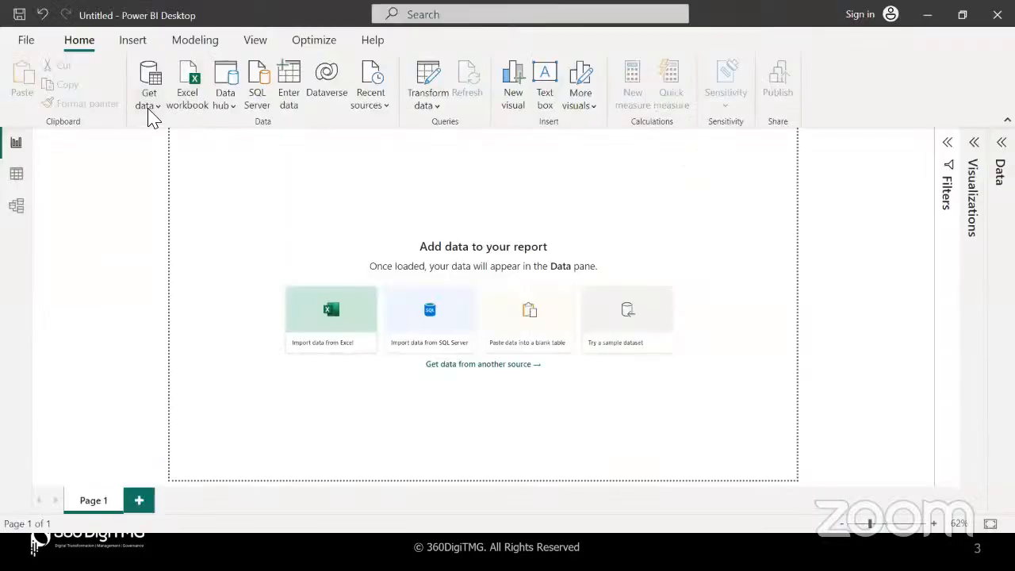
left_click(150, 79)
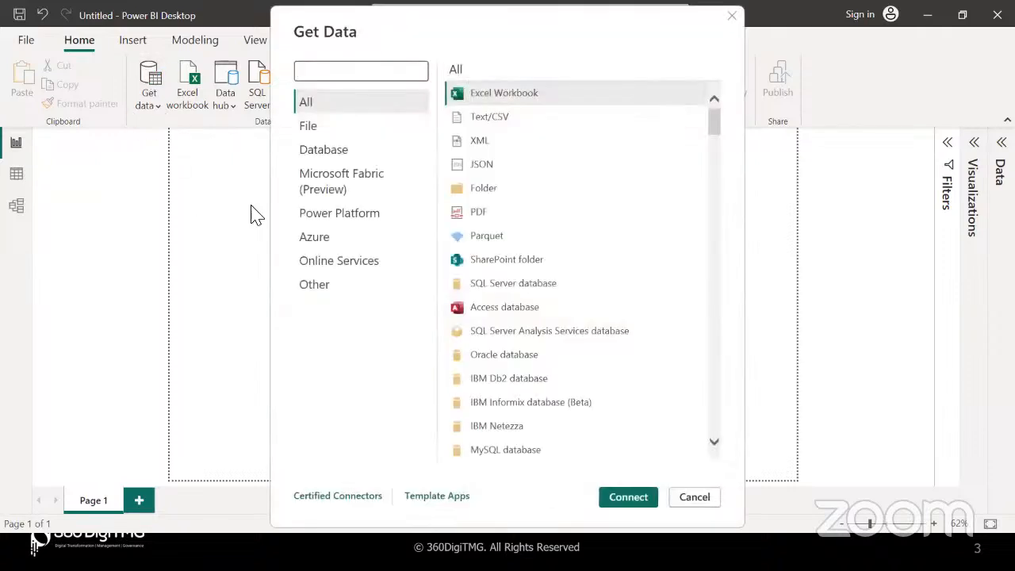
left_click(353, 152)
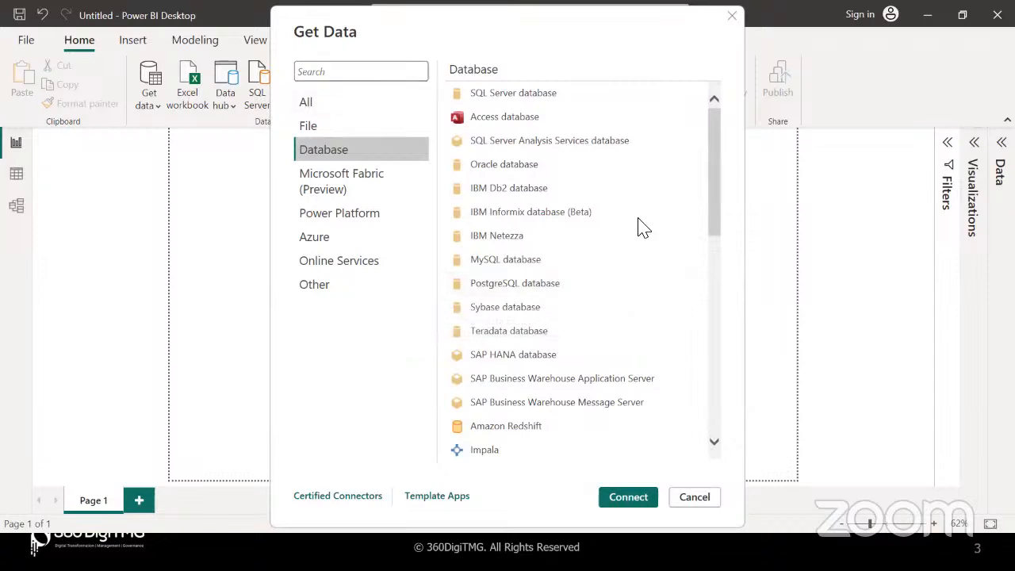
left_click(351, 75)
type("post")
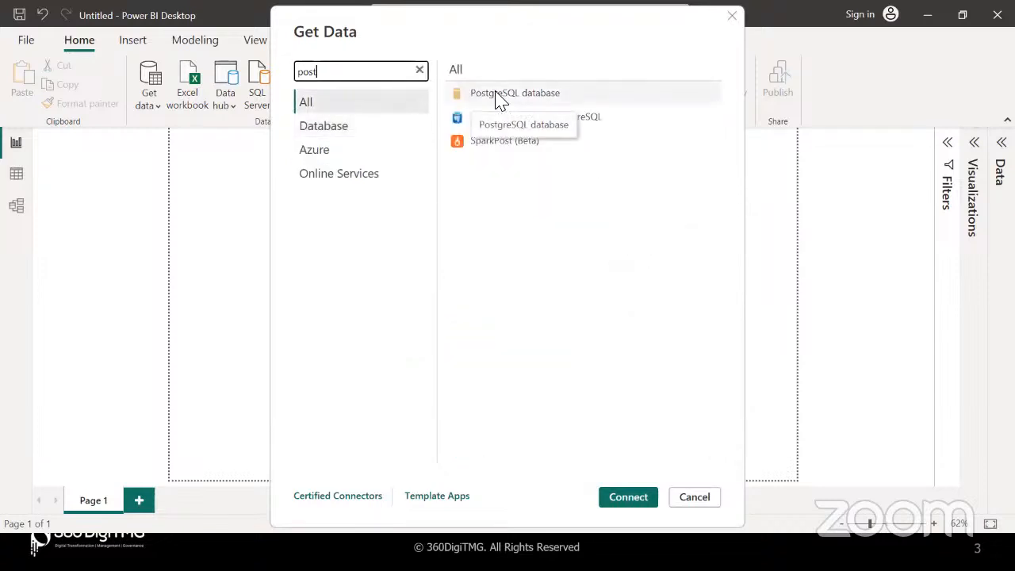
left_click(497, 97)
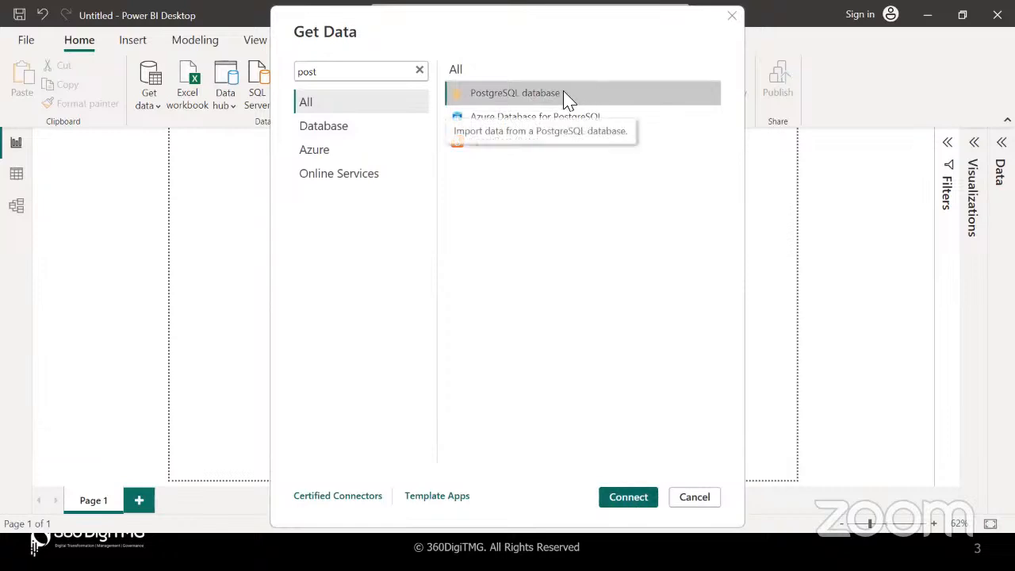
Open the PostgreSQL connection form and enter localhost:5432 as the server
left_click(646, 507)
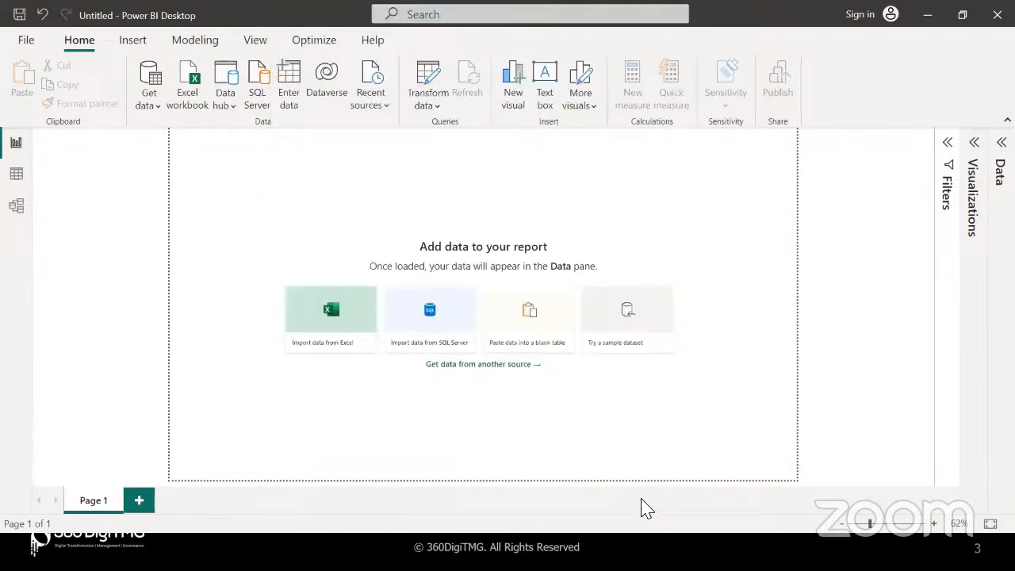
left_click(326, 207)
type("localhost:")
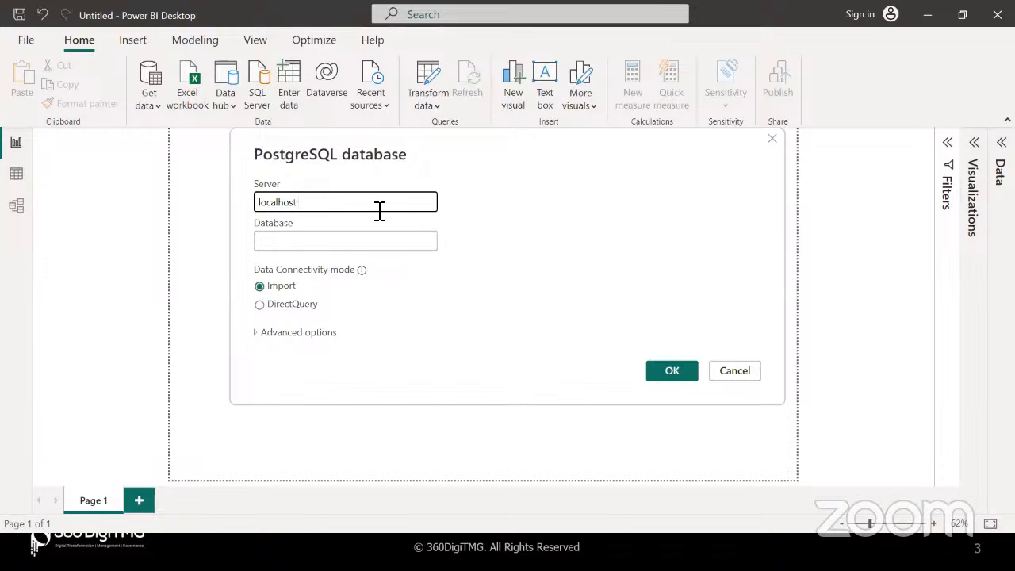
type("5432")
left_click_drag(301, 203, 346, 204)
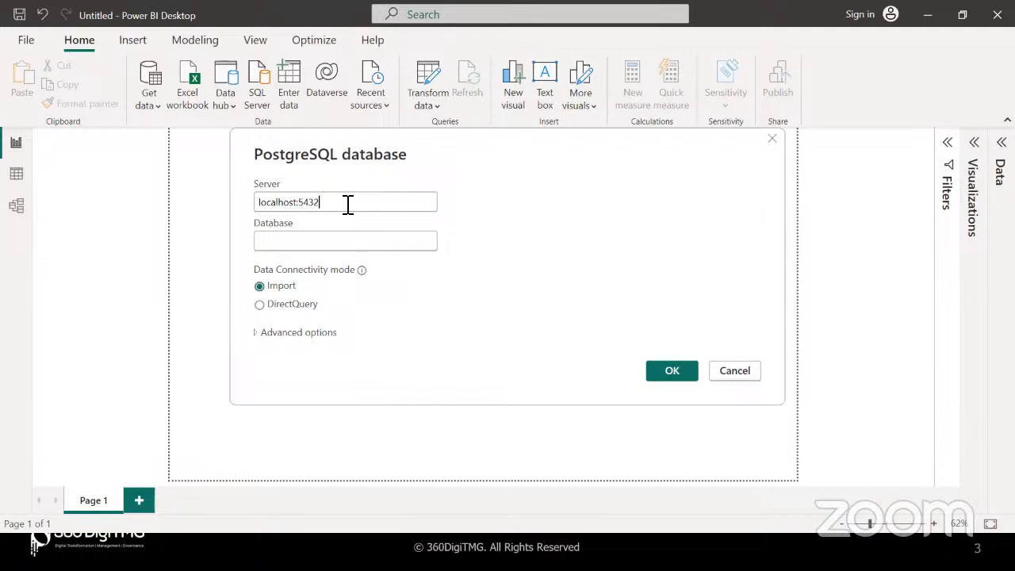
left_click_drag(304, 202, 328, 204)
left_click(325, 206)
left_click(314, 246)
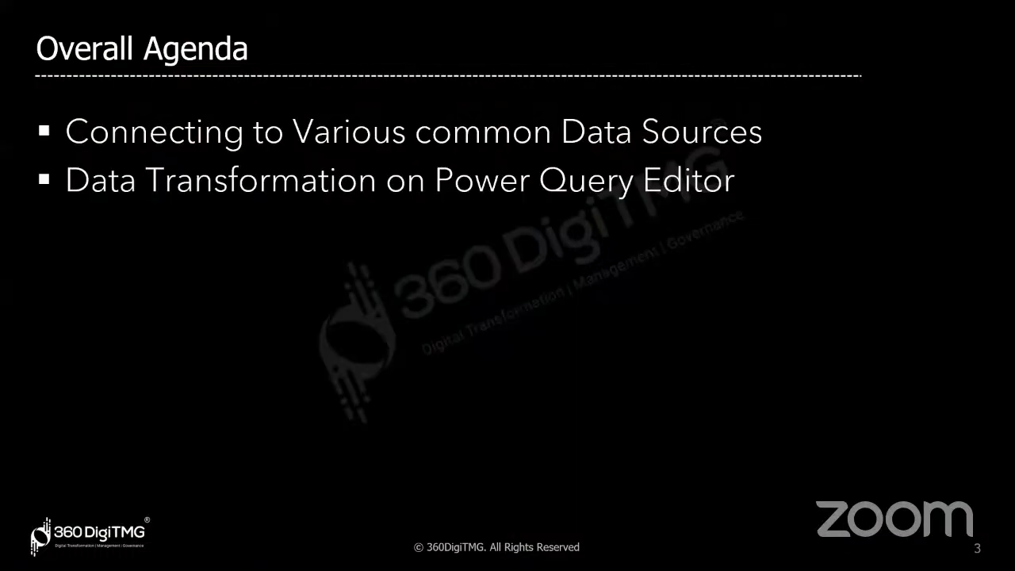
Check the database name in pgAdmin, then enter Training as the Database in Power BI
key("alt+Tab")
scroll(159, 205, "up", 10)
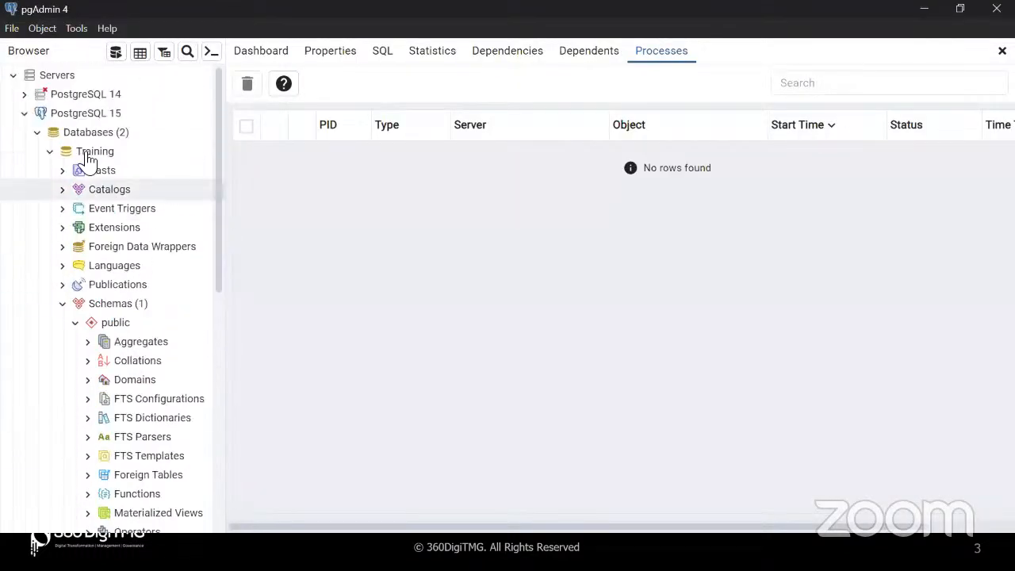
left_click(49, 152)
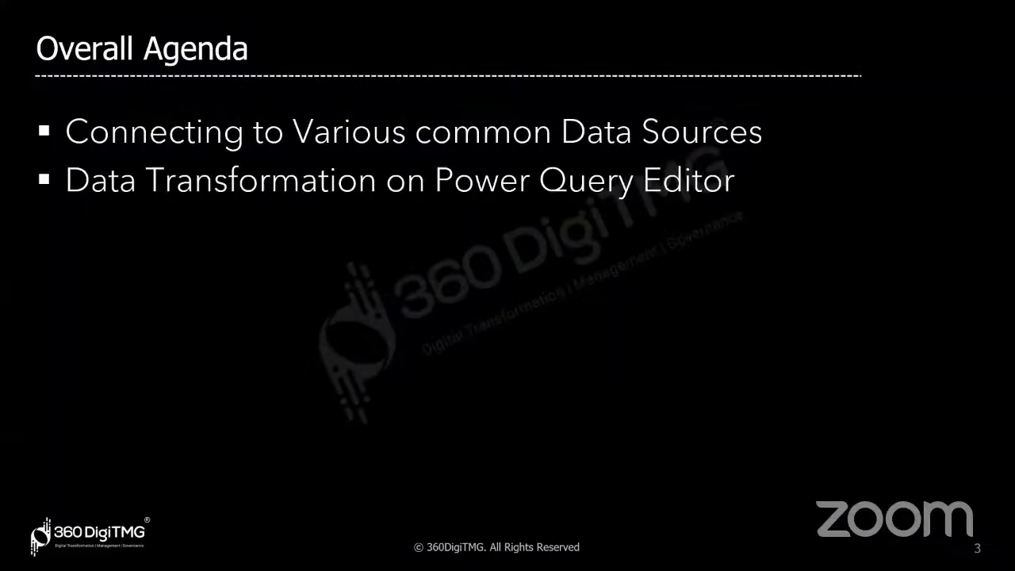
key("alt+Tab")
left_click(275, 248)
type("Training")
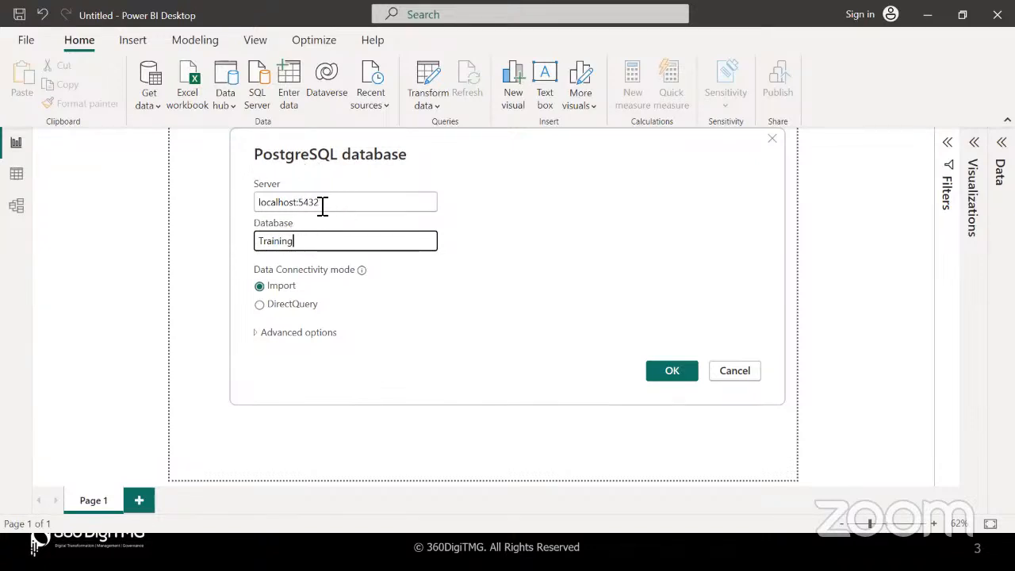
left_click_drag(324, 204, 265, 205)
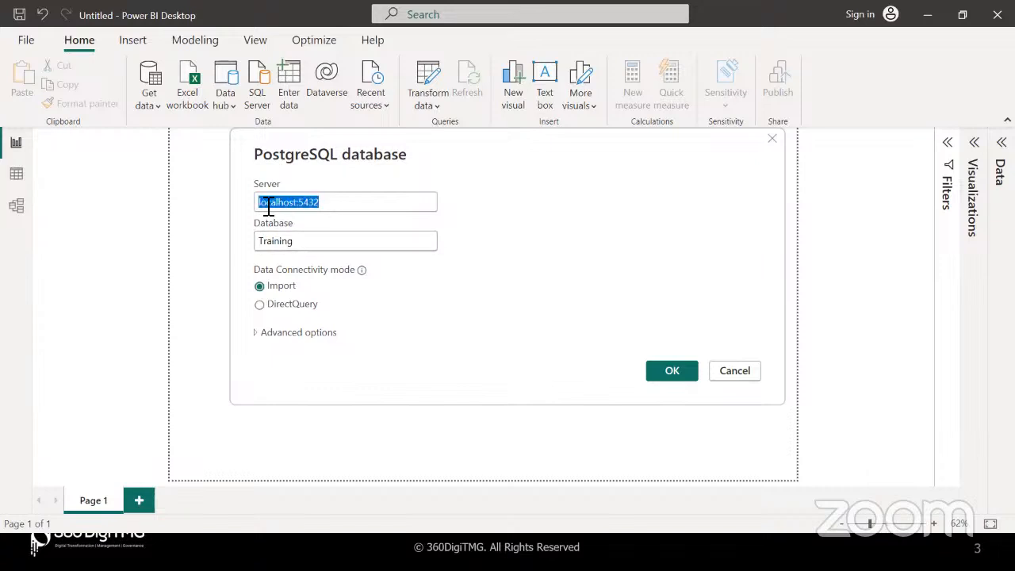
left_click(344, 207)
Toggle the connectivity mode between Import and DirectQuery, leaving DirectQuery selected
mouse_move(361, 272)
left_click(258, 307)
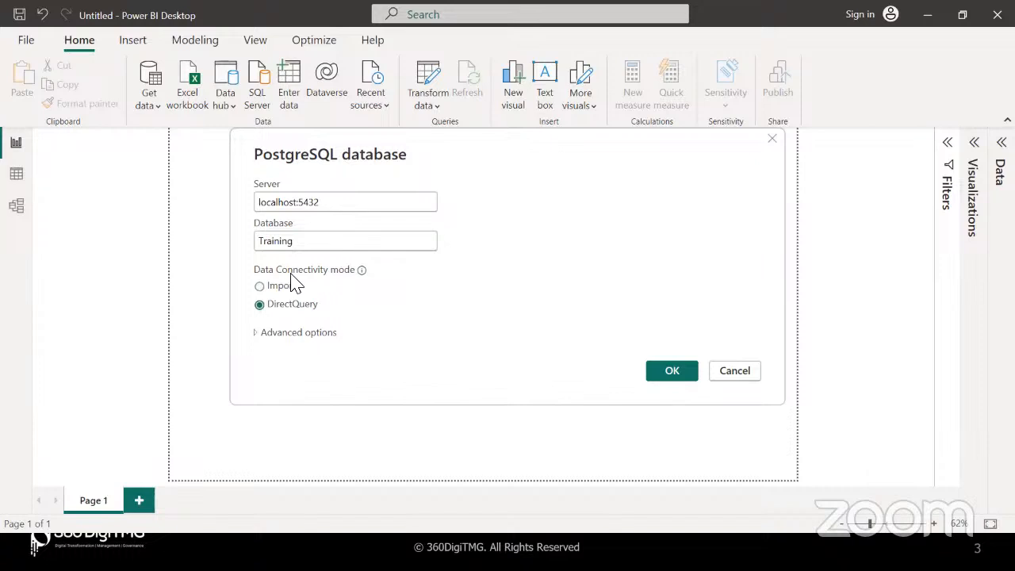
left_click(260, 287)
left_click(260, 305)
left_click(260, 287)
left_click(260, 307)
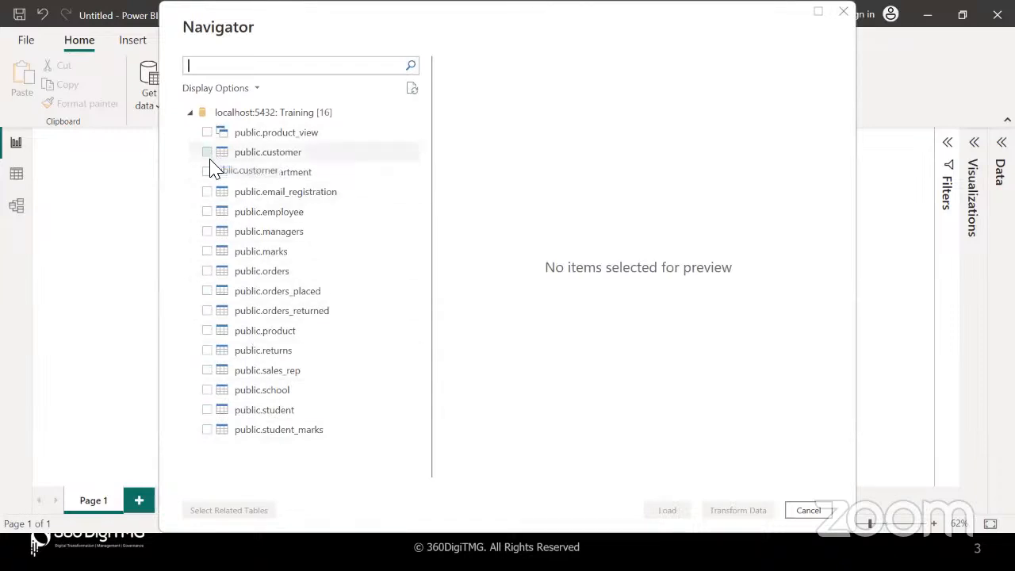
Tick public.employee in the Navigator to preview its rows, then switch over to pgAdmin 4
left_click(207, 212)
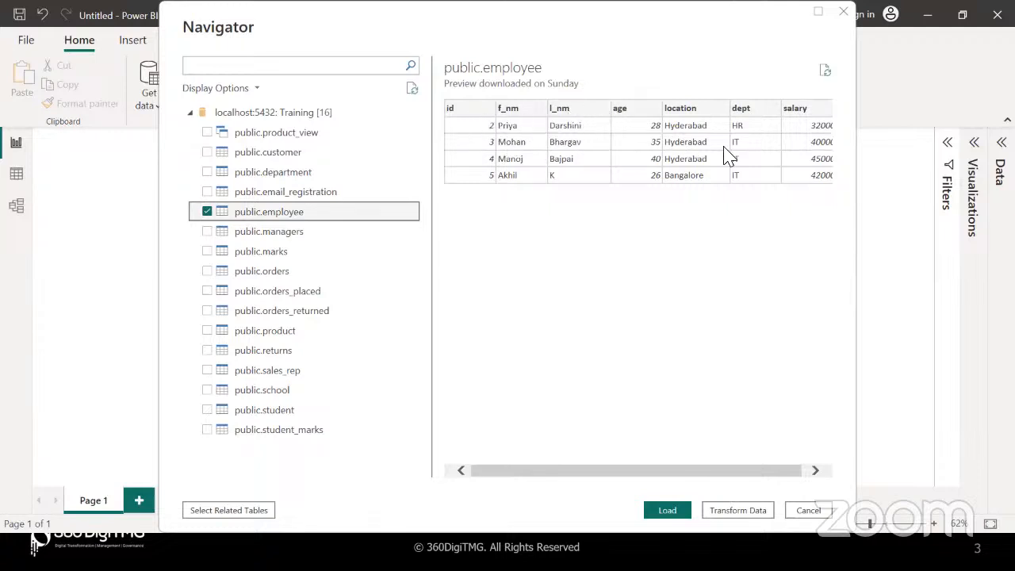
key("alt+Tab")
key("alt+Tab")
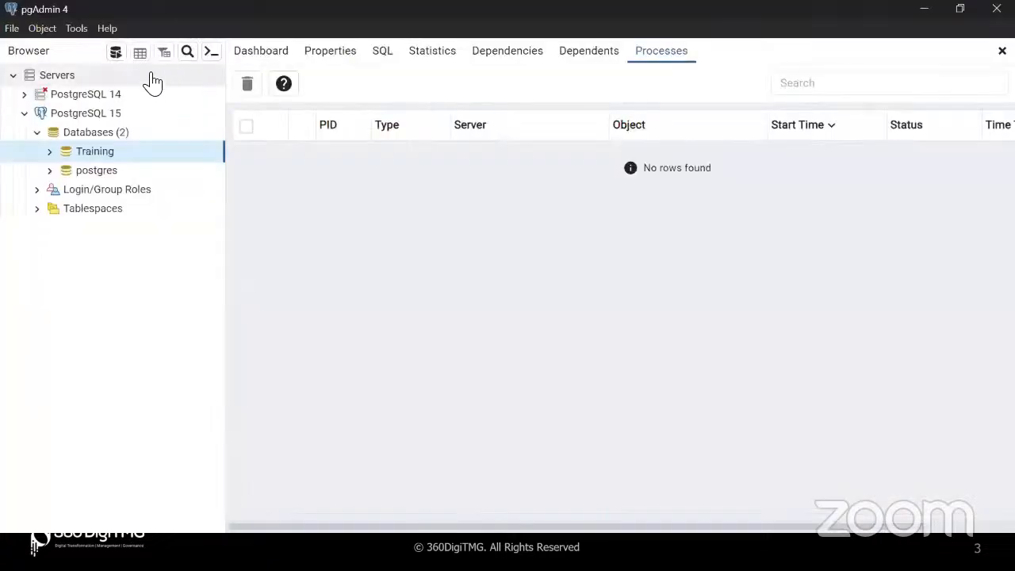
Run 'select* from employee' in a Query Tool on Training, then return to Power BI
left_click(116, 52)
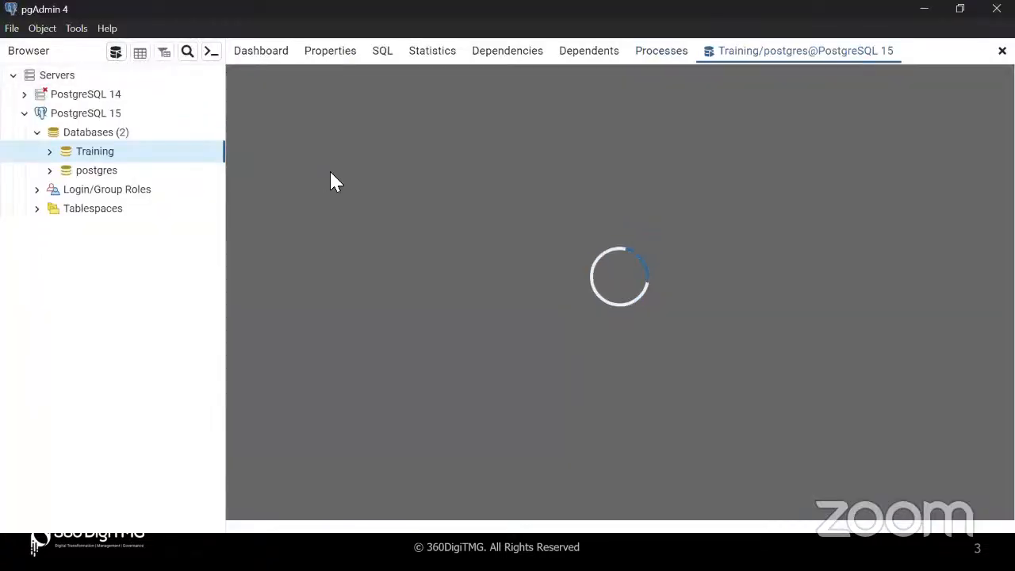
type("select* from e")
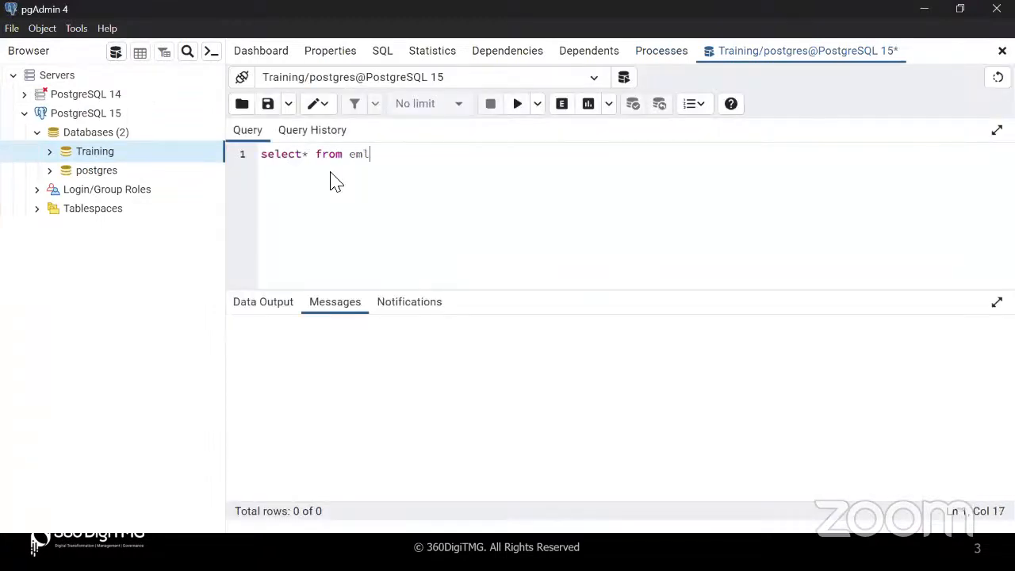
type("mployee")
left_click(518, 106)
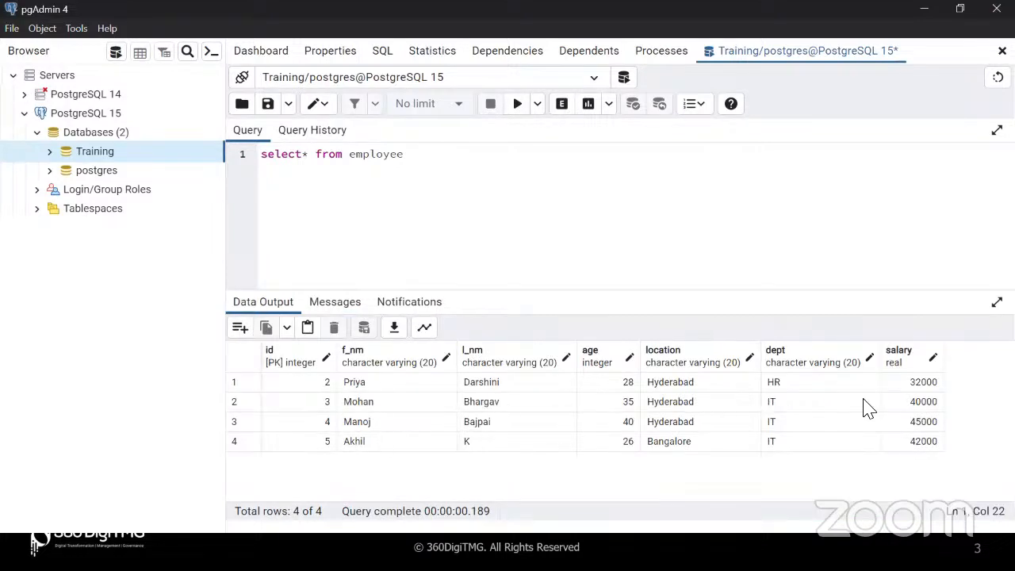
key("alt+Tab")
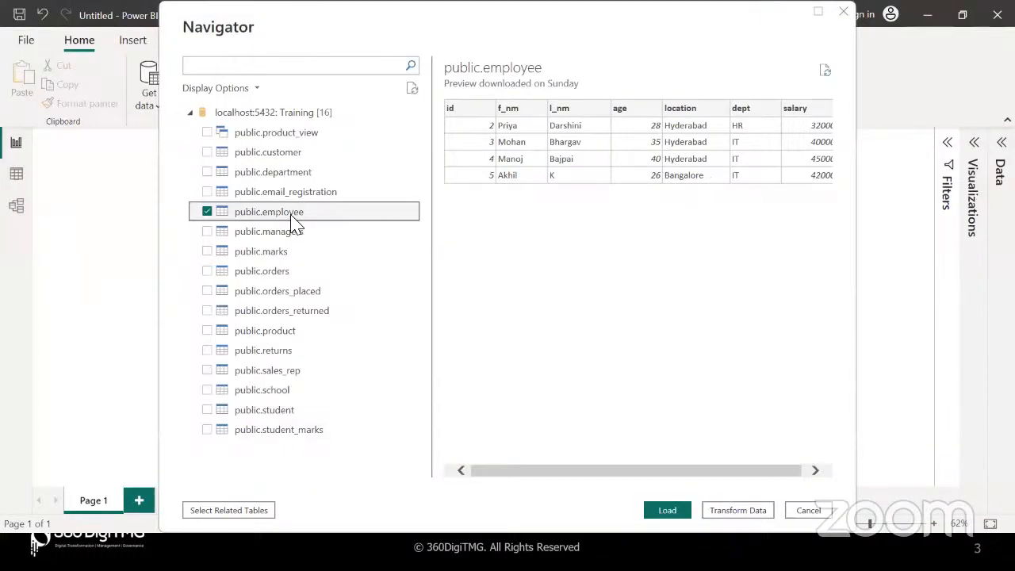
Tick public.department next to public.employee and preview the department, employee and managers tables
left_click(207, 173)
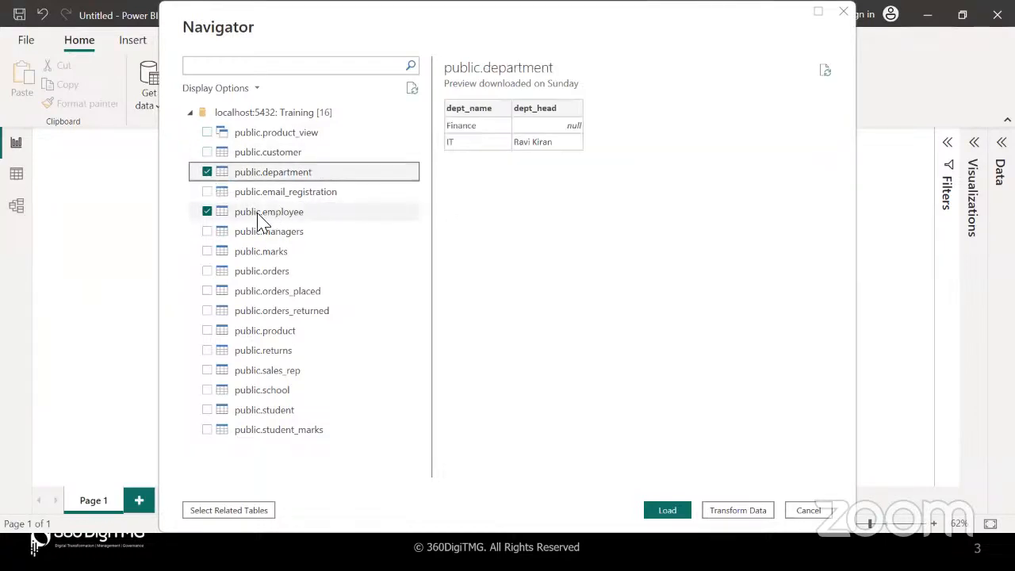
left_click(255, 216)
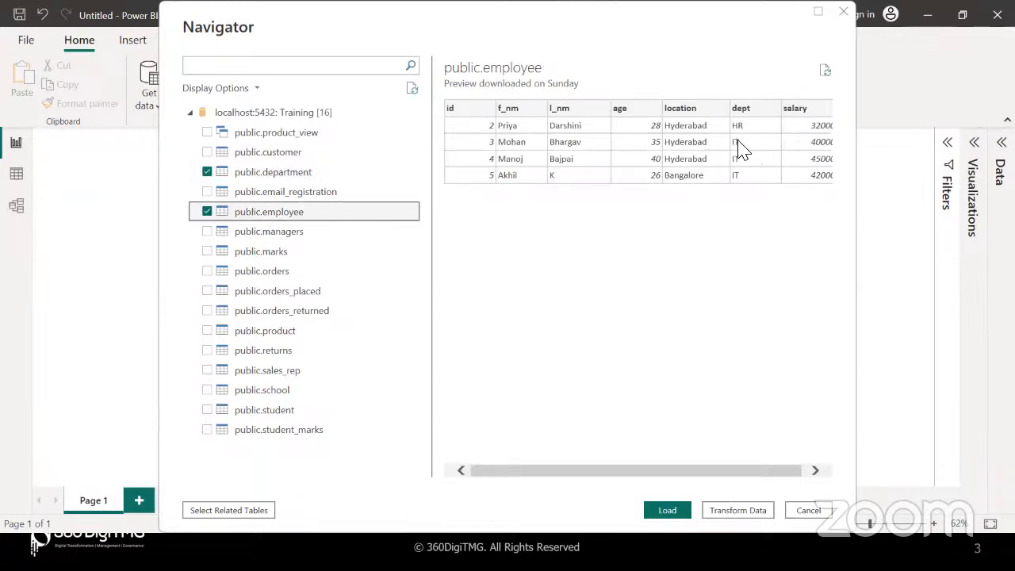
left_click(265, 171)
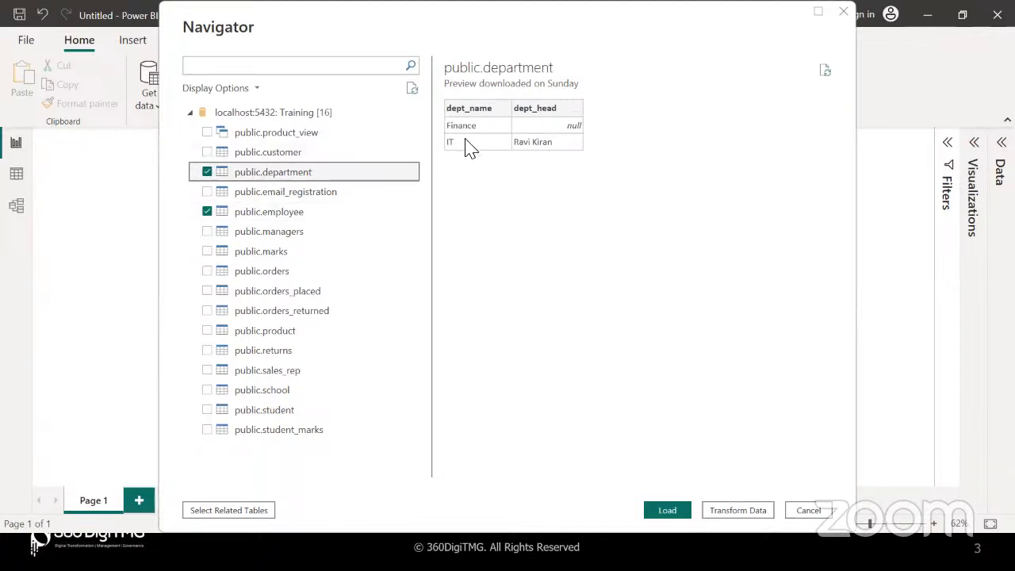
left_click(265, 212)
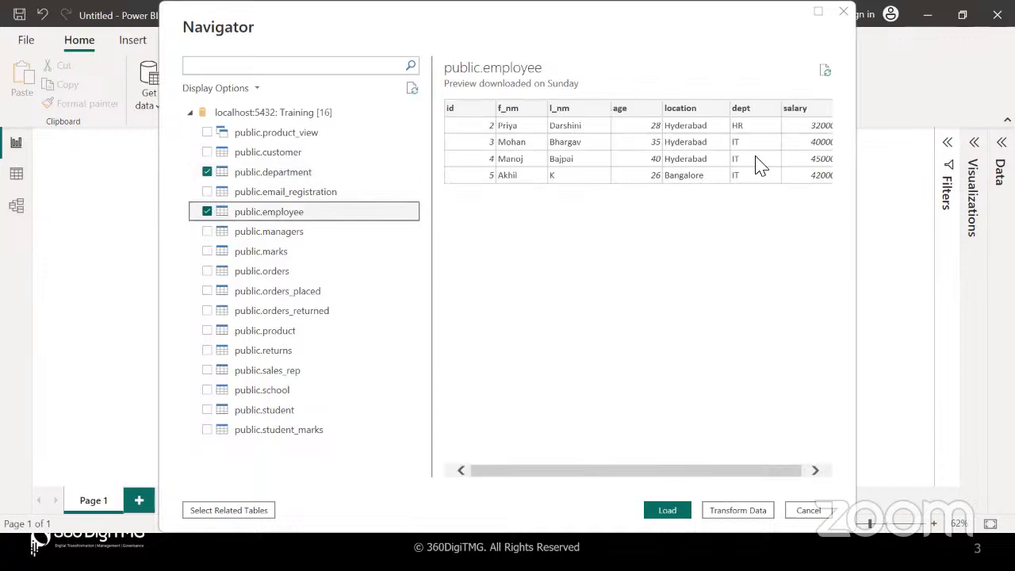
left_click(278, 180)
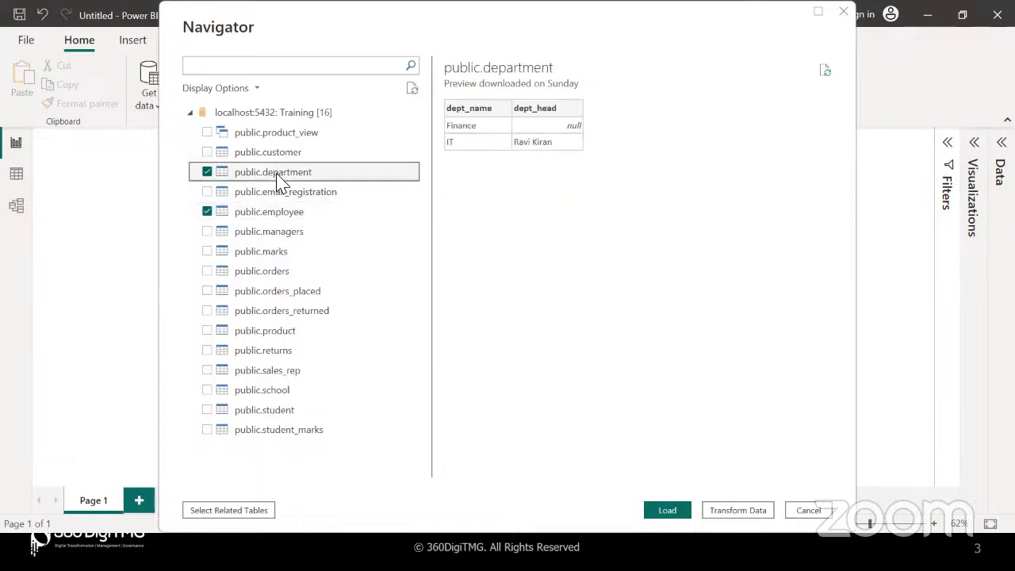
left_click(281, 211)
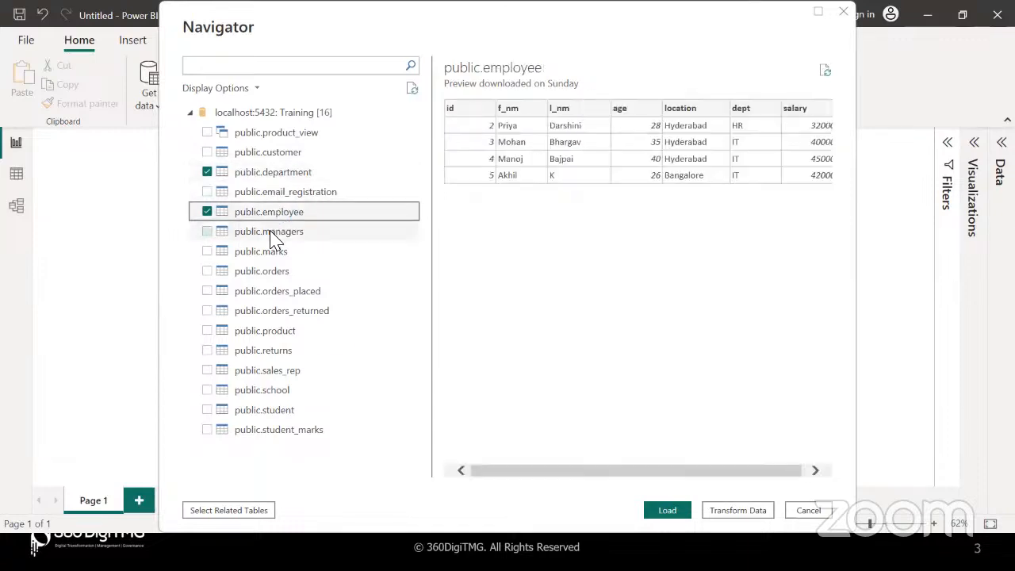
left_click(273, 235)
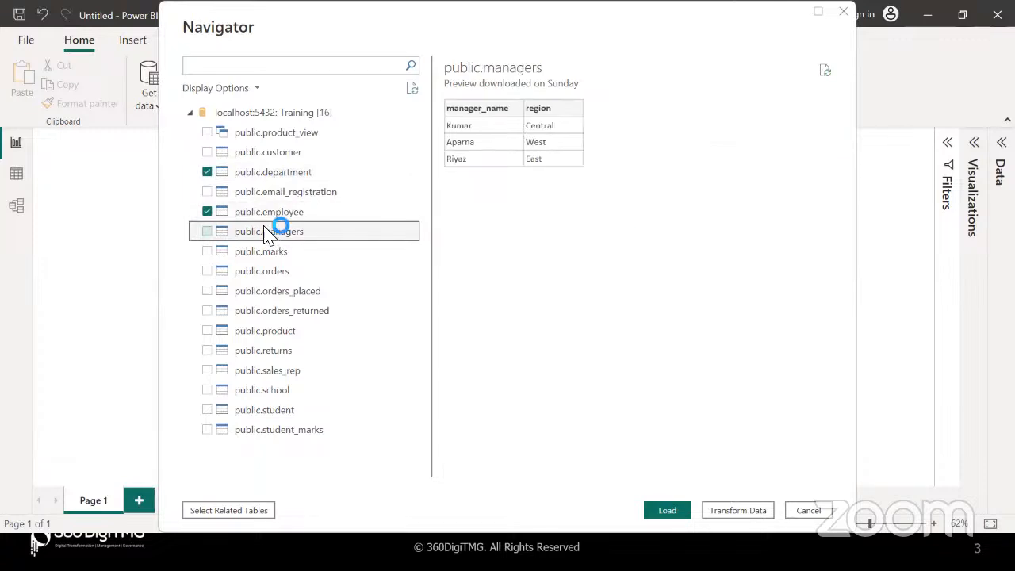
left_click(291, 174)
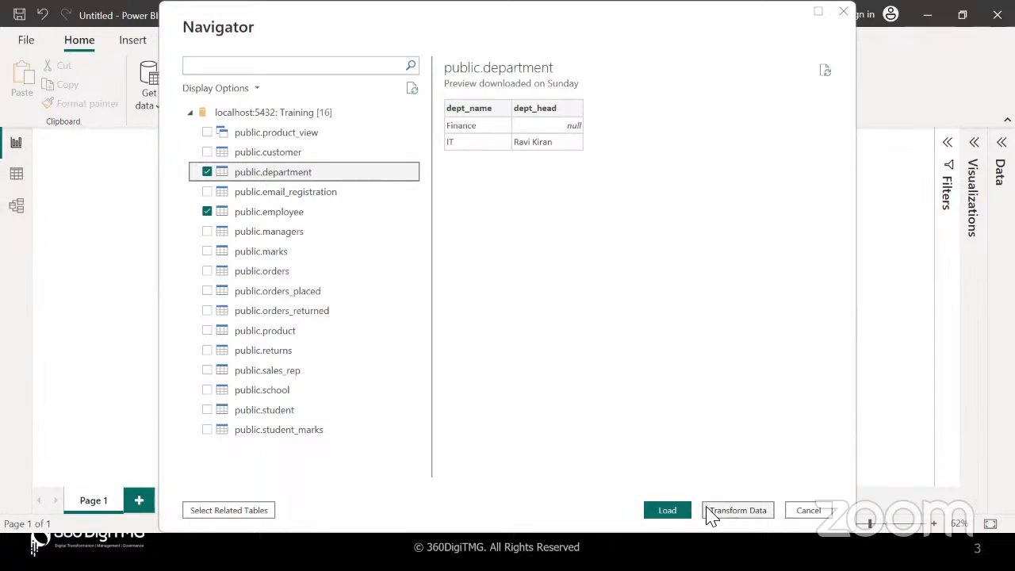
Load public.department and public.employee, then expand both to list fields like dept_name, age and salary
left_click(677, 513)
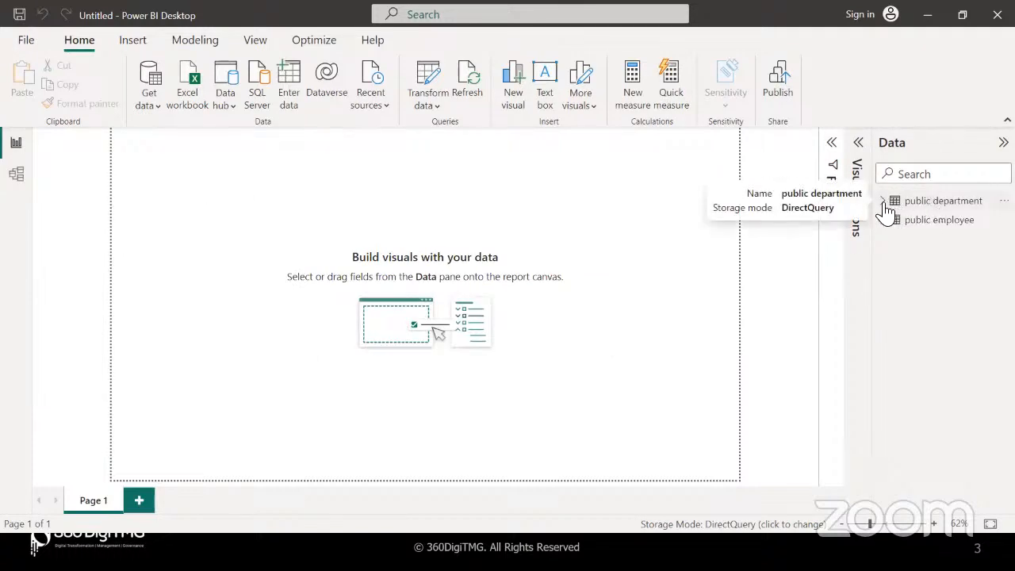
left_click(917, 229)
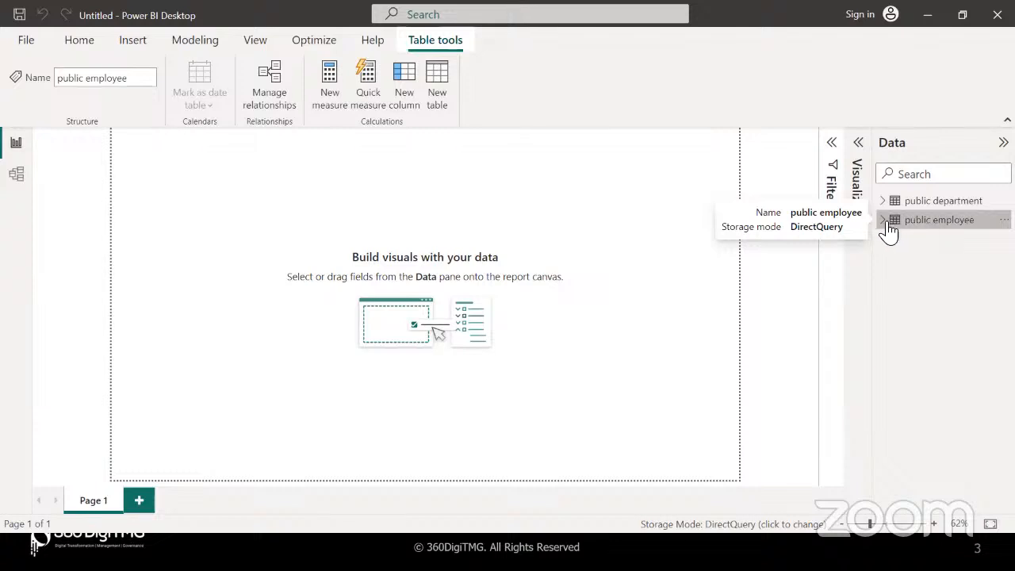
left_click(885, 225)
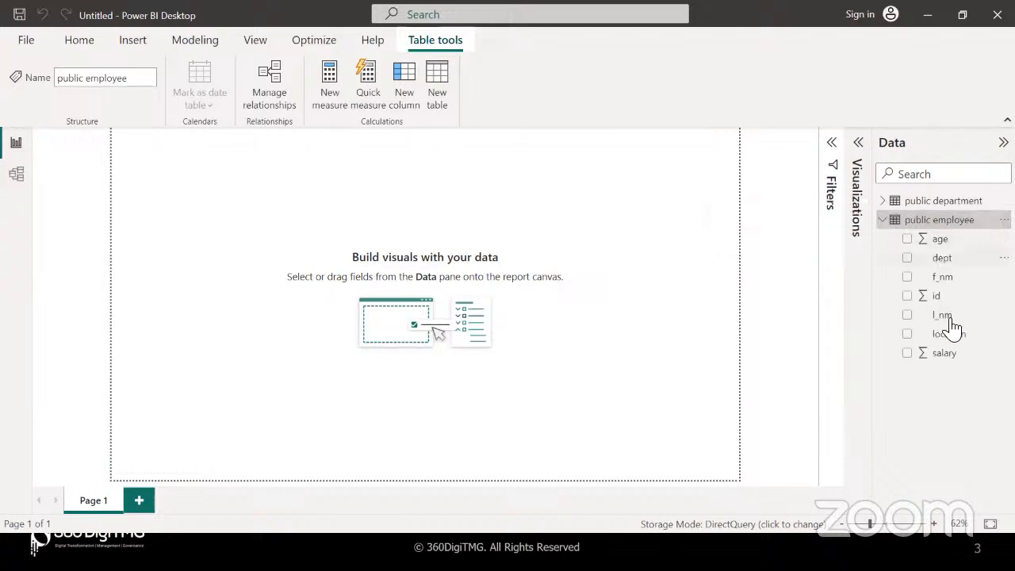
left_click(885, 203)
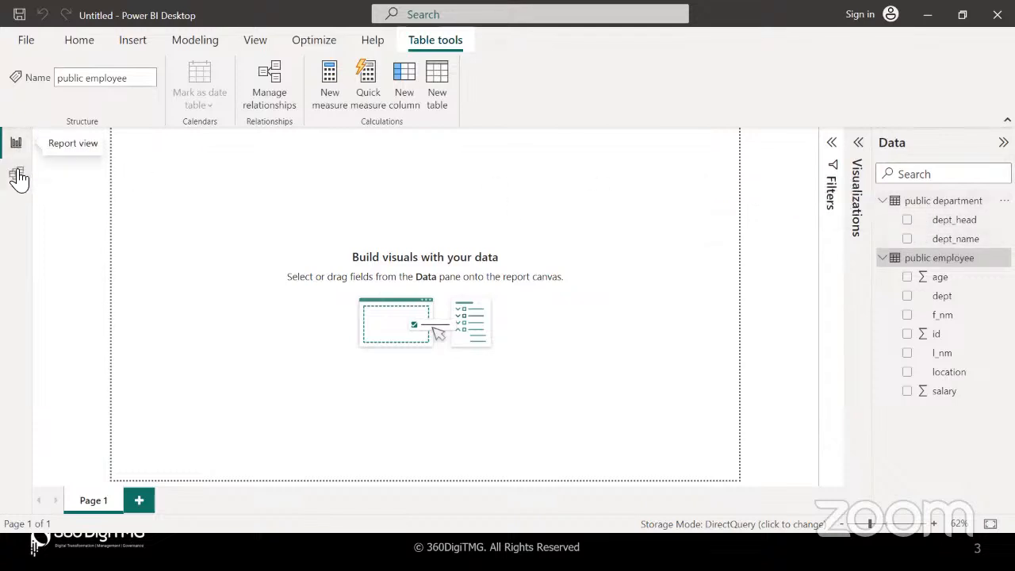
left_click(25, 38)
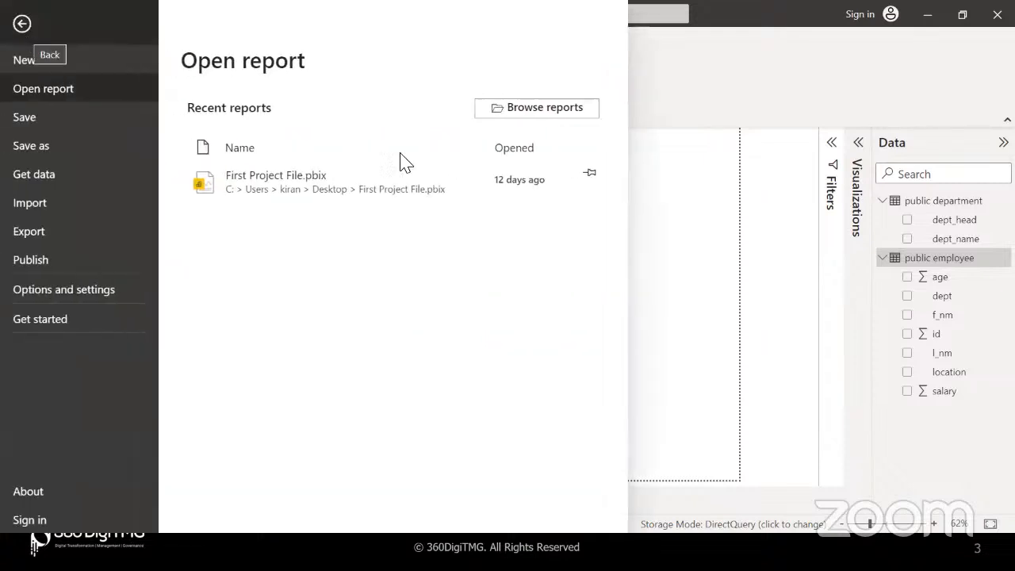
left_click(678, 259)
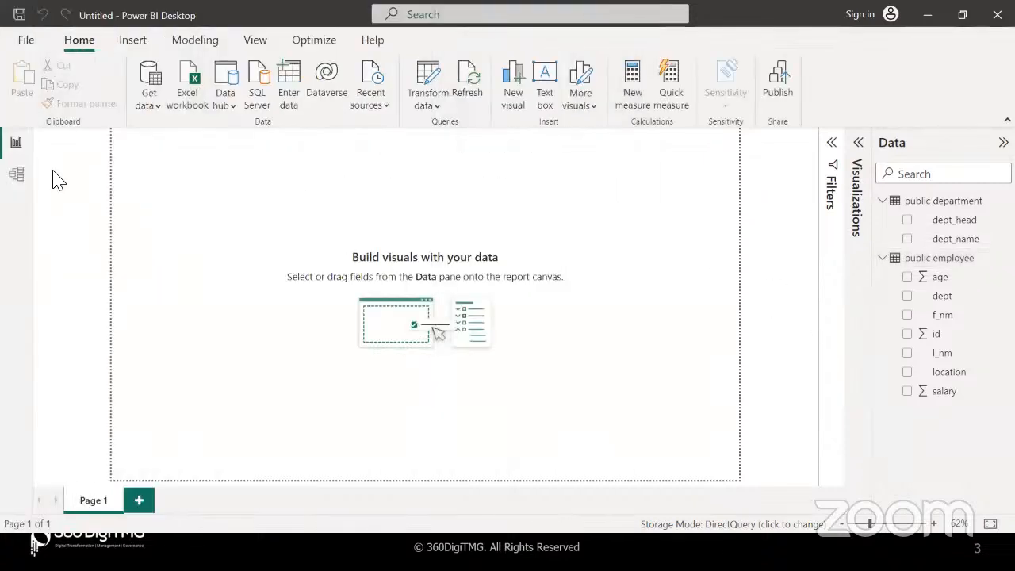
left_click(26, 40)
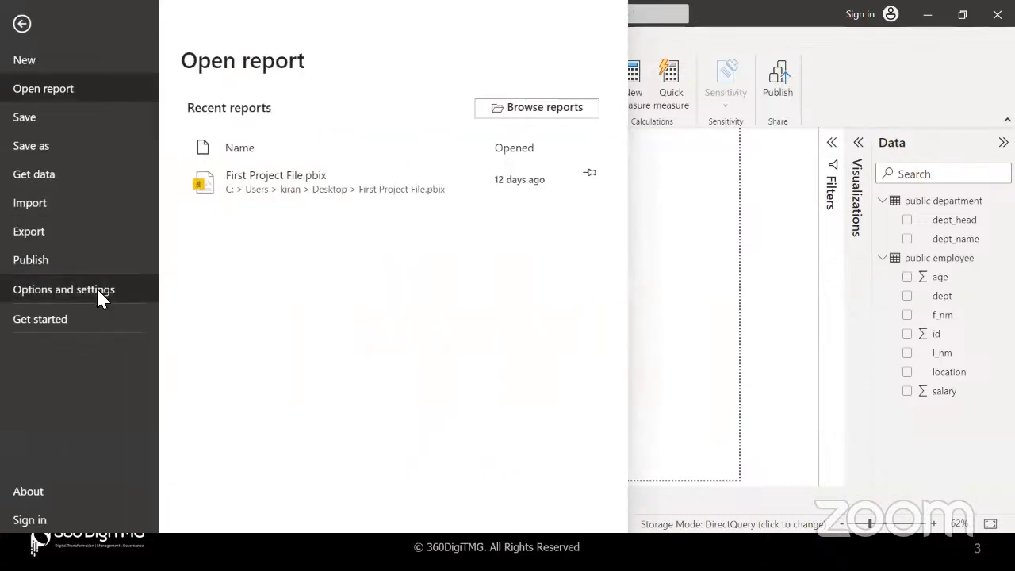
left_click(95, 289)
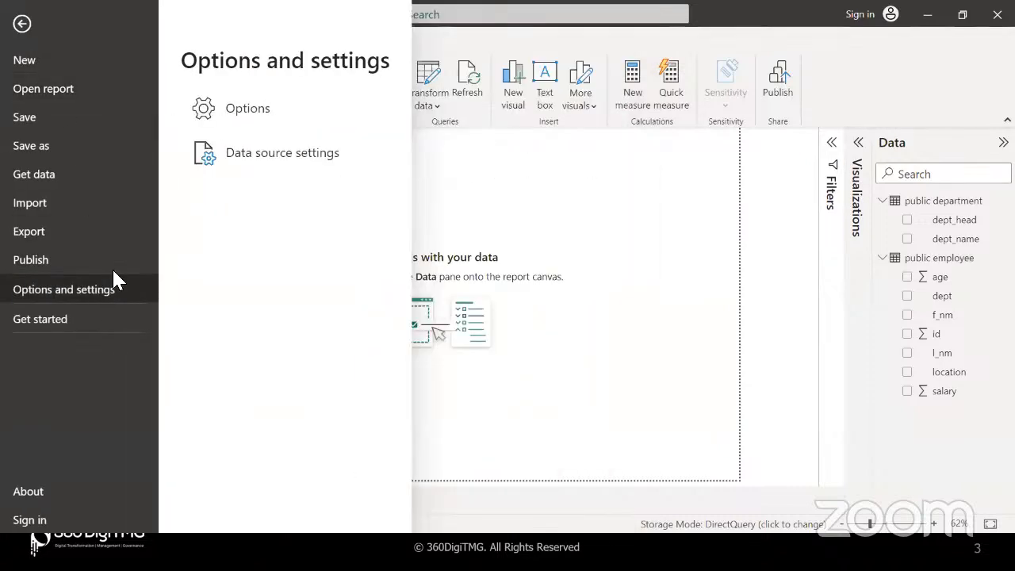
left_click(247, 109)
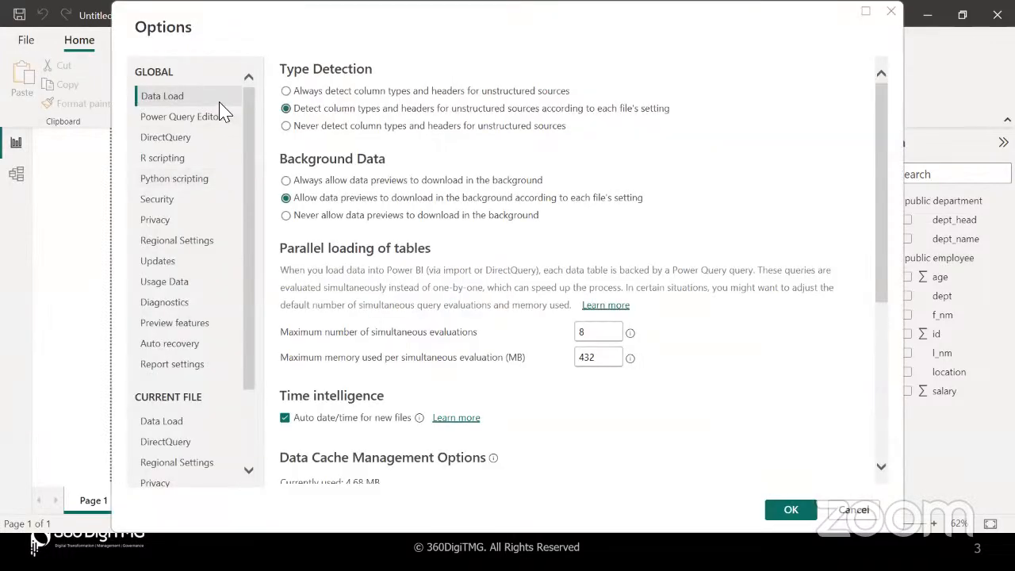
left_click(190, 432)
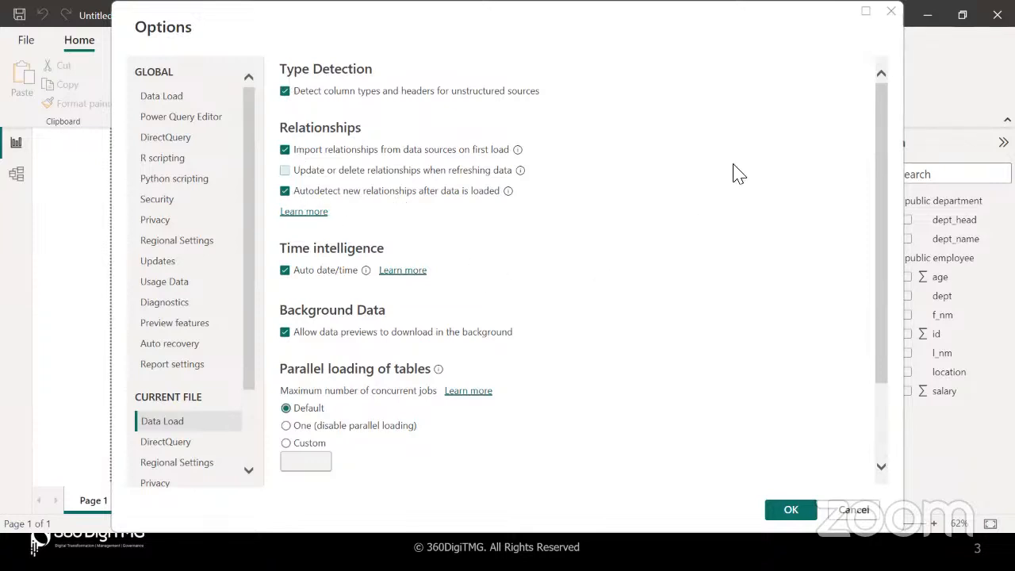
left_click(891, 11)
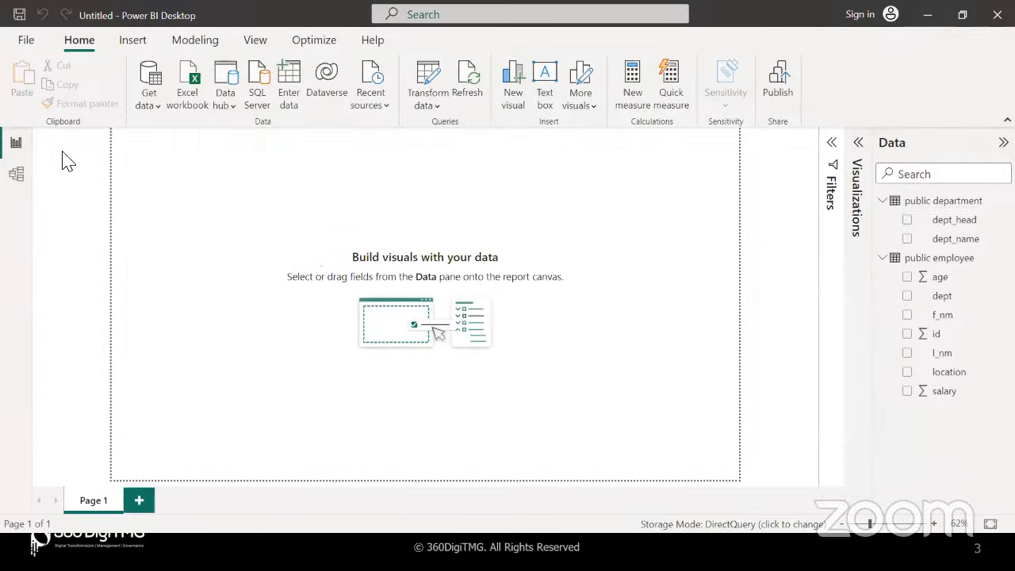
In Model view, enlarge the department card and drag dept_name onto employee's dept field
left_click(17, 174)
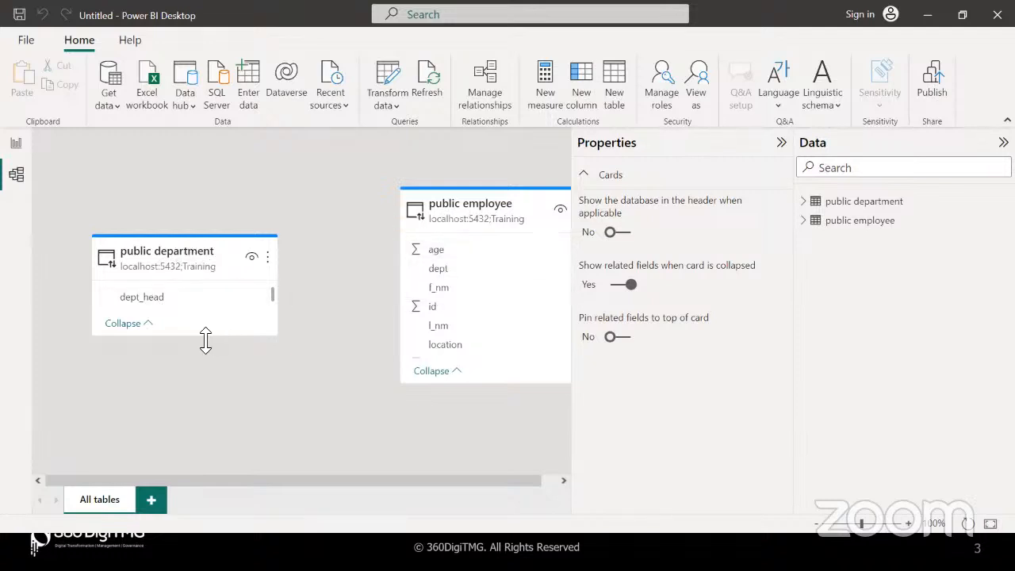
left_click_drag(206, 341, 210, 376)
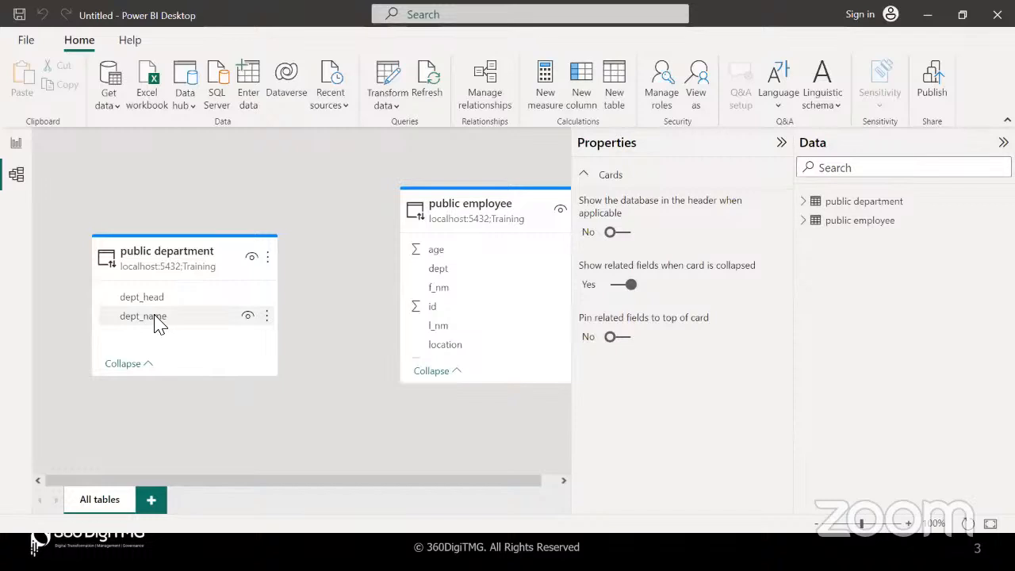
left_click_drag(158, 320, 458, 276)
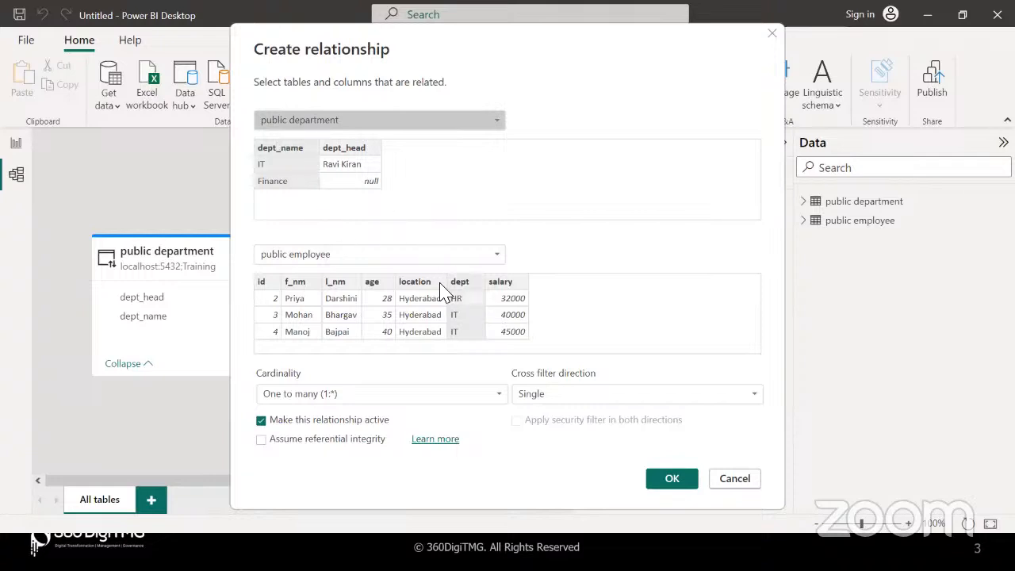
Accept the One to many (1:*), Single direction relationship between department and employee
left_click(685, 479)
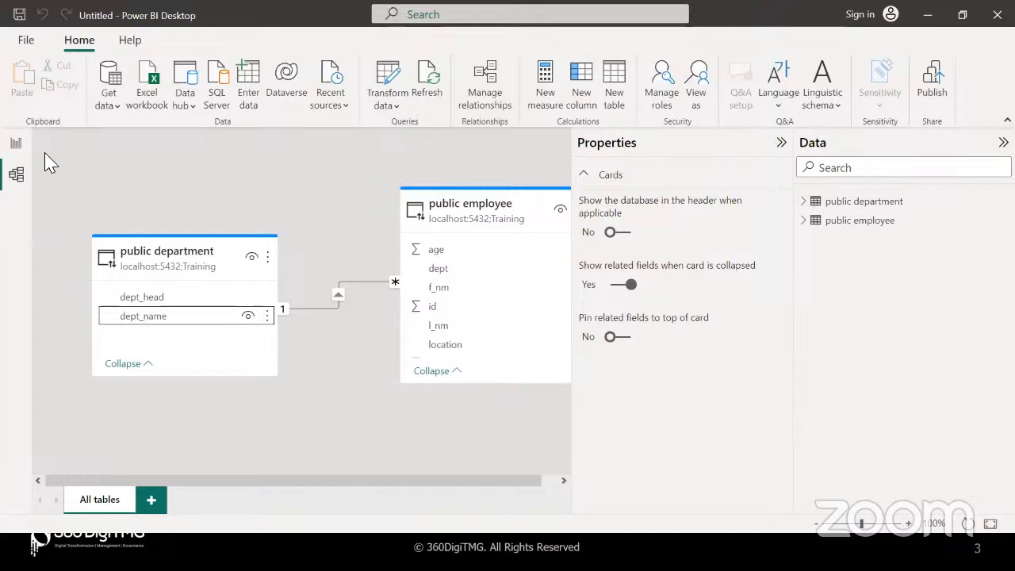
Switch back to Report view to show the empty canvas
left_click(16, 146)
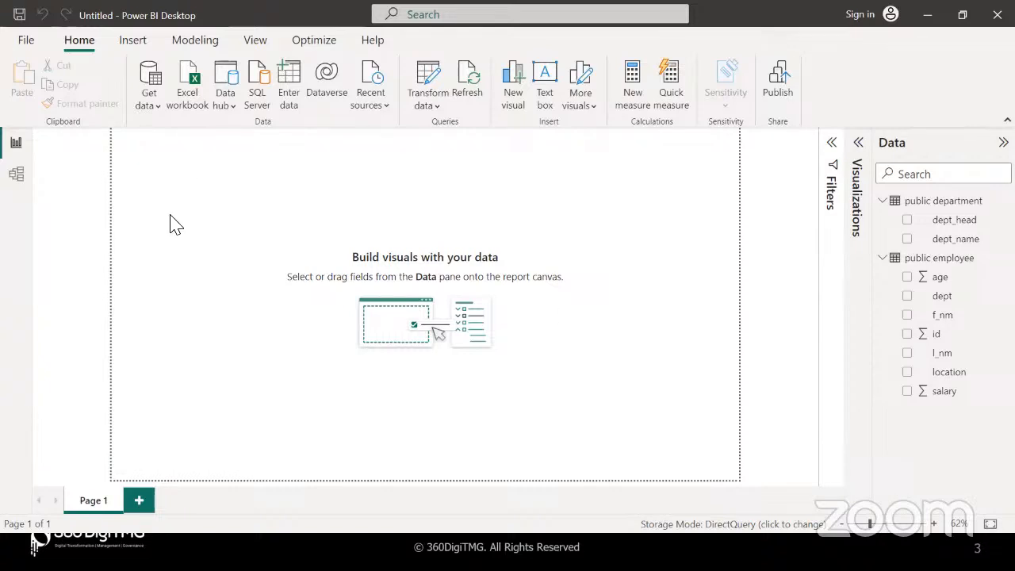
Choose MySQL database from the full Get data connector list and try to connect
left_click(153, 81)
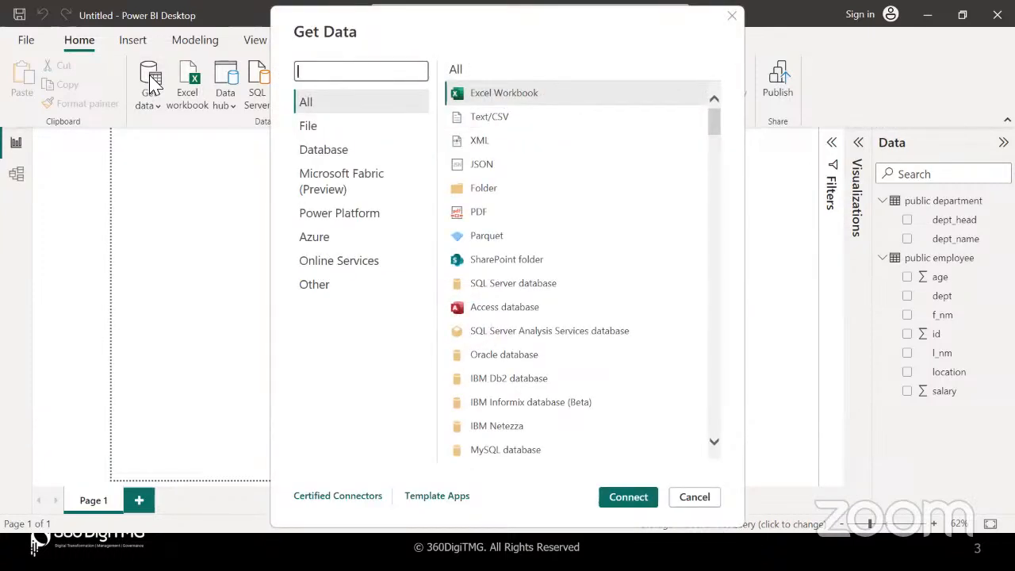
scroll(517, 356, "down", 3)
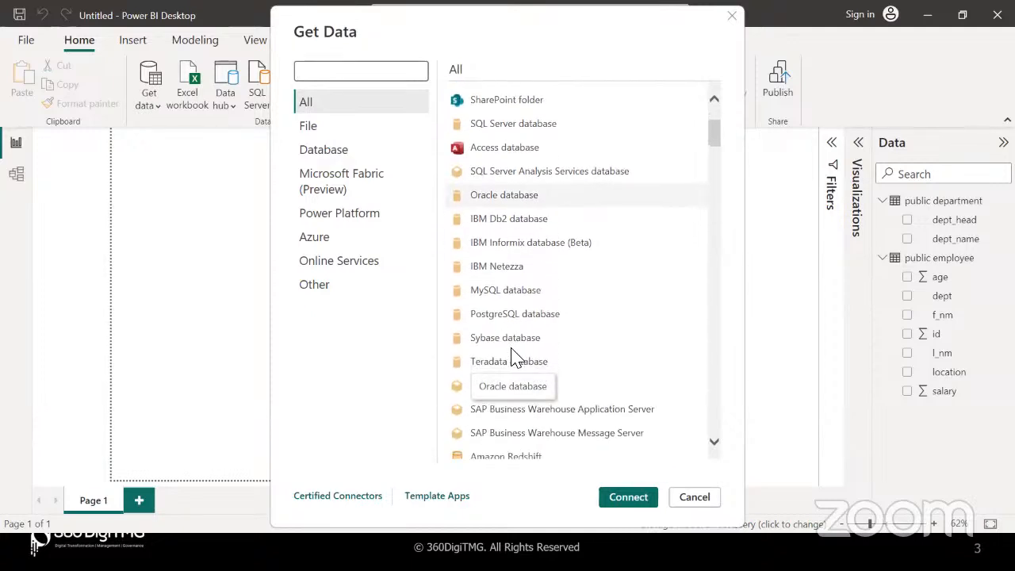
left_click(544, 295)
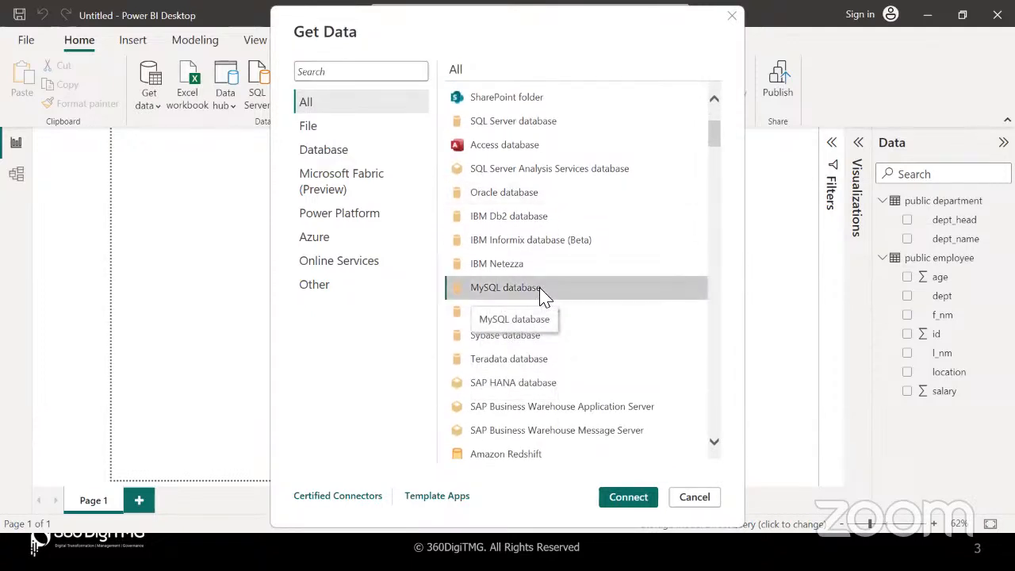
left_click(627, 498)
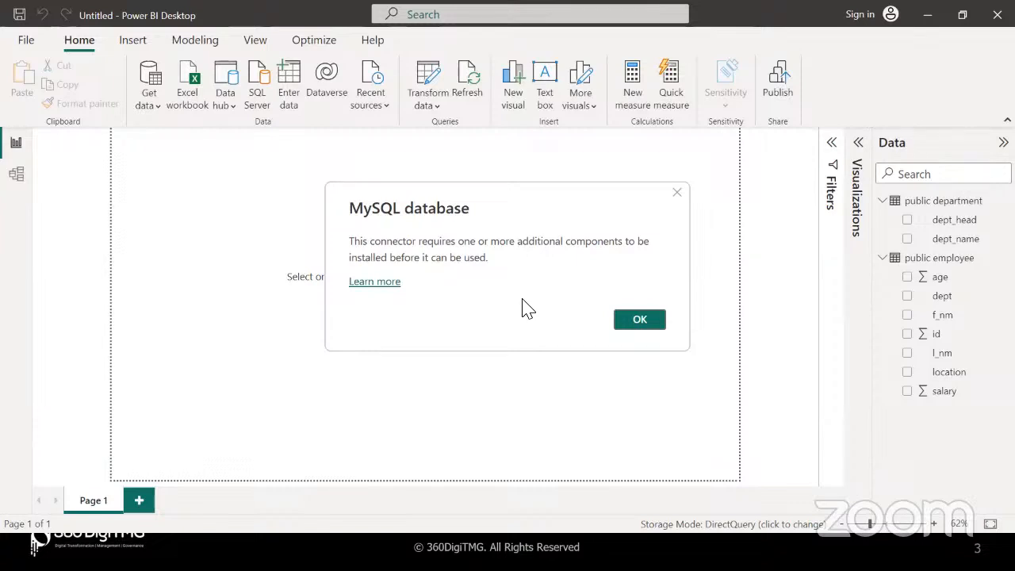
Open the missing-components help page and pick the 32-bit Connector/NET 8.0.33 MSI download
left_click(376, 283)
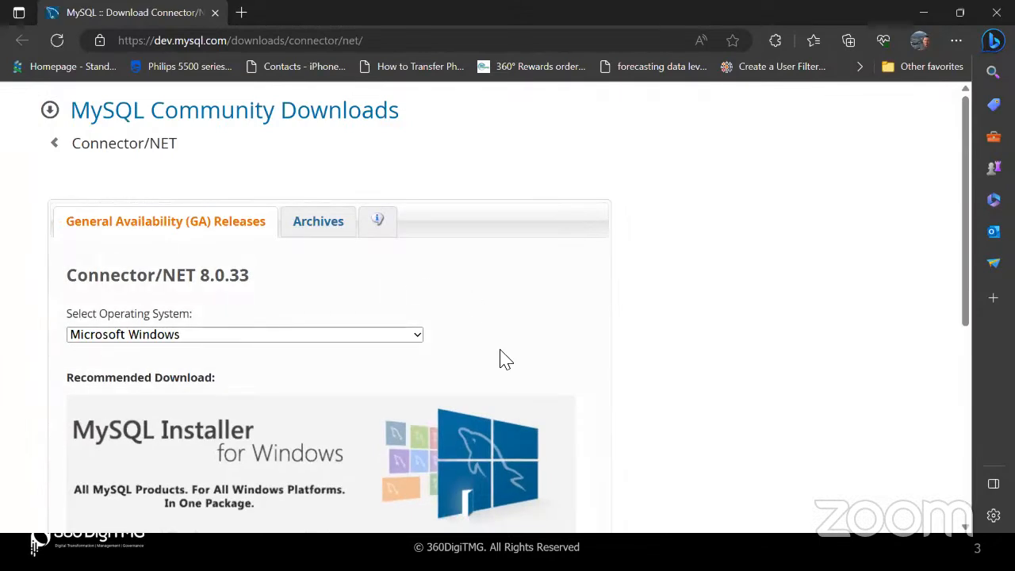
scroll(500, 357, "down", 2)
scroll(500, 358, "down", 2)
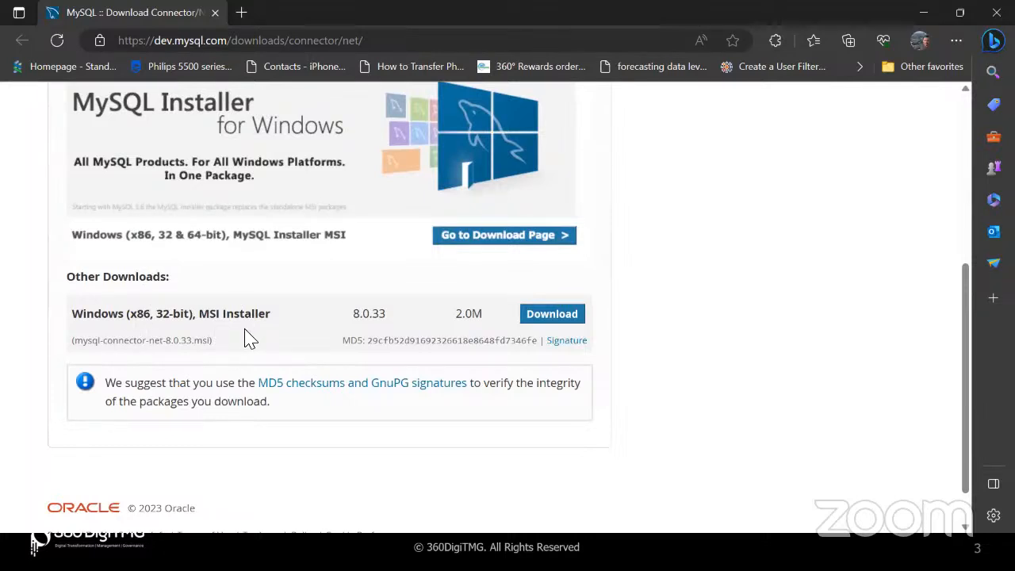
left_click(553, 318)
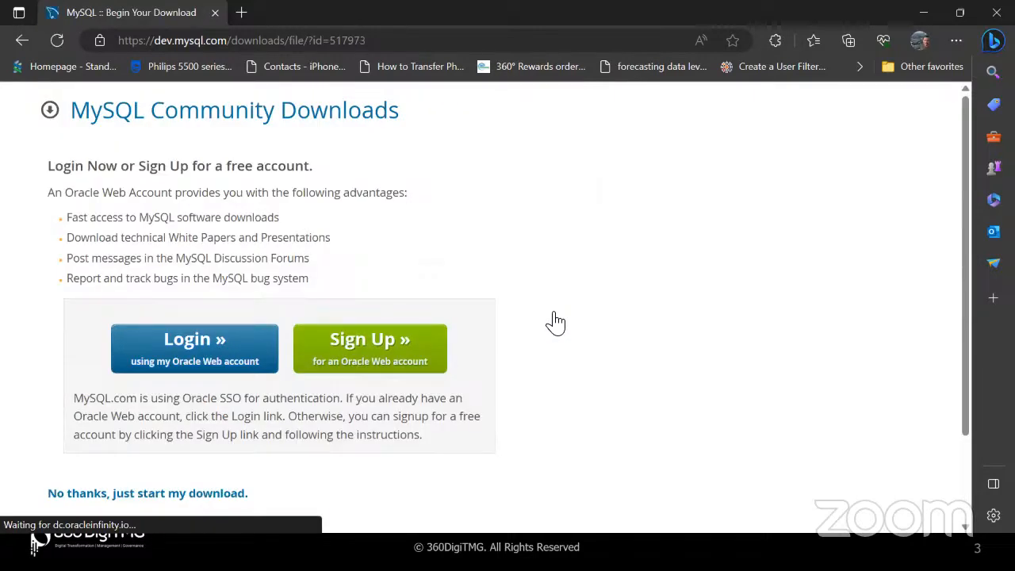
Skip the Oracle login to start the download, then minimize Edge to return to Power BI
scroll(555, 321, "down", 1)
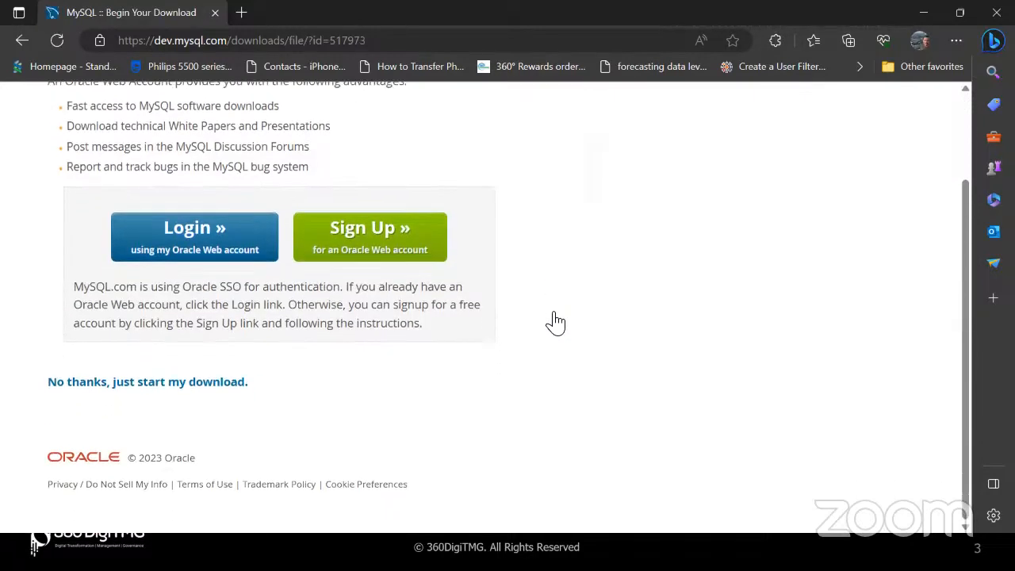
left_click(167, 384)
left_click(919, 24)
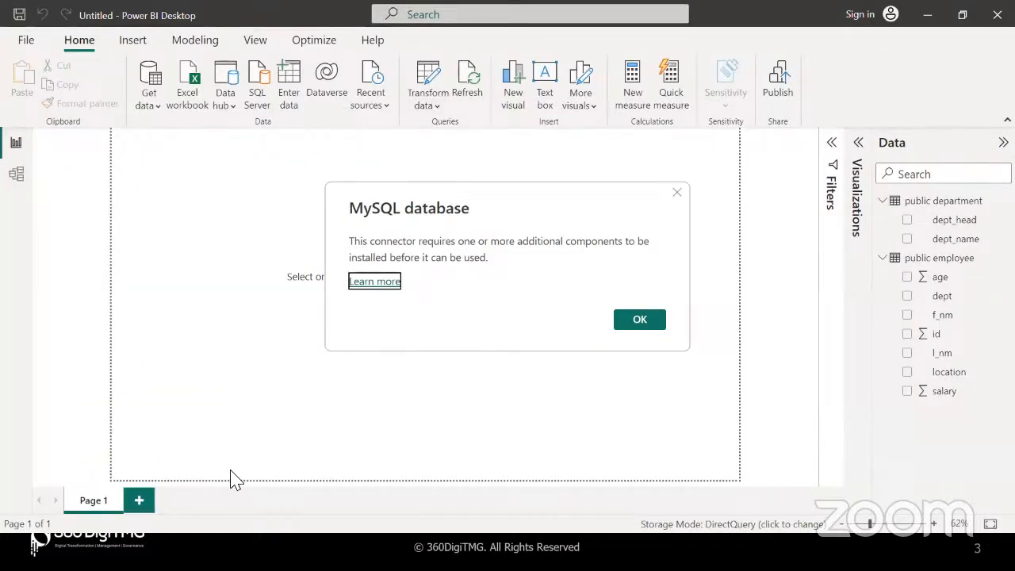
key("super+d")
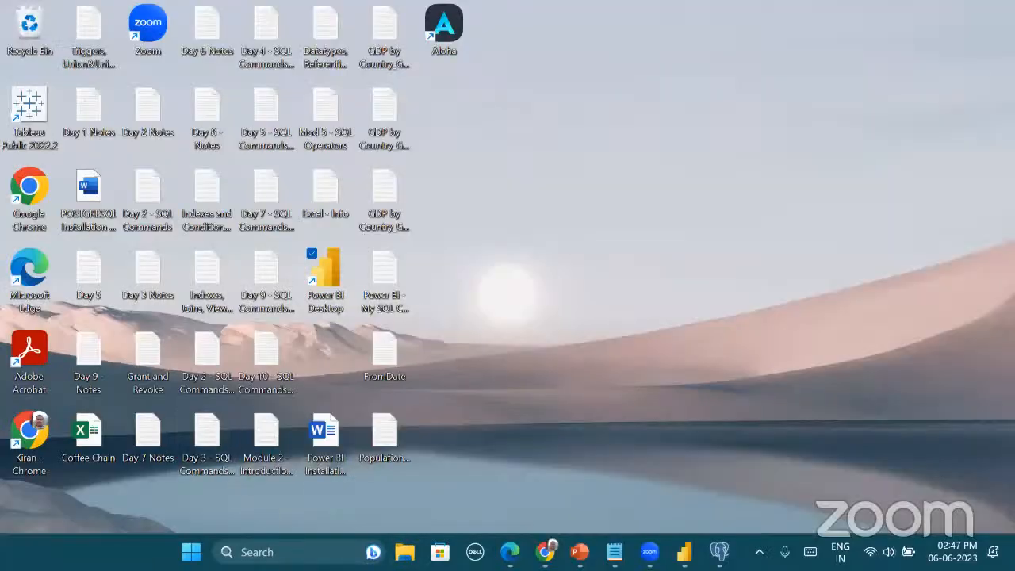
left_click(404, 552)
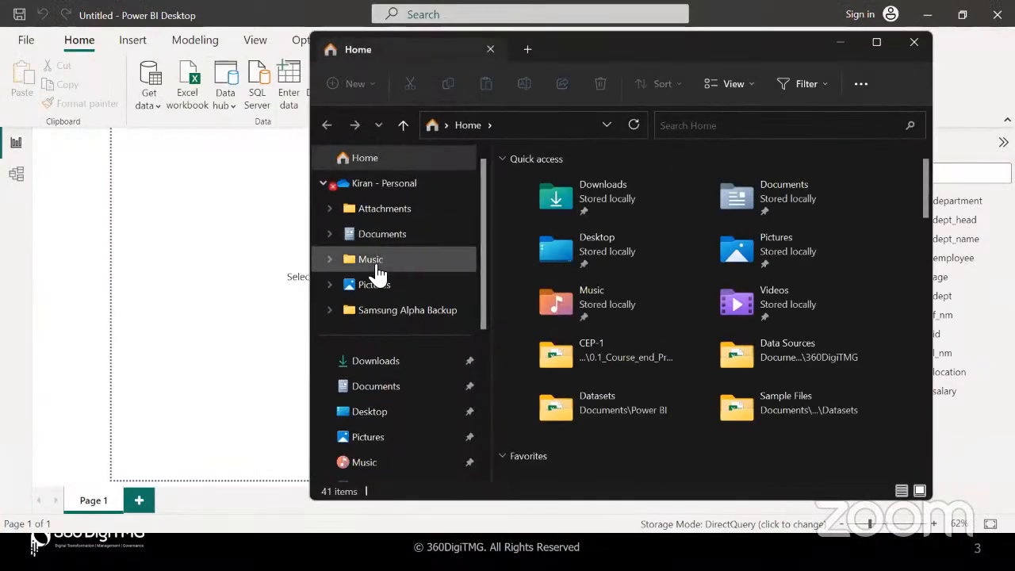
left_click(376, 365)
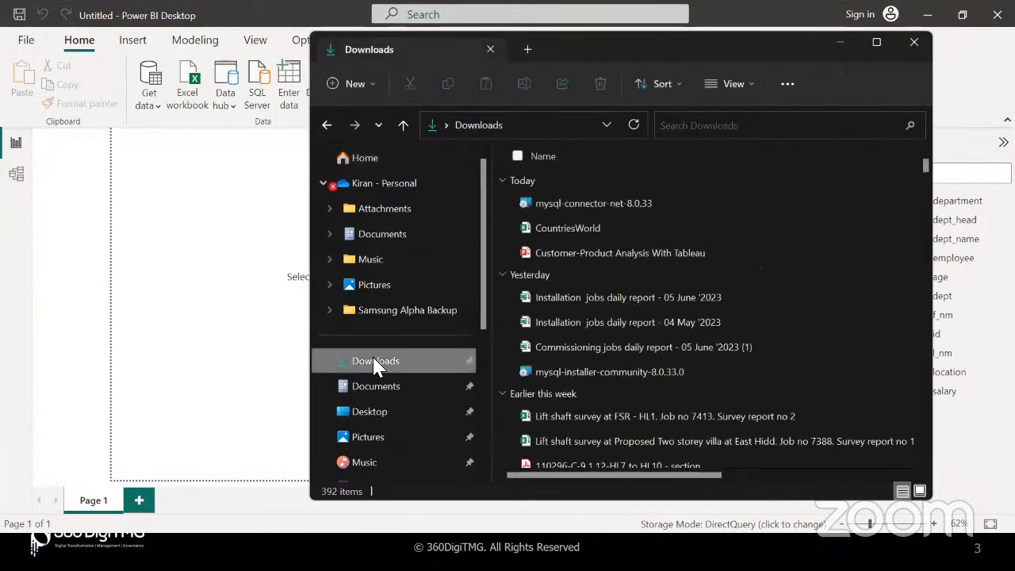
left_click(599, 203)
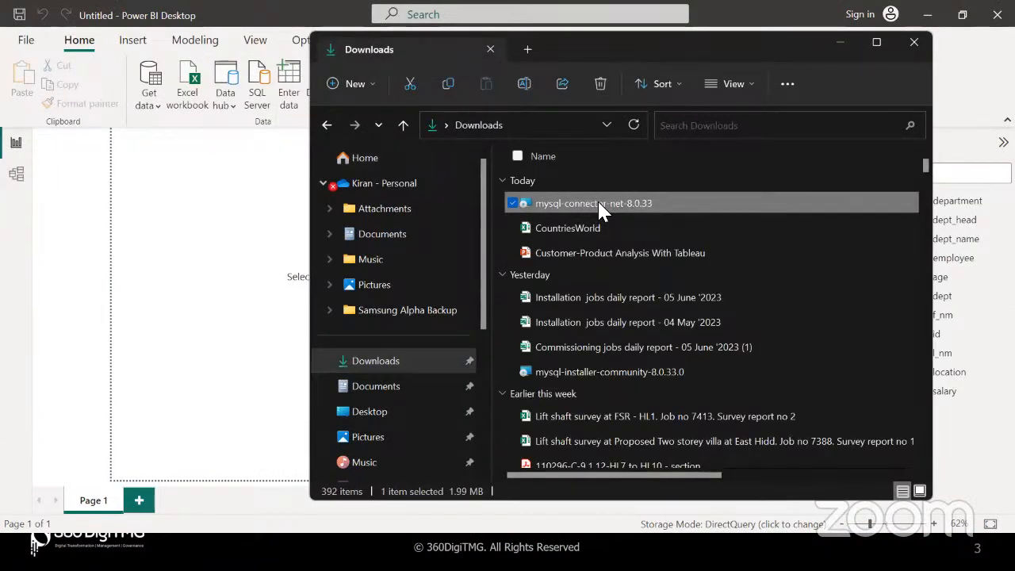
left_click_drag(605, 45, 423, 155)
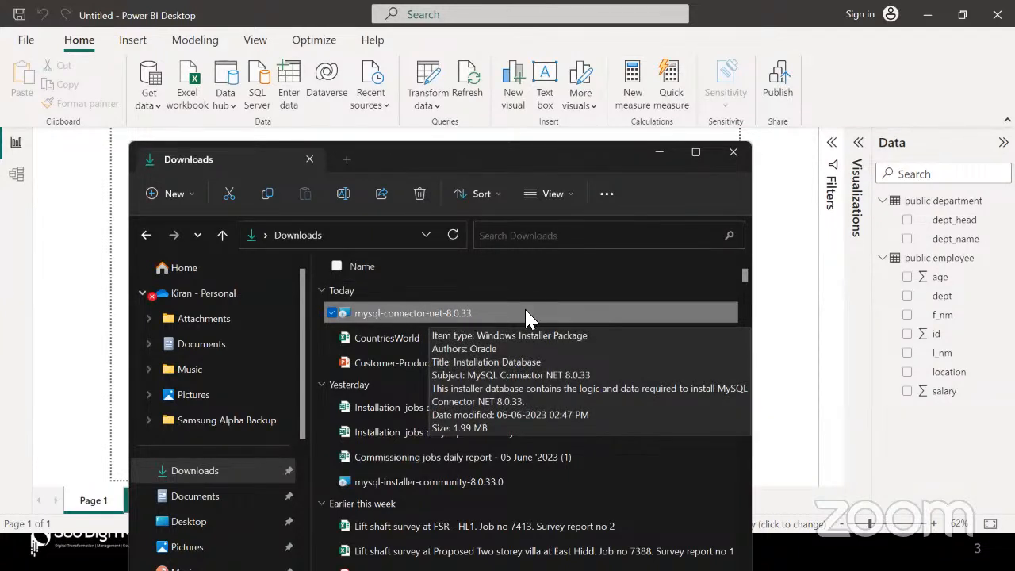
left_click(730, 154)
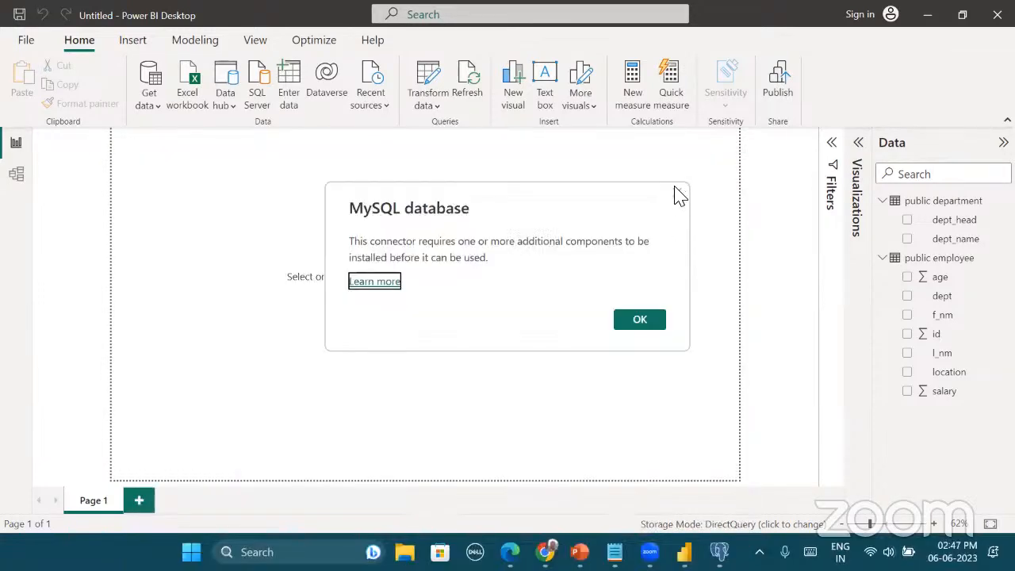
Dismiss the MySQL components notice and open the common data sources list
left_click(674, 189)
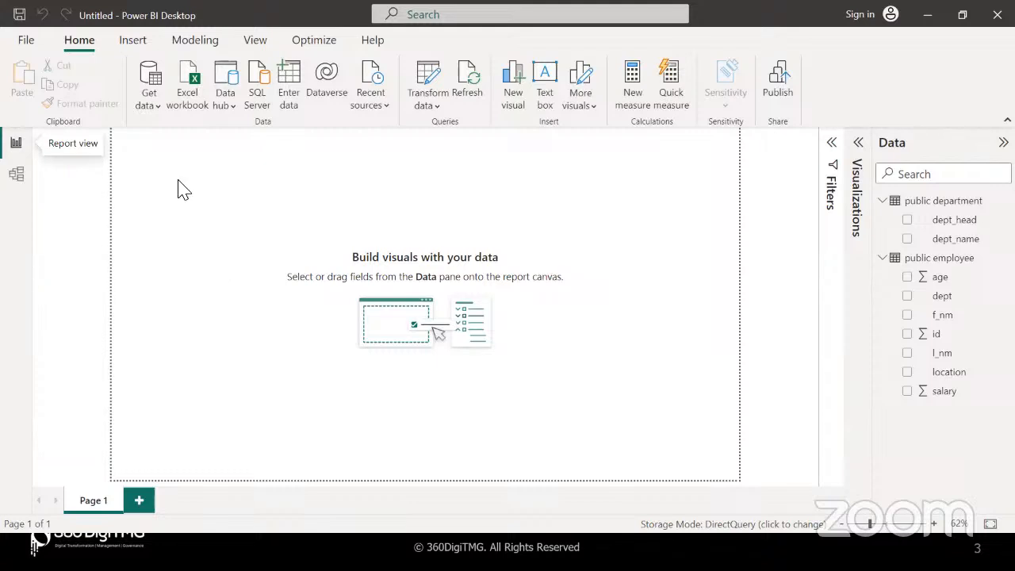
left_click(161, 111)
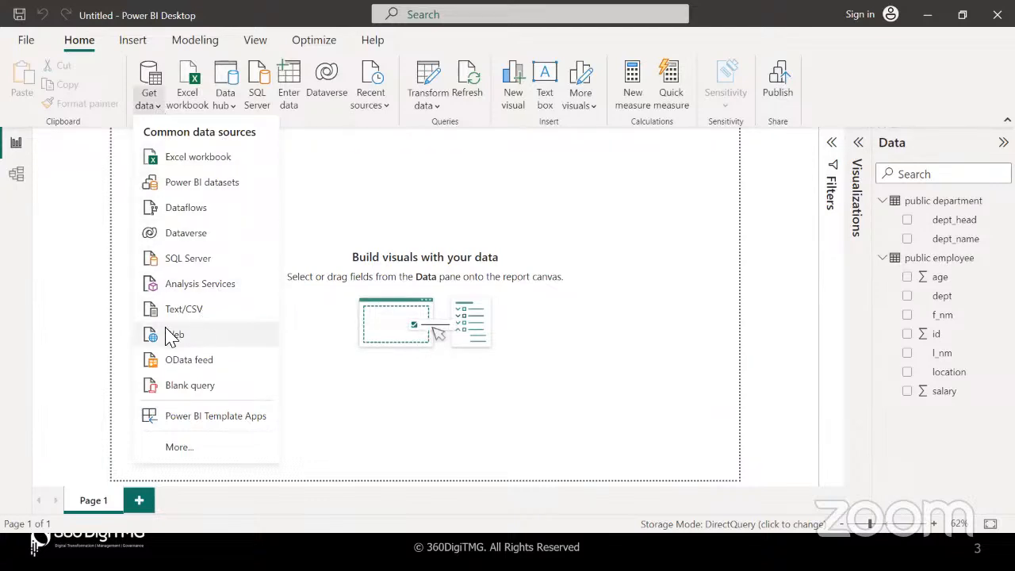
left_click(199, 343)
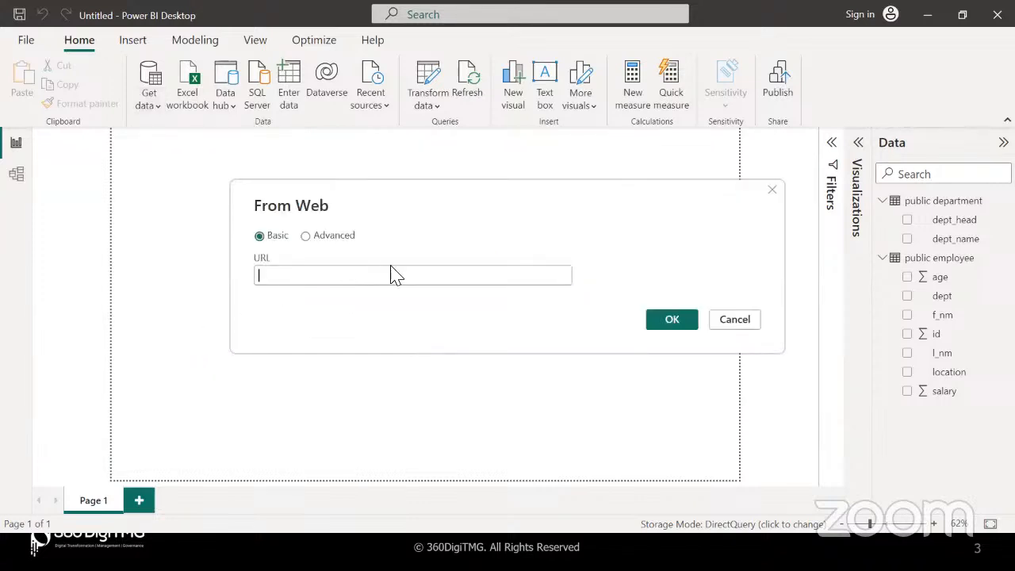
left_click(615, 551)
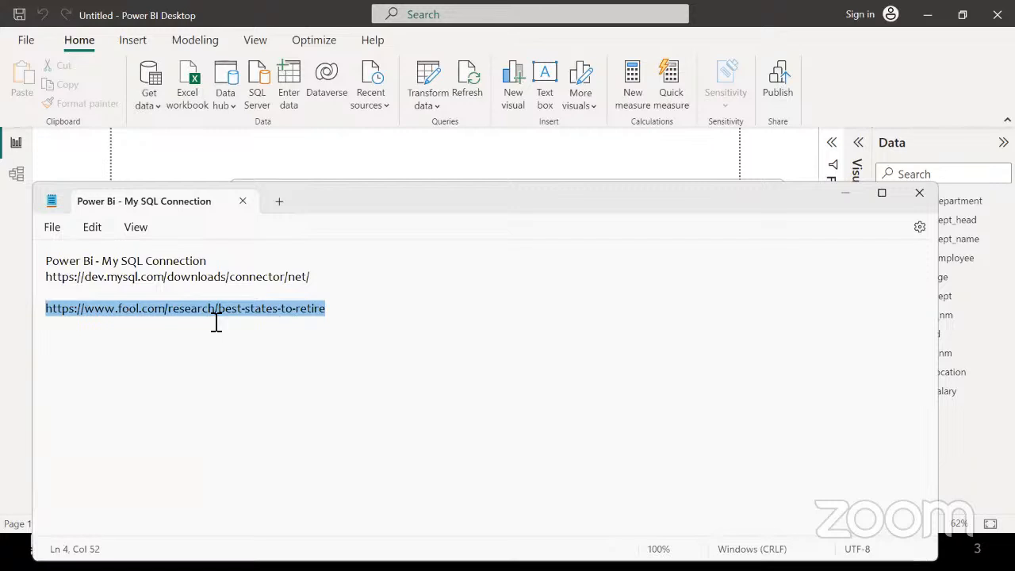
left_click(18, 356)
type("https://www.fool.com/research/best-states-to-retire")
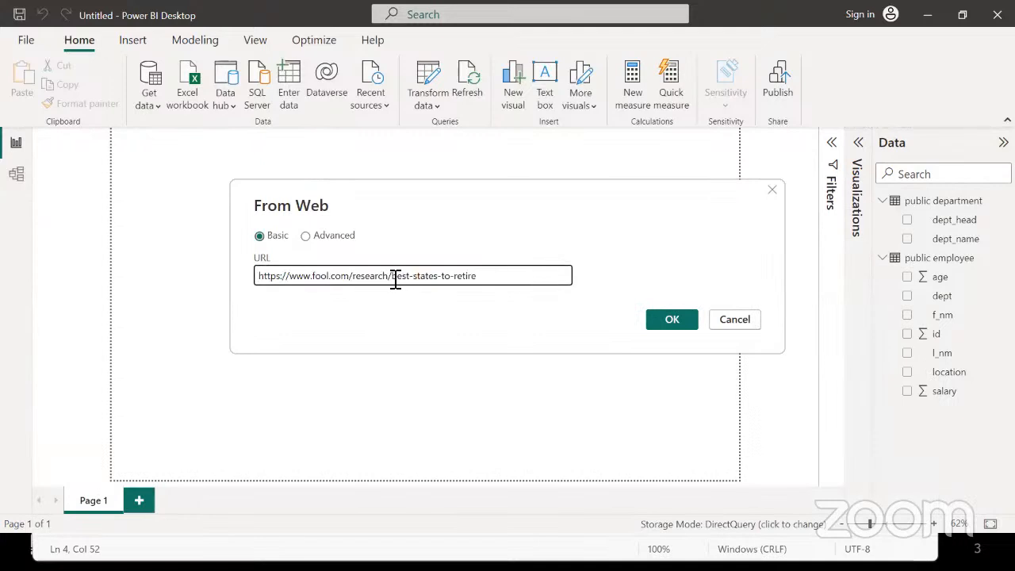
left_click_drag(394, 278, 478, 276)
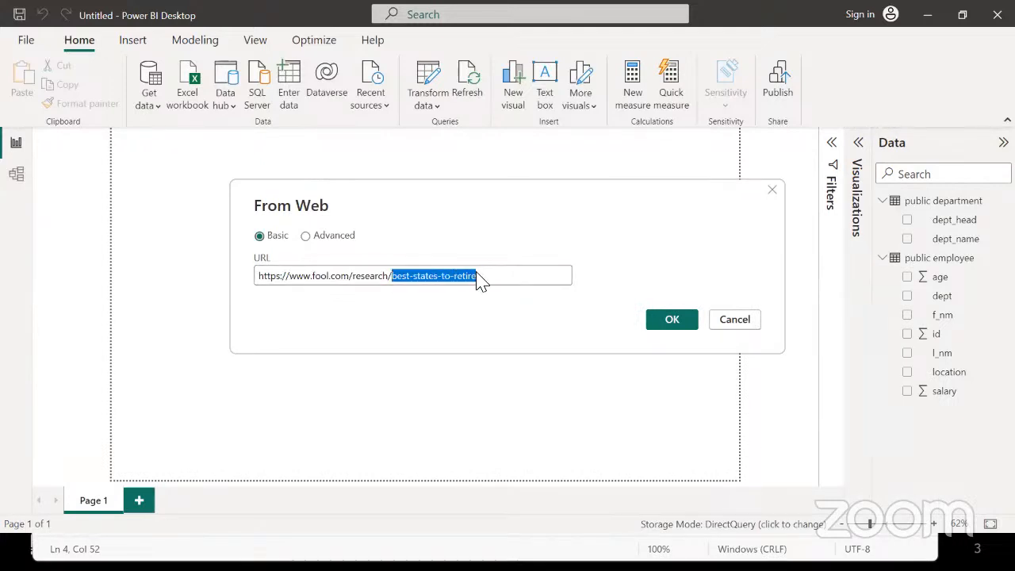
left_click(482, 276)
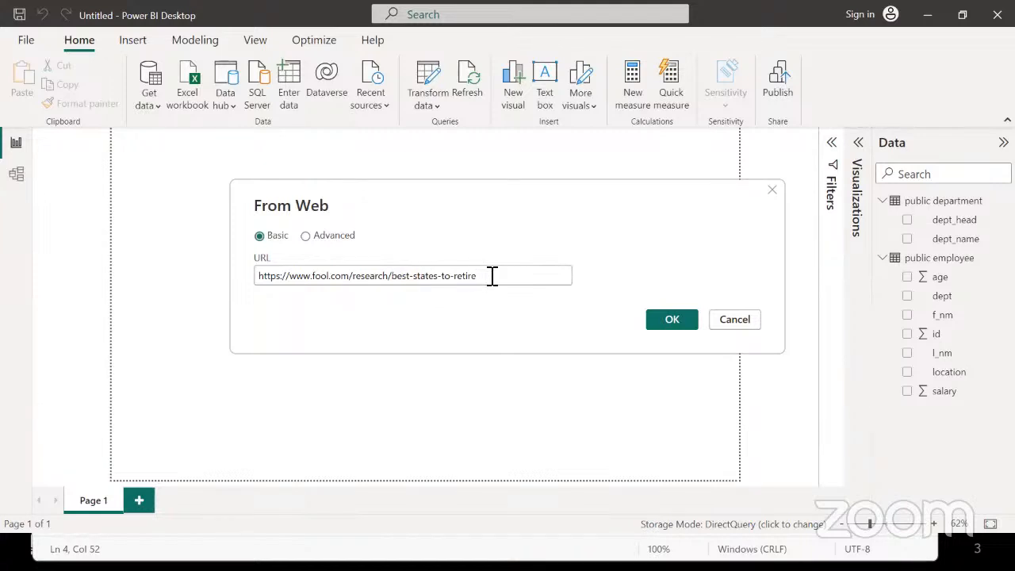
left_click(671, 321)
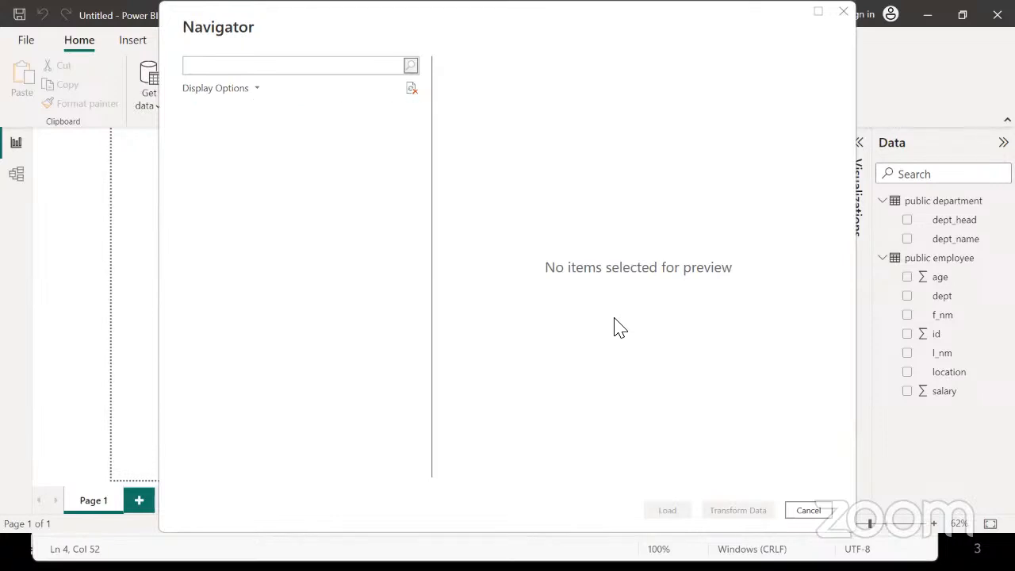
key("alt+Tab")
key("alt+Tab")
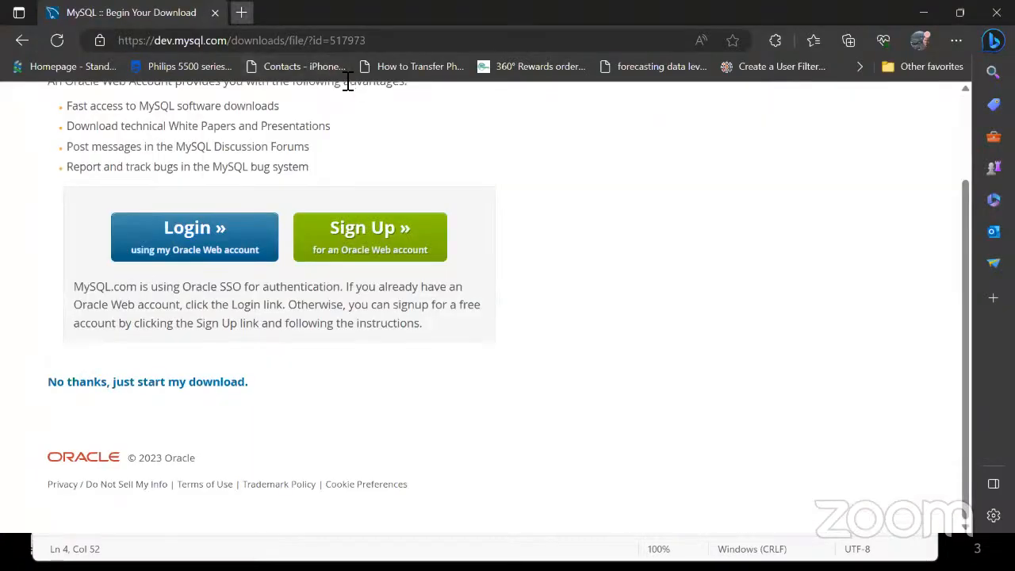
Open the fool.com best-states-to-retire article in a new Edge tab
key("ctrl+t")
type("https://www.fool.com/research/best-states-to-retire")
key("Return")
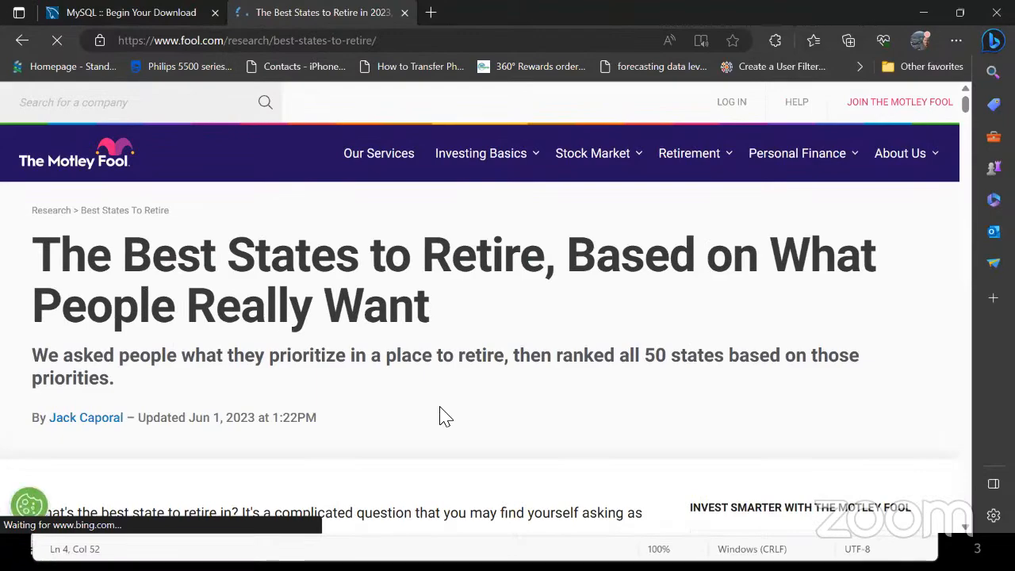
Scroll through the ranked state tables, then return to Power BI Desktop's Navigator
scroll(440, 408, "down", 3)
scroll(440, 408, "down", 4)
scroll(442, 416, "down", 3)
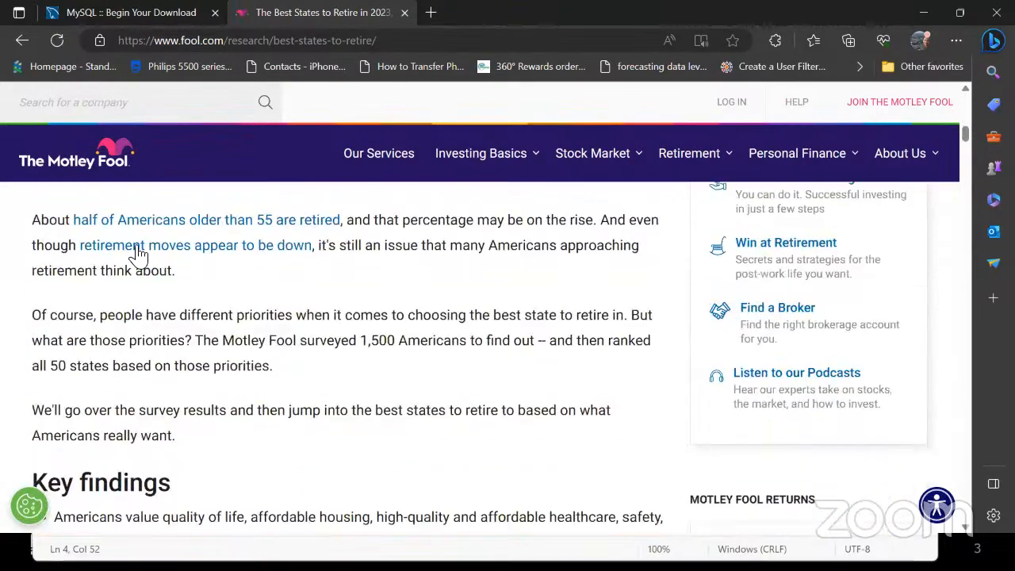
scroll(363, 420, "down", 3)
scroll(361, 425, "down", 4)
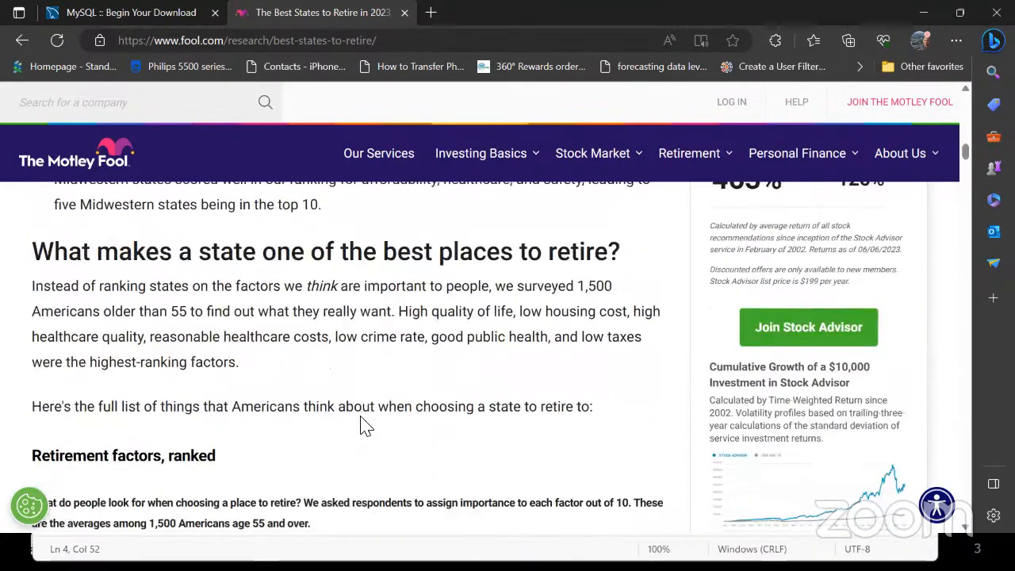
scroll(361, 425, "down", 5)
scroll(360, 426, "down", 4)
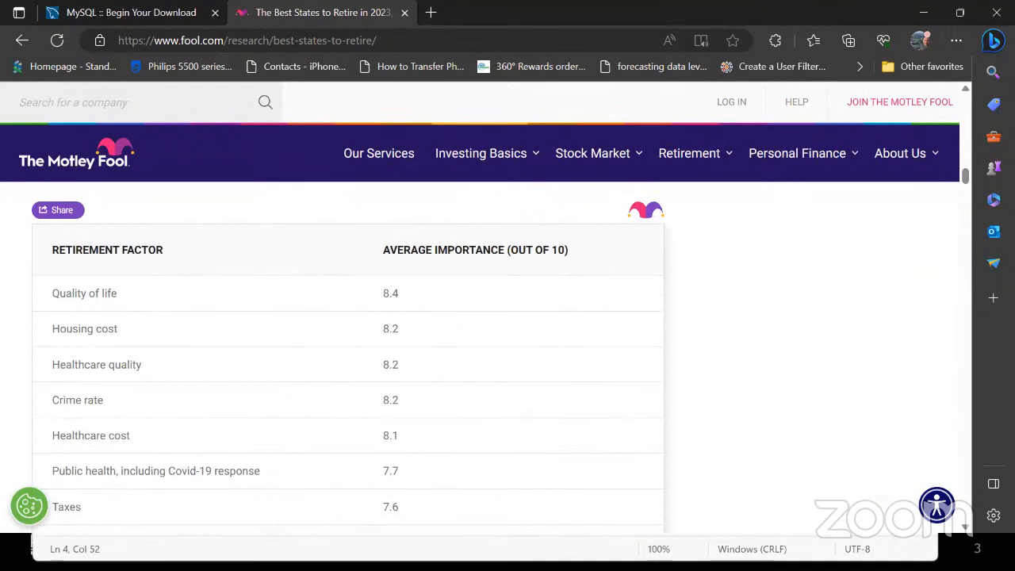
scroll(339, 401, "down", 1)
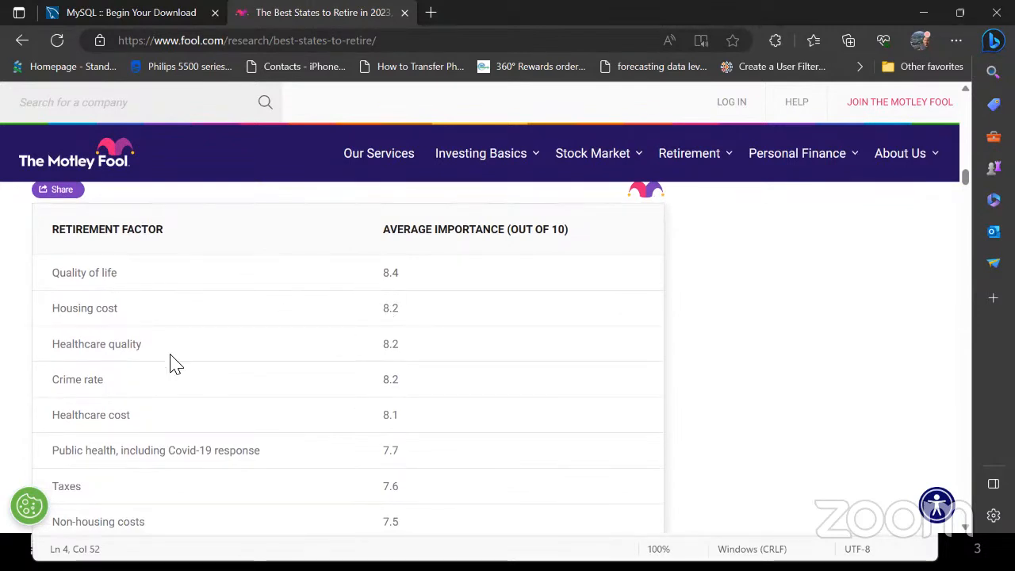
scroll(376, 480, "down", 2)
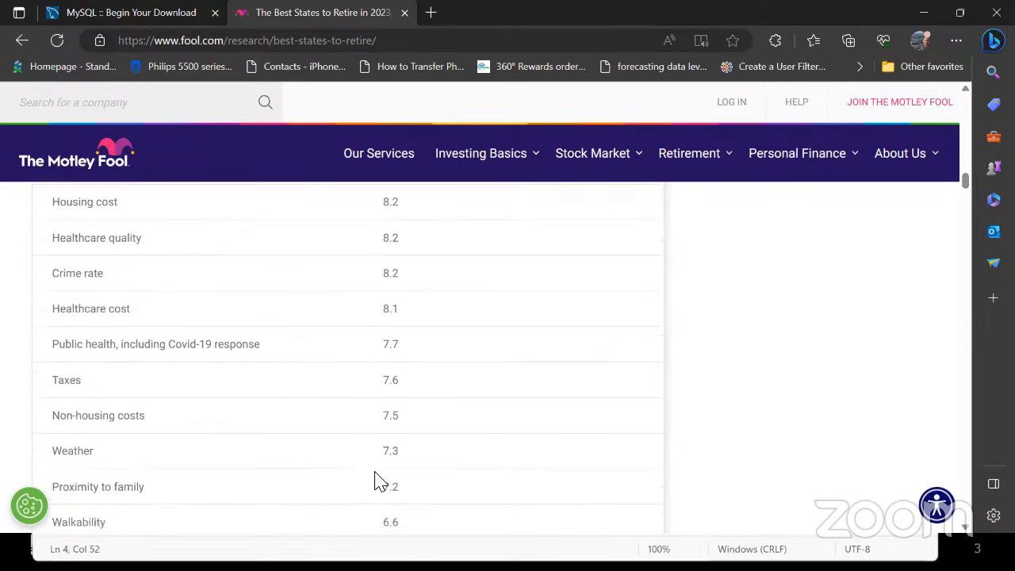
scroll(376, 479, "down", 2)
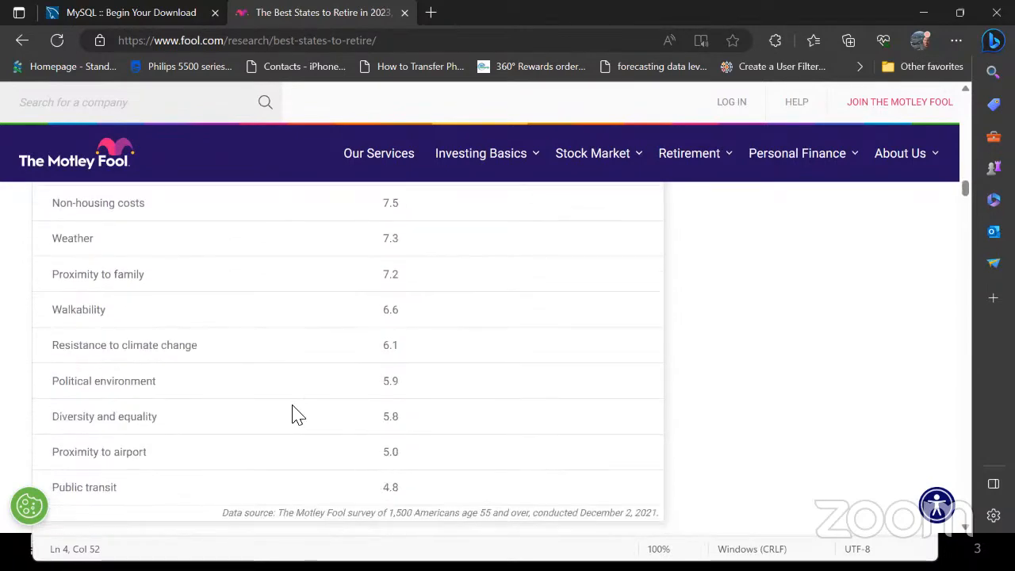
scroll(332, 449, "down", 8)
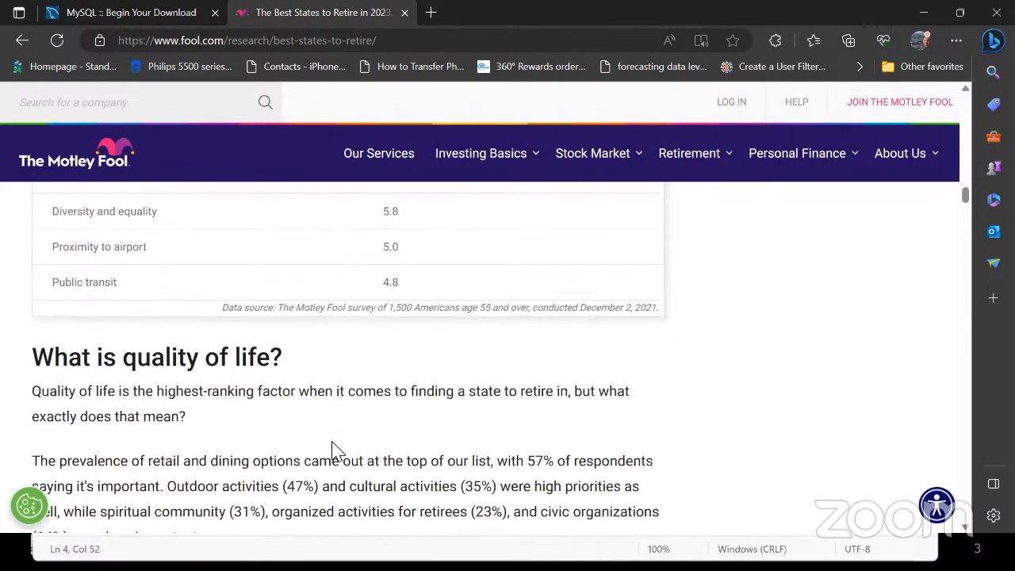
scroll(333, 450, "down", 15)
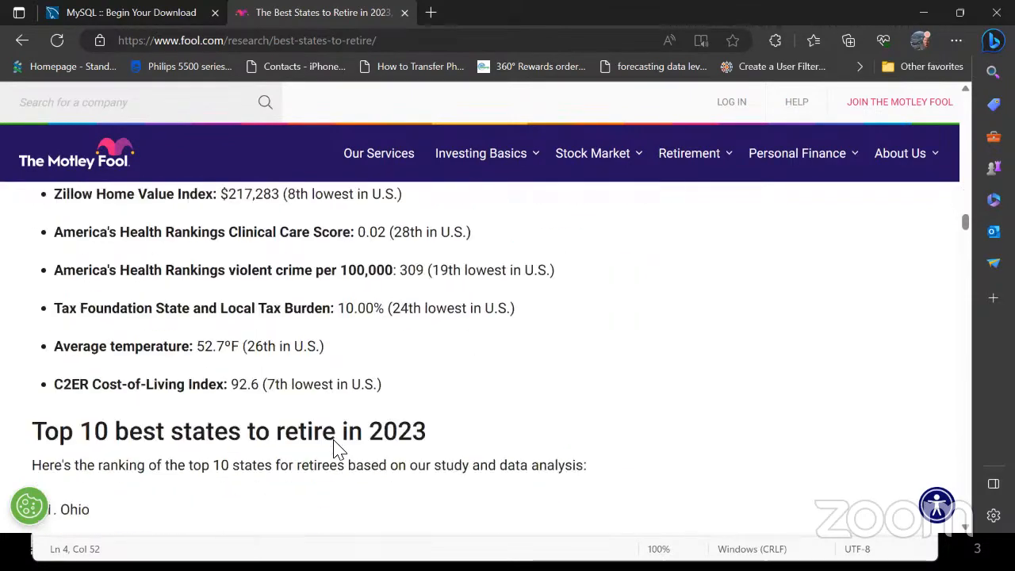
scroll(333, 450, "down", 3)
scroll(333, 449, "up", 1)
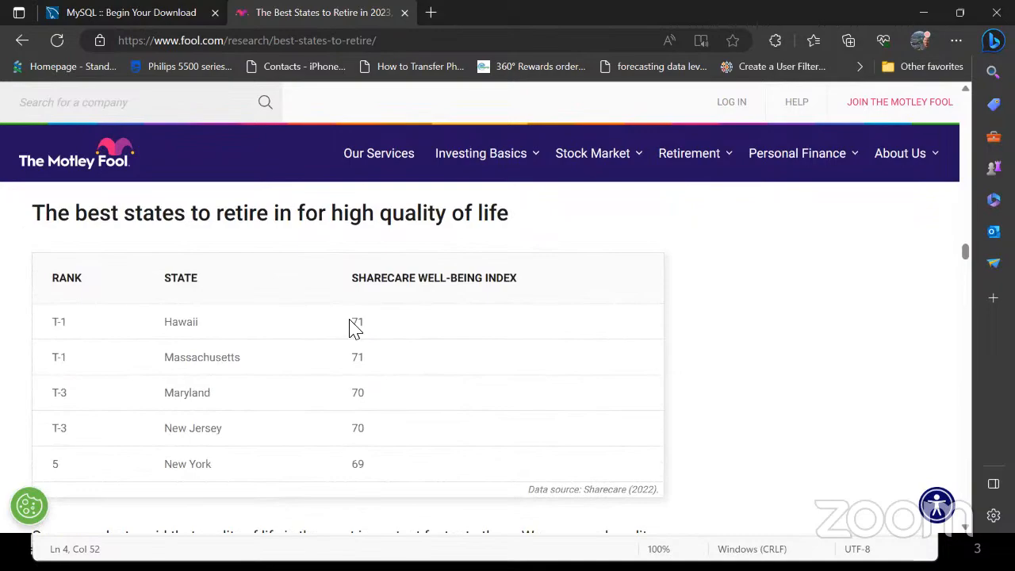
scroll(325, 428, "down", 4)
scroll(329, 464, "down", 3)
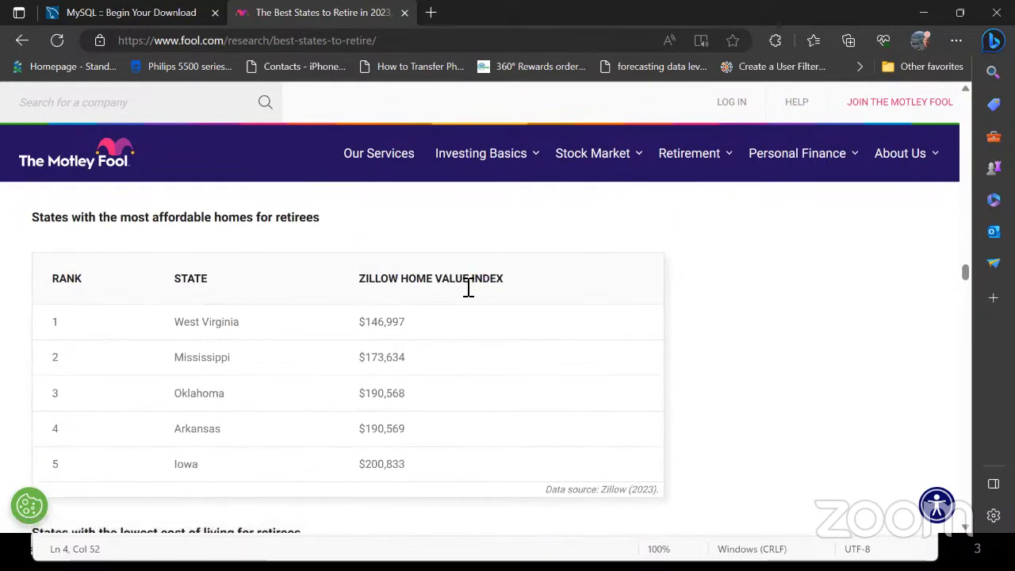
scroll(469, 366, "up", 7)
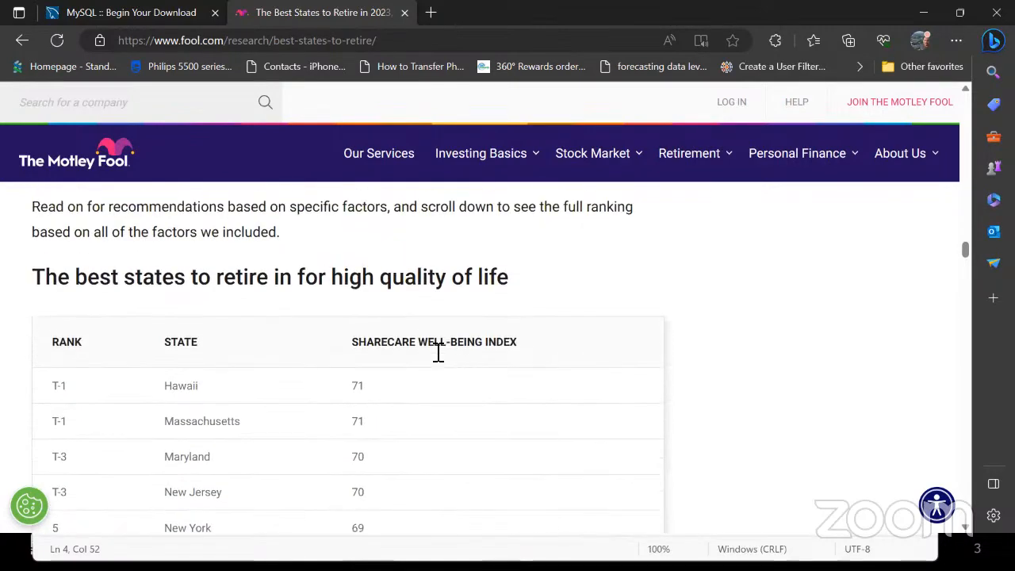
scroll(491, 436, "down", 14)
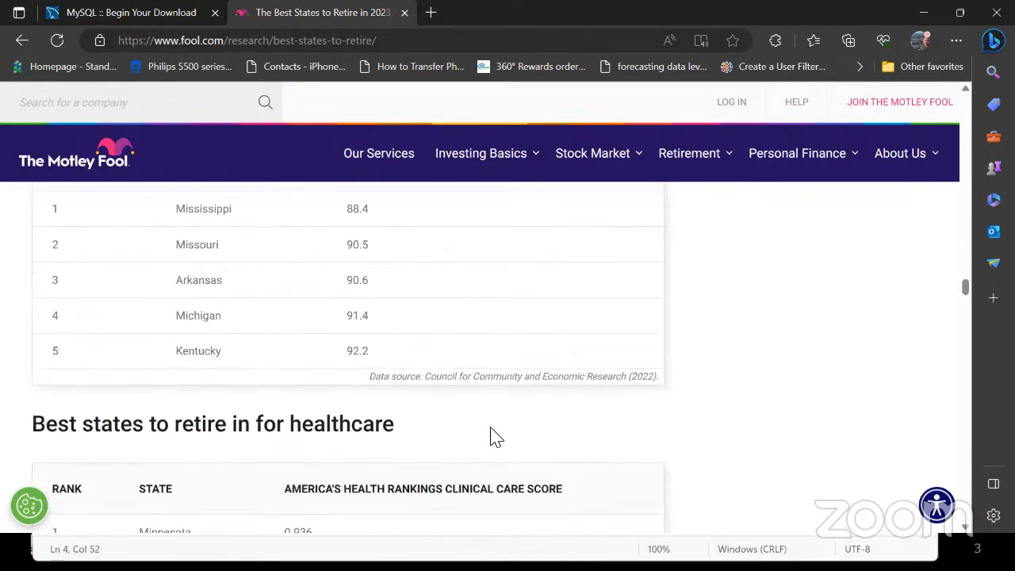
scroll(483, 469, "up", 2)
scroll(452, 489, "down", 6)
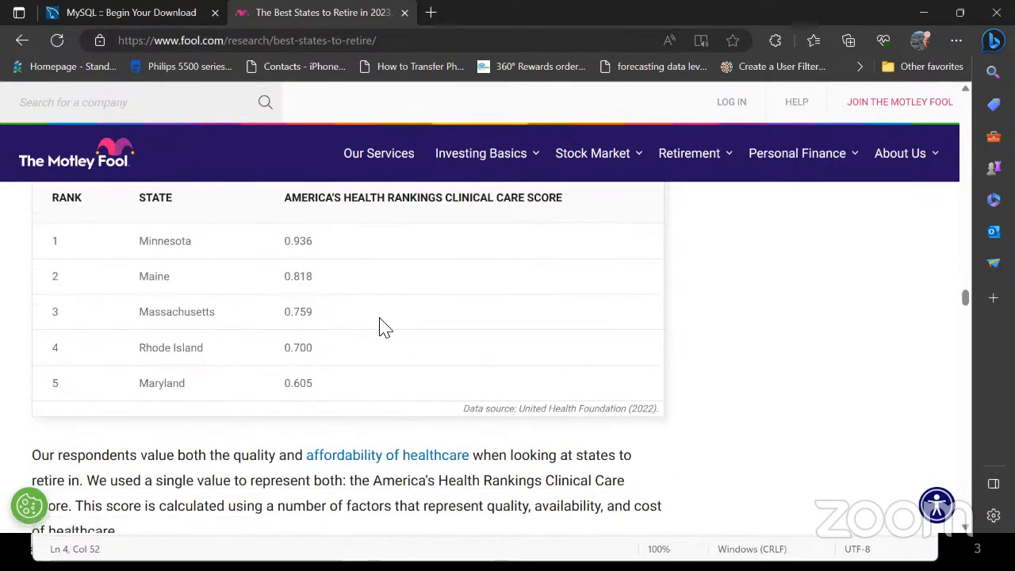
scroll(424, 331, "up", 1)
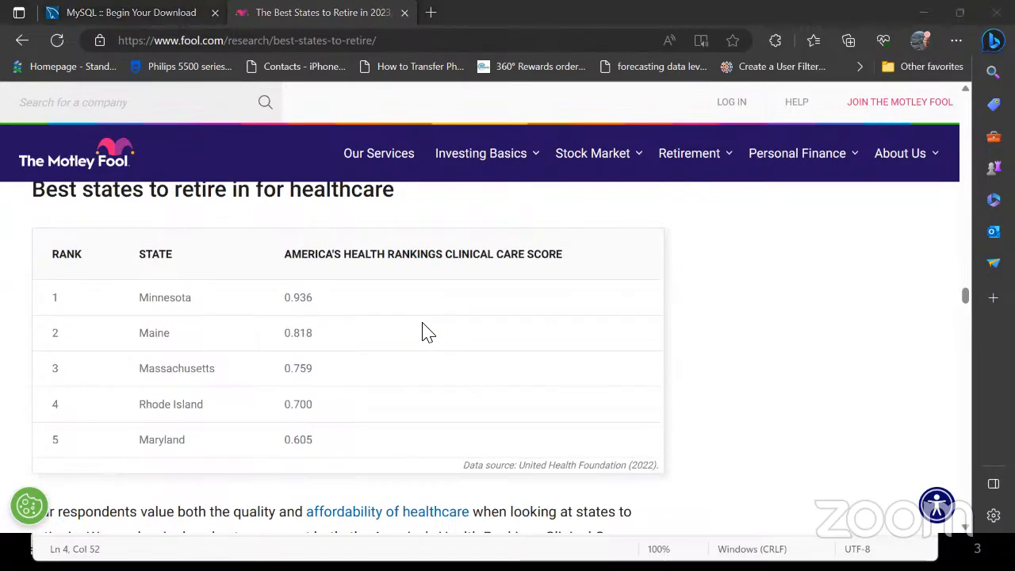
key("alt+Tab")
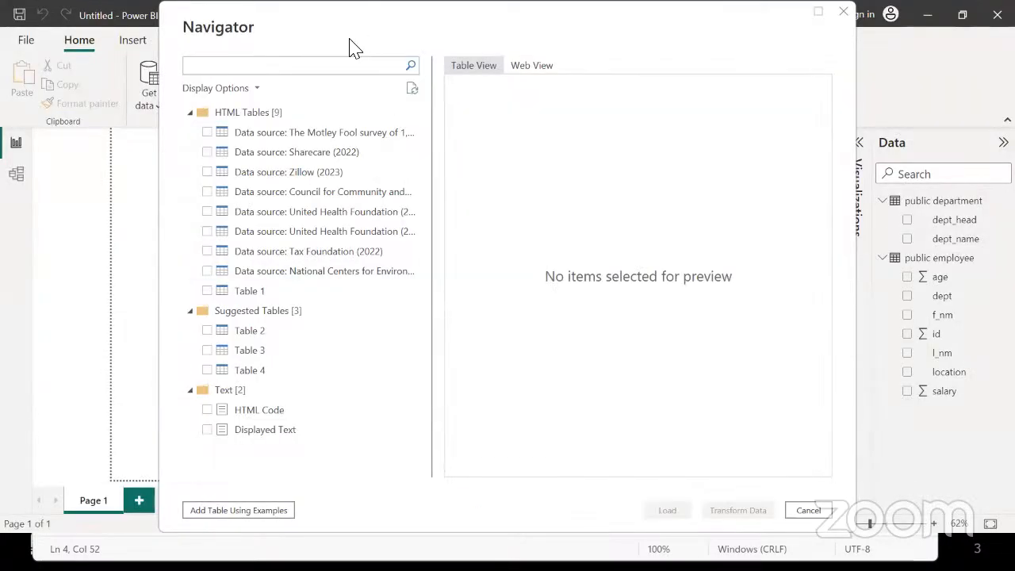
Preview the Motley Fool and Sharecare (2022) tables and the original page in Web View
left_click(313, 136)
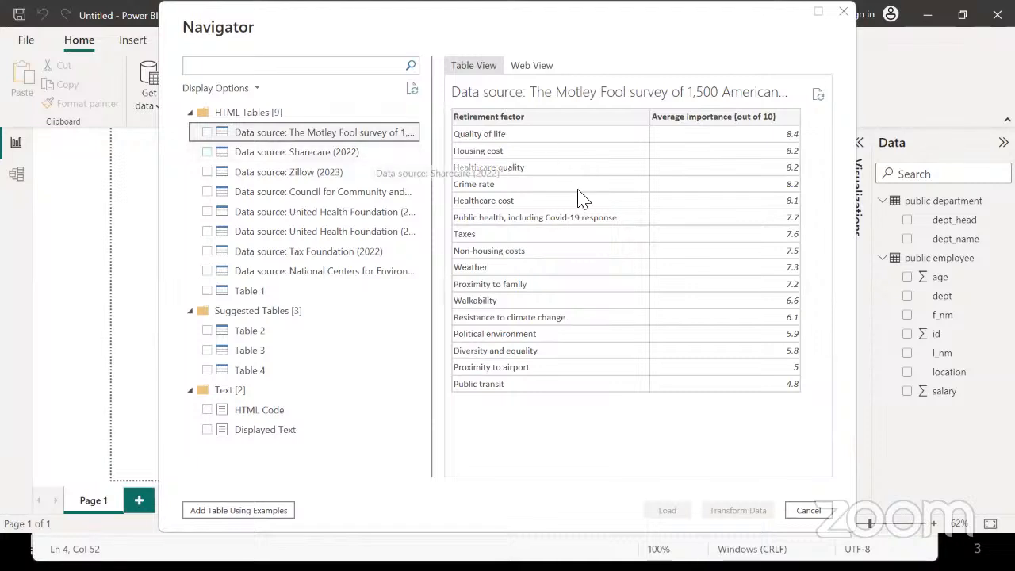
left_click(302, 152)
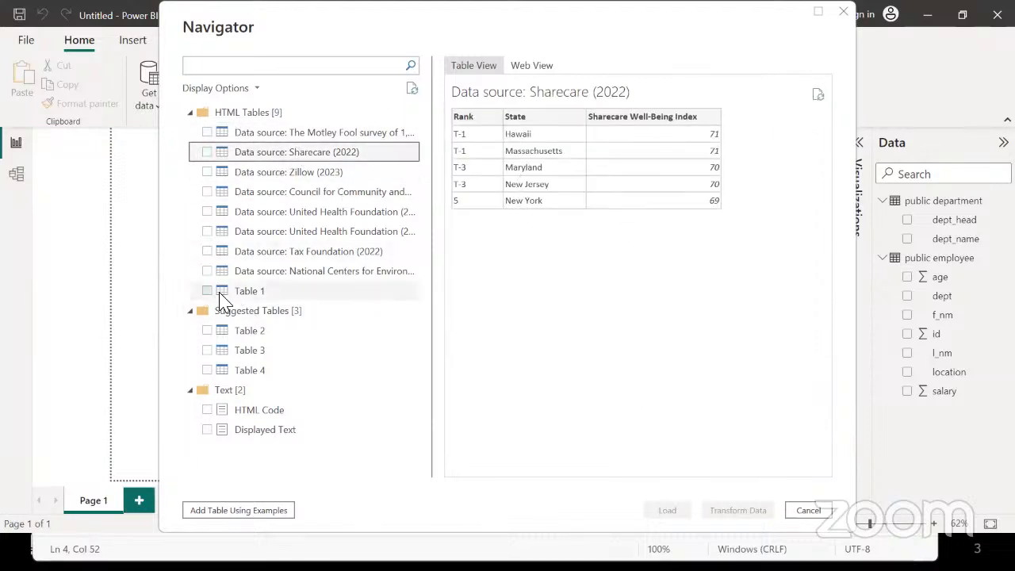
left_click(529, 66)
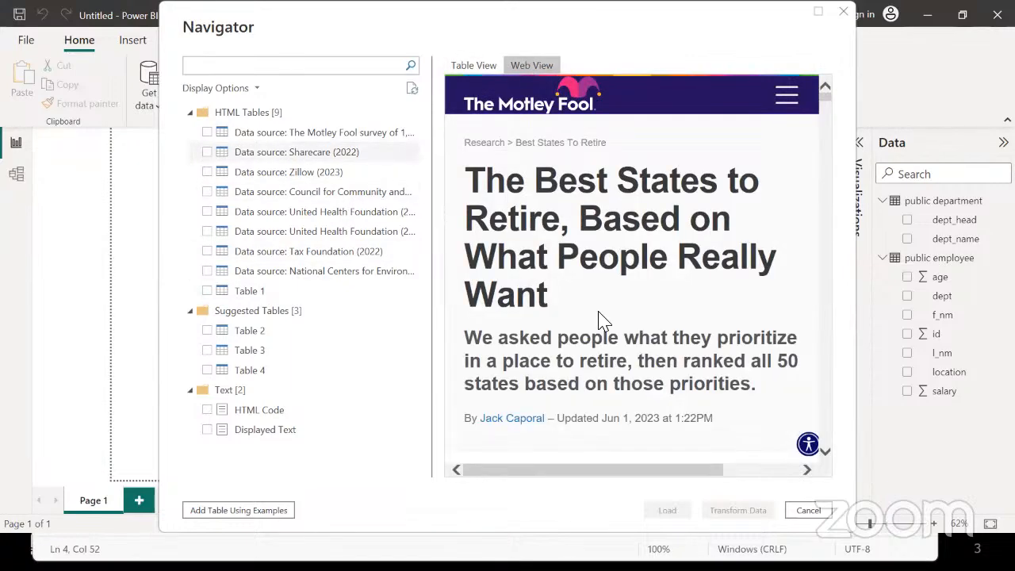
scroll(598, 321, "down", 3)
scroll(598, 321, "down", 12)
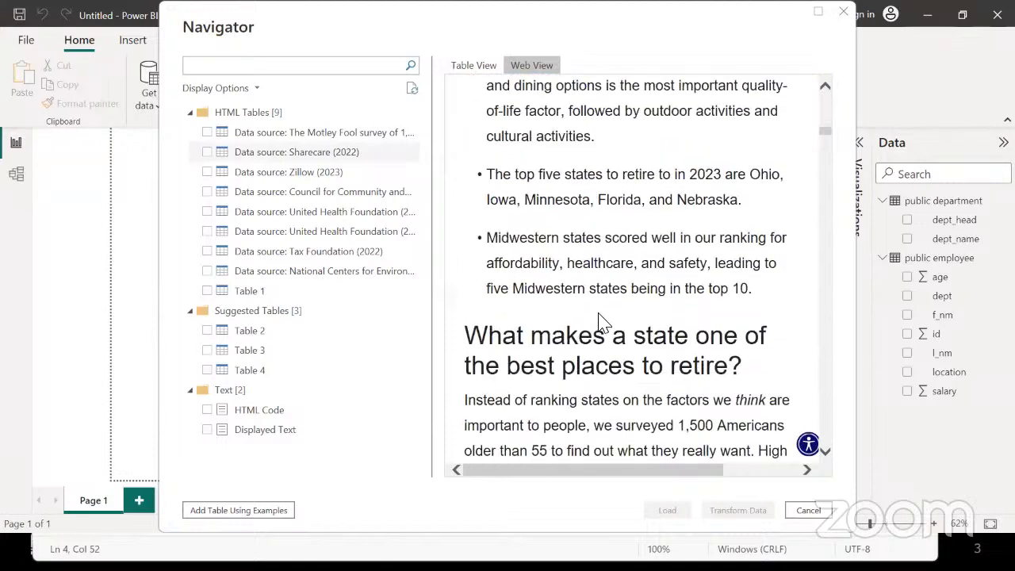
scroll(600, 320, "up", 8)
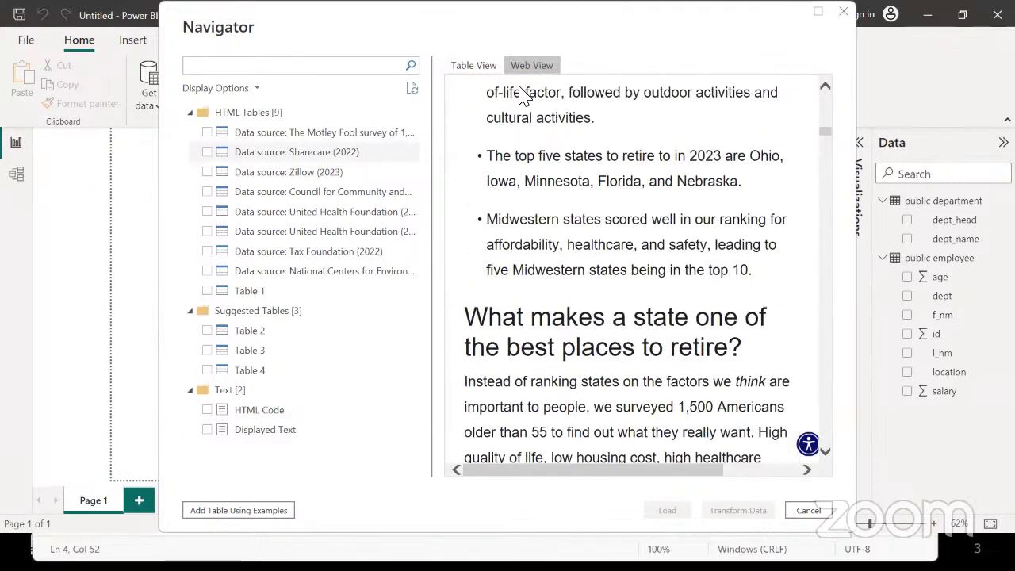
left_click(472, 67)
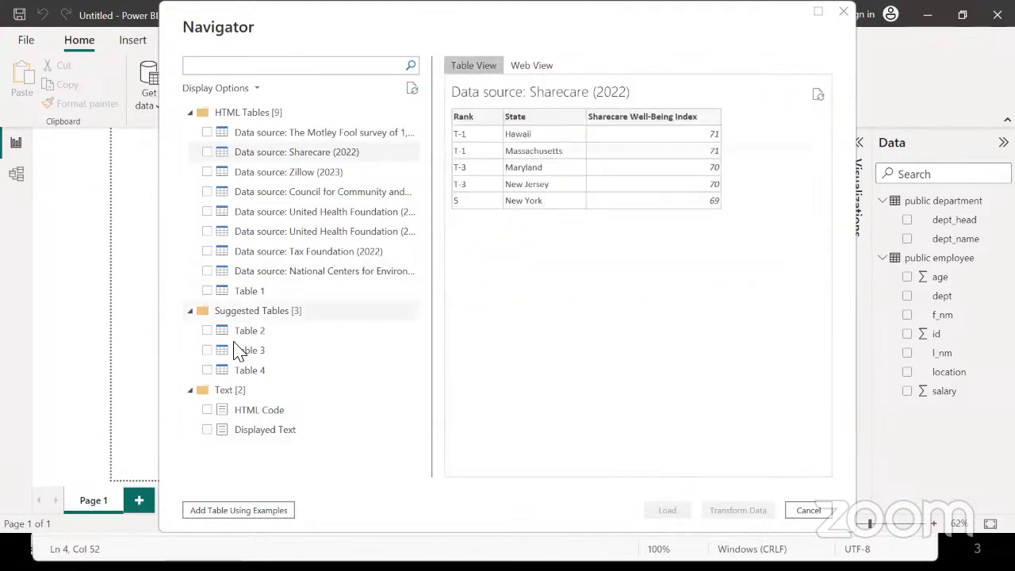
Compare Table 1 with the temperature and Tax Foundation tables, then tick Table 1 for import
left_click(245, 293)
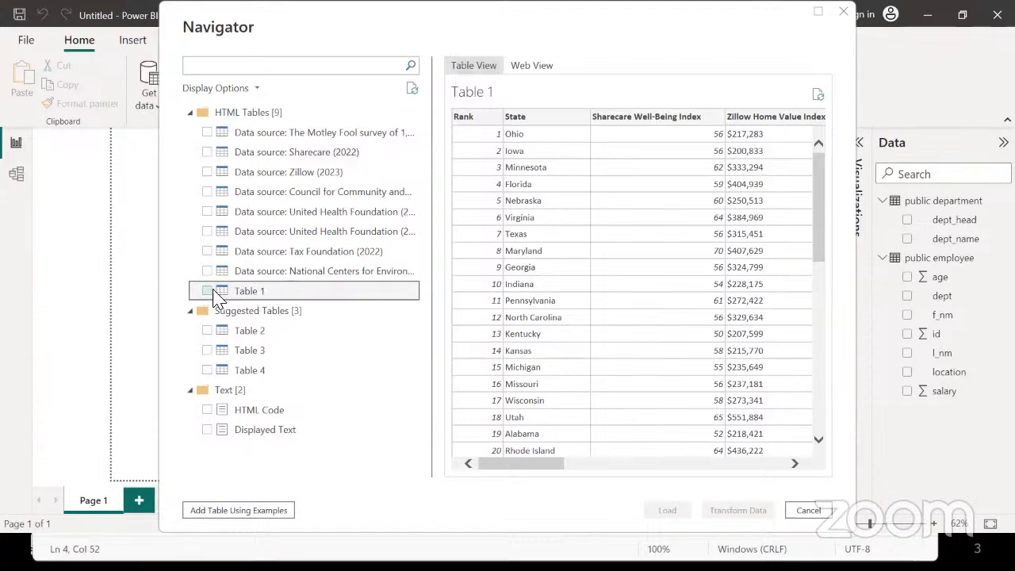
left_click(207, 291)
left_click(207, 291)
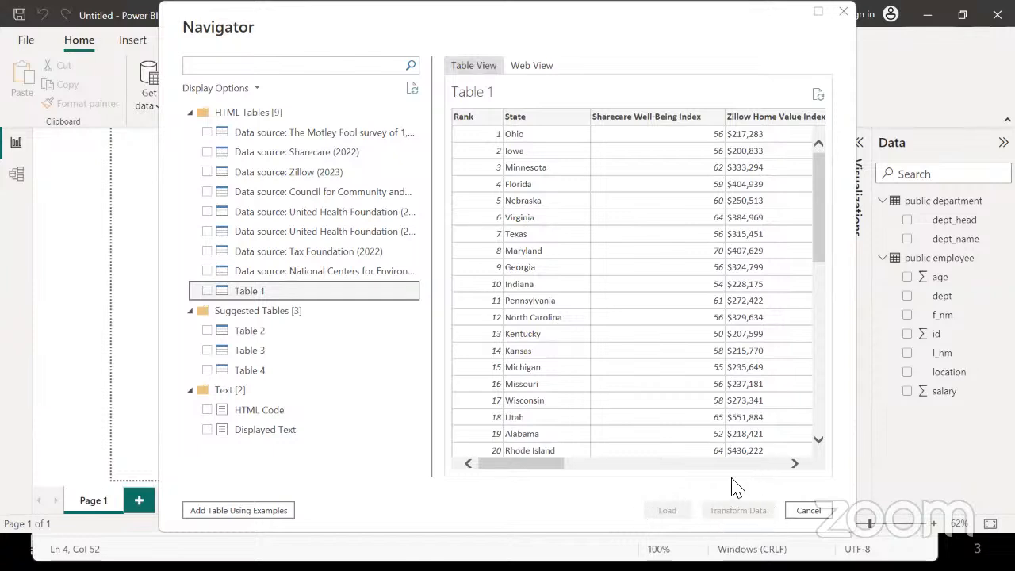
left_click(325, 274)
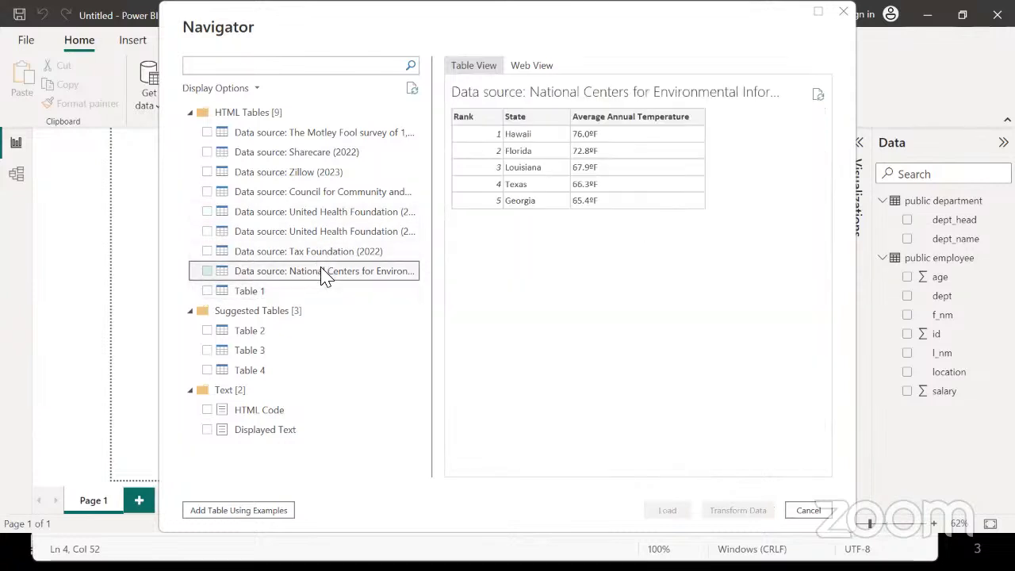
left_click(323, 254)
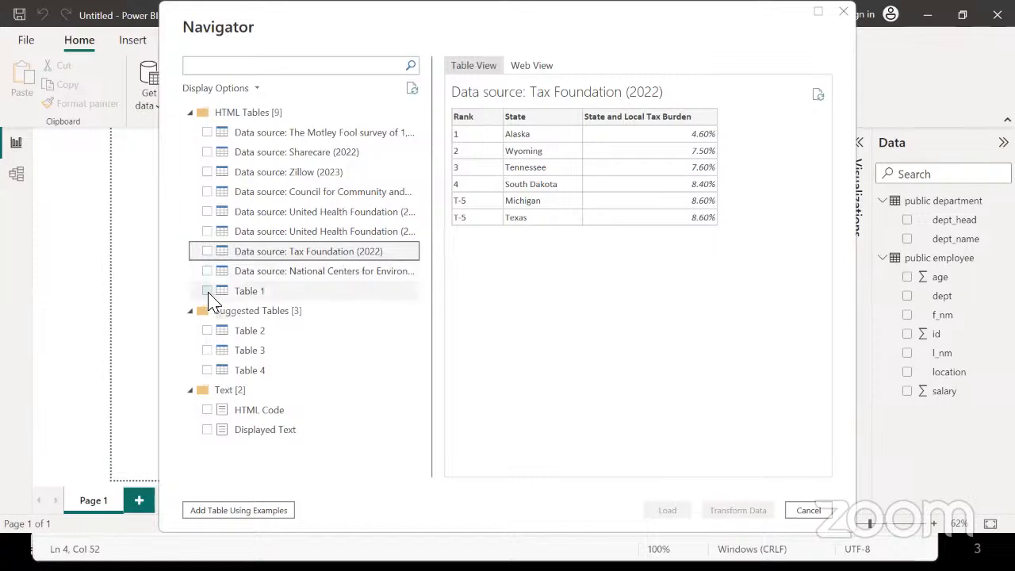
left_click(238, 291)
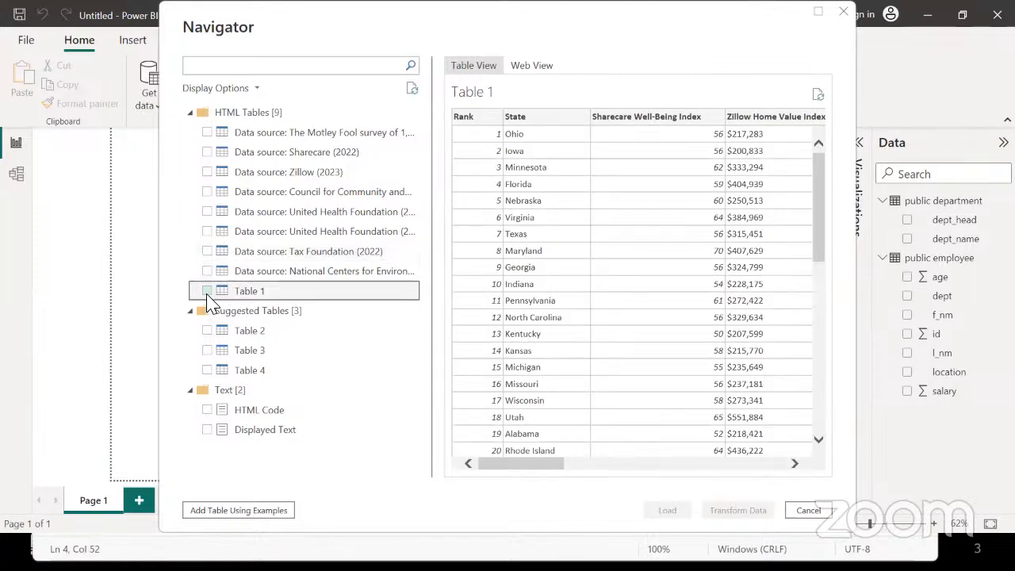
left_click(207, 292)
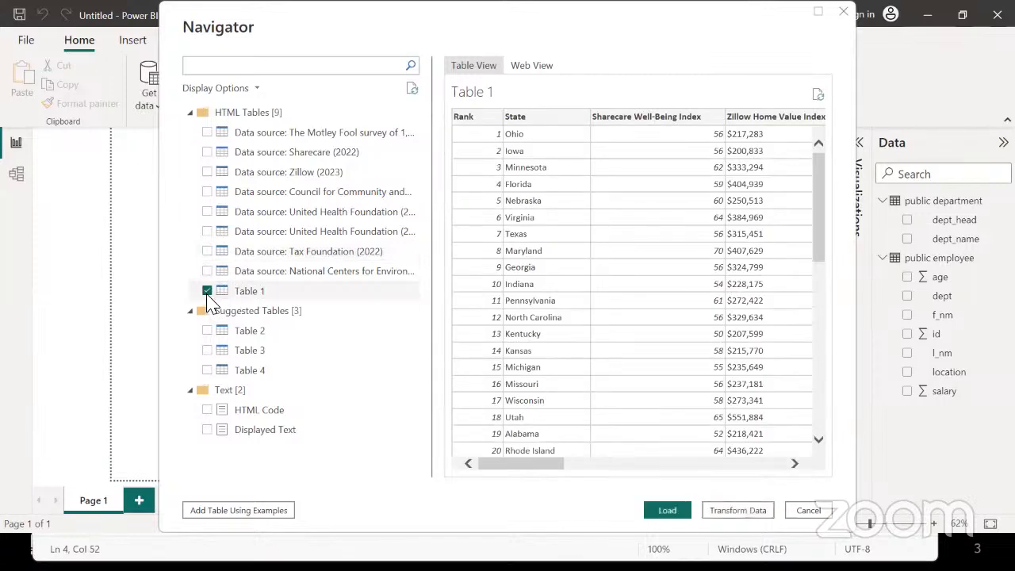
Scroll across Table 1's preview columns, then load Table 1 into the report
mouse_move(525, 462)
left_mouse_down()
mouse_move(617, 480)
mouse_move(611, 467)
mouse_move(699, 485)
mouse_move(771, 481)
left_mouse_up()
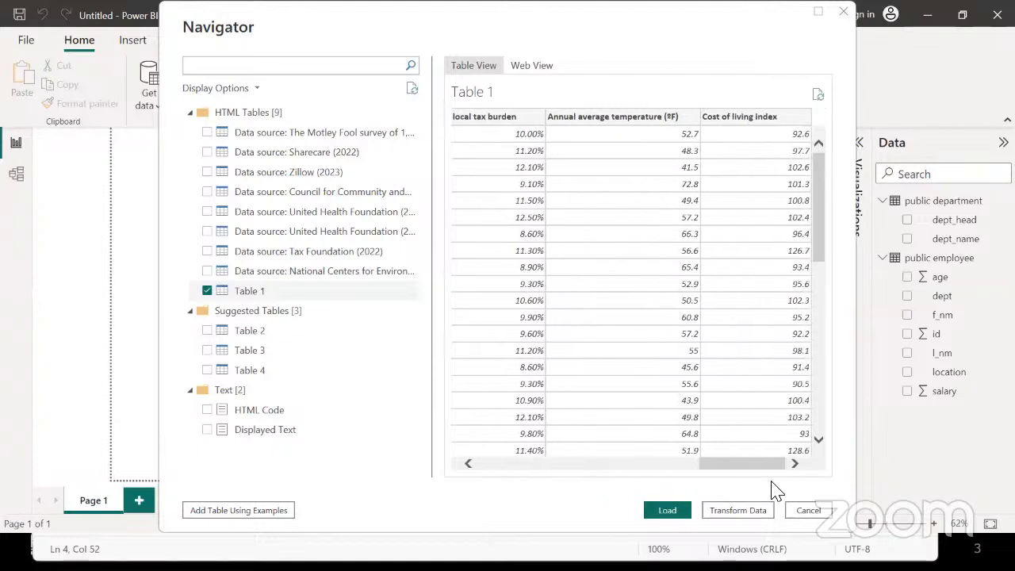
left_click(617, 465)
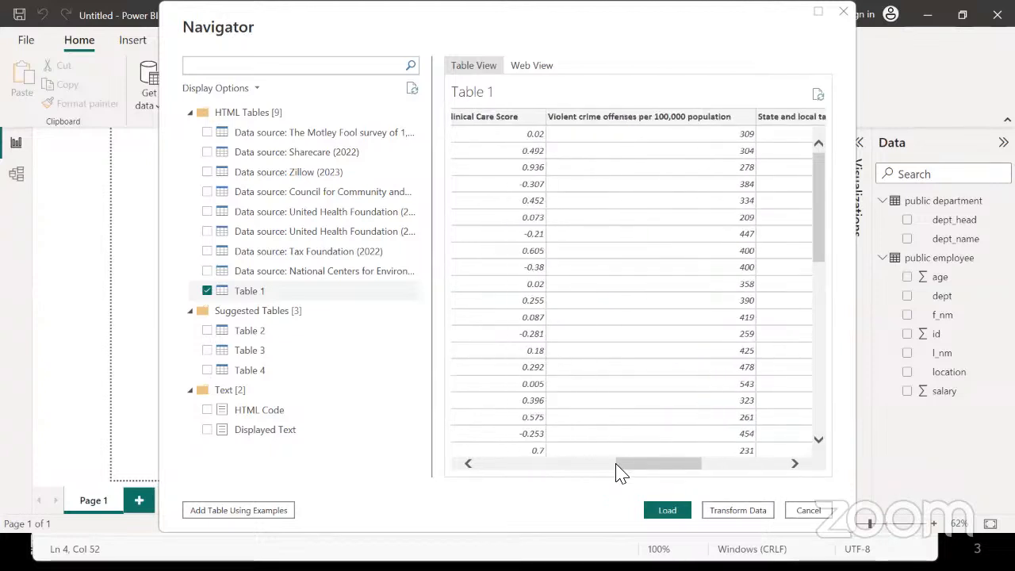
left_click(539, 468)
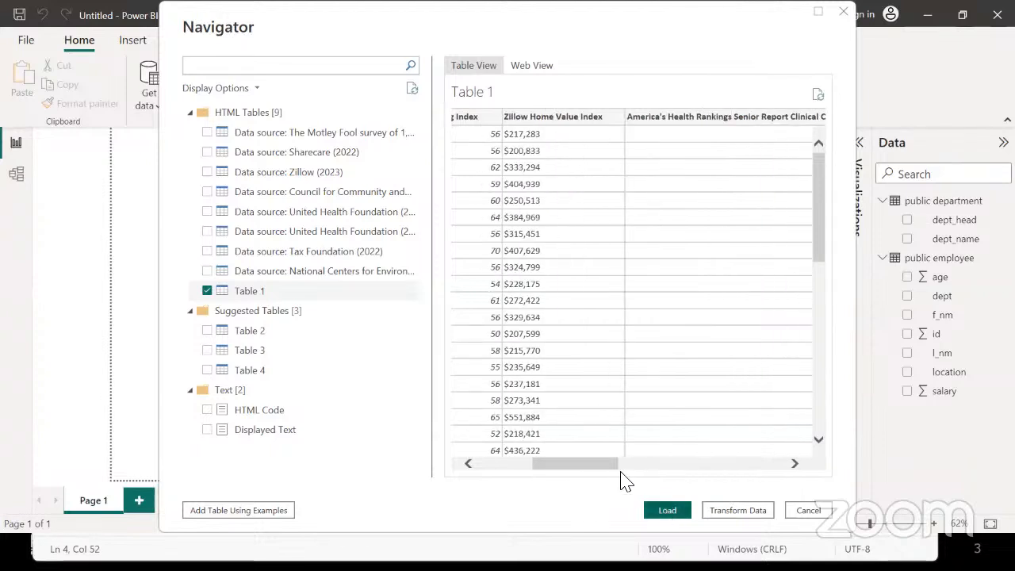
left_click(503, 468)
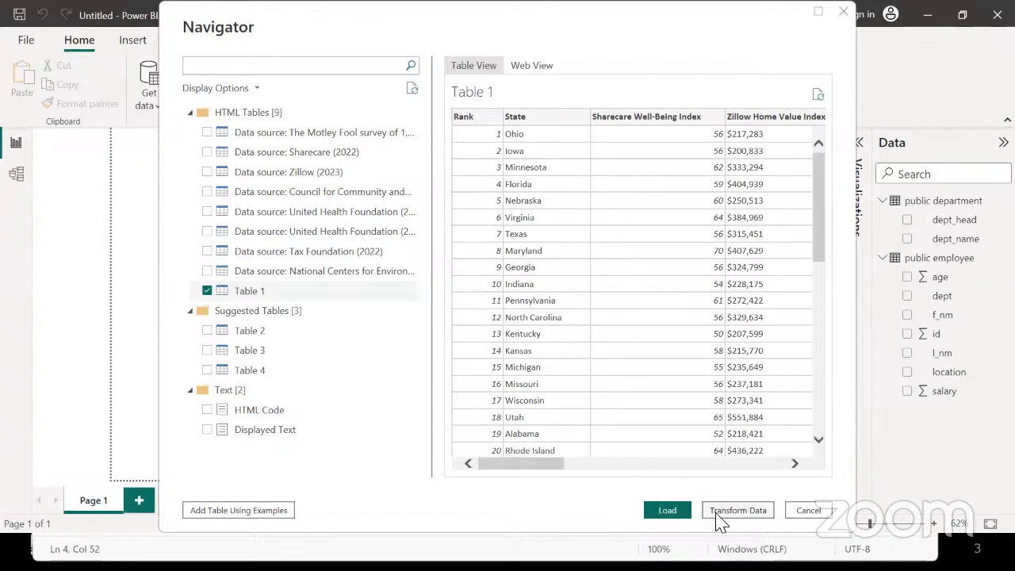
left_click(666, 512)
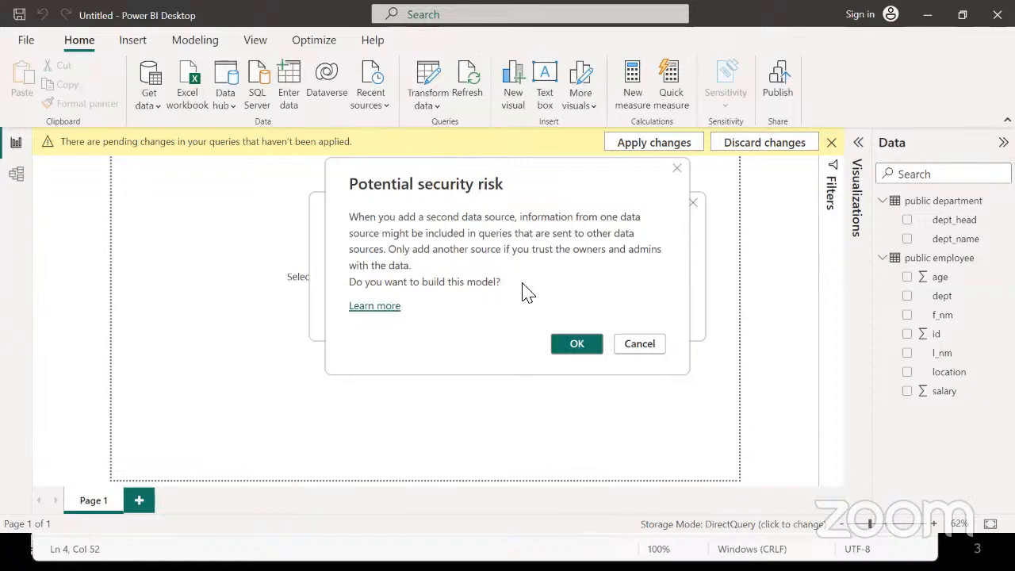
Accept the second-source security warning, expand Table 1's fields and view its 50 state rows
left_click(572, 345)
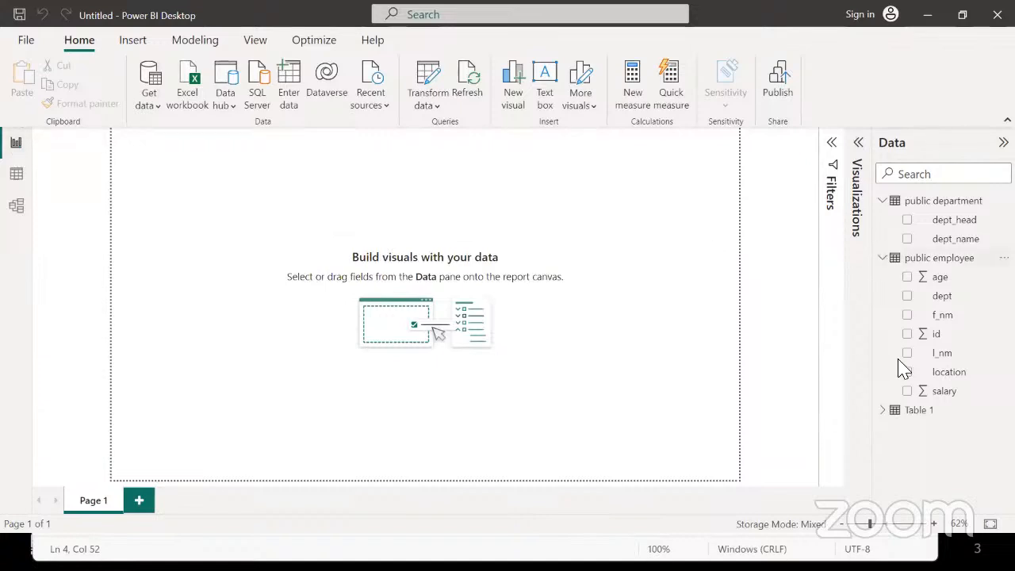
left_click(885, 258)
left_click(883, 201)
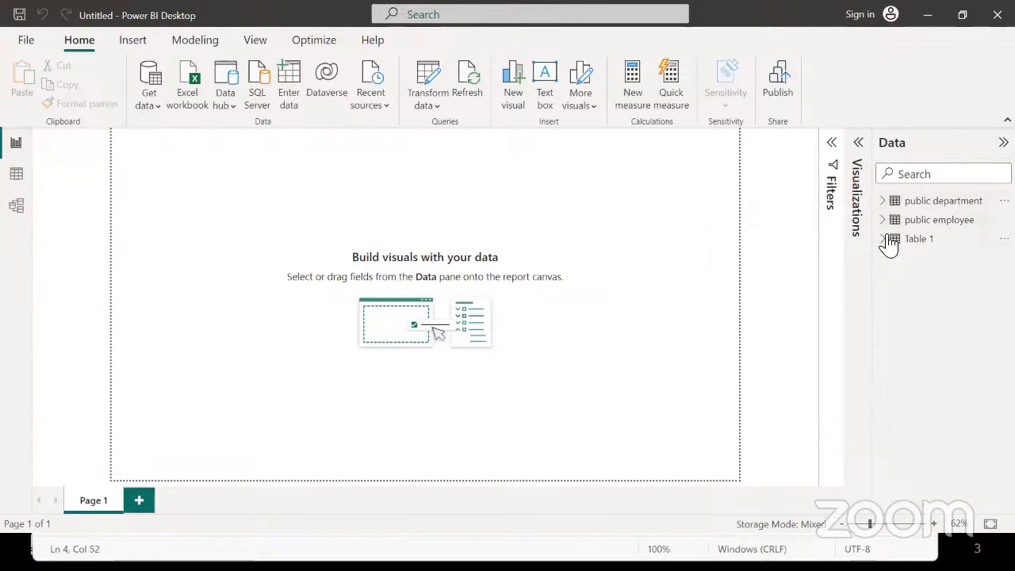
left_click(886, 240)
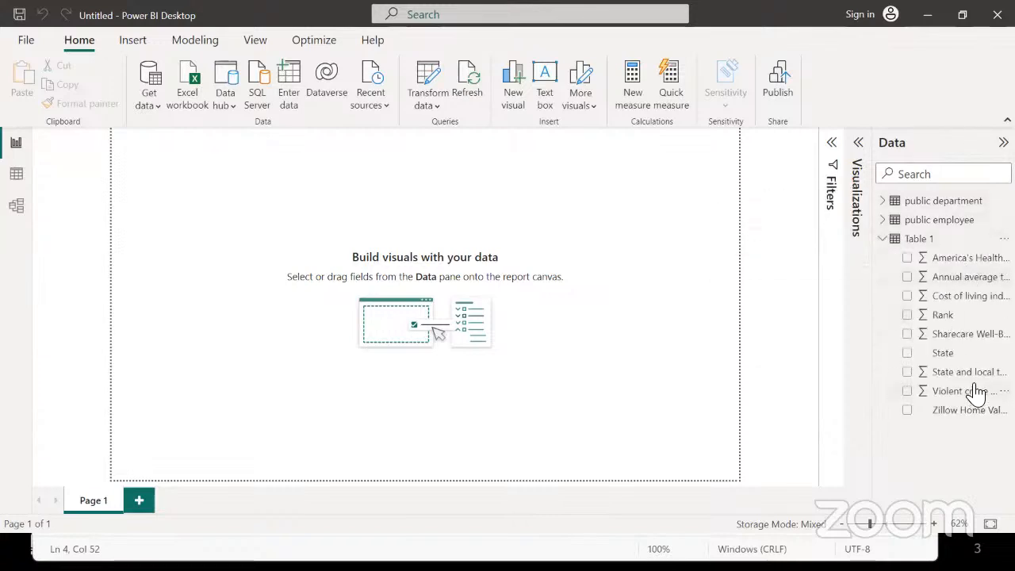
left_click(16, 181)
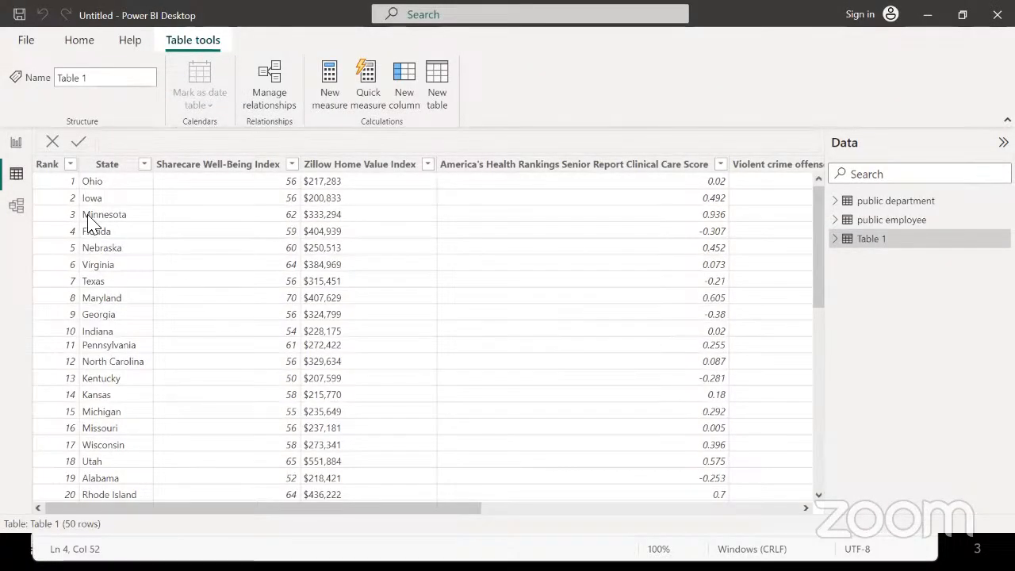
Inspect the three tables in the Model diagram, then return to the empty report page
left_click(17, 205)
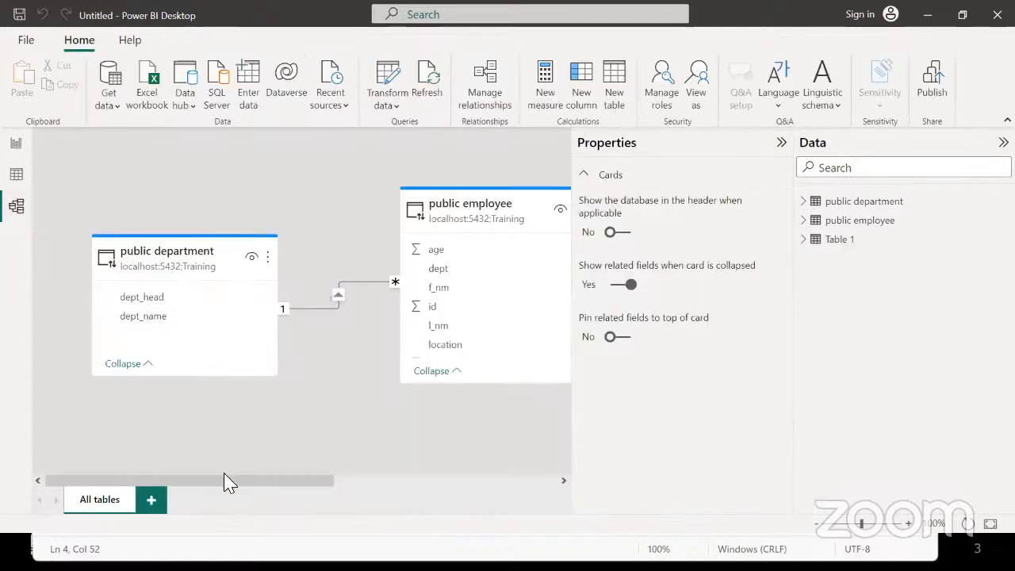
left_click_drag(227, 482, 490, 435)
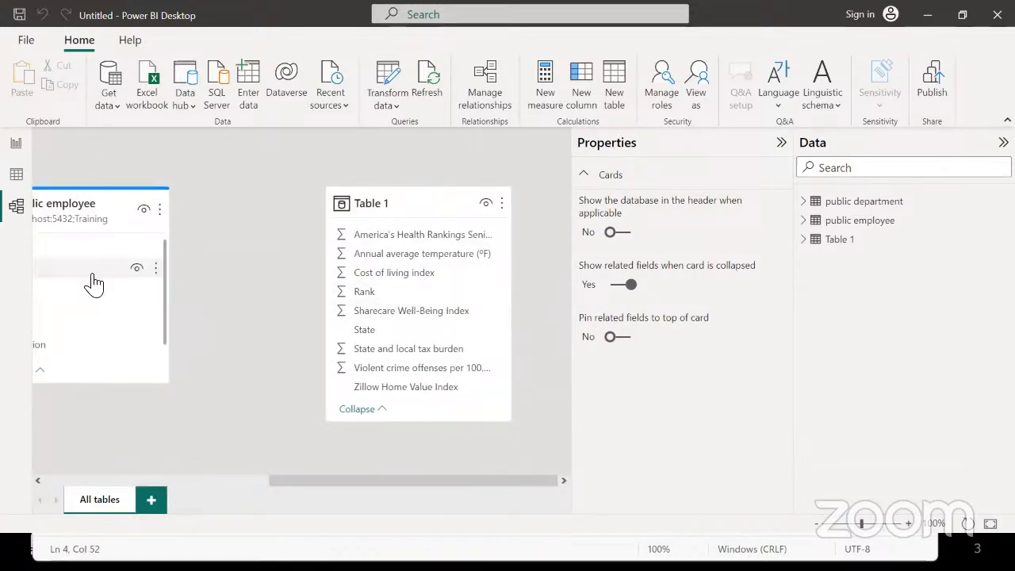
left_click_drag(306, 483, 403, 491)
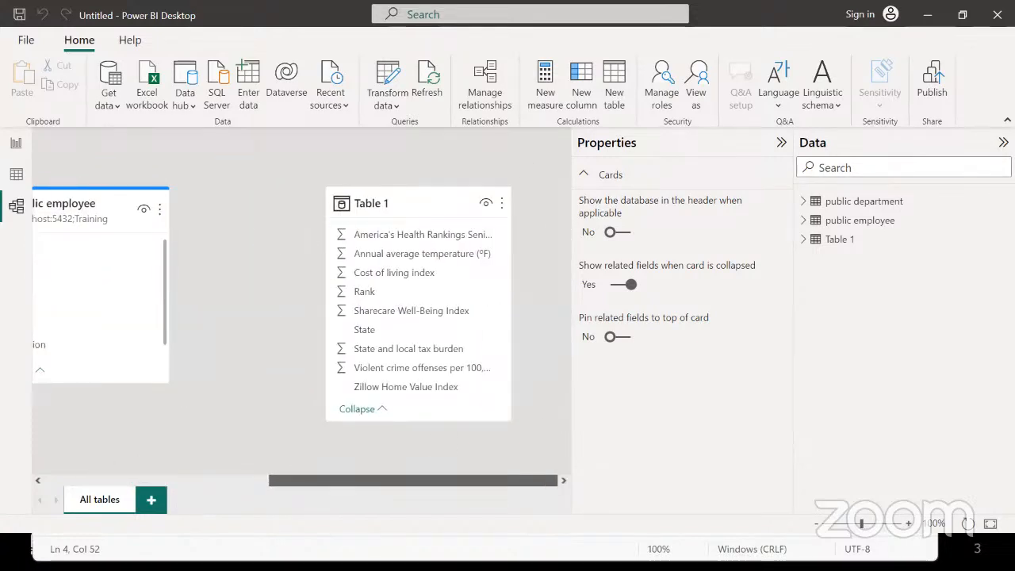
left_click(17, 148)
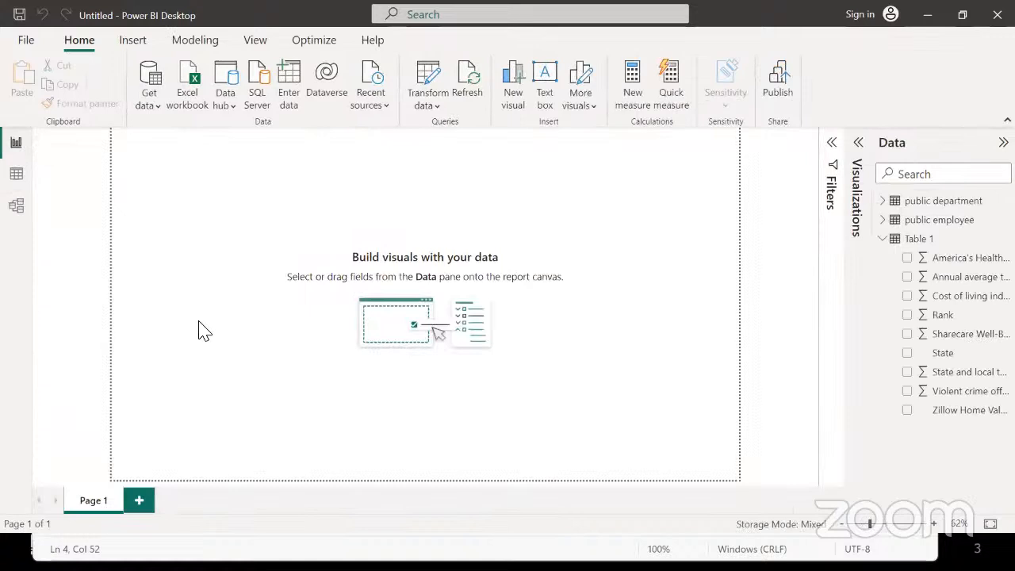
View Table 1's rows, then from the report page launch Transform data into Power Query Editor
left_click(16, 175)
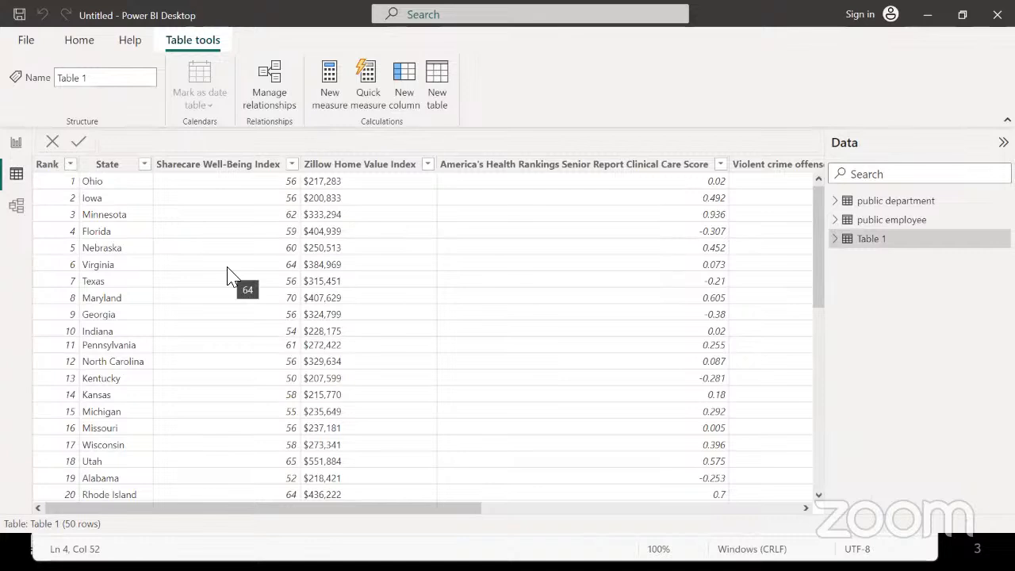
left_click(16, 143)
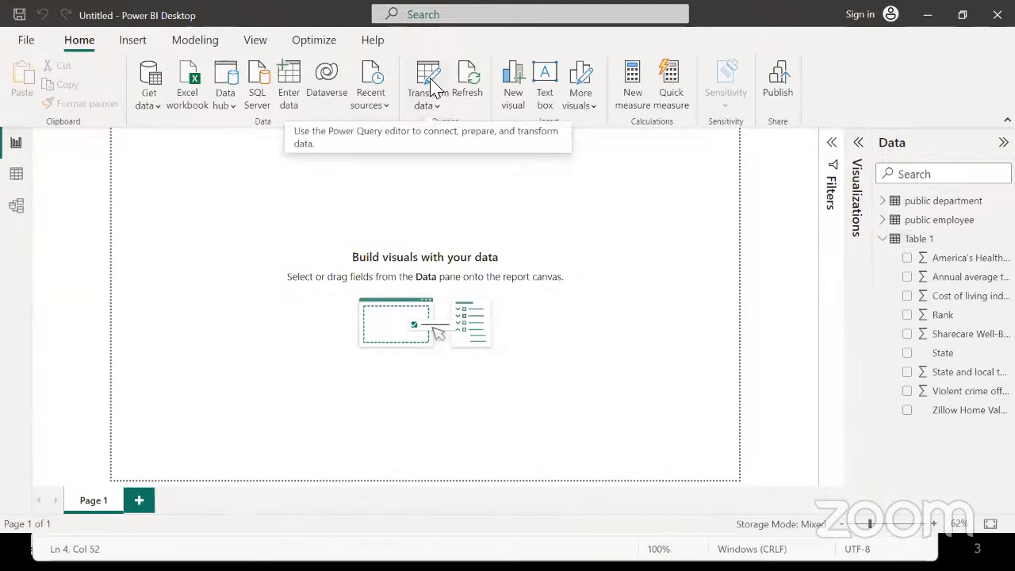
left_click(439, 109)
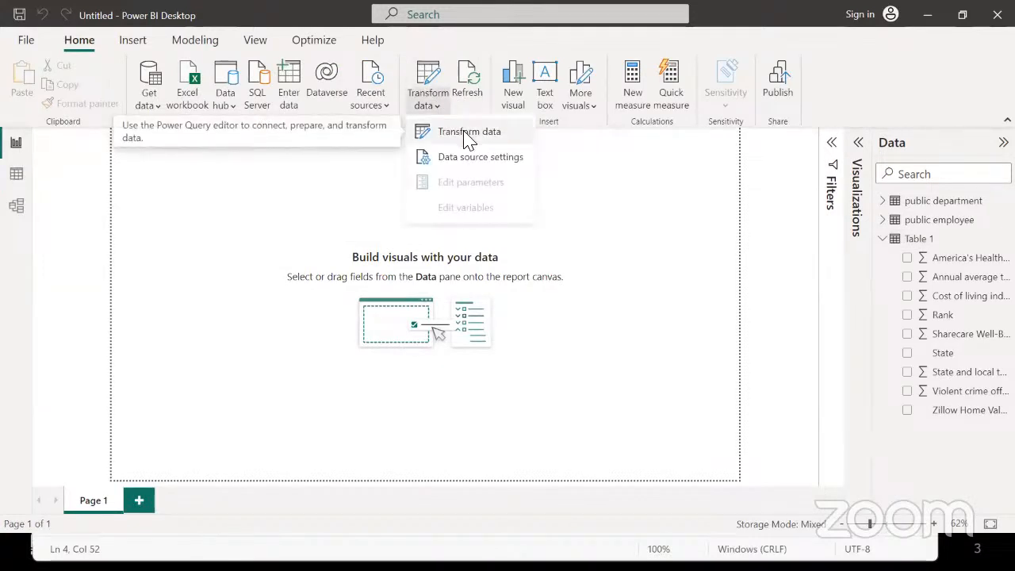
left_click(427, 77)
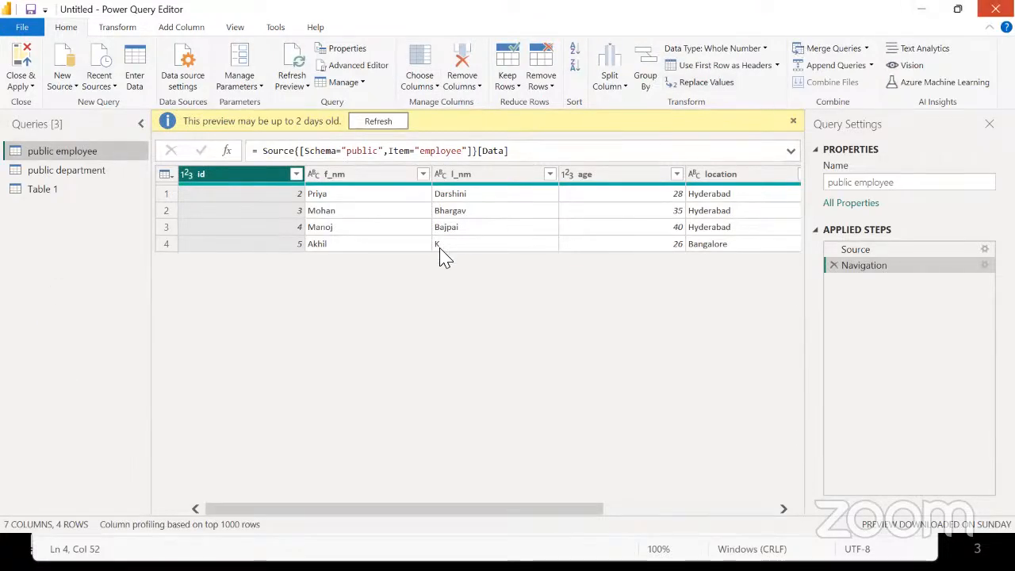
Select Table 1, view its rows in Data view, and launch Transform data from Home
left_click(919, 240)
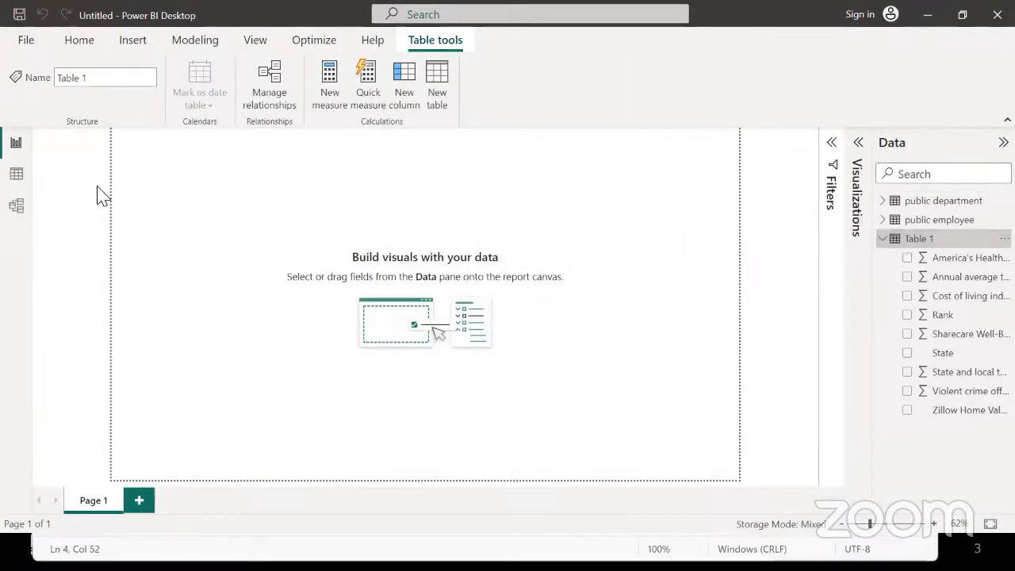
left_click(17, 176)
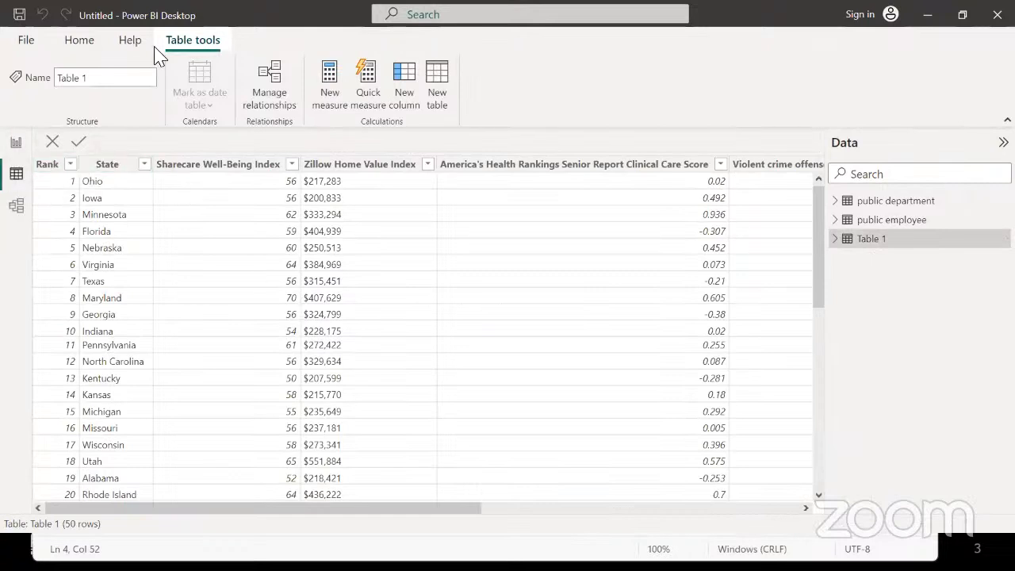
left_click(109, 44)
left_click(80, 44)
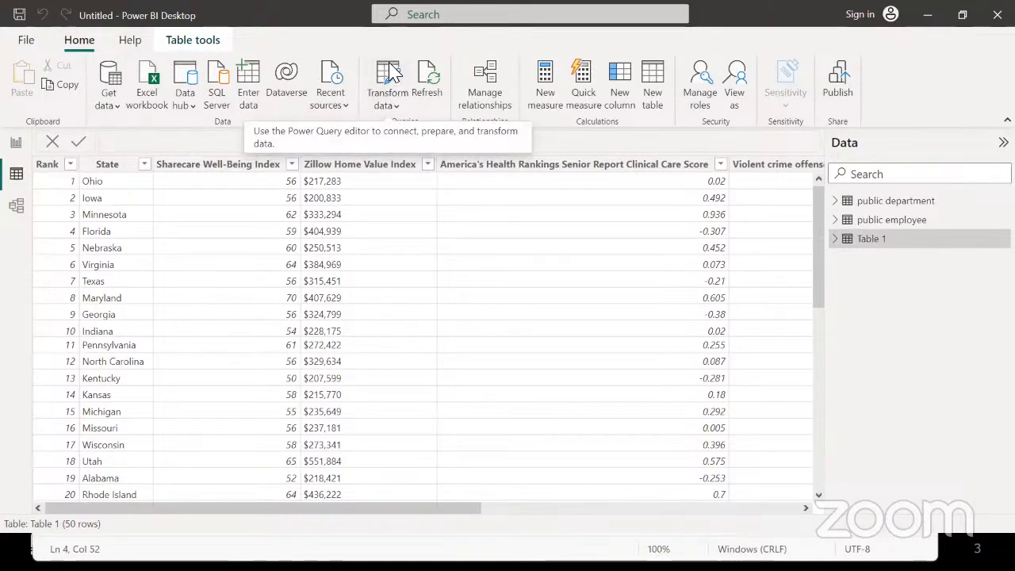
left_click(389, 72)
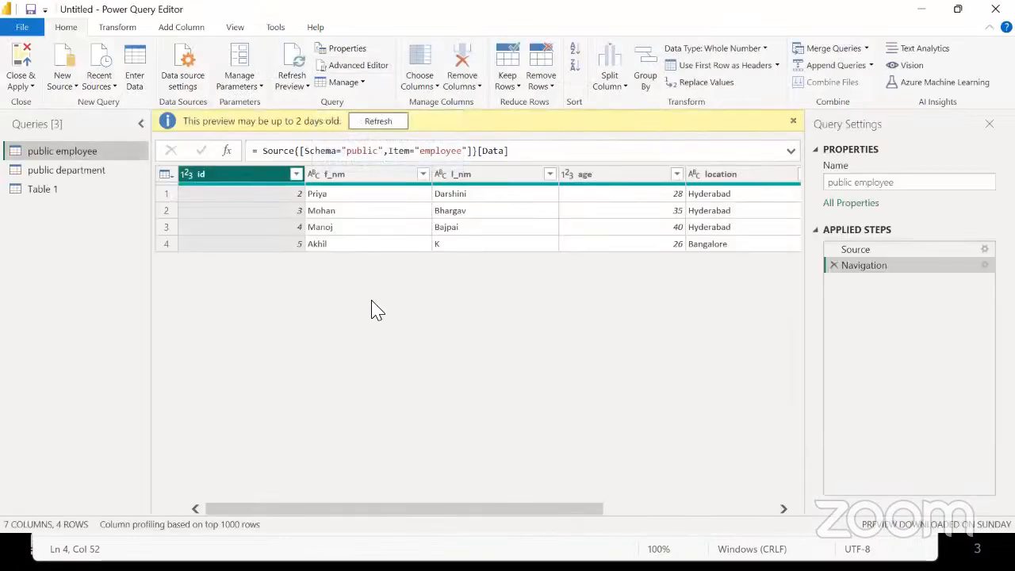
Preview the Table 1, public employee and public department queries in turn, ending on Table 1
left_click(43, 192)
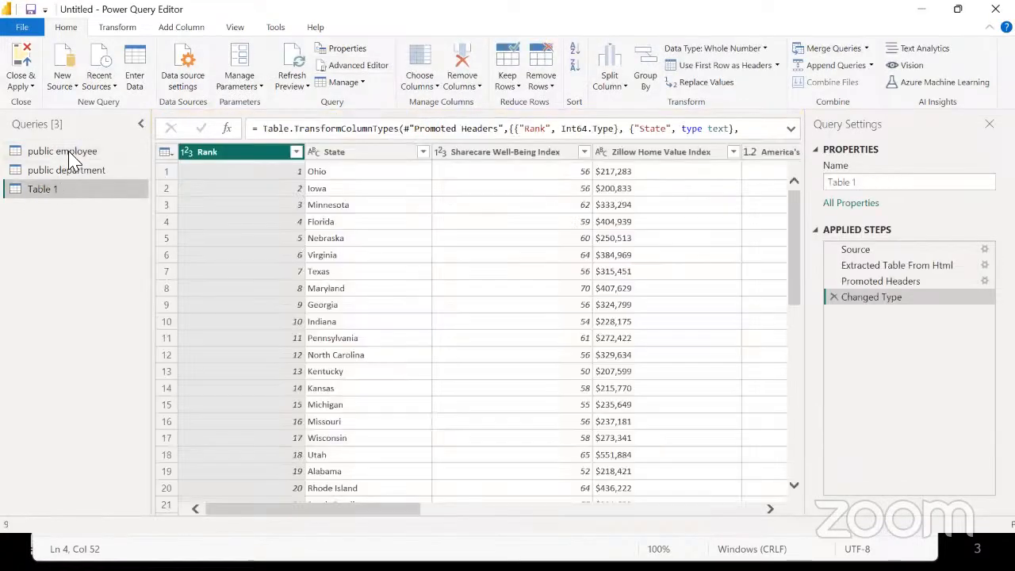
left_click(69, 152)
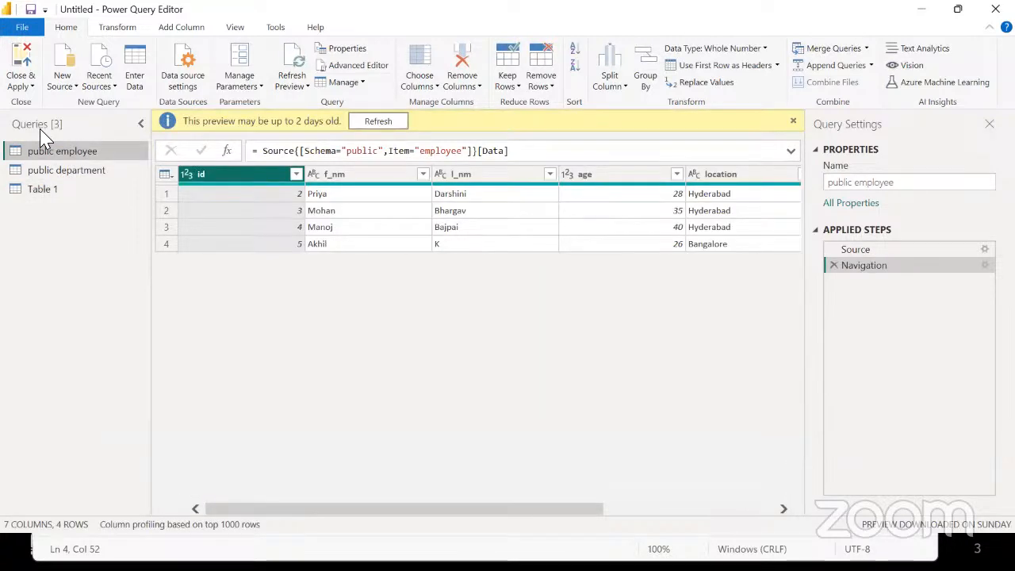
left_click(69, 171)
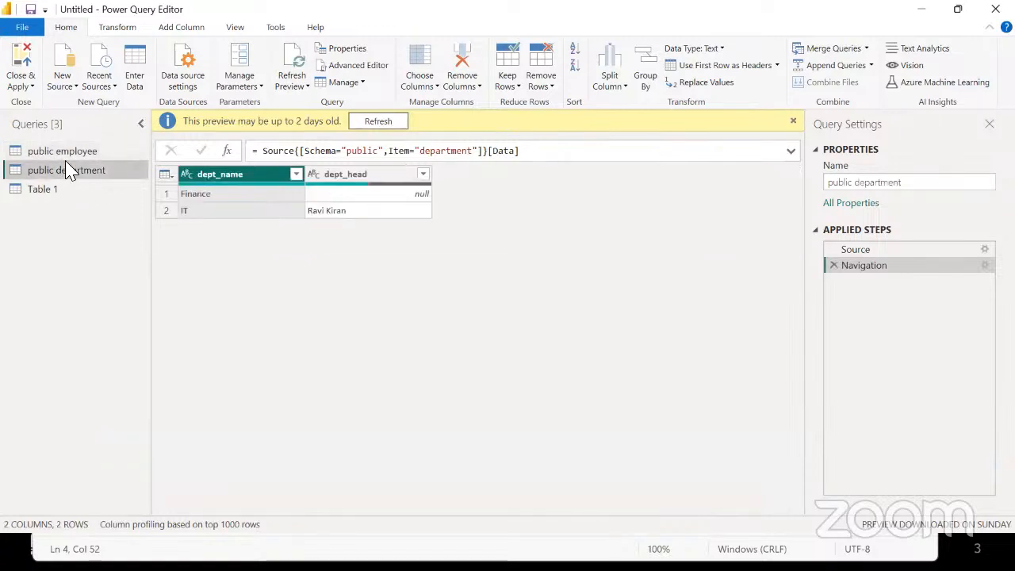
left_click(56, 192)
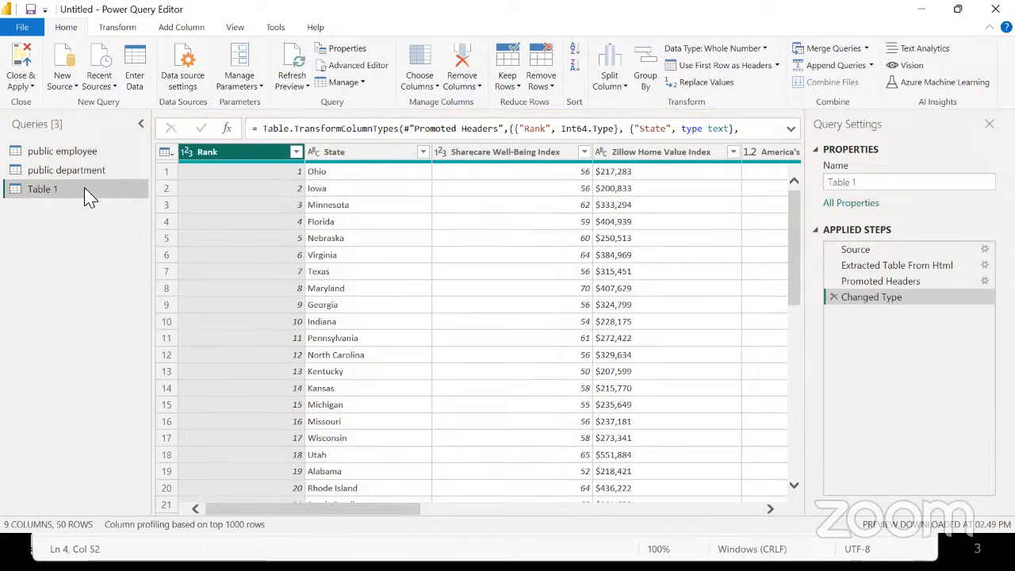
Confirm the Rank column stays a Whole Number type
left_click(189, 154)
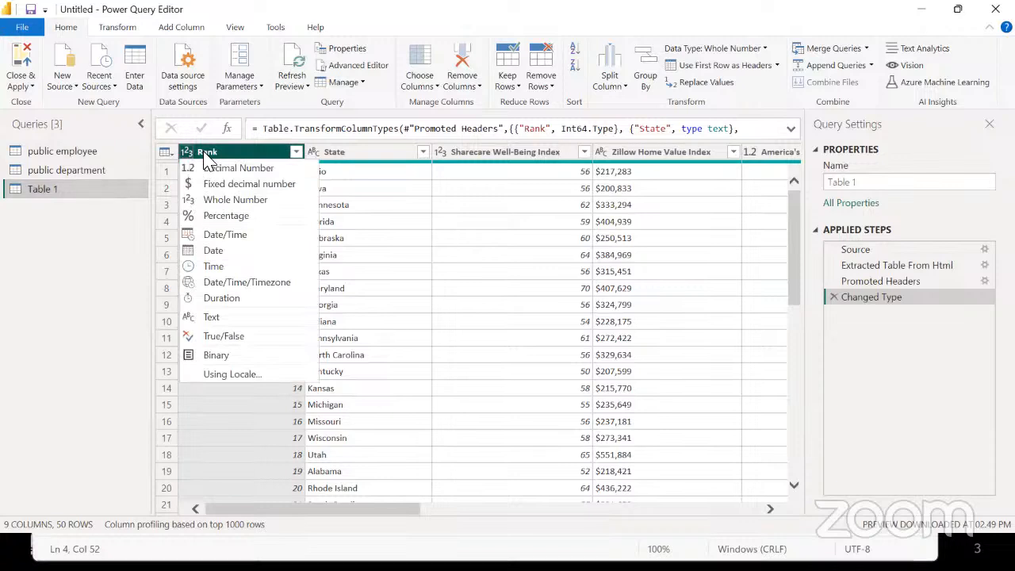
left_click(283, 434)
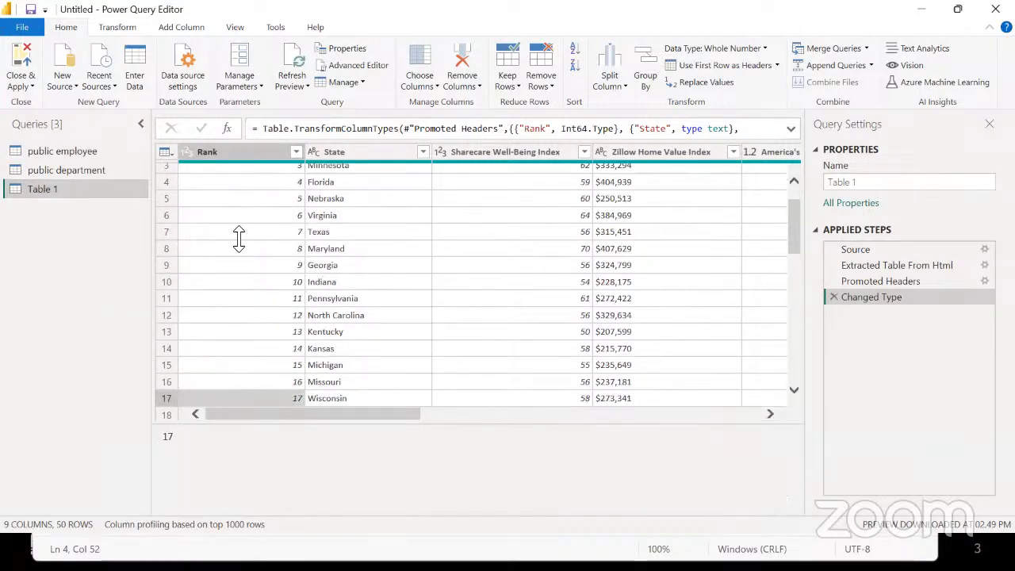
left_click(242, 199)
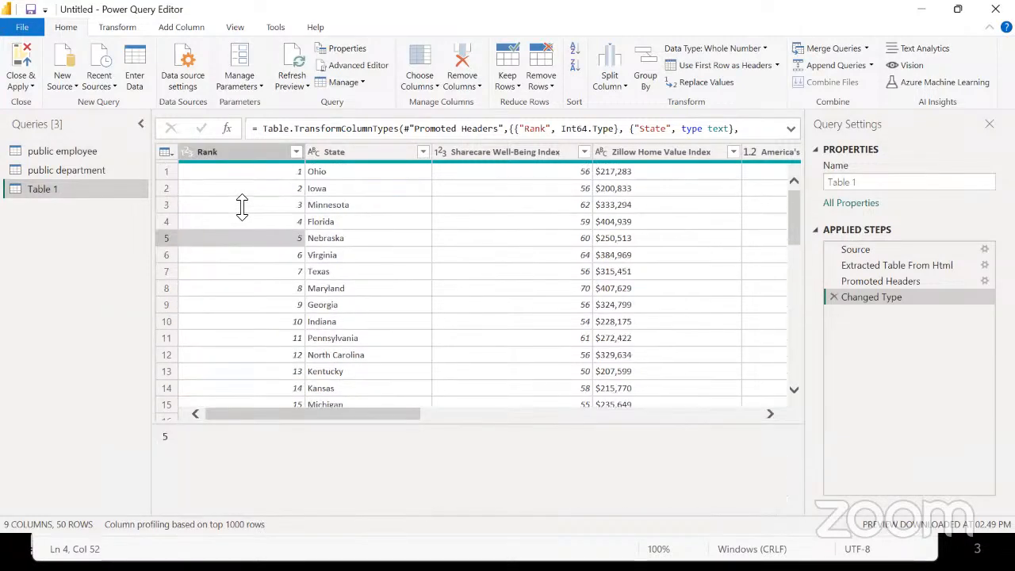
left_click(185, 155)
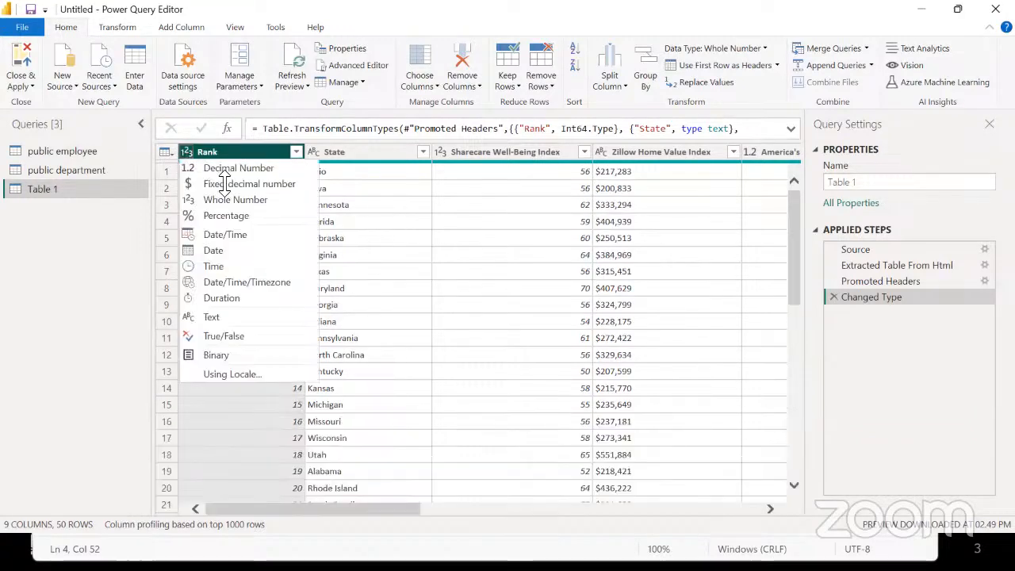
left_click(588, 287)
Confirm State stays Text, then check the Clinical Care Score column's data type
left_click(357, 170)
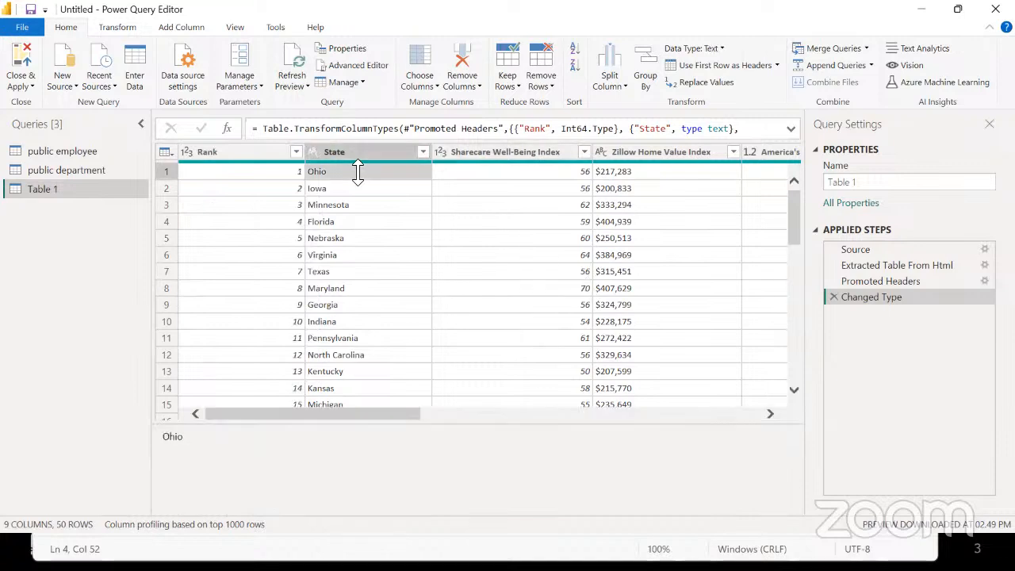
left_click(312, 152)
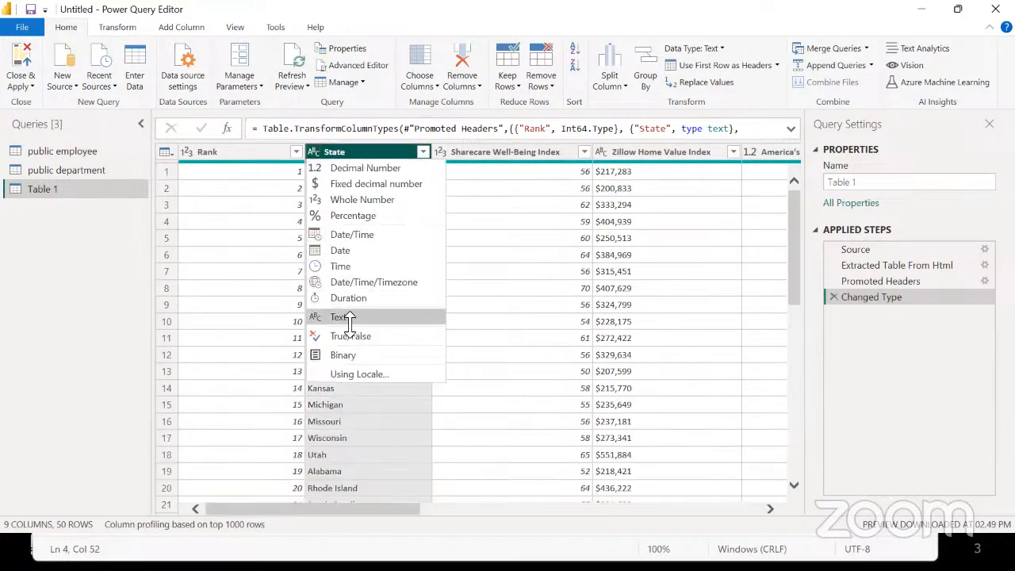
left_click(584, 195)
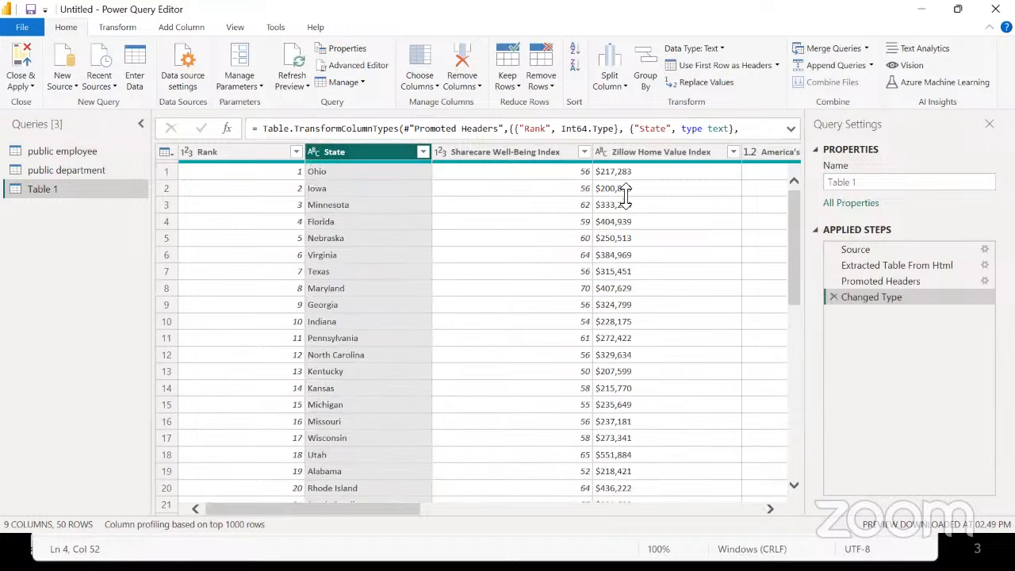
scroll(626, 195, "right", 2)
scroll(625, 195, "right", 6)
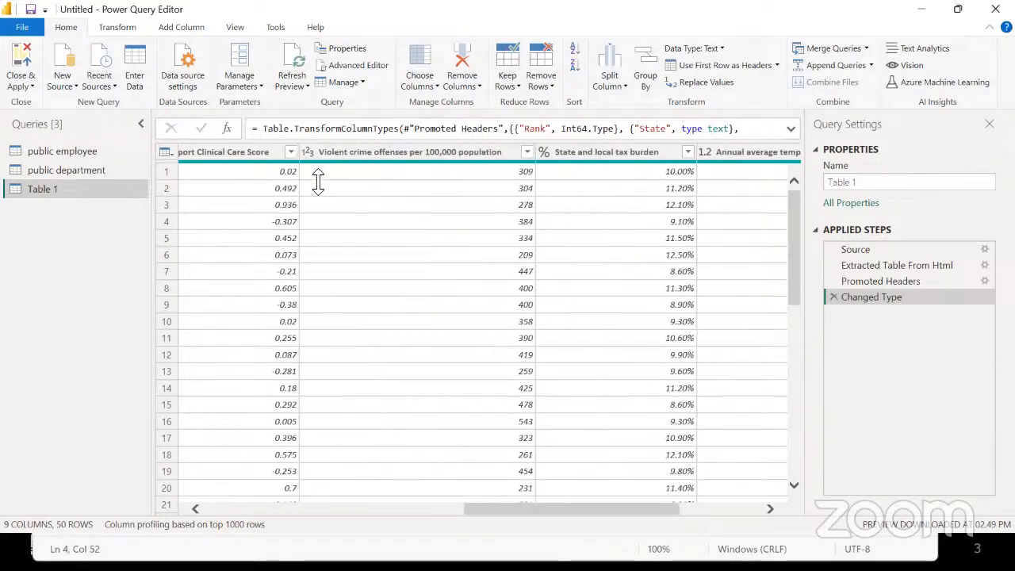
scroll(287, 186, "left", 3)
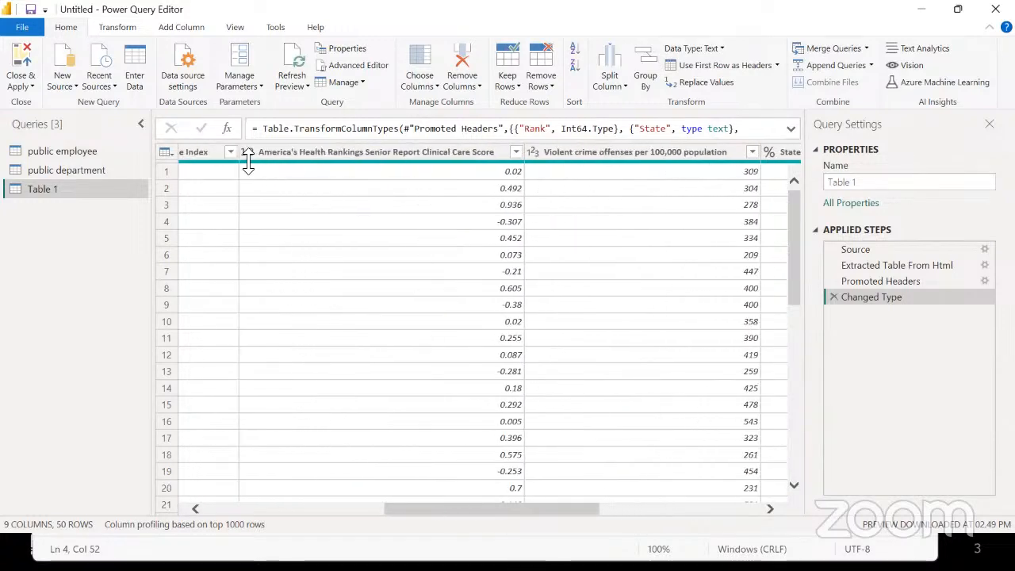
left_click(248, 155)
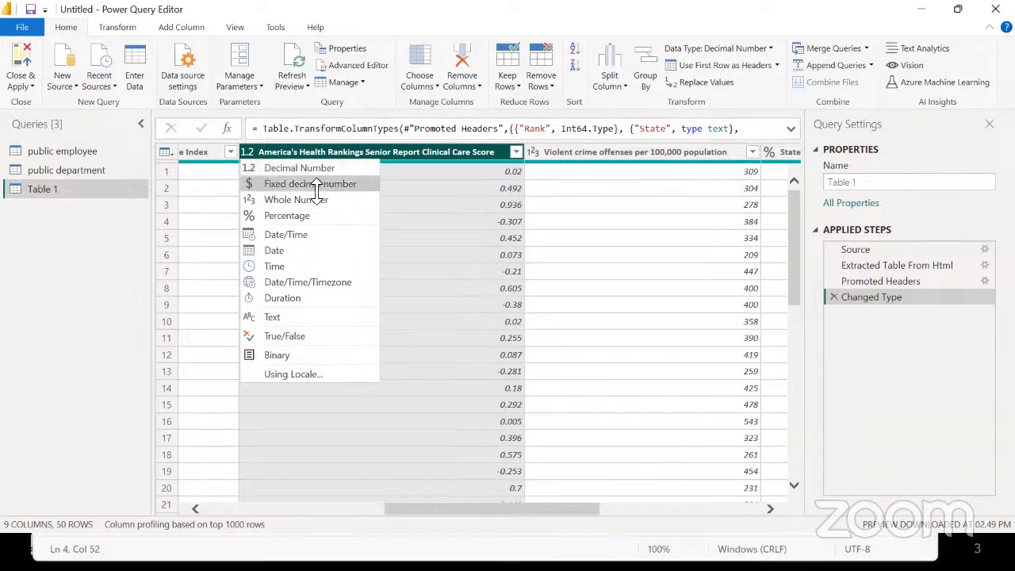
left_click(431, 260)
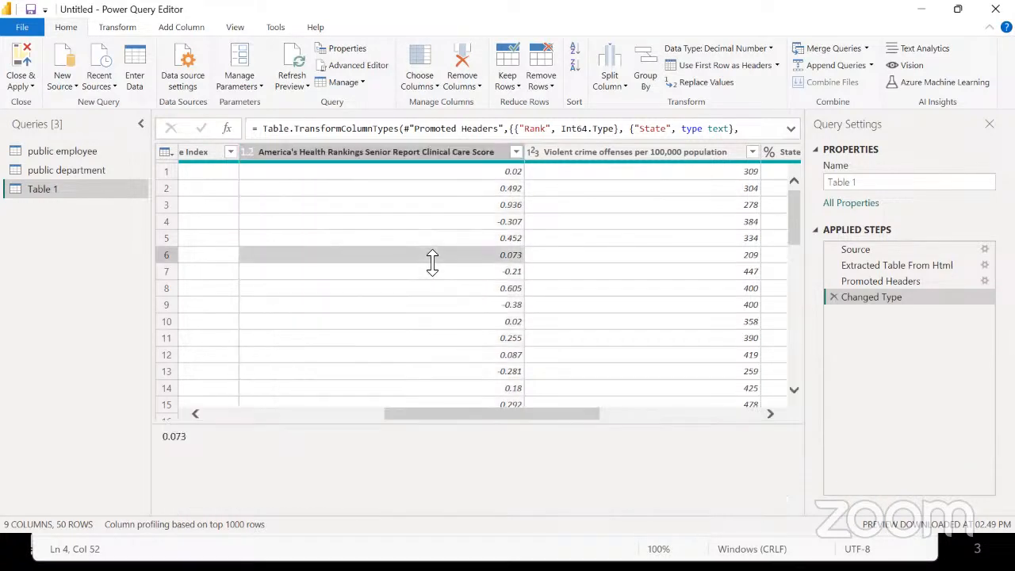
scroll(432, 261, "right", 5)
scroll(432, 262, "right", 2)
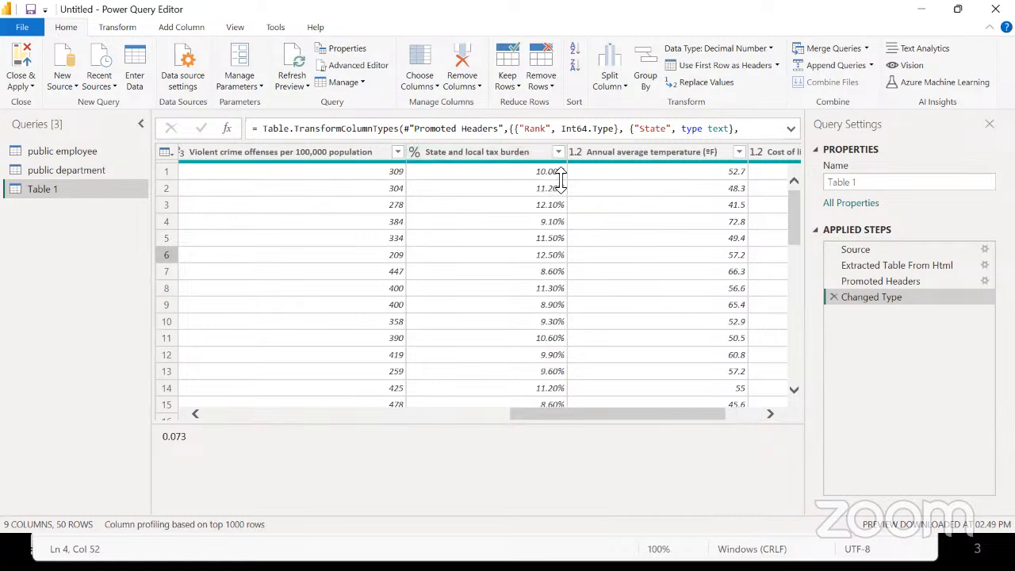
left_click(414, 152)
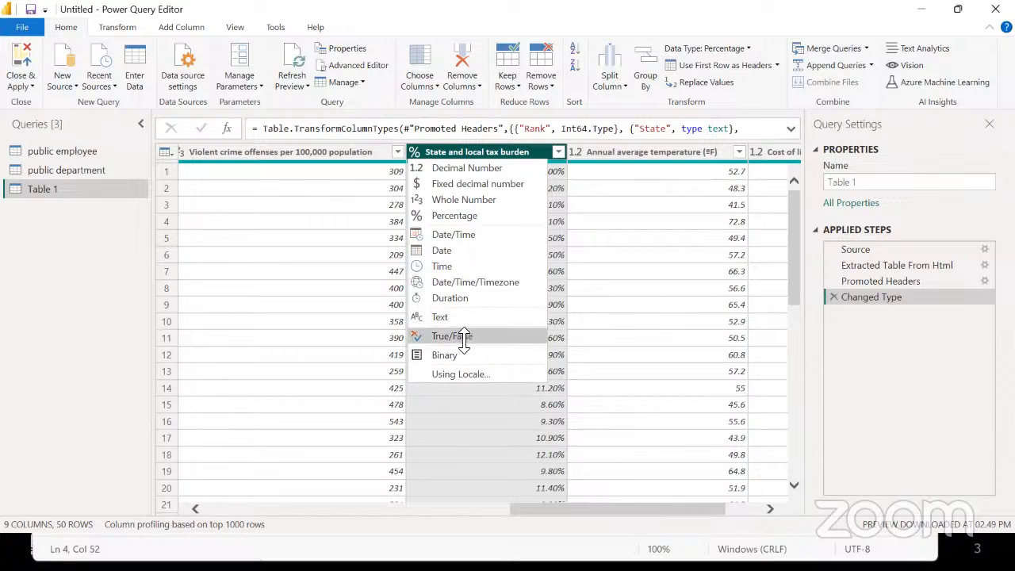
left_click(623, 307)
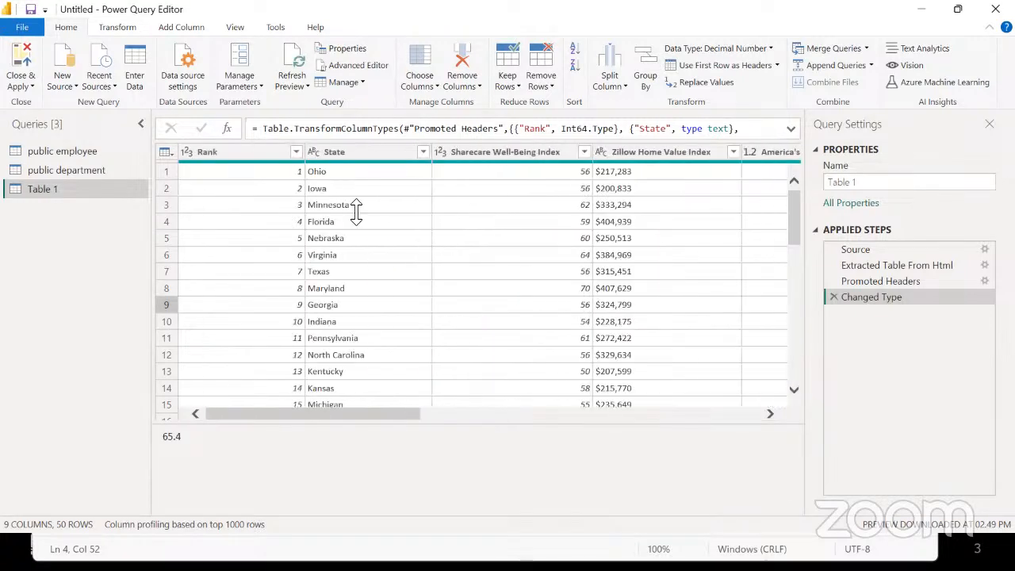
Close & Apply the query changes, view public employee's data, then return to the report canvas
left_click(24, 62)
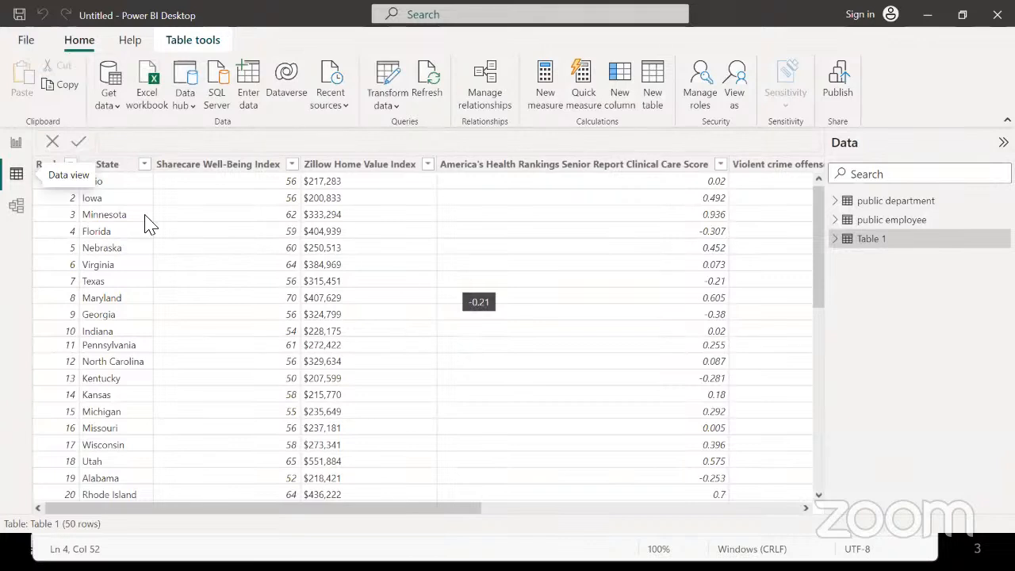
left_click(886, 224)
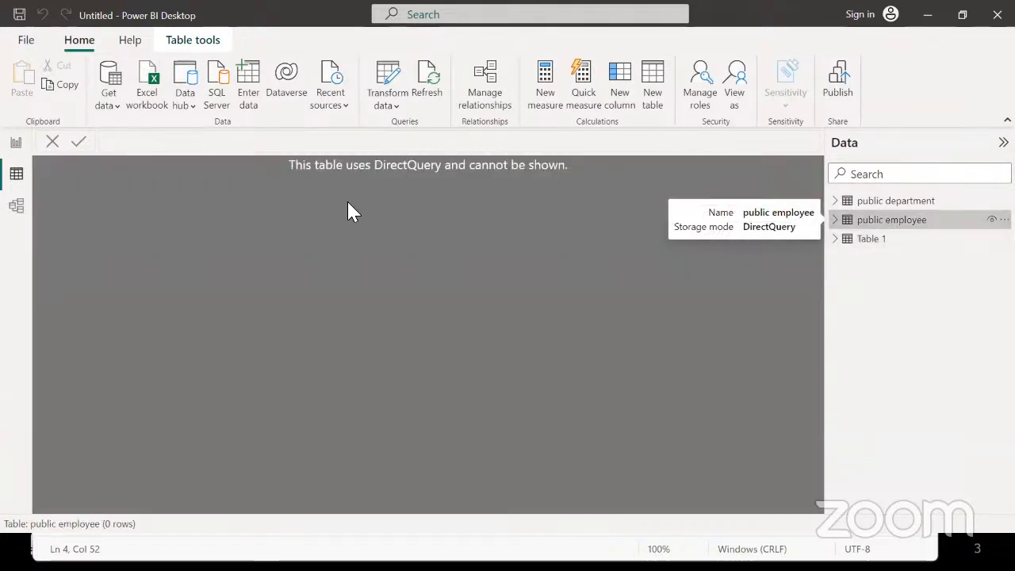
left_click(16, 147)
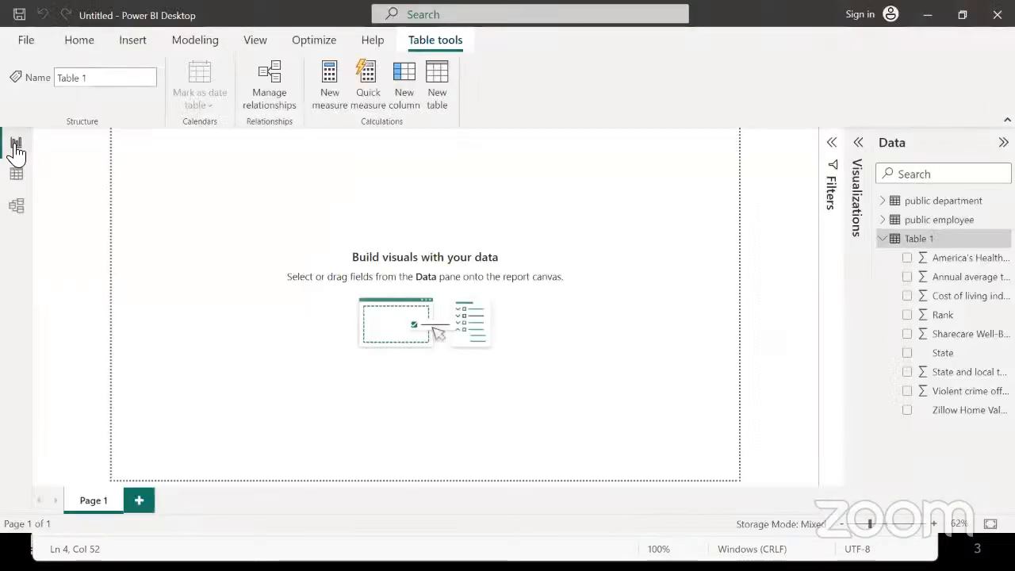
Expand the public employee and public department tables to list their fields, including dept_head
left_click(915, 225)
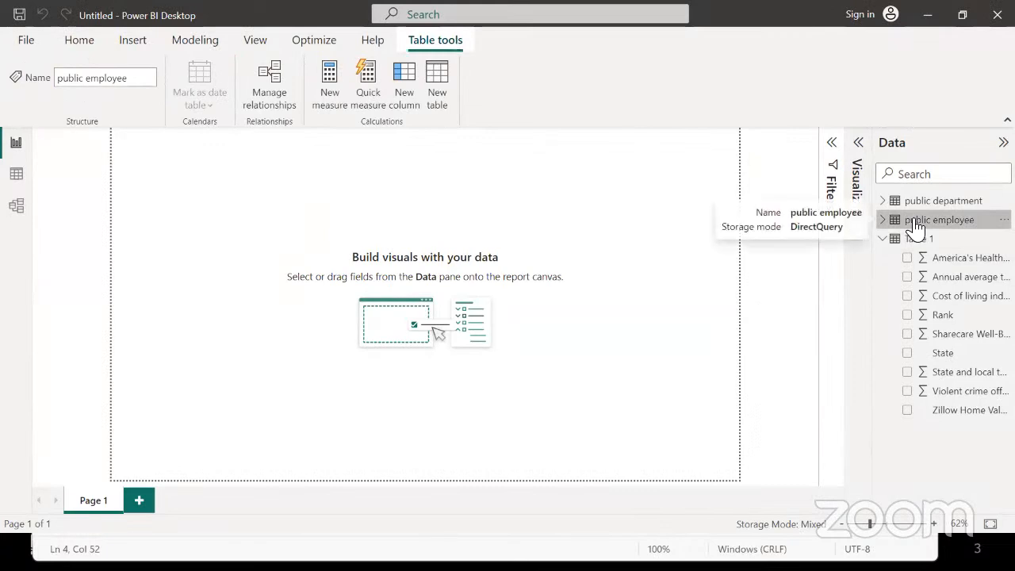
left_click(881, 224)
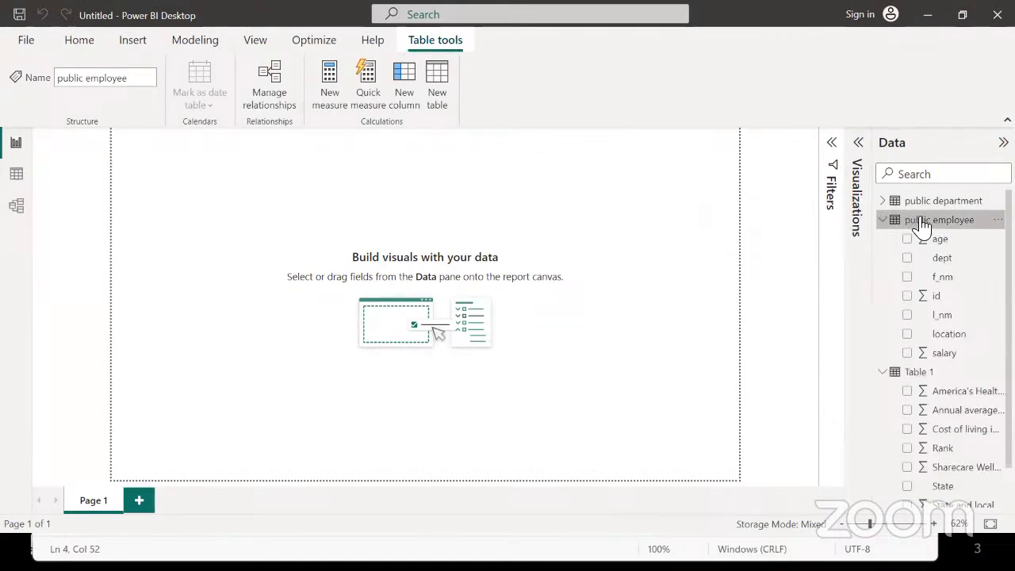
left_click(882, 200)
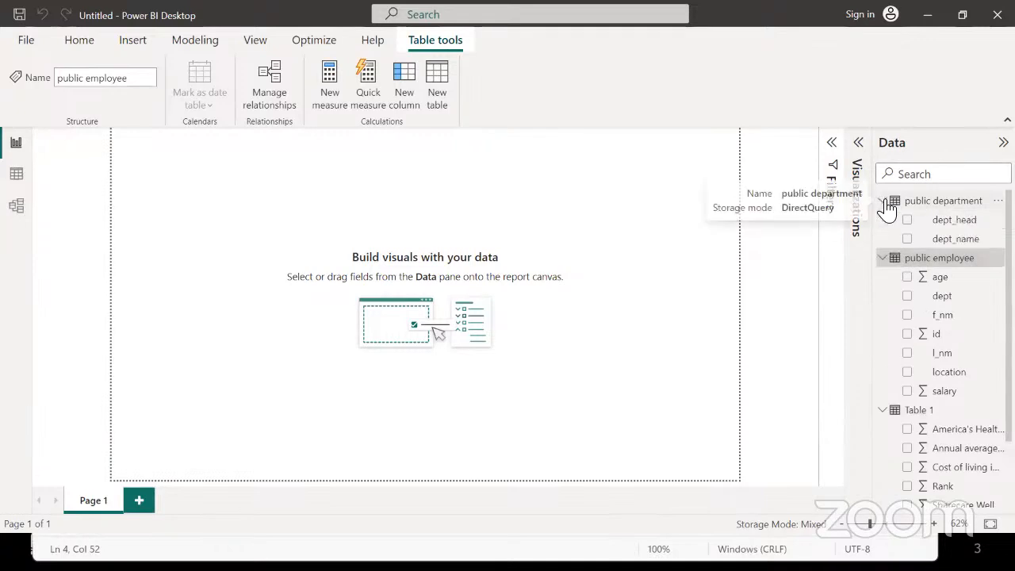
left_click(952, 225)
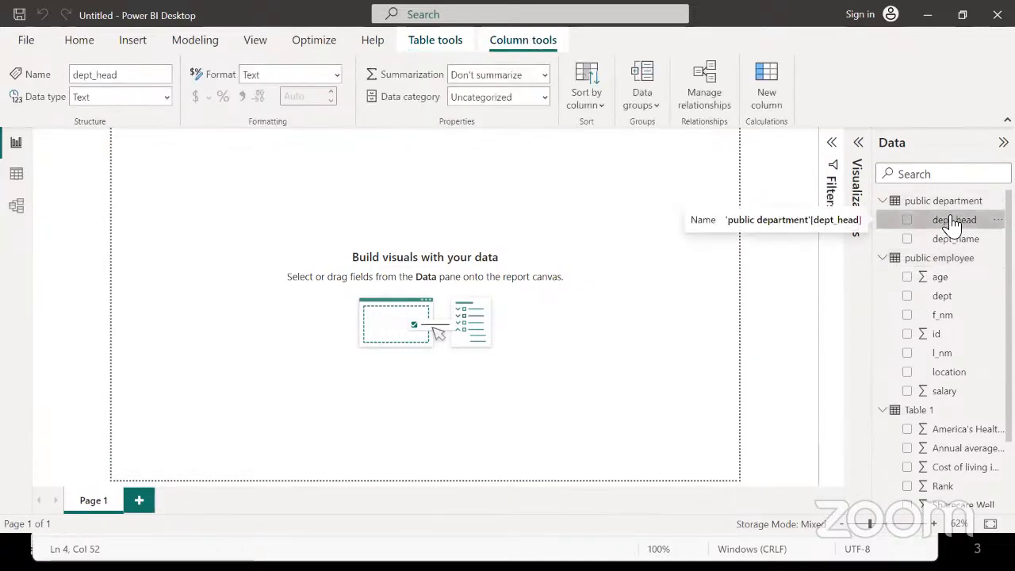
left_click(901, 200)
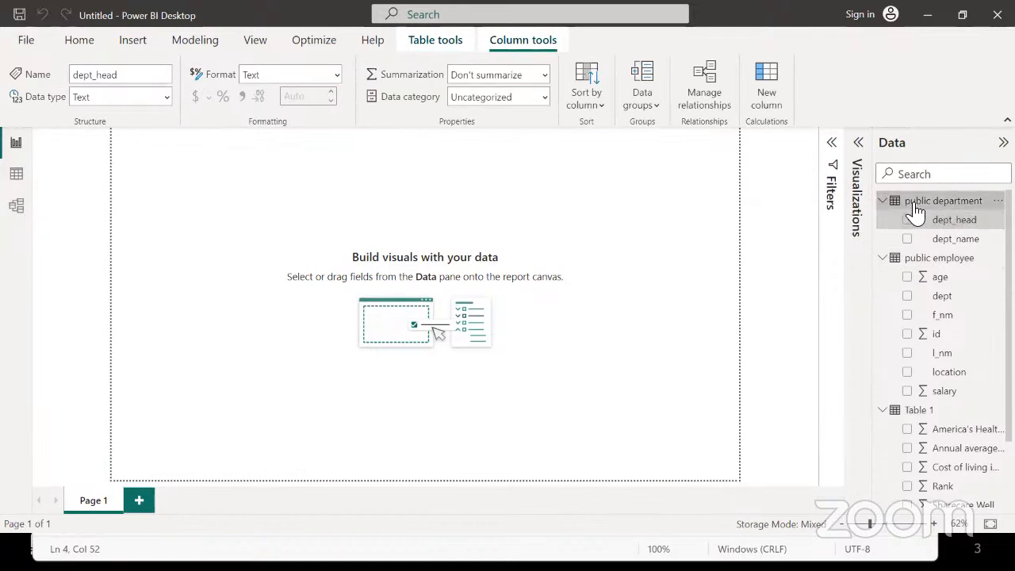
Open the public department table's options menu and expand the Visualizations pane
mouse_move(928, 204)
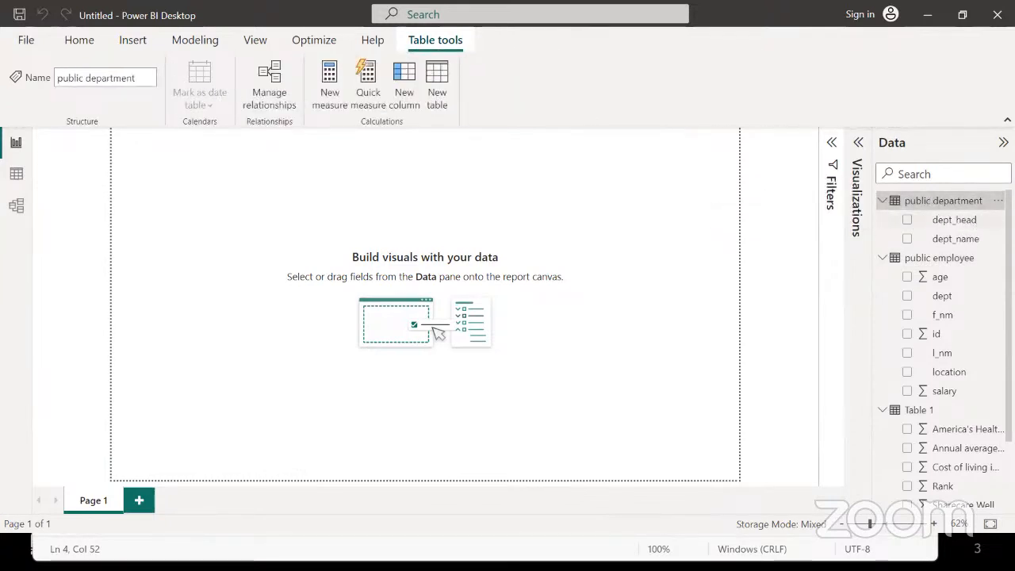
left_click(998, 201)
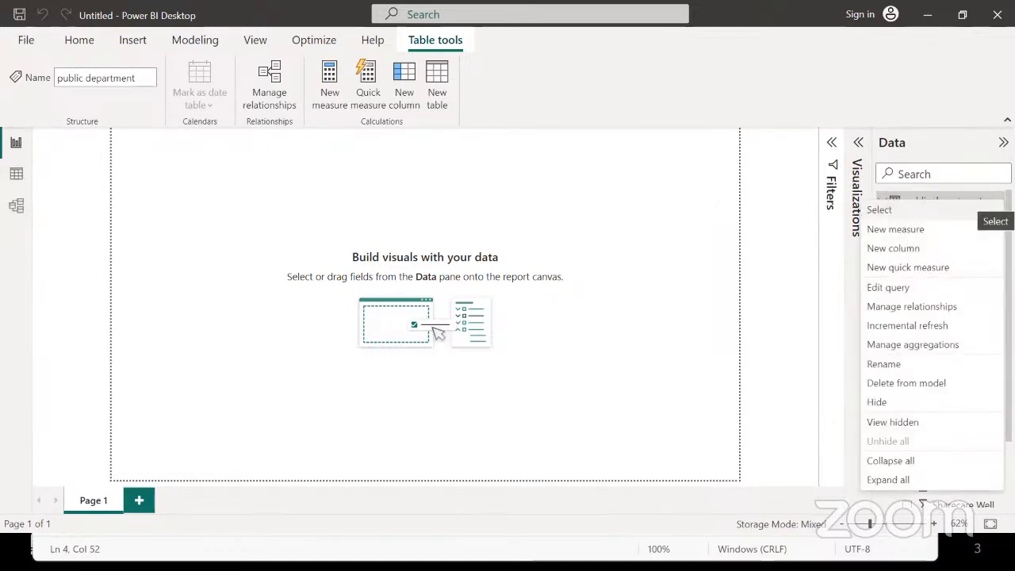
left_click(854, 444)
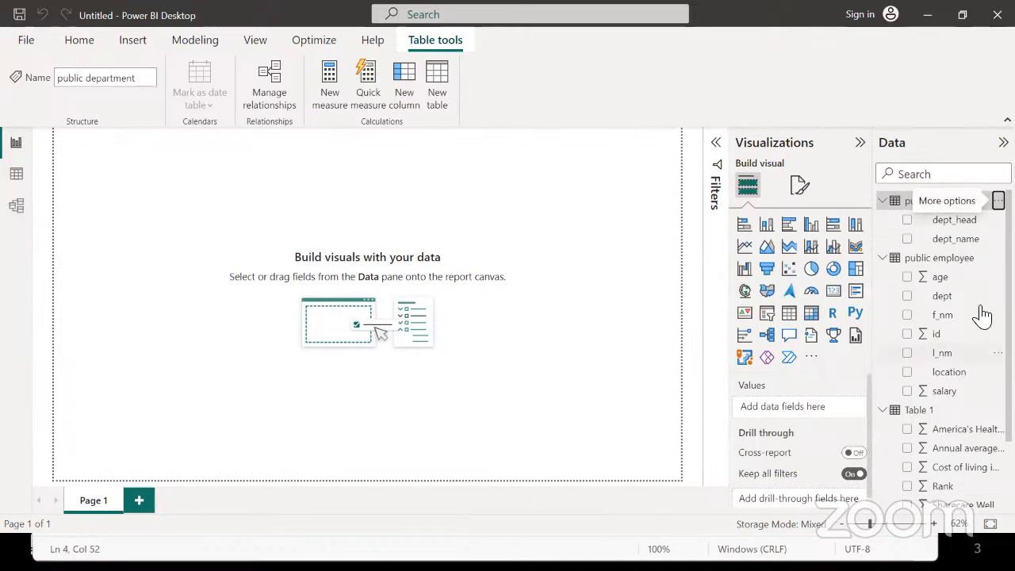
left_click(998, 201)
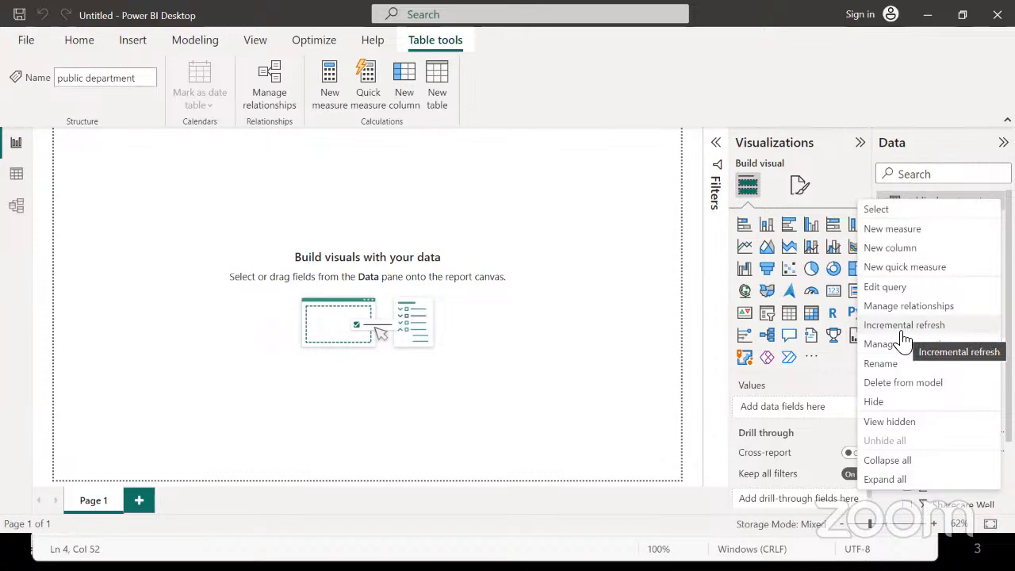
left_click(708, 433)
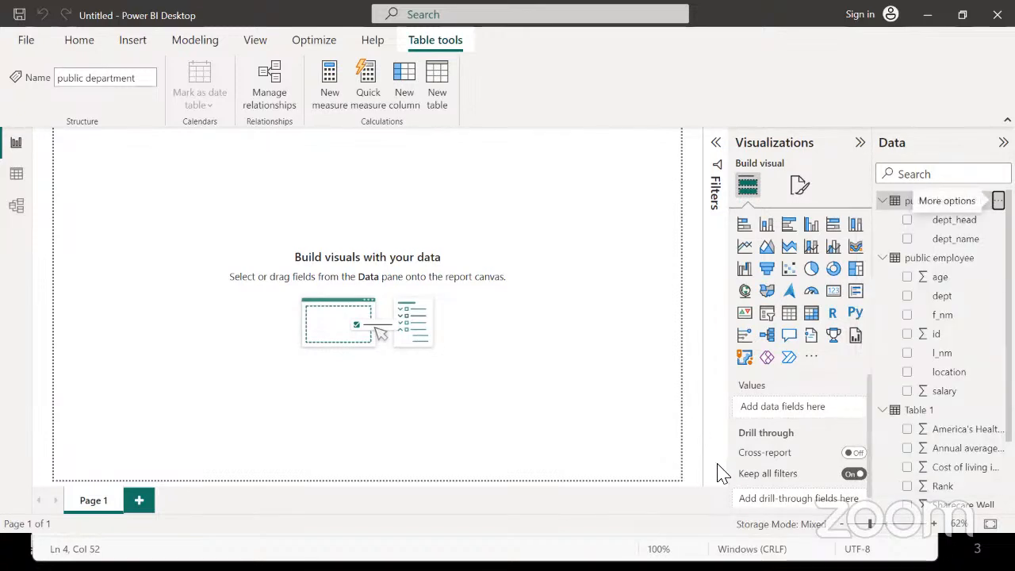
Change the model's Mixed storage mode so all tables use Import
left_click(796, 524)
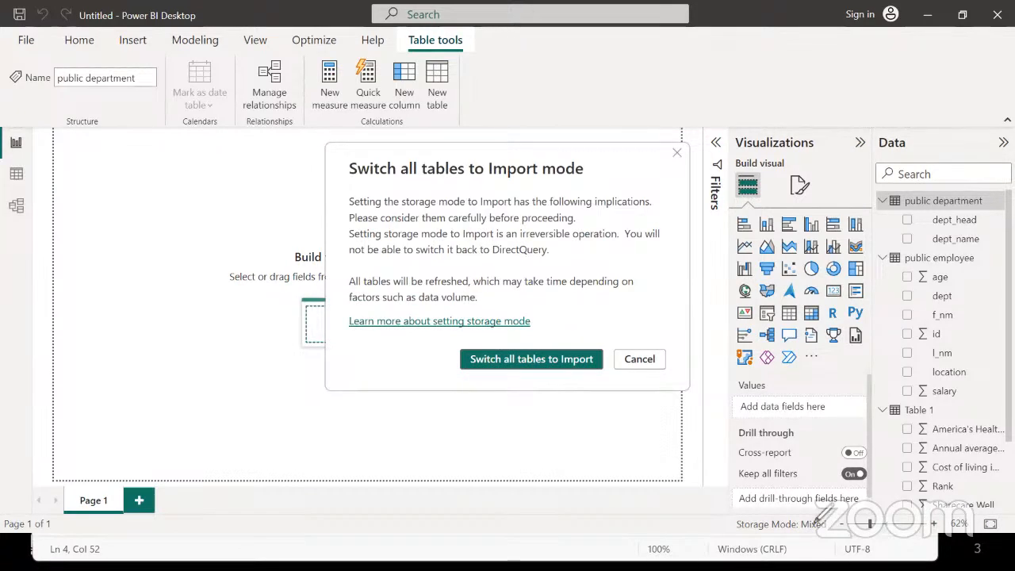
mouse_move(828, 505)
left_mouse_down()
mouse_move(719, 530)
mouse_move(837, 546)
mouse_move(913, 543)
mouse_move(868, 533)
mouse_move(860, 509)
mouse_move(781, 504)
mouse_move(717, 543)
mouse_move(814, 547)
mouse_move(854, 528)
mouse_move(773, 514)
mouse_move(719, 518)
left_mouse_up()
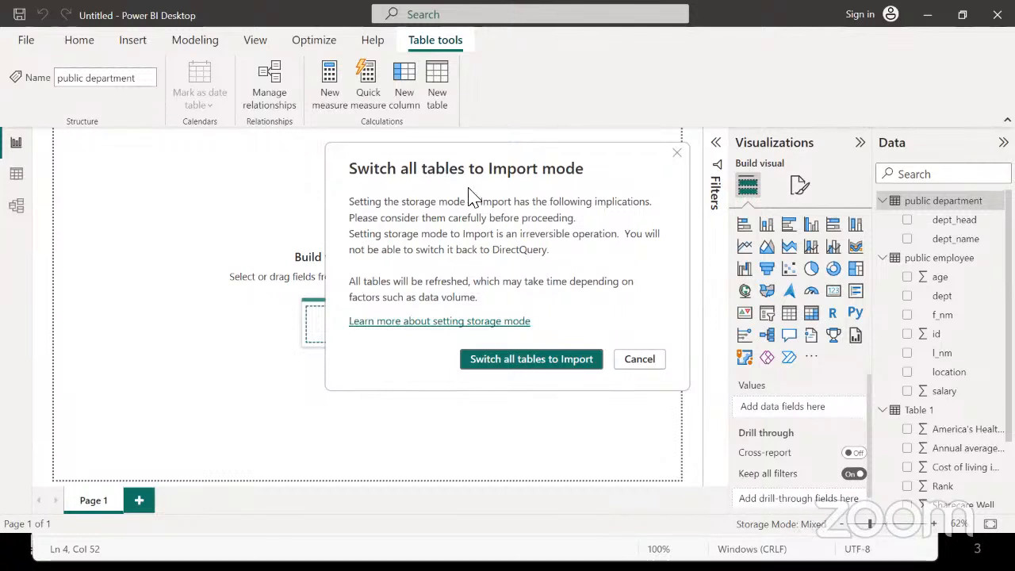
left_click(531, 366)
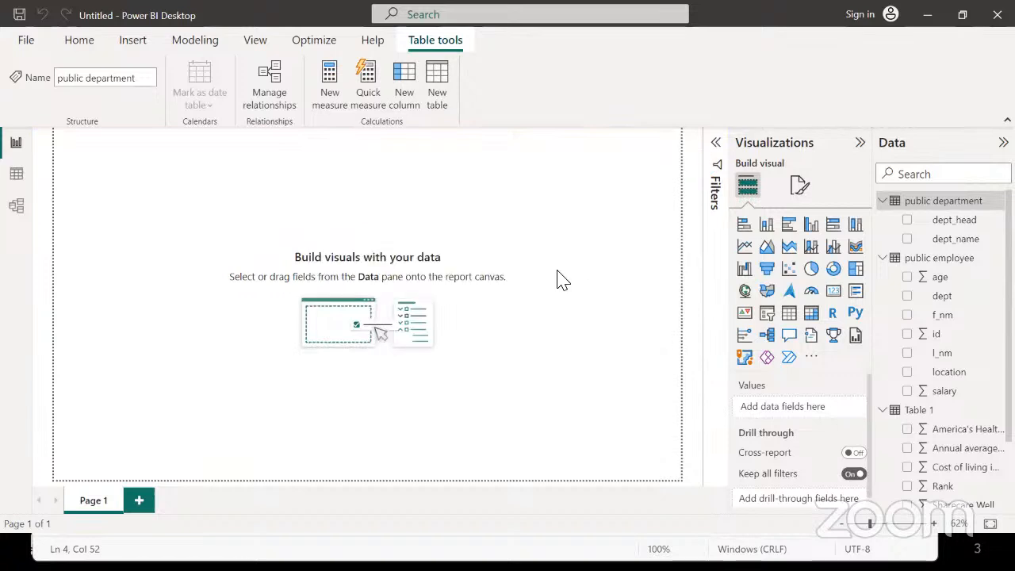
left_click(938, 259)
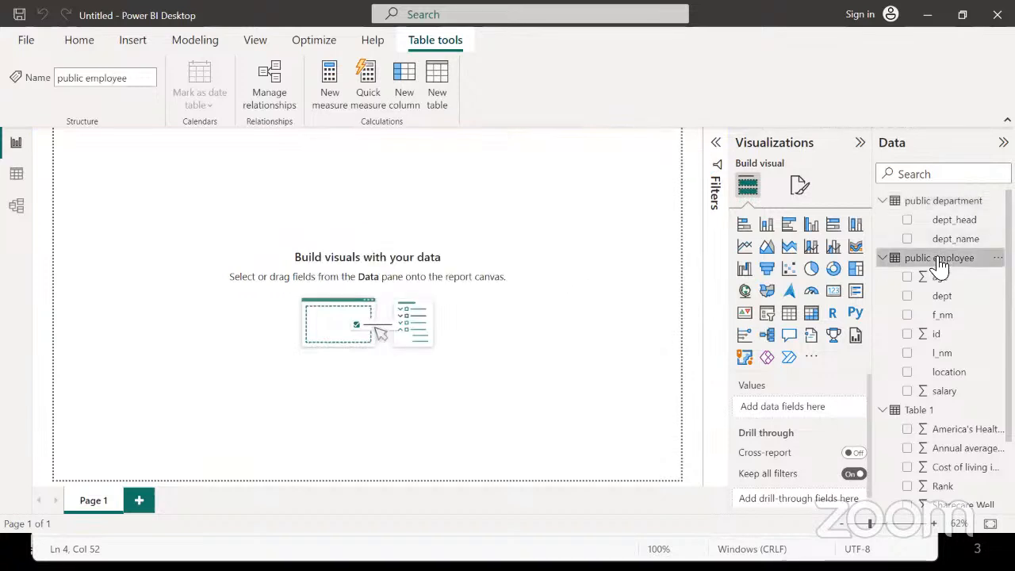
left_click(926, 205)
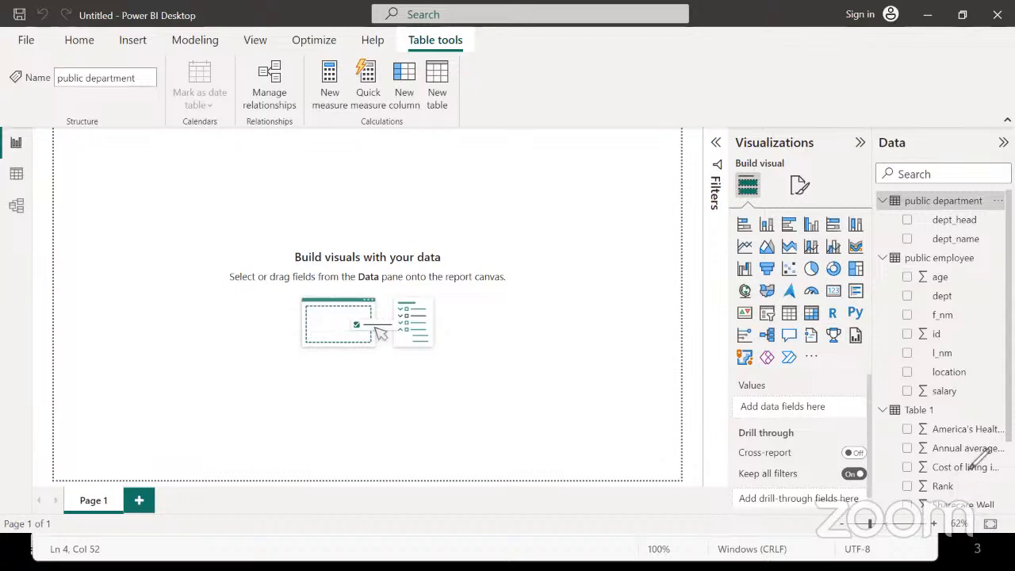
mouse_move(981, 516)
left_mouse_down()
mouse_move(972, 534)
mouse_move(983, 512)
mouse_move(1004, 543)
mouse_move(984, 503)
mouse_move(1005, 507)
mouse_move(974, 541)
mouse_move(991, 501)
left_mouse_up()
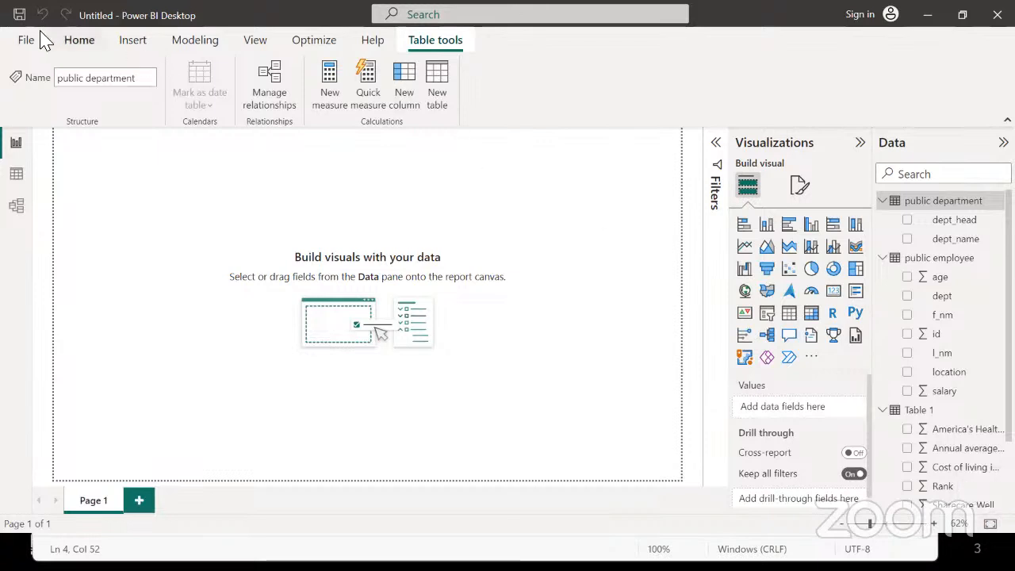
left_click(69, 45)
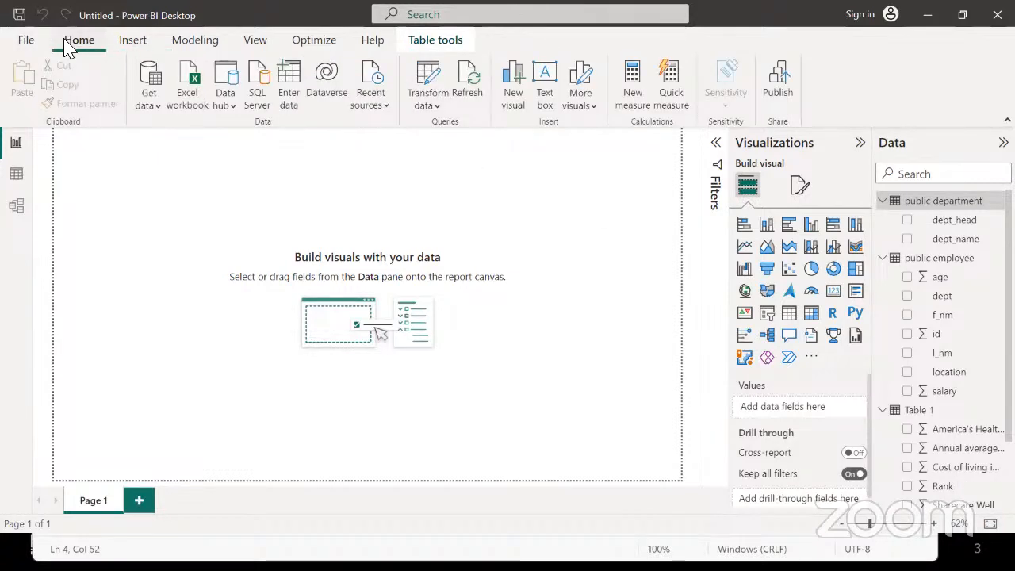
left_click(535, 420)
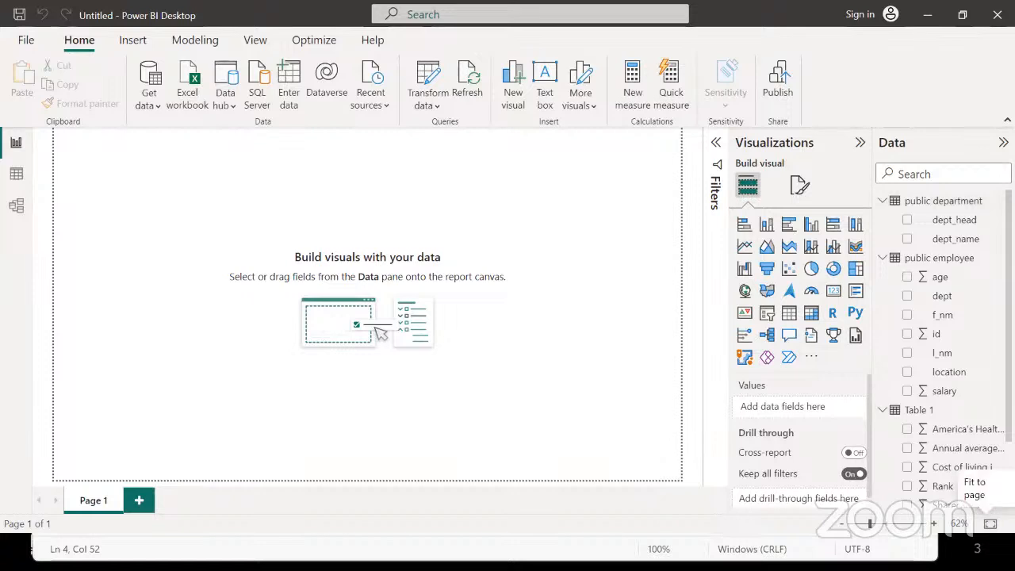
left_click(888, 523)
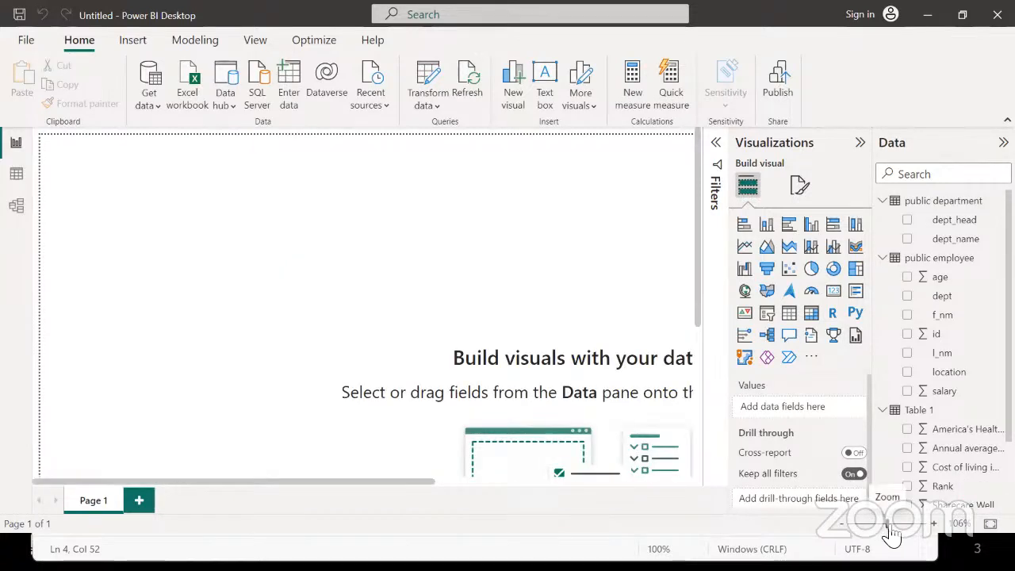
mouse_move(885, 524)
left_mouse_down()
mouse_move(865, 524)
mouse_move(869, 536)
left_mouse_up()
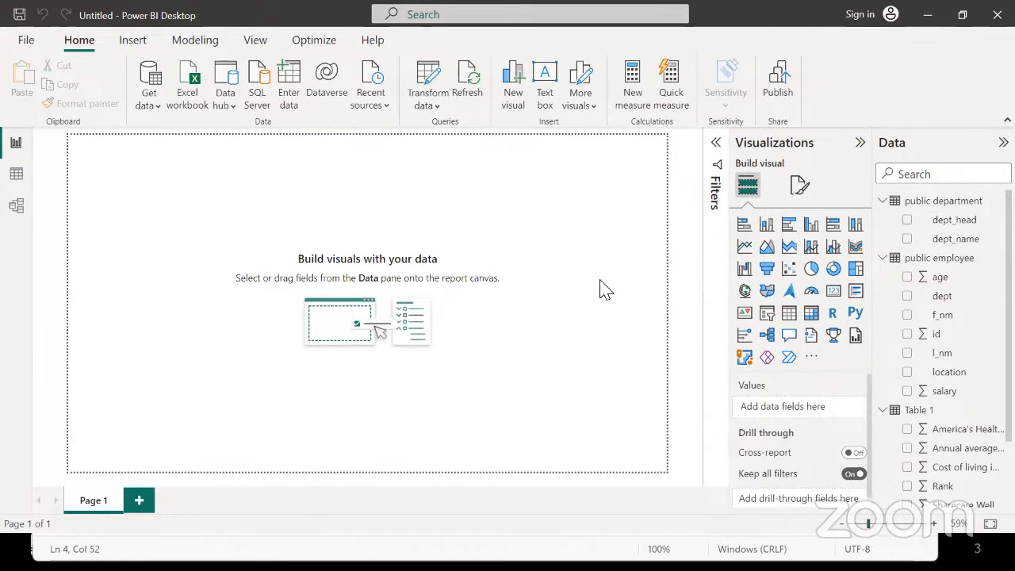
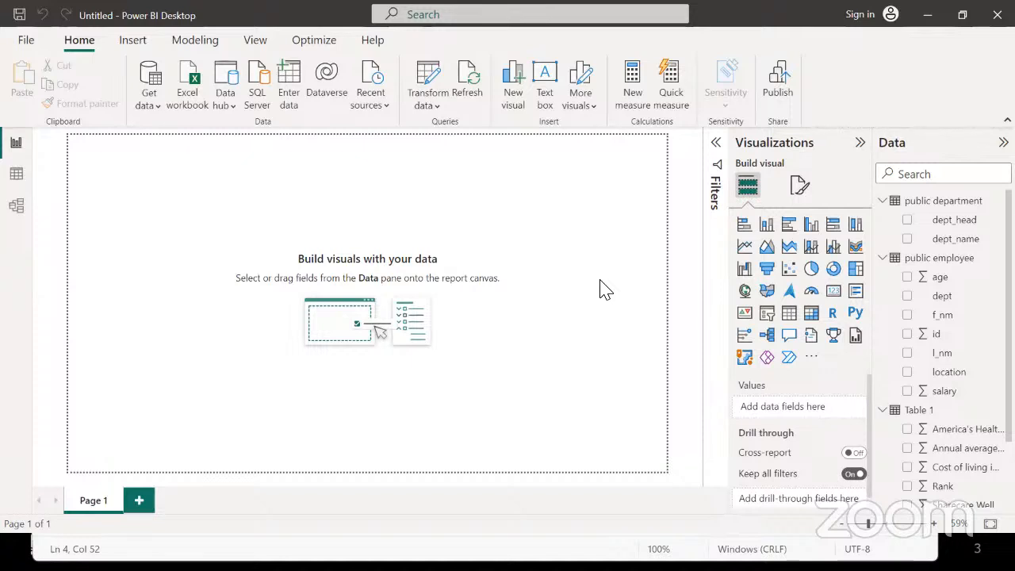
Minimize Power BI Desktop to reveal the Motley Fool best-states-to-retire page in the browser
left_click(920, 16)
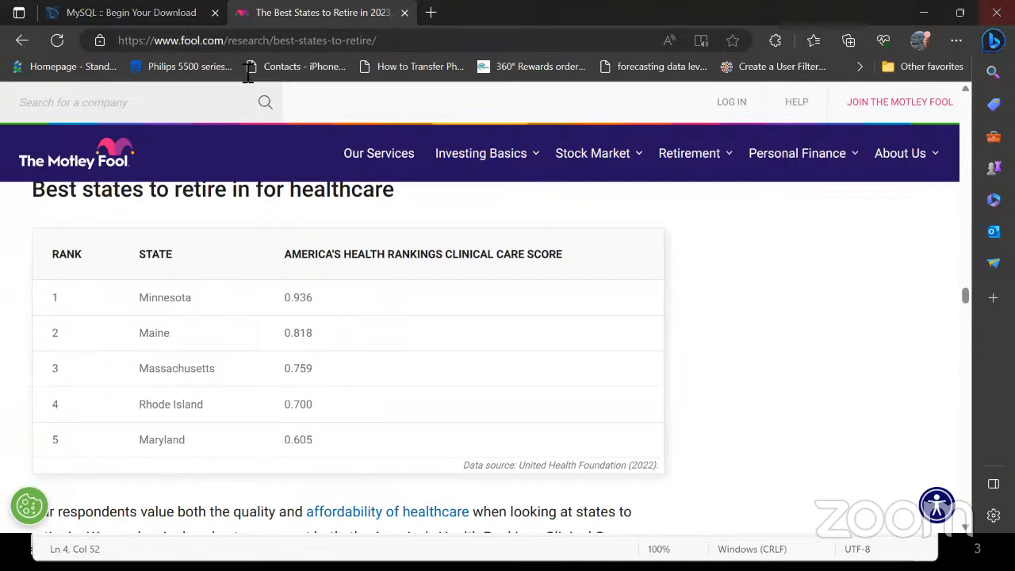
Select the retirement page's URL in Edge, then minimize Edge and Notepad to show the desktop
left_click(135, 41)
key("ctrl+c")
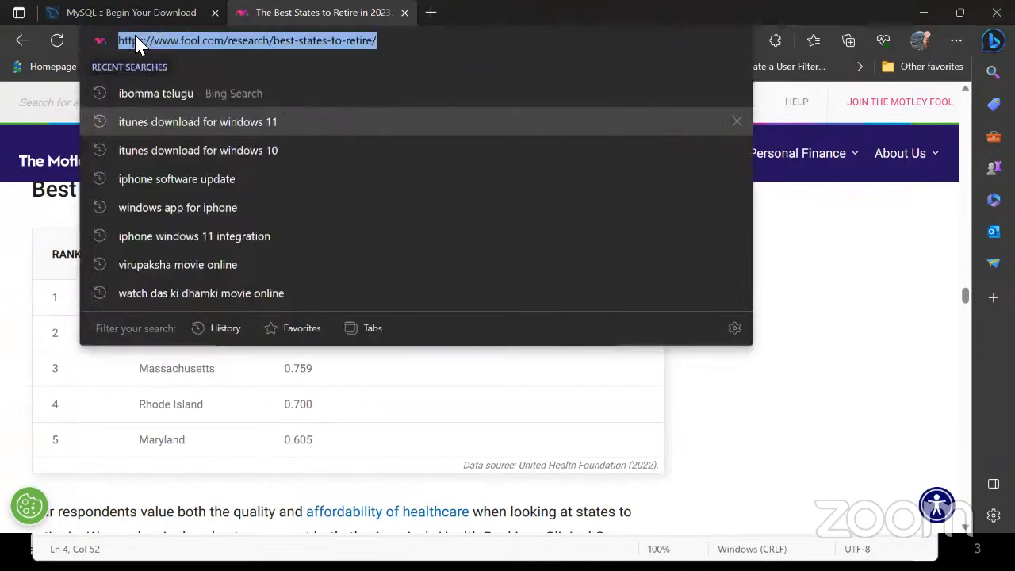
left_click(830, 295)
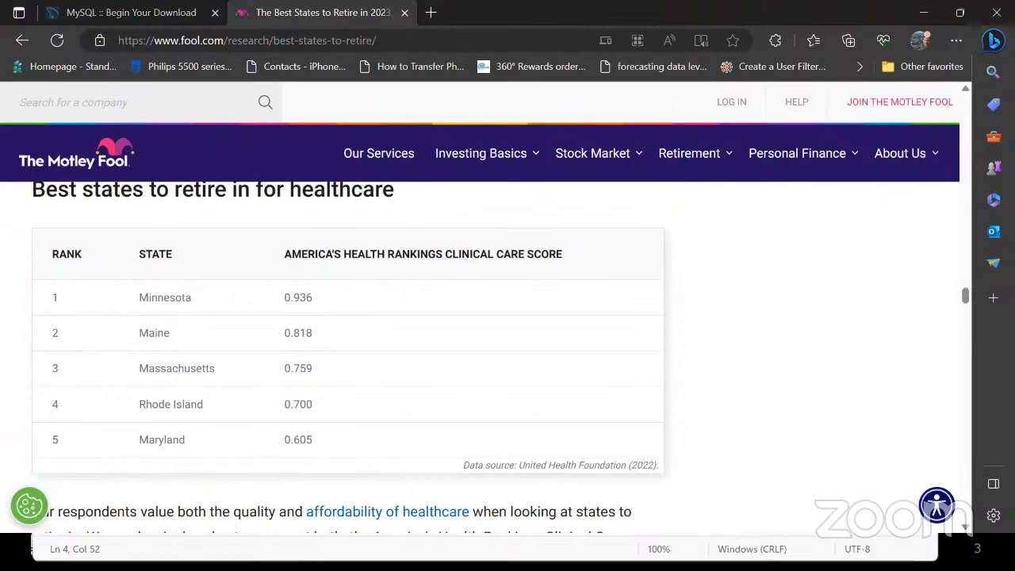
left_click(923, 12)
left_click(846, 203)
key("super+d")
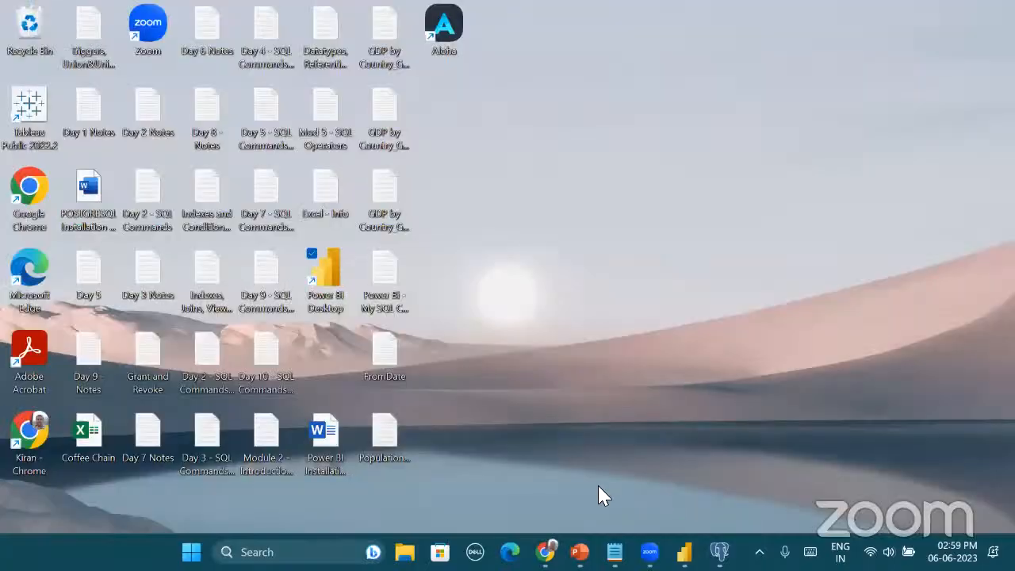
Bring up Chrome and open a blank new tab beside the Power BI tab
left_click(545, 550)
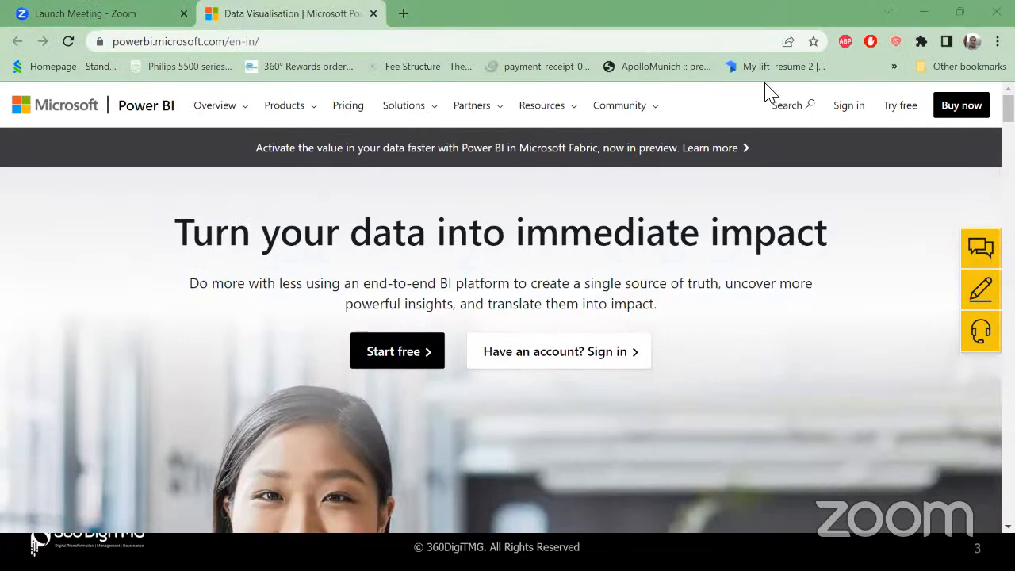
left_click(403, 15)
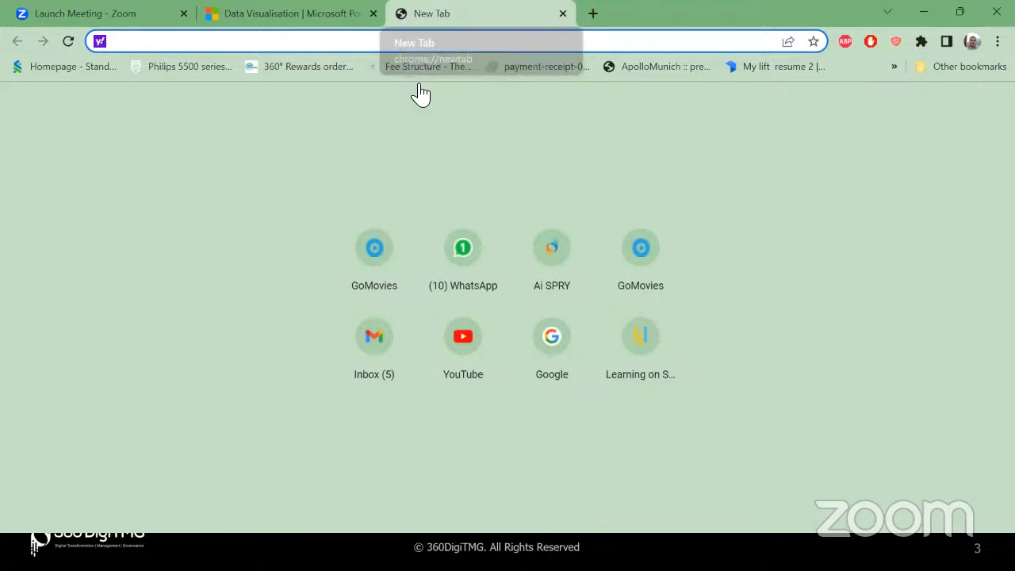
Open the Day 2 Power BI live stream from YouTube Subscriptions
left_click(456, 370)
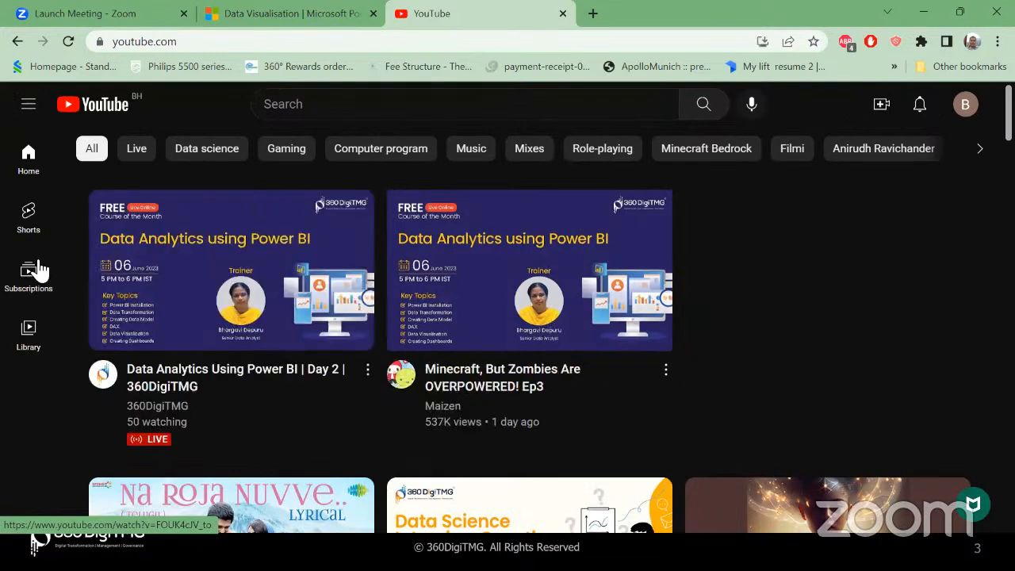
left_click(24, 284)
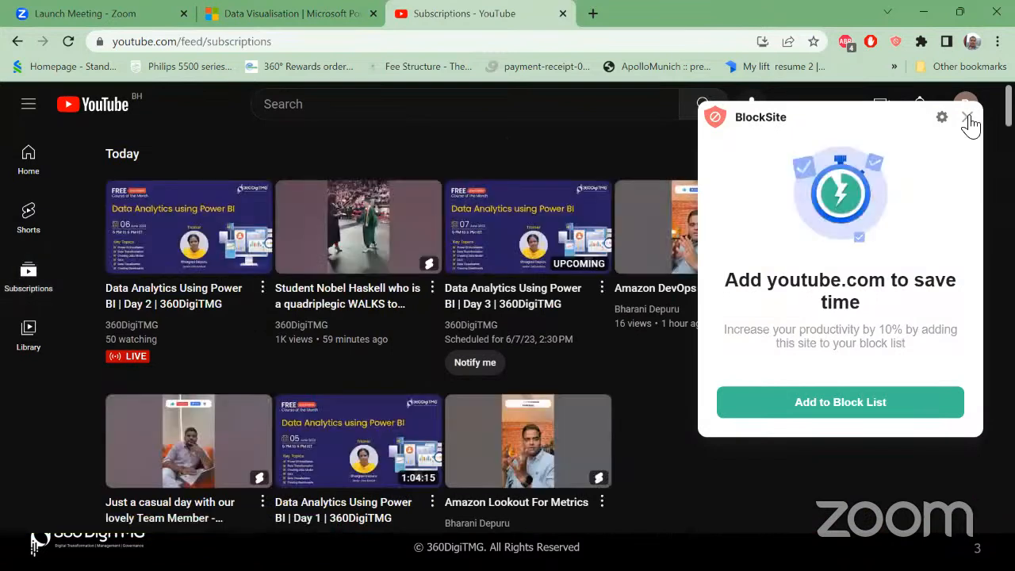
left_click(966, 118)
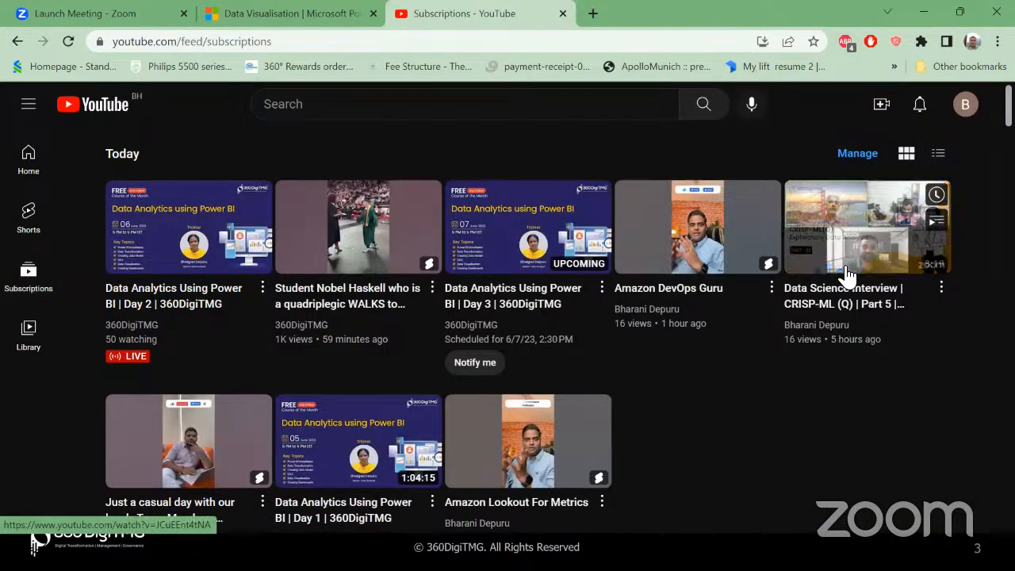
left_click(191, 255)
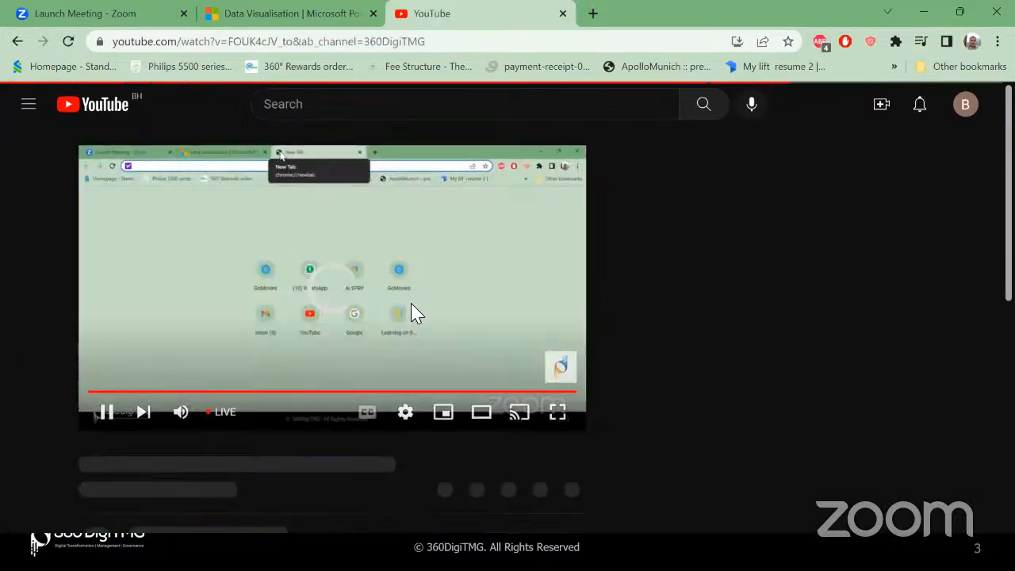
scroll(411, 303, "down", 3)
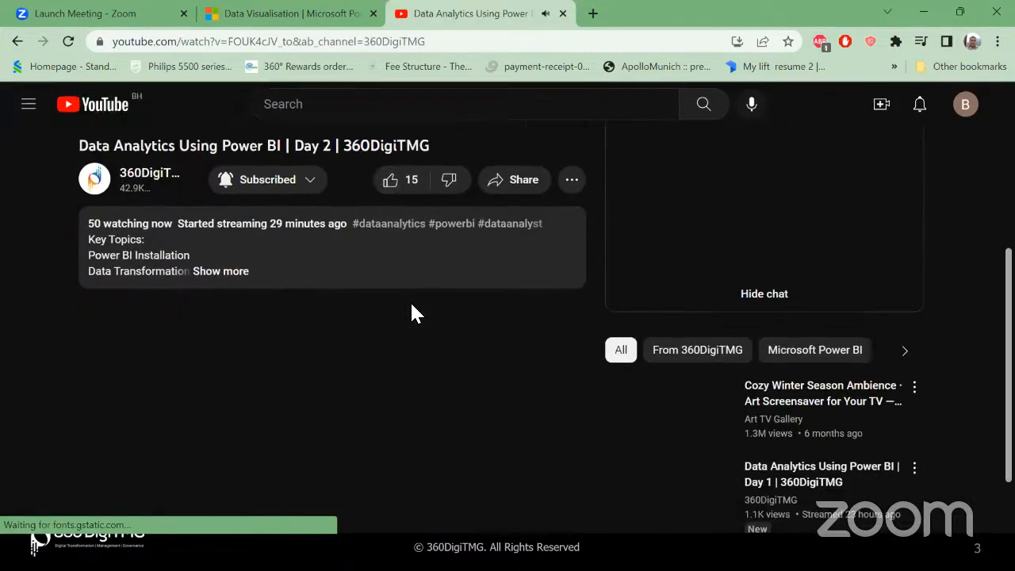
scroll(397, 309, "up", 3)
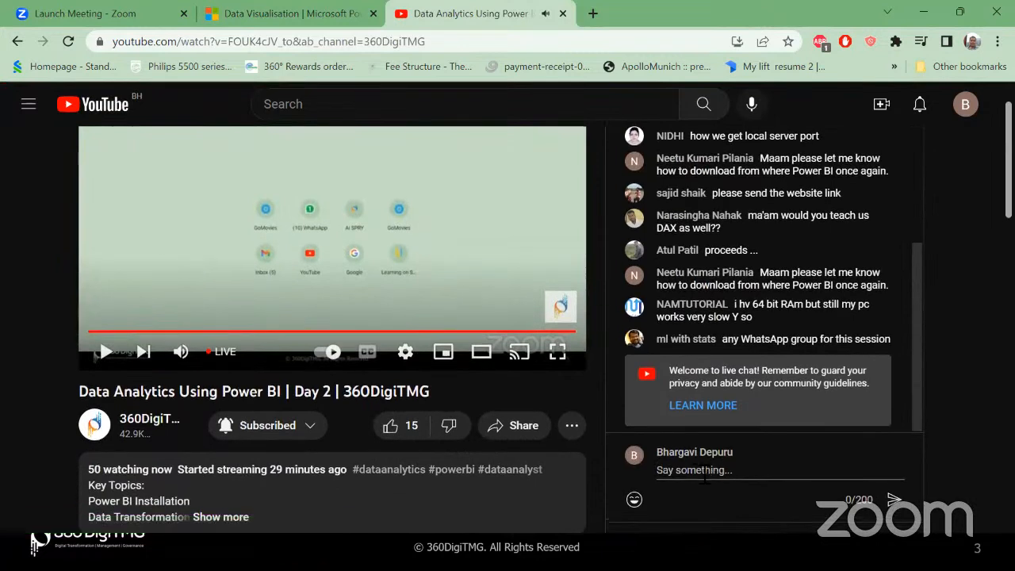
Switch the live chat to the other channel account
left_click(712, 474)
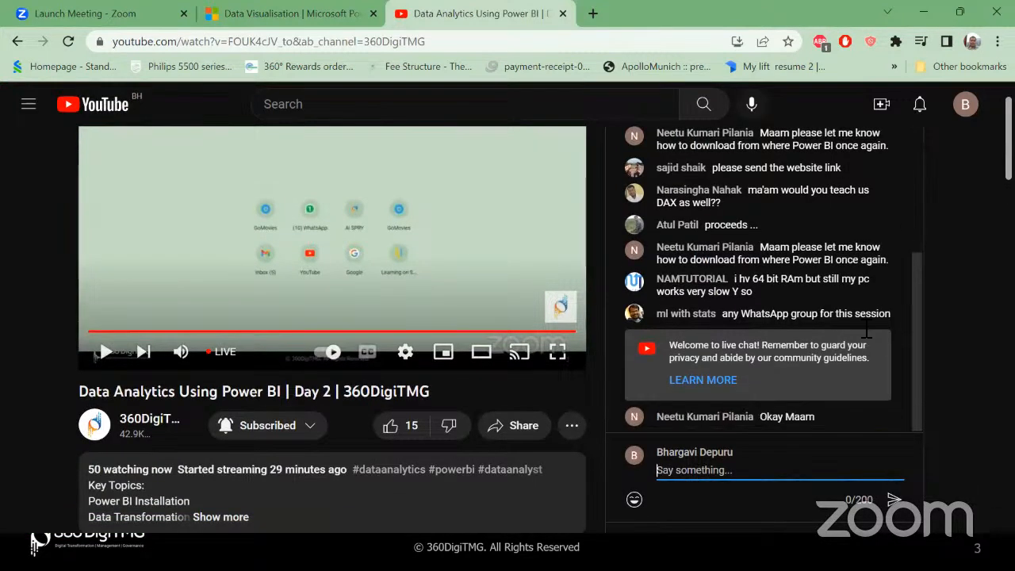
left_click(965, 105)
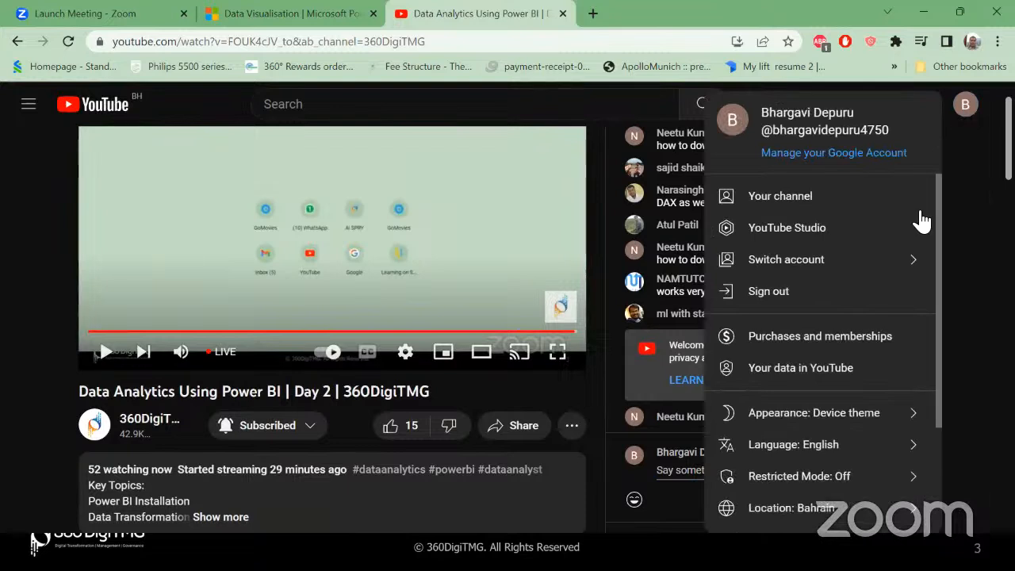
left_click(849, 268)
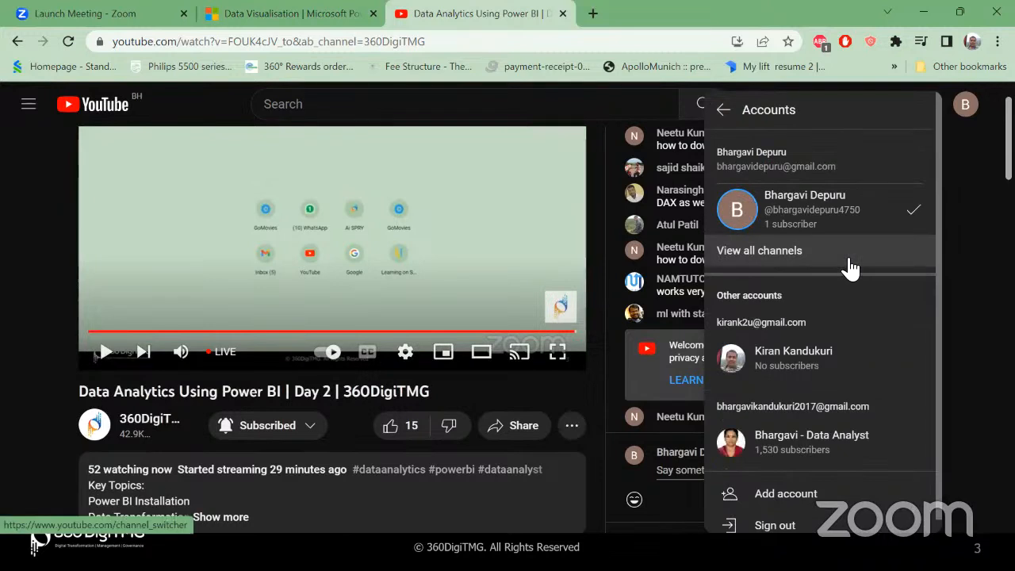
left_click(809, 442)
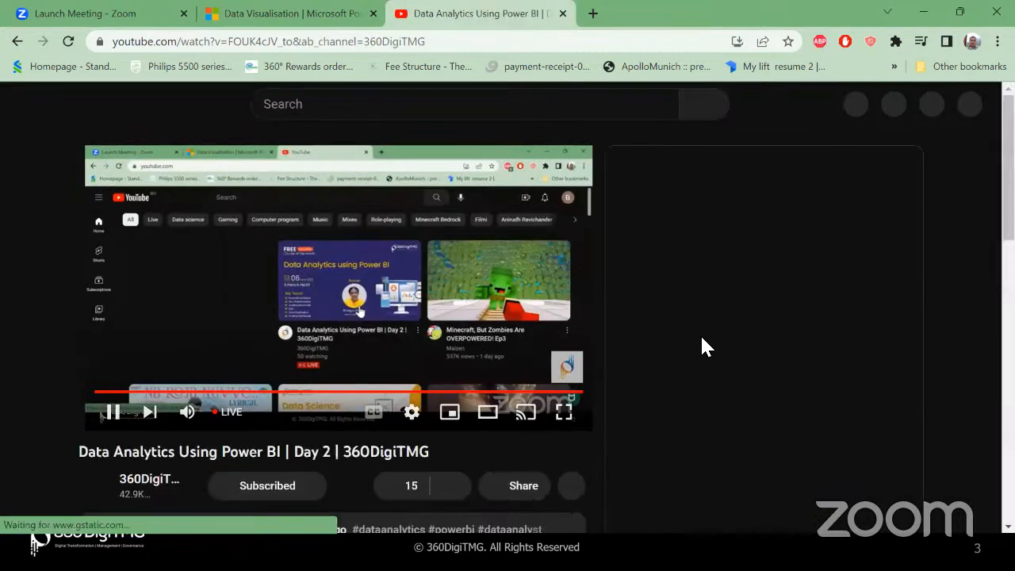
scroll(573, 245, "down", 3)
scroll(383, 200, "up", 1)
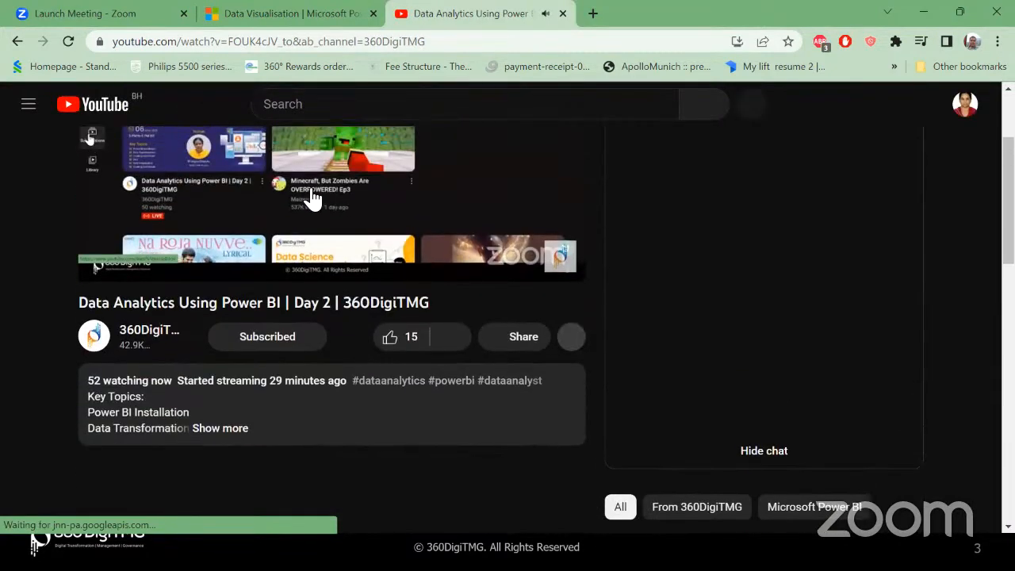
Post the fool.com retirement link in the live chat and close the YouTube tab
left_click(711, 384)
key("ctrl+v")
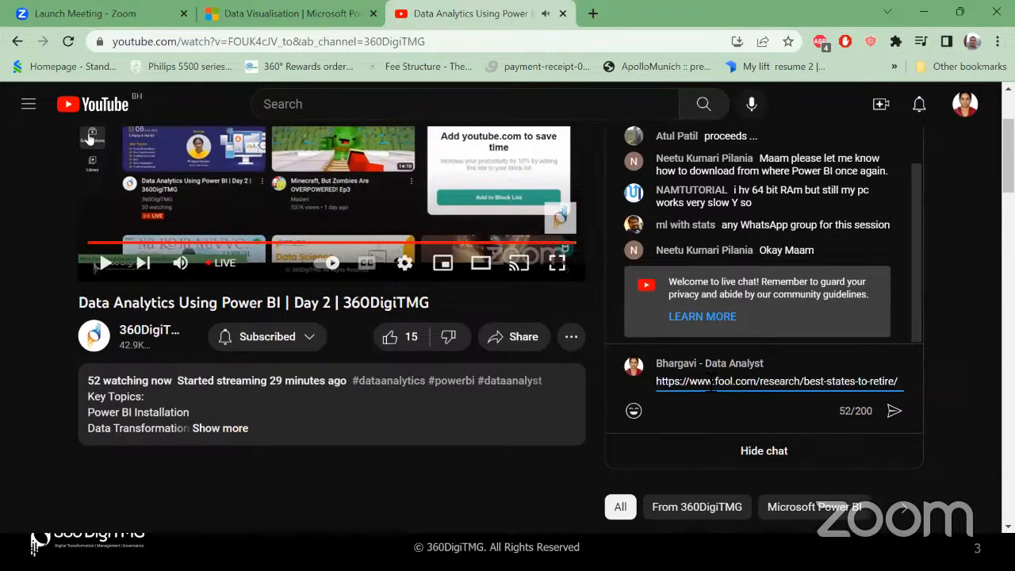
key("Return")
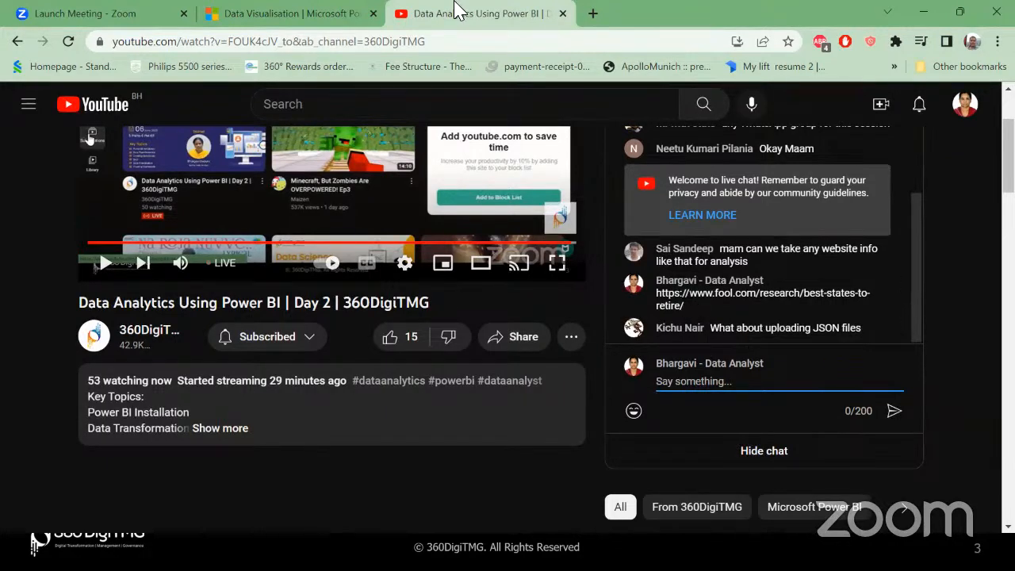
left_click(561, 14)
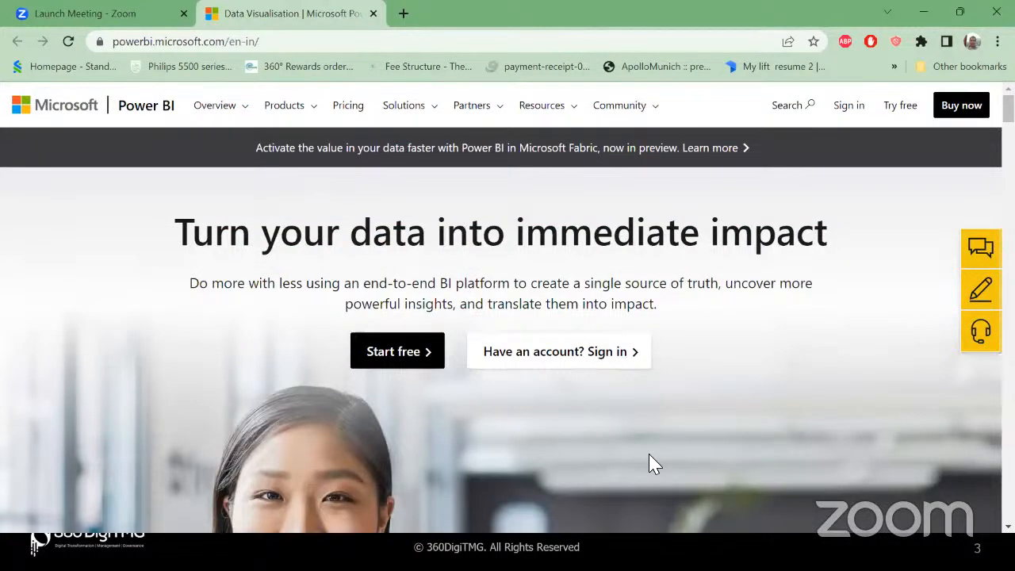
Back in Power BI Desktop, search Get Data's full source list for json, then close it
key("super+Tab")
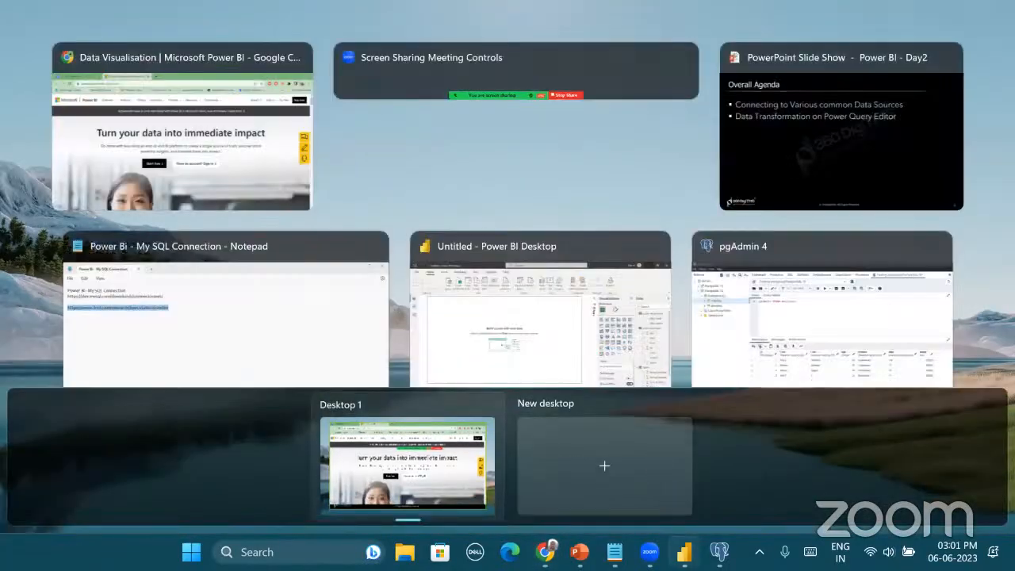
left_click(453, 320)
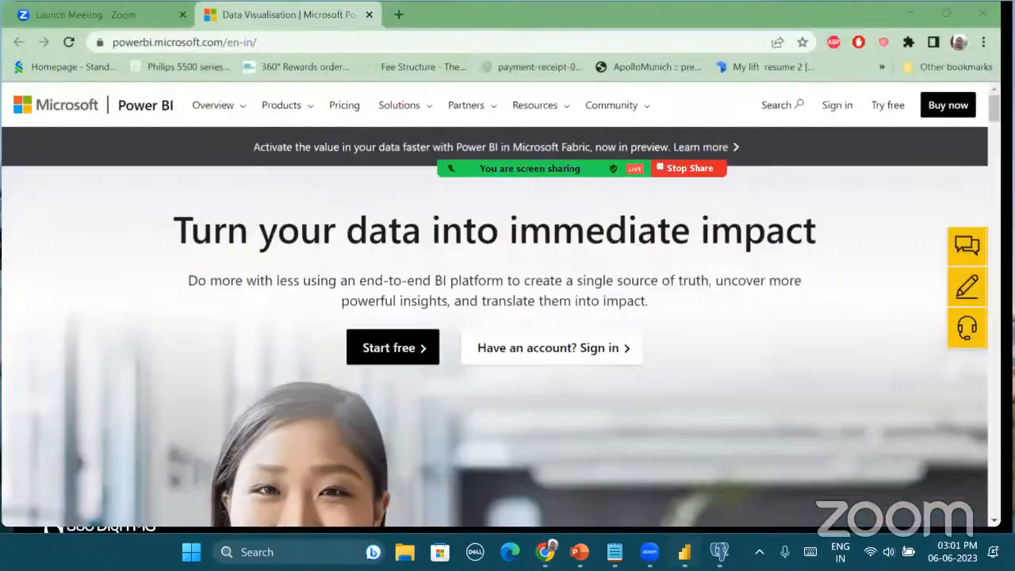
left_click(153, 108)
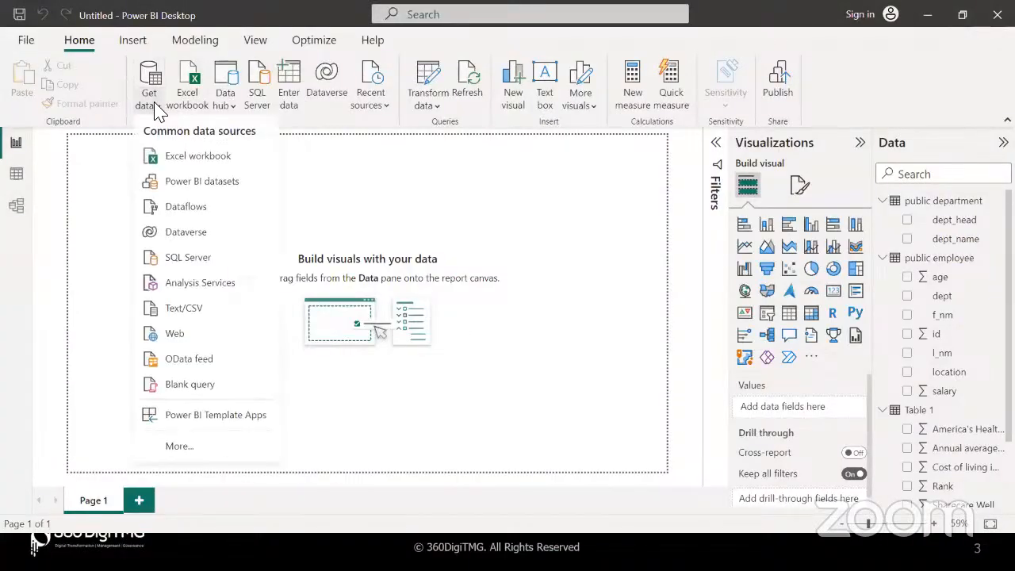
left_click(211, 447)
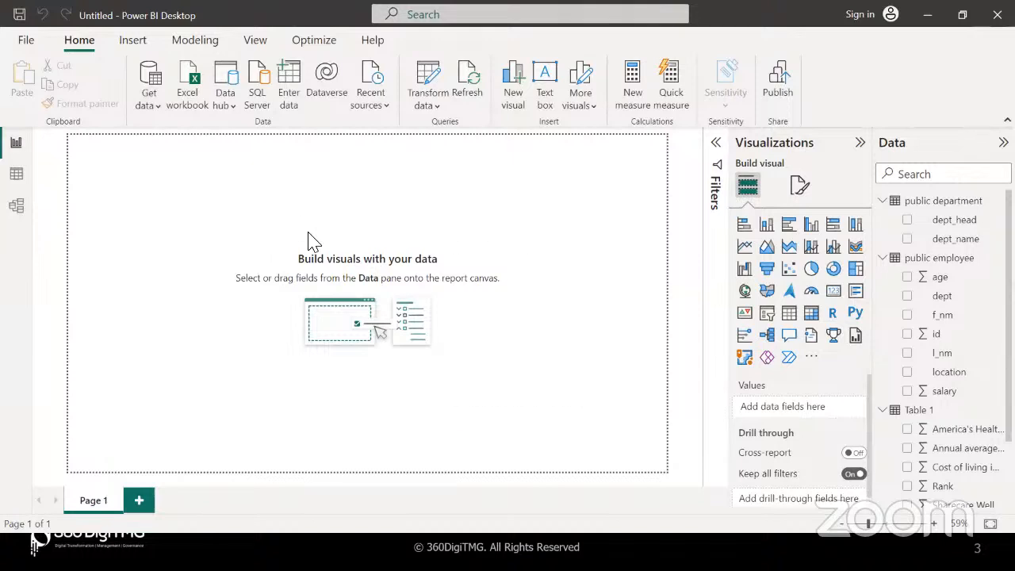
type("json")
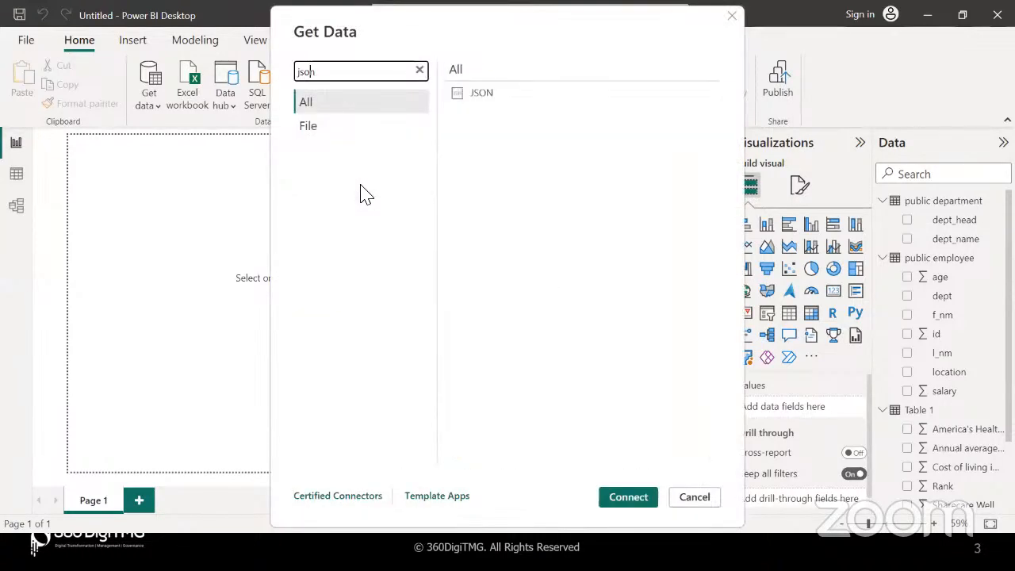
double_click(492, 102)
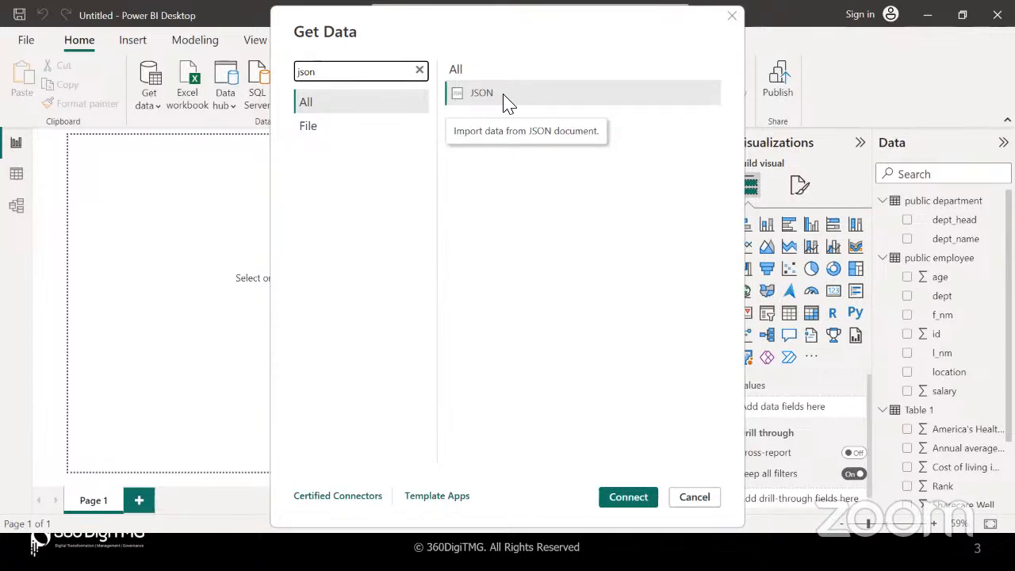
left_click(731, 18)
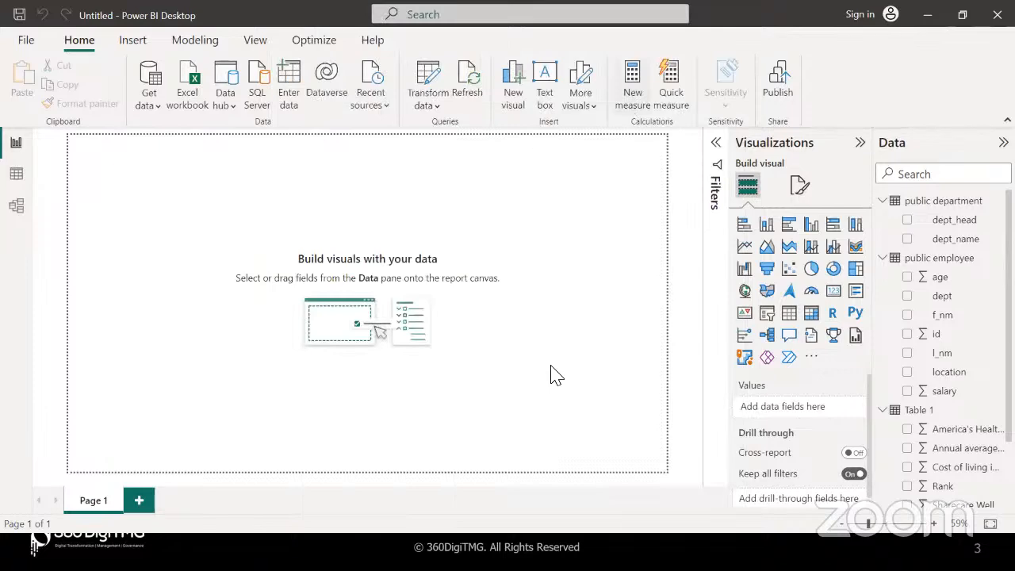
Switch to the slideshow, then back to Power BI Desktop's empty report page
key("alt+Tab")
key("alt+Tab")
key("alt+Tab")
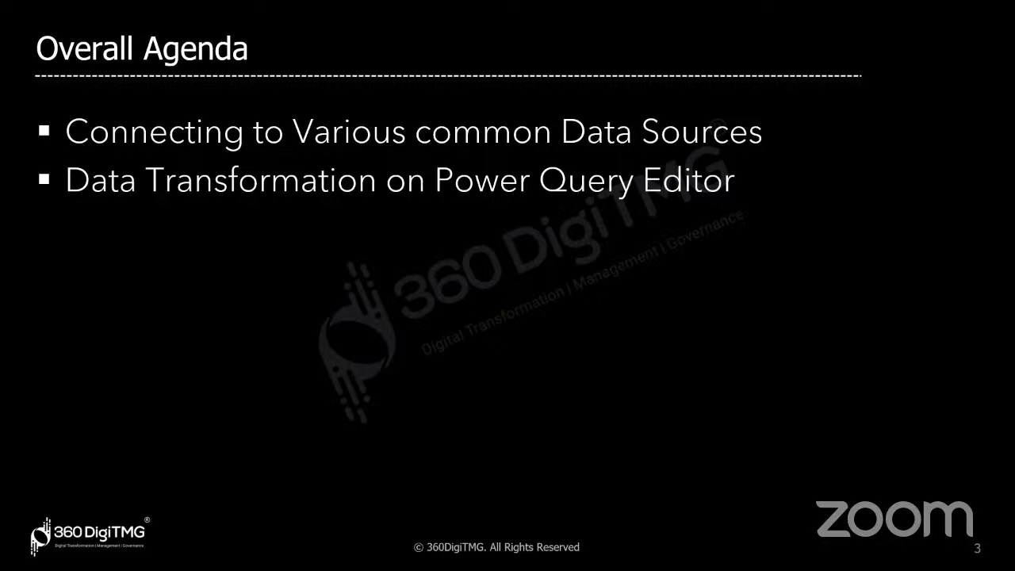
key("alt+Tab")
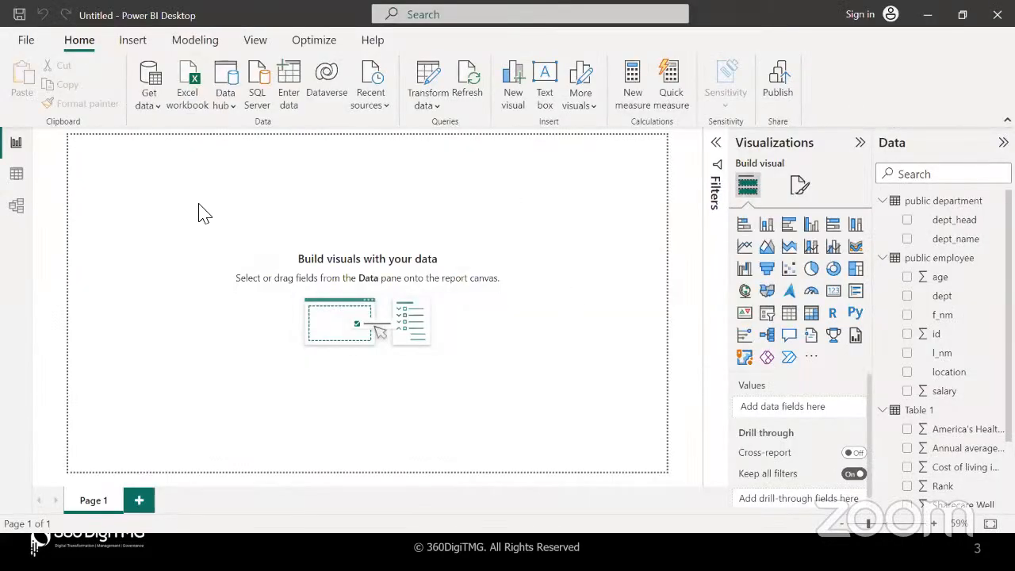
Open Countries_Sample_Data.xlsx as an Excel workbook data source
left_click(155, 108)
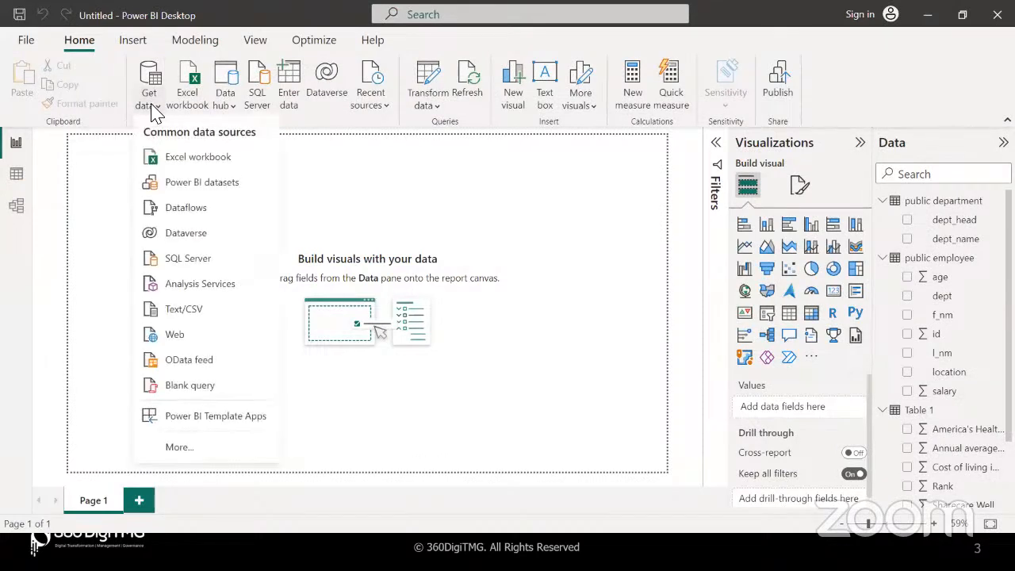
left_click(231, 158)
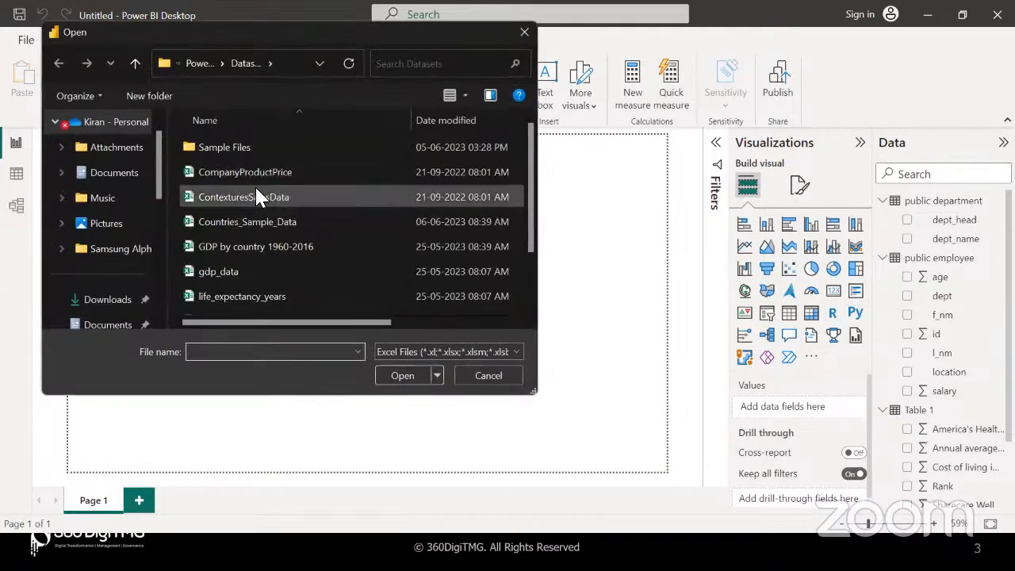
left_click(264, 222)
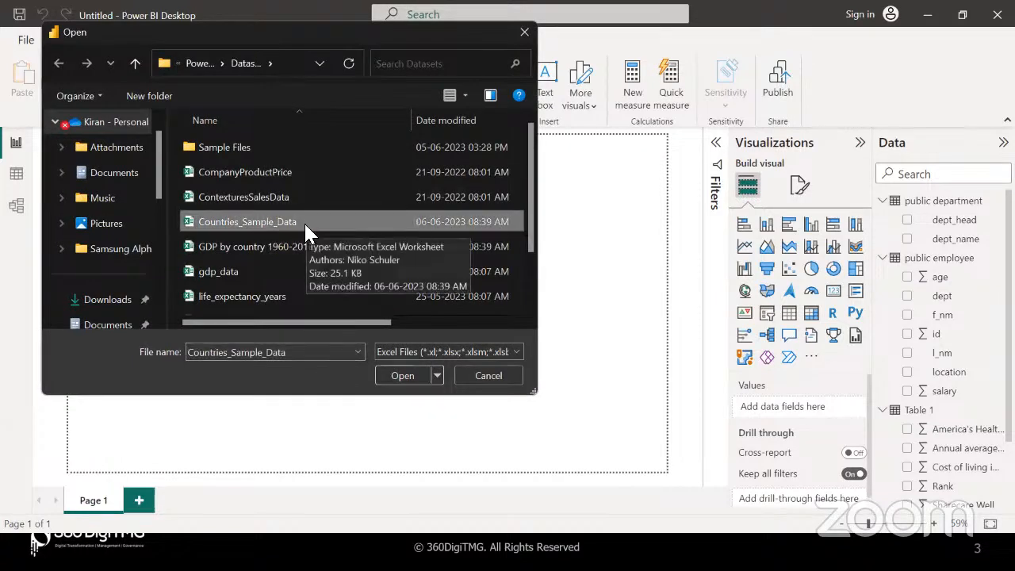
left_click(396, 375)
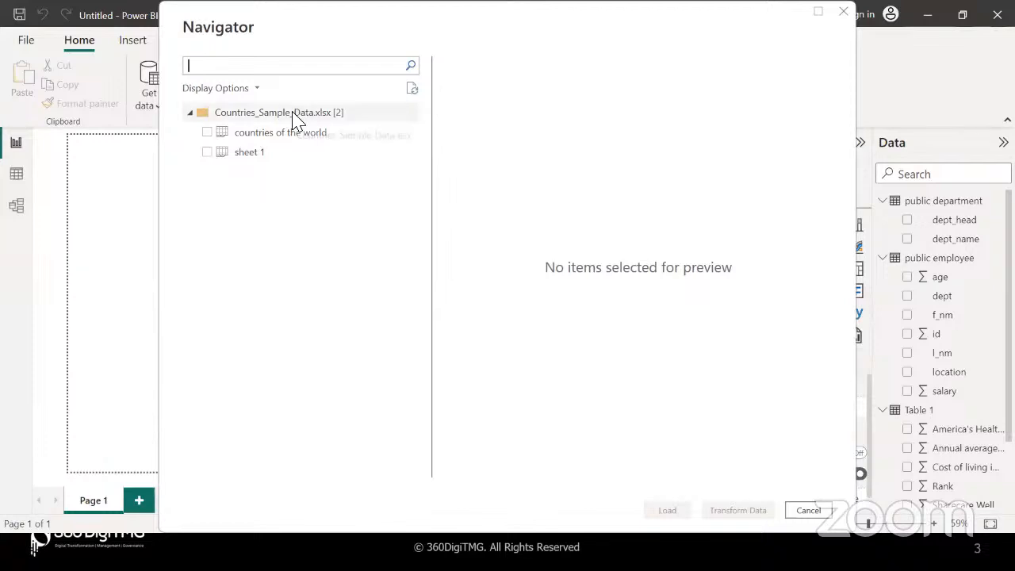
Preview both sheets, tick countries of the world, and load it with Transform Data
left_click(289, 141)
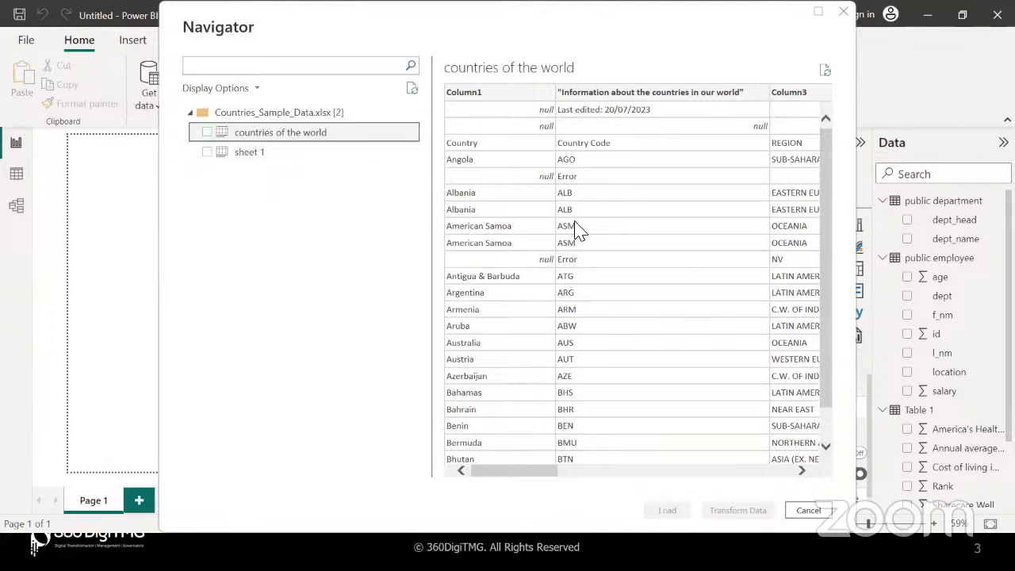
left_click(258, 161)
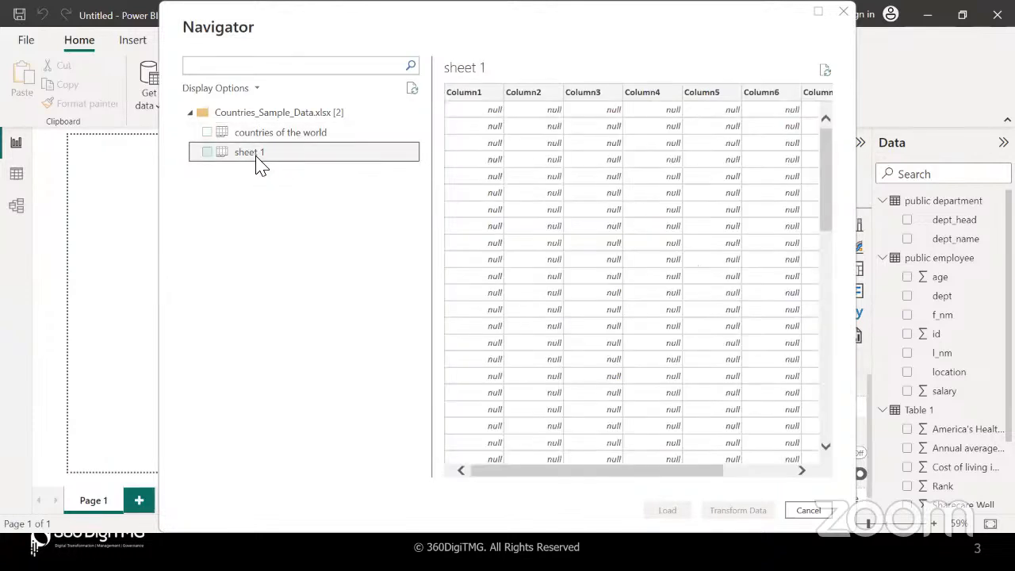
left_click(259, 136)
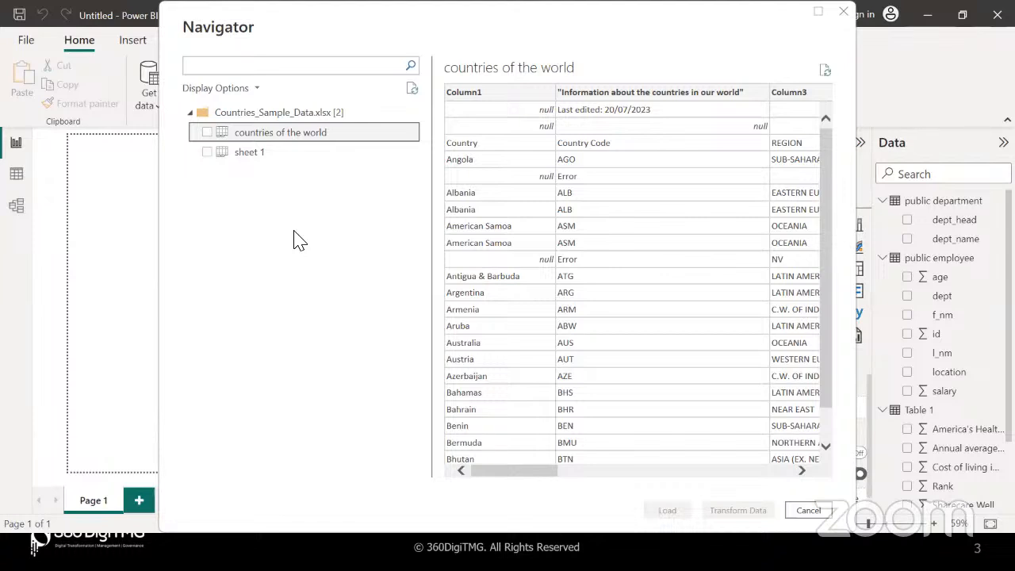
left_click(207, 133)
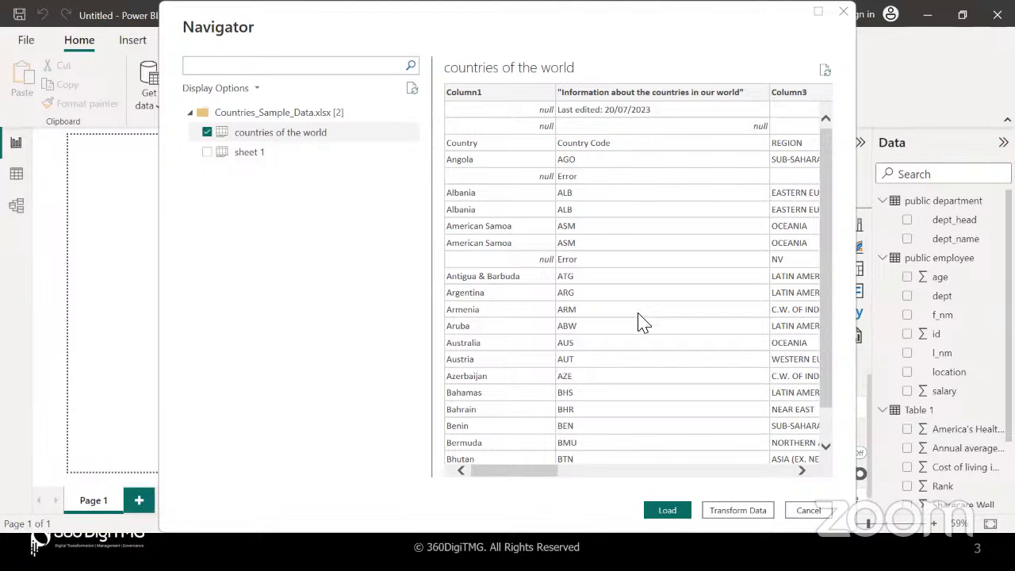
left_click(732, 511)
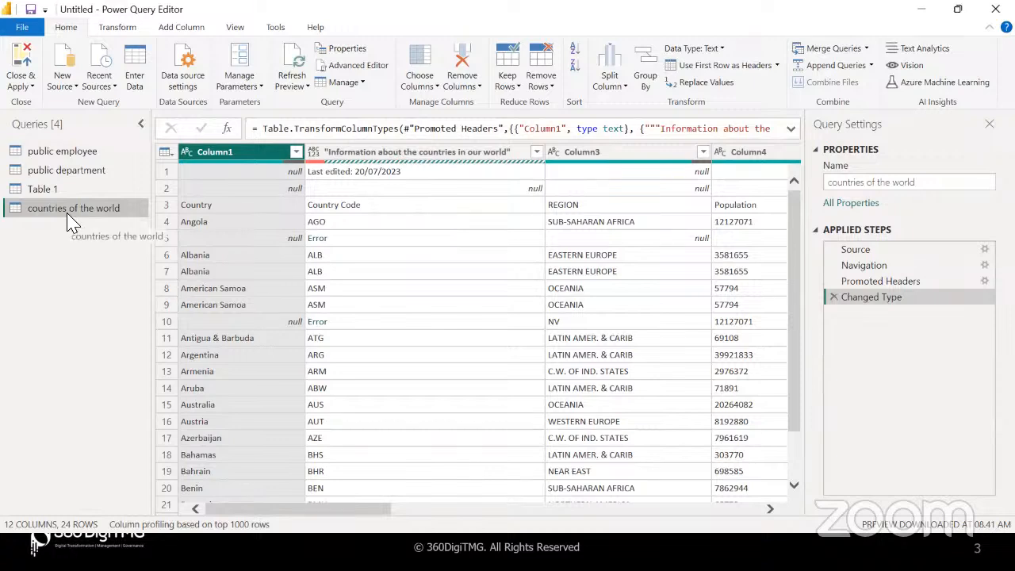
Replace the query's name in Query Settings with Country_Info and reselect the renamed query
left_click(902, 188)
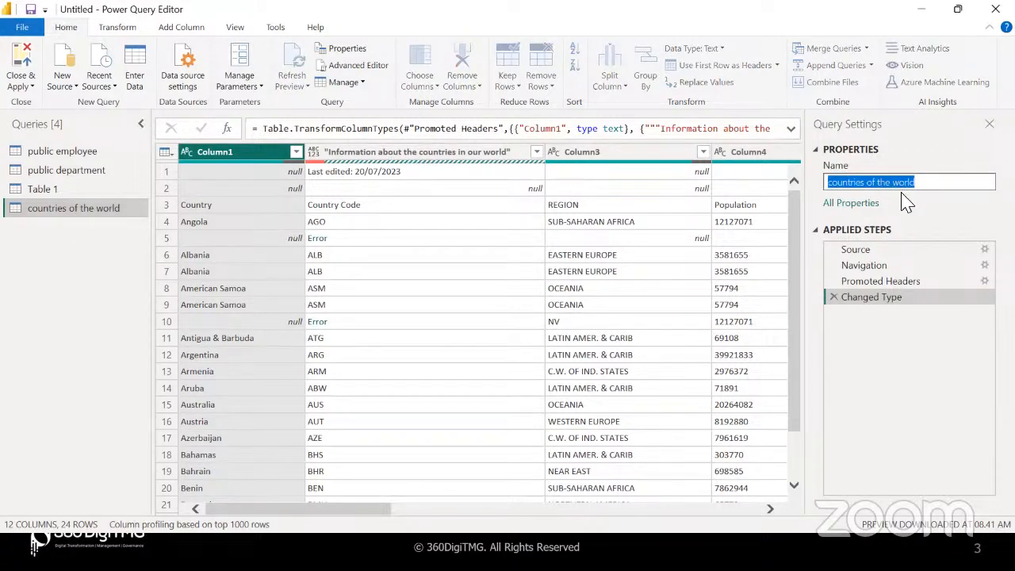
left_click(932, 185)
left_click_drag(935, 182, 818, 184)
type("Country_Info")
key("Return")
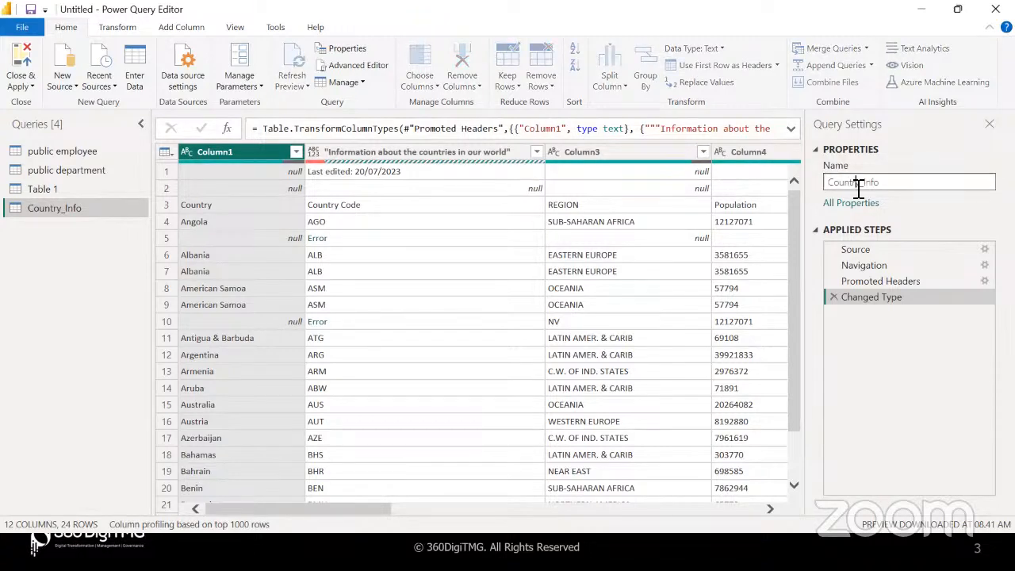
double_click(855, 185)
left_click(67, 211)
left_click(100, 283)
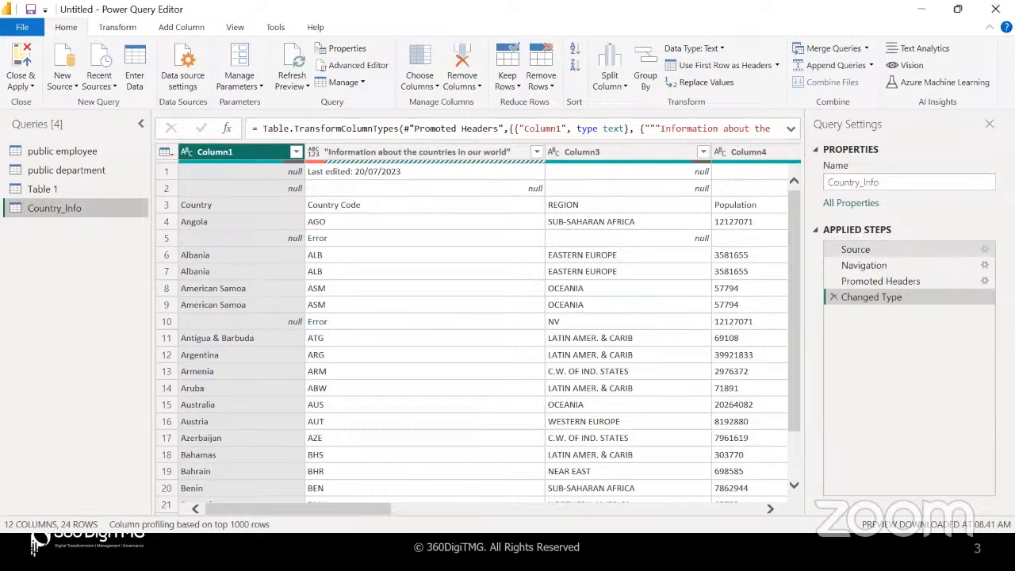
Review the Source step's Excel Workbook settings without changes, then bring up the Navigation step's sheet choice
double_click(966, 249)
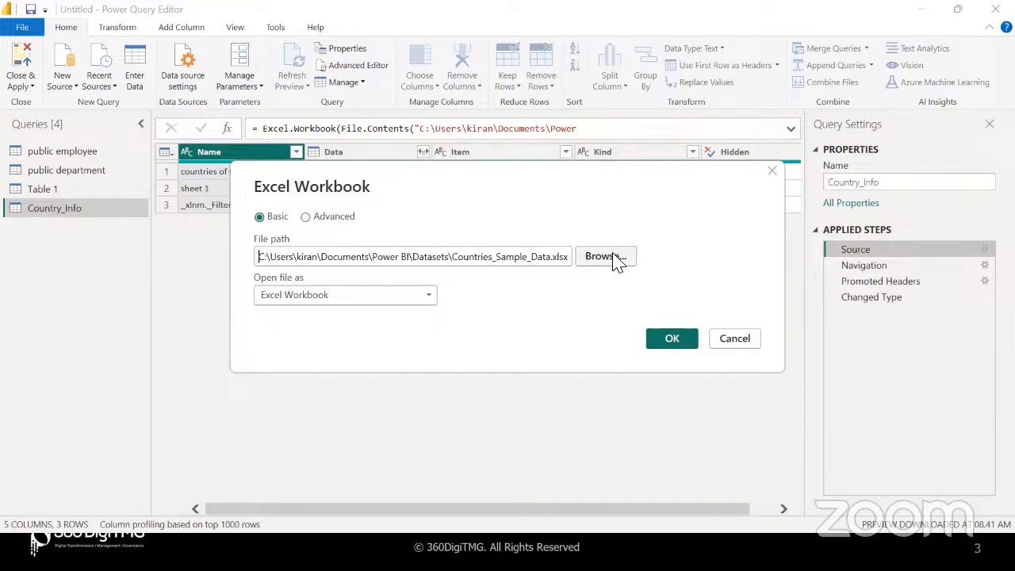
left_click(728, 344)
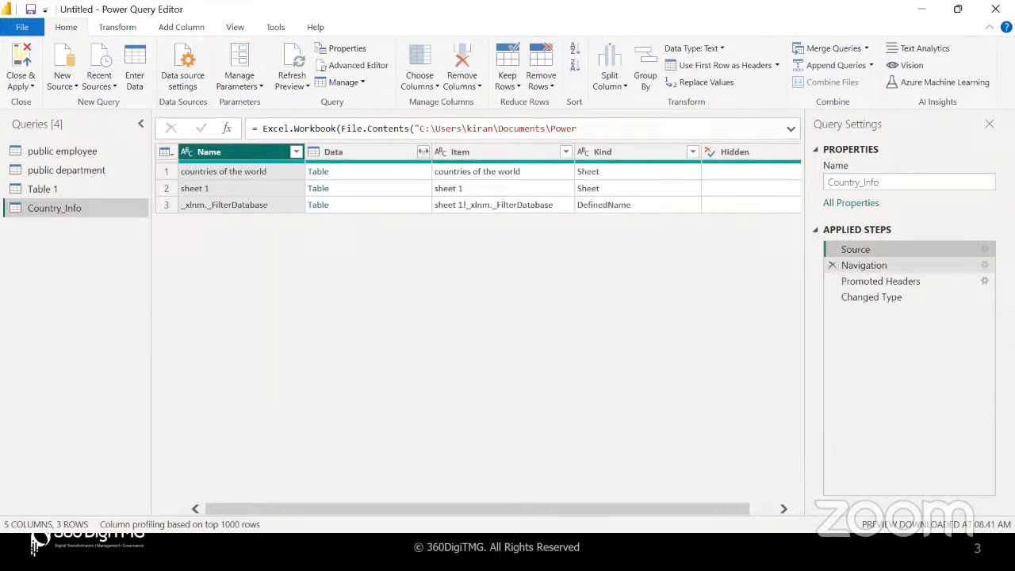
left_click(983, 264)
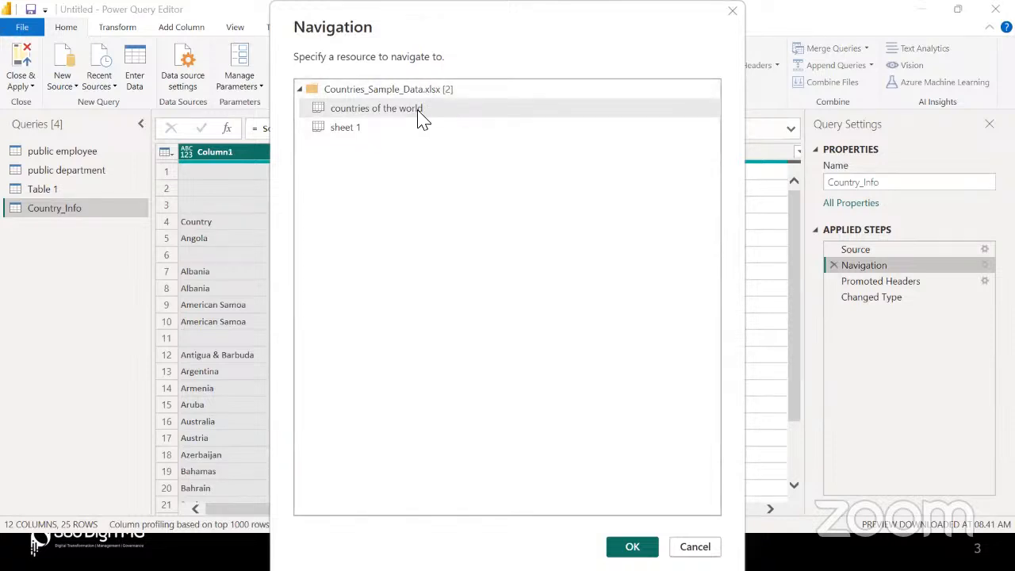
Preview sheet 1, reselect countries of the world, and cancel the Navigation dialog unchanged
left_click(379, 131)
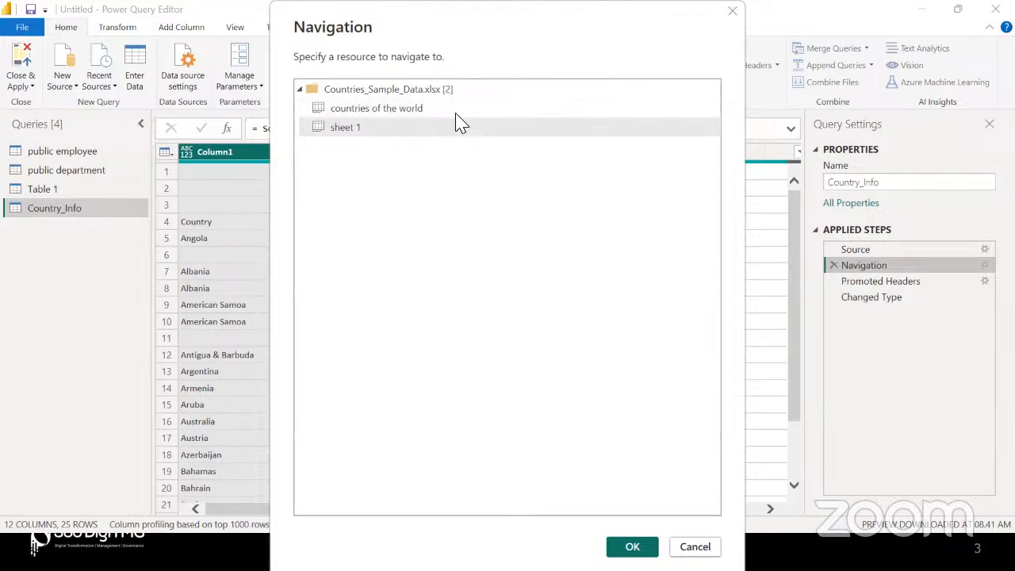
left_click(425, 115)
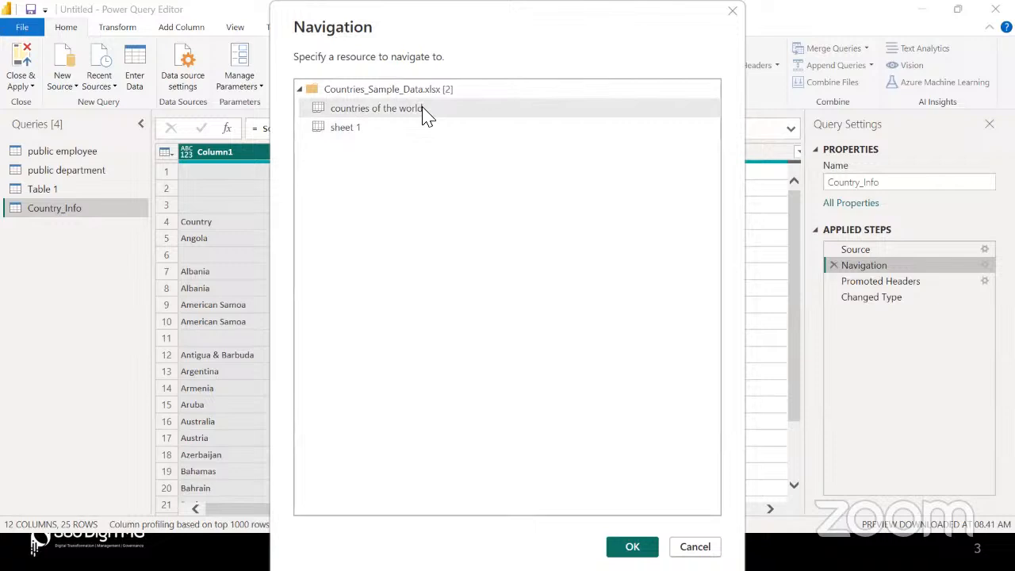
left_click(698, 548)
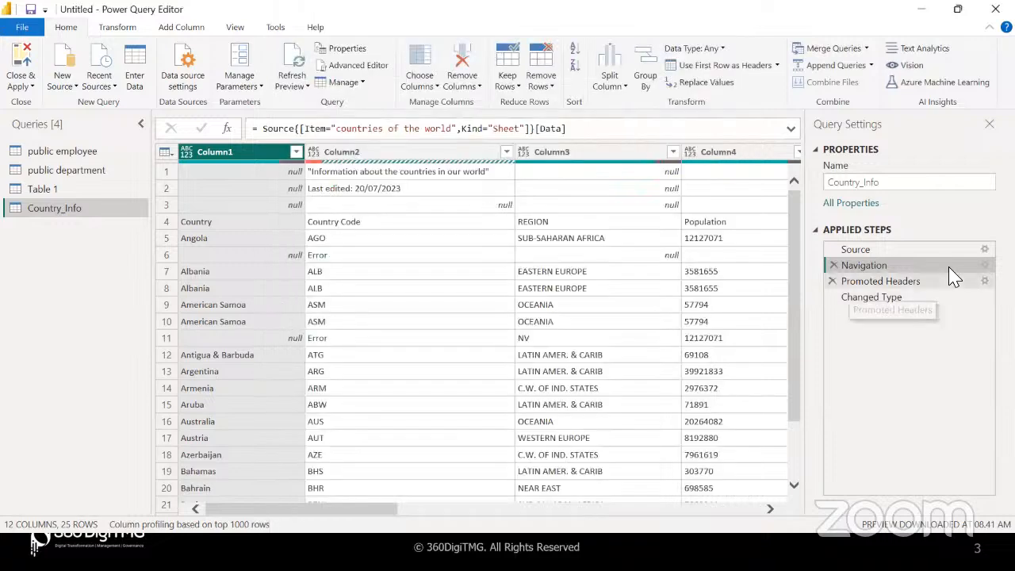
Delete Country_Info's Promoted Headers and Changed Type steps, leaving only Source and Navigation
left_click(882, 285)
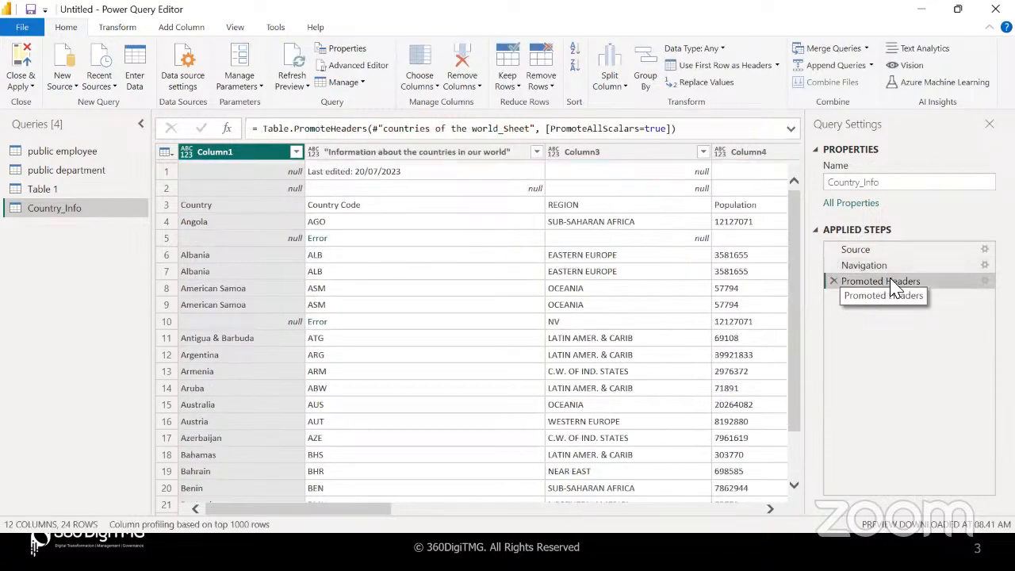
left_click(833, 282)
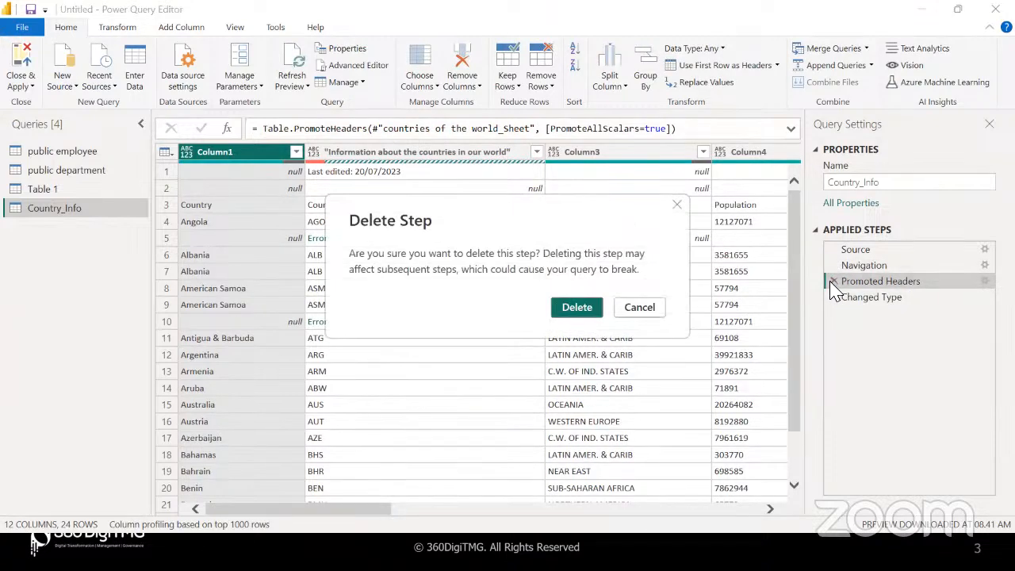
left_click(577, 309)
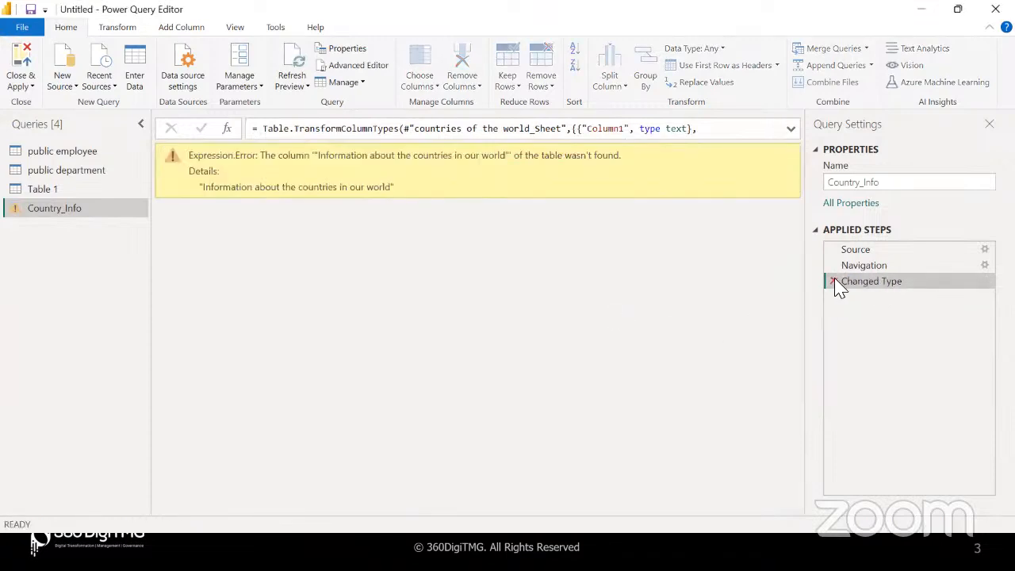
left_click(834, 282)
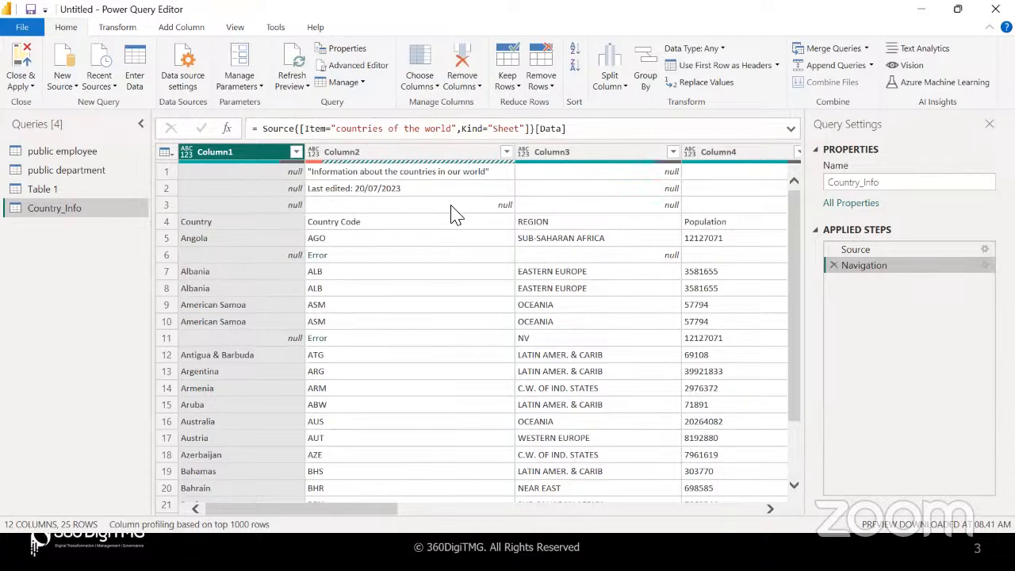
Inspect Column2's null and Error cells, revealing an invalid '#N/A' cell value error
scroll(574, 198, "right", 6)
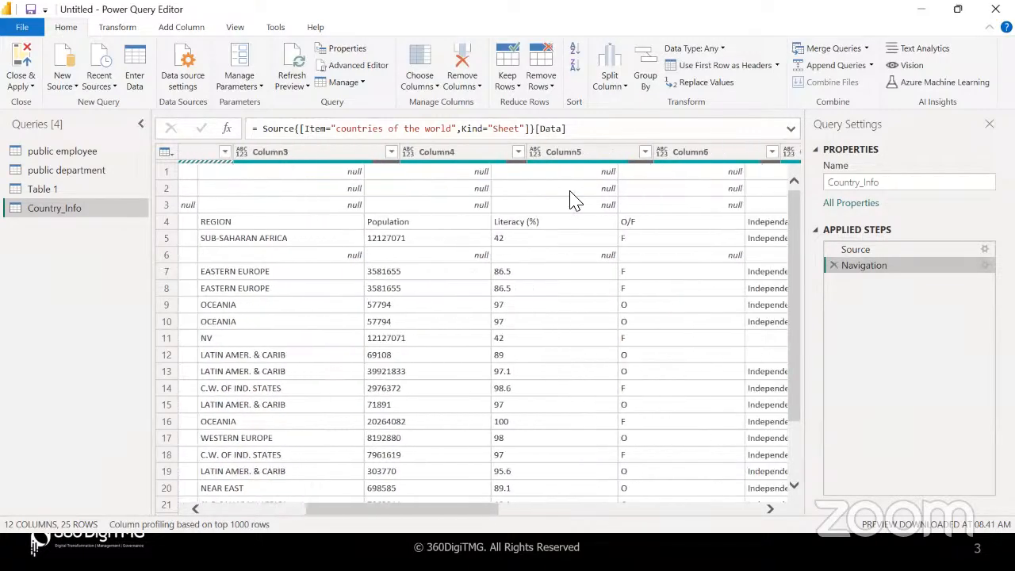
scroll(569, 190, "right", 1)
scroll(570, 191, "right", 8)
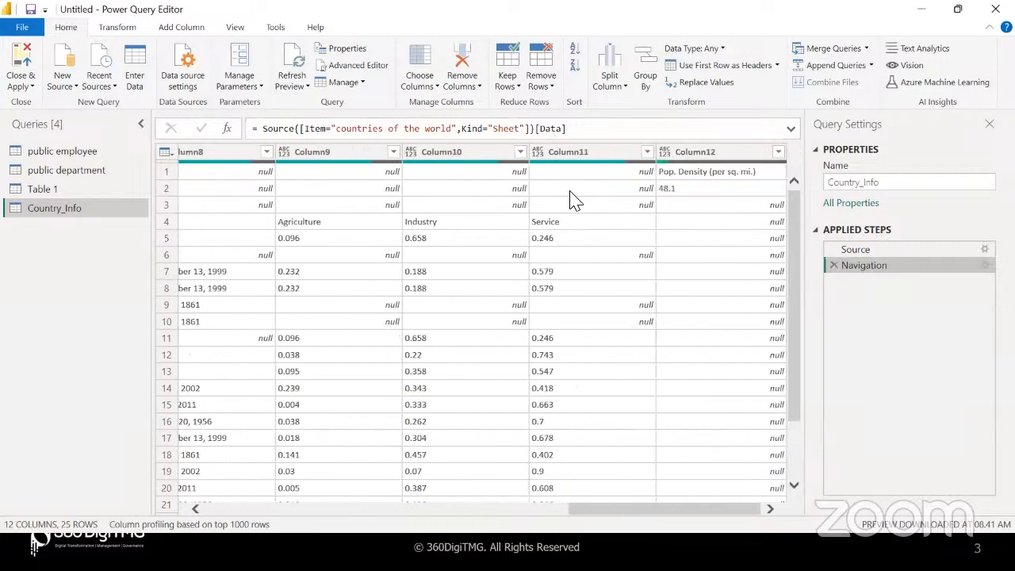
scroll(574, 200, "left", 15)
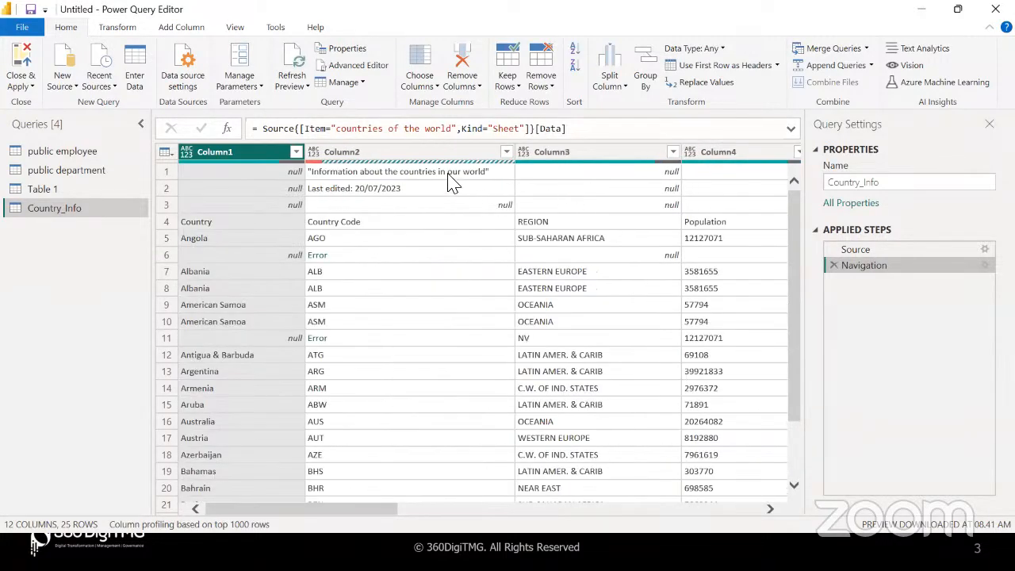
left_click(433, 210)
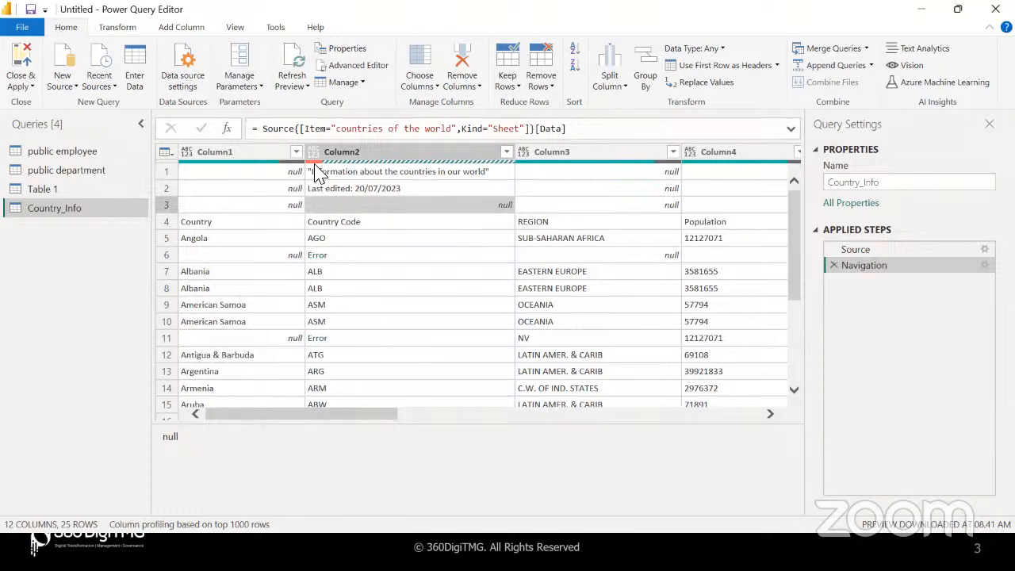
left_click(377, 155)
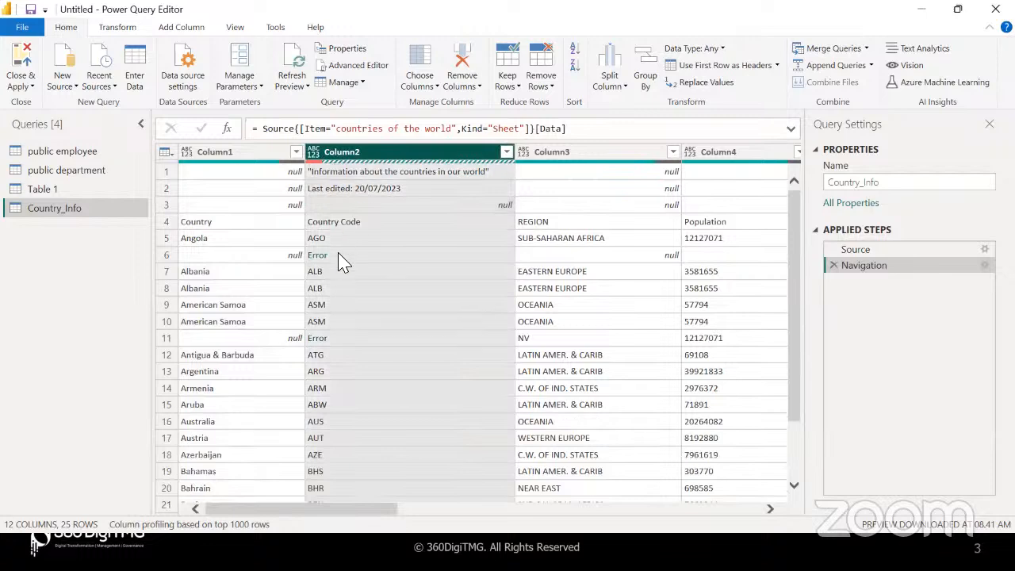
left_click(324, 338)
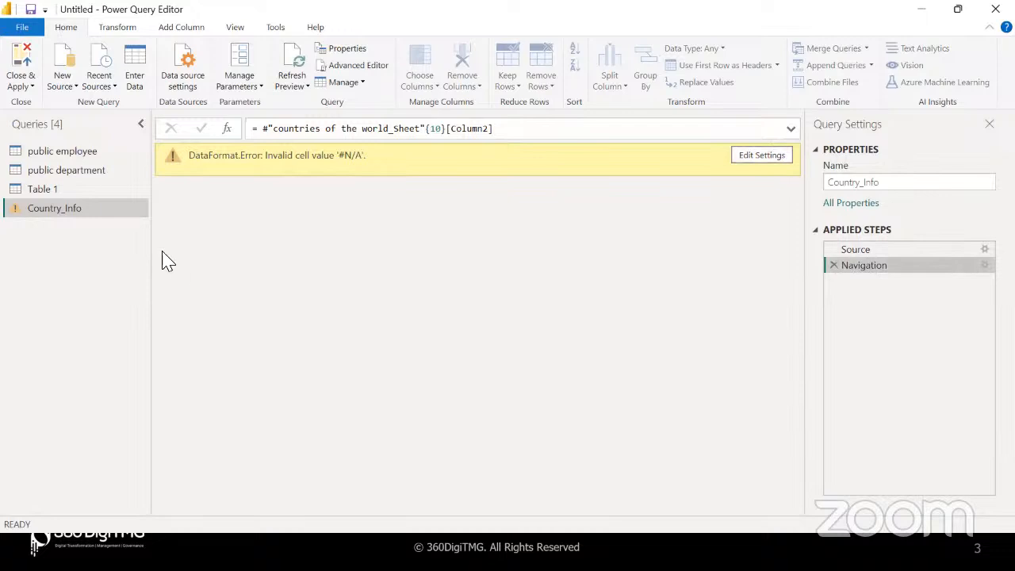
Point Country_Info's Edit Settings at the whole countries of the world sheet and confirm
left_click(66, 192)
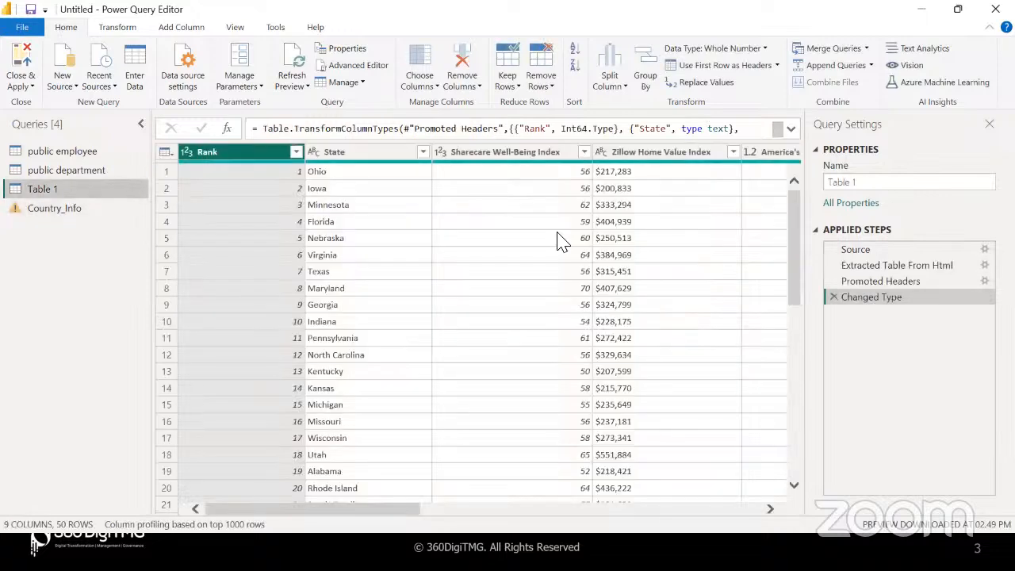
left_click(98, 208)
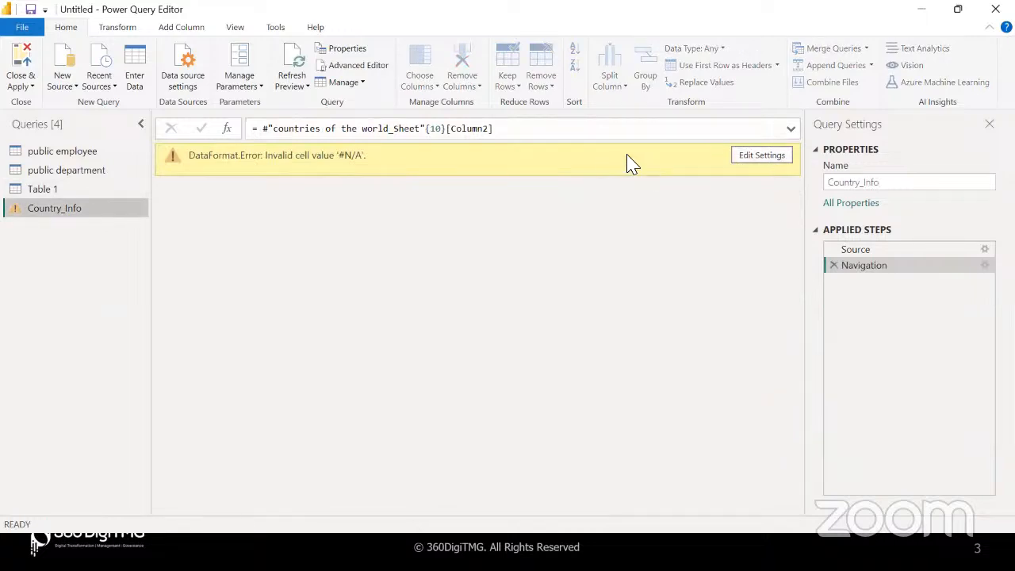
left_click(764, 156)
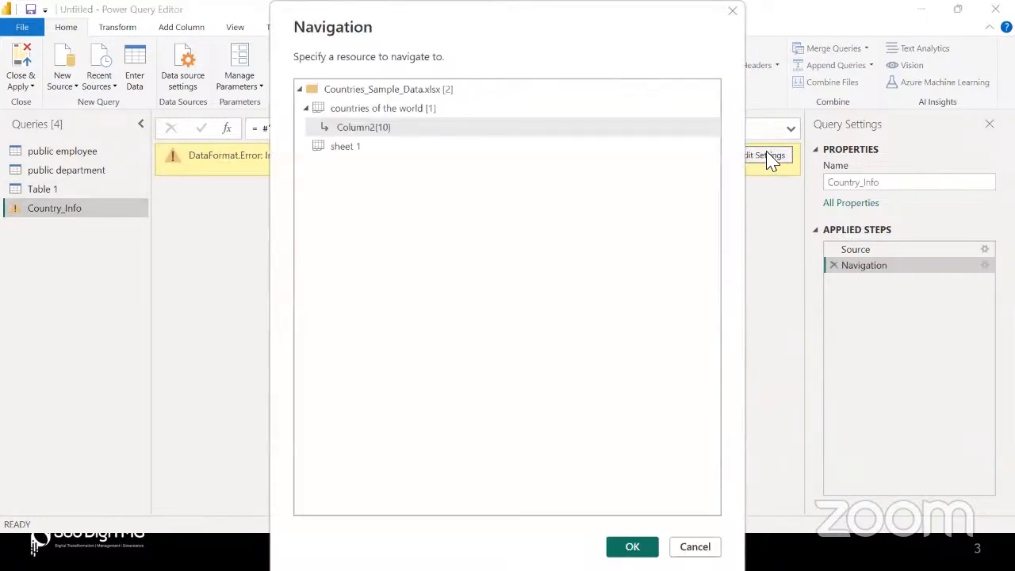
left_click(431, 111)
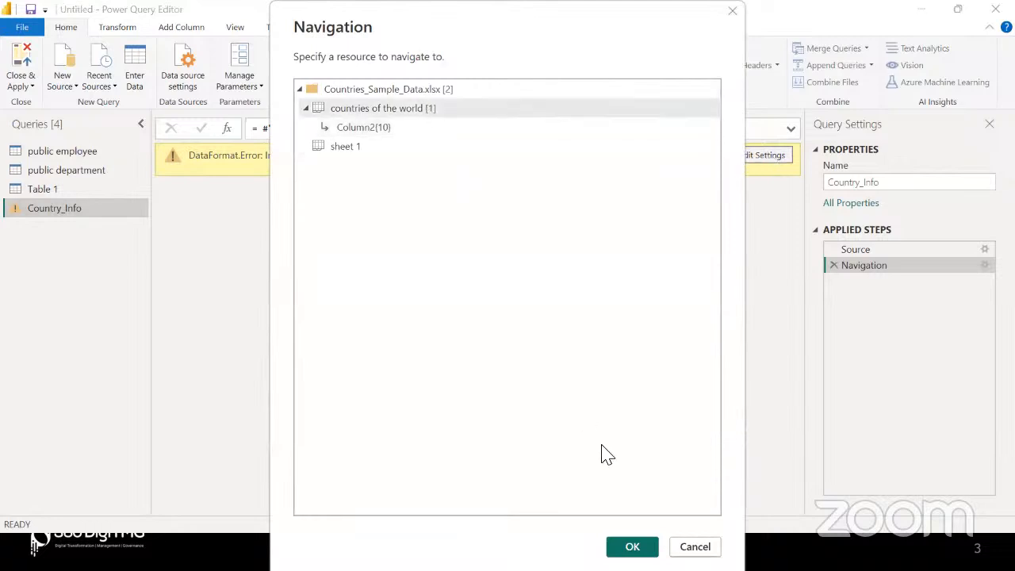
left_click(632, 546)
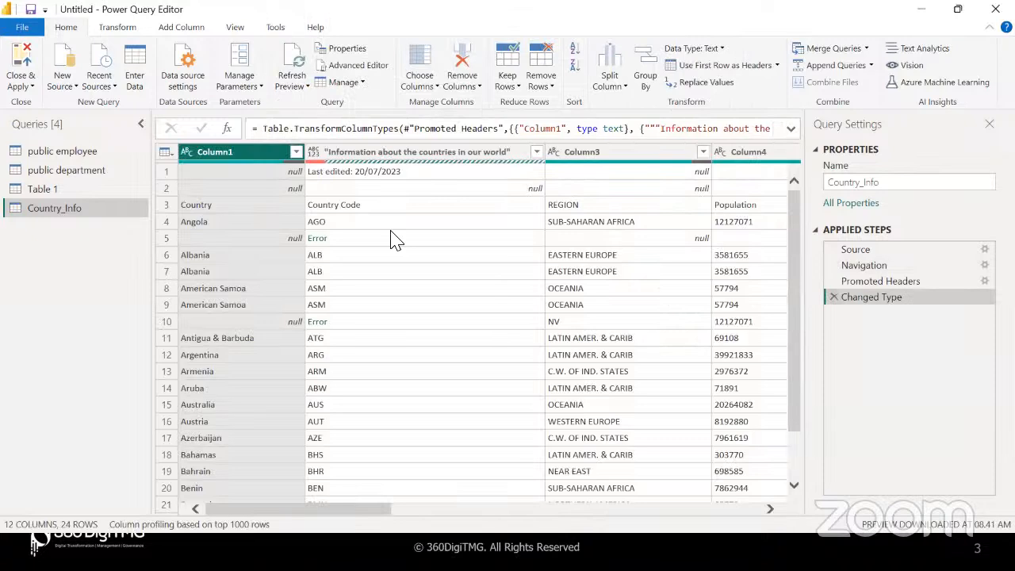
key("alt+Tab")
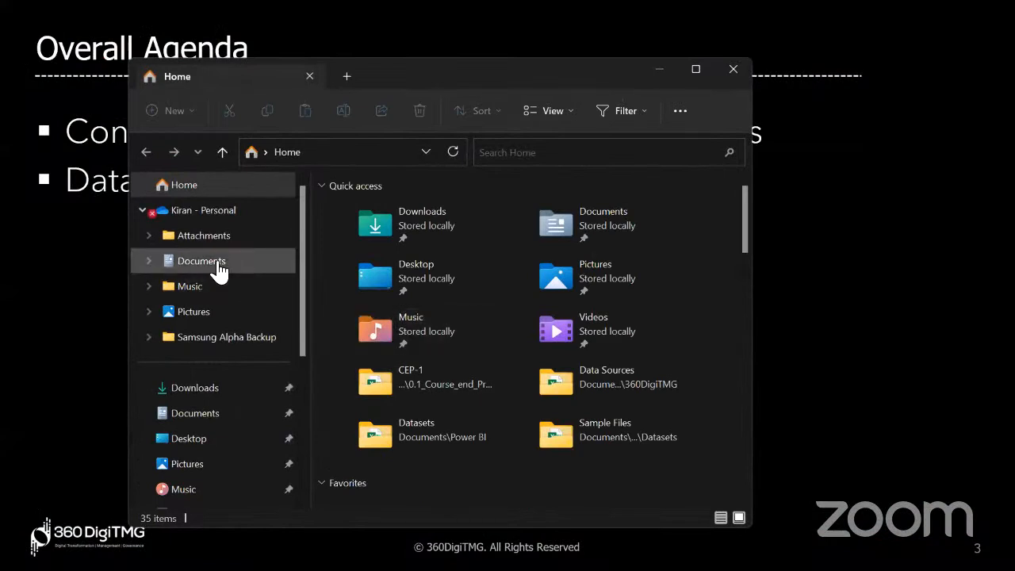
Browse to Documents > Power BI > Datasets and open Countries_Sample_Data in Excel
left_click(218, 263)
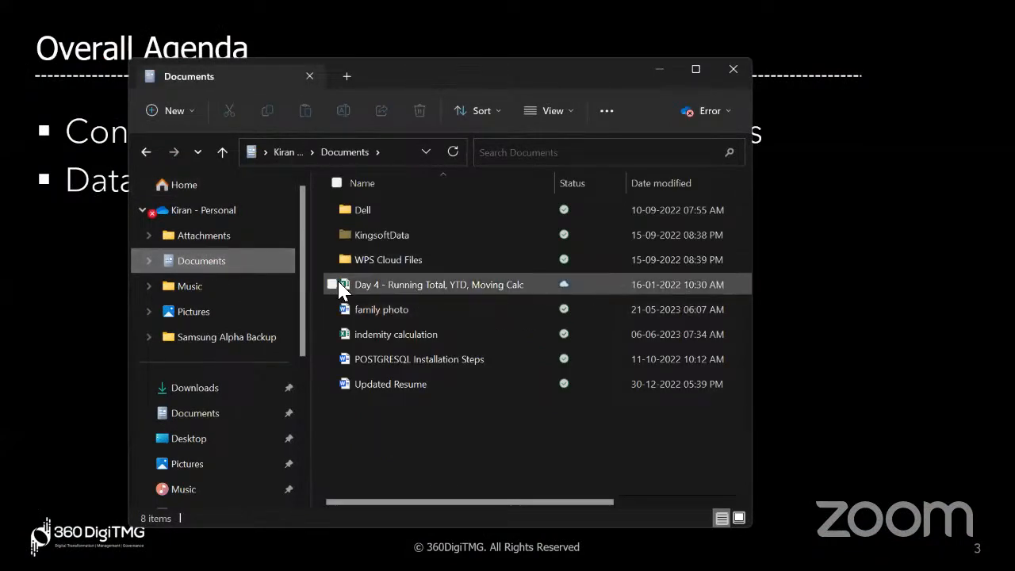
left_click(206, 413)
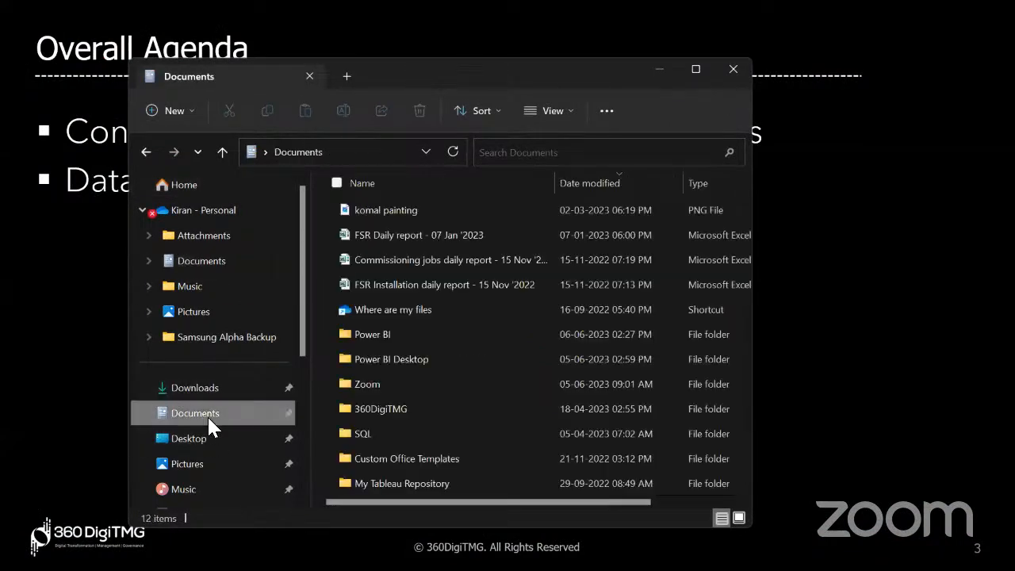
double_click(409, 336)
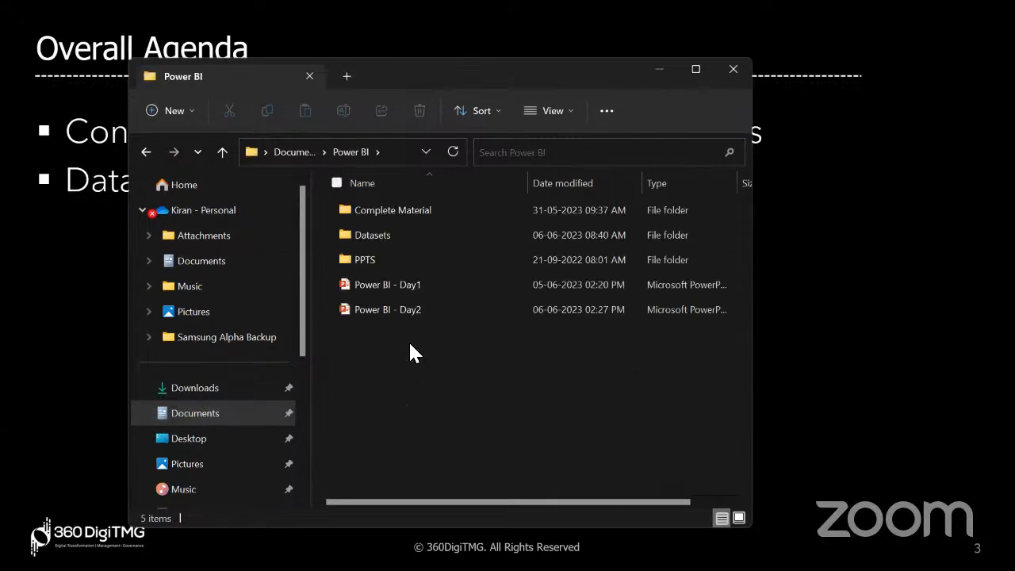
double_click(408, 210)
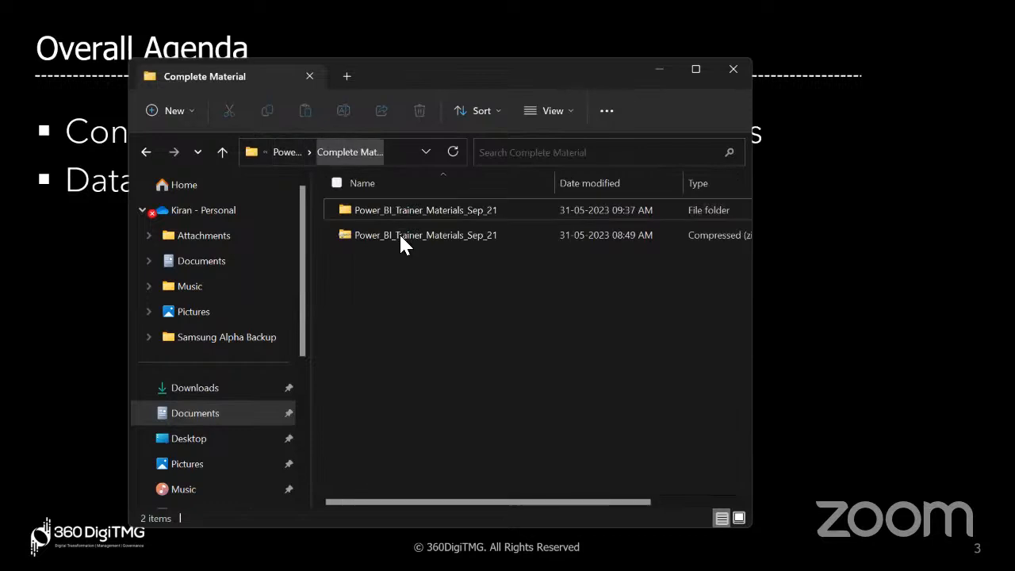
left_click(286, 151)
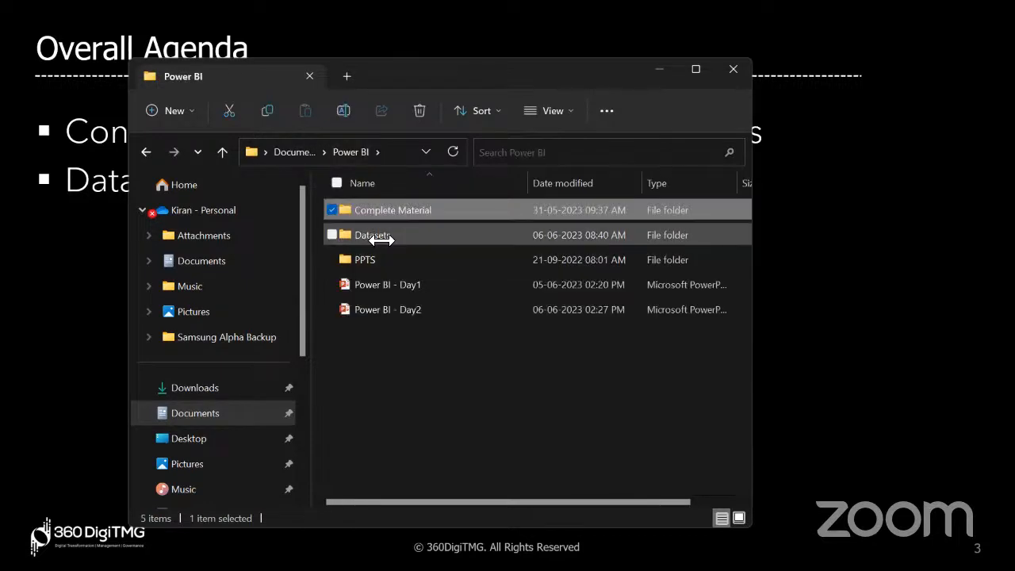
left_click(379, 238)
double_click(381, 237)
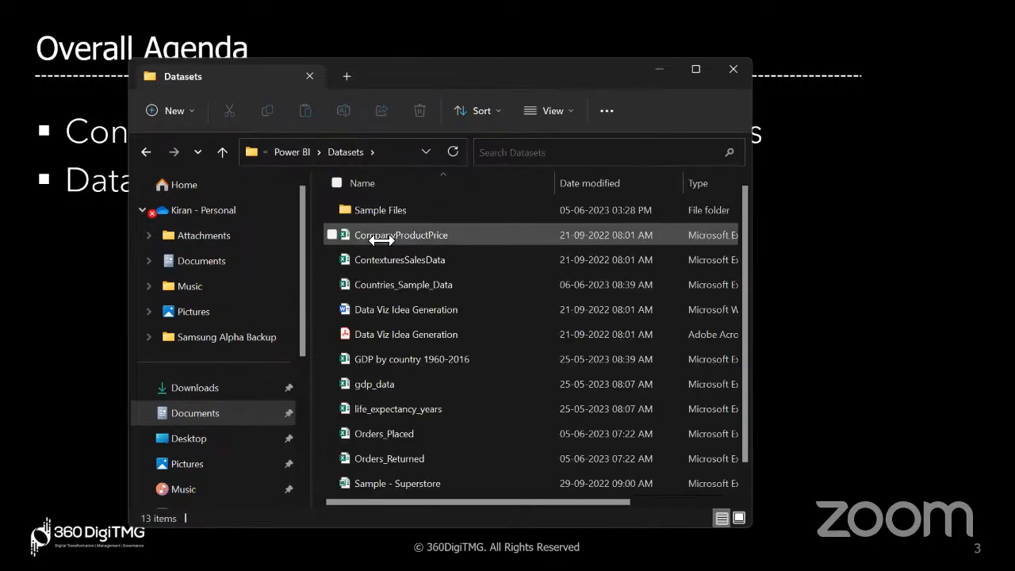
left_click(426, 283)
double_click(427, 283)
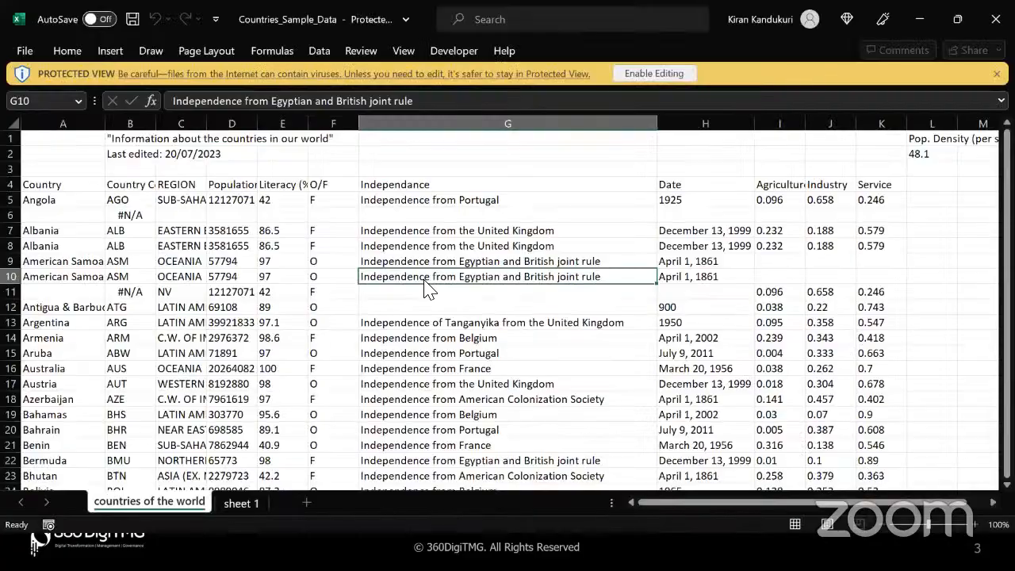
Check the #N/A values in cells B11 and B6, then close the workbook
left_click(128, 295)
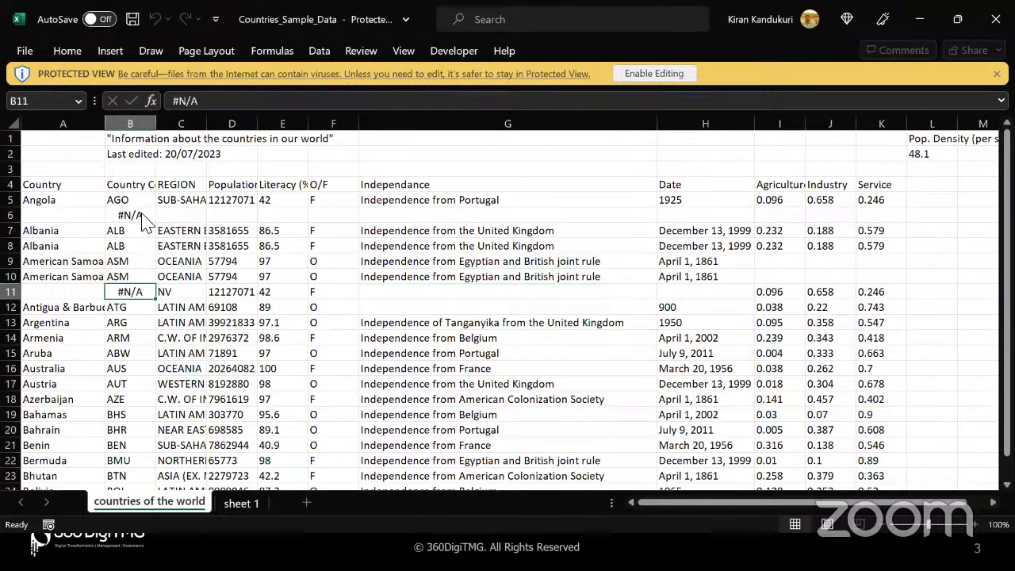
left_click(143, 222)
left_click(146, 293)
left_click(145, 215)
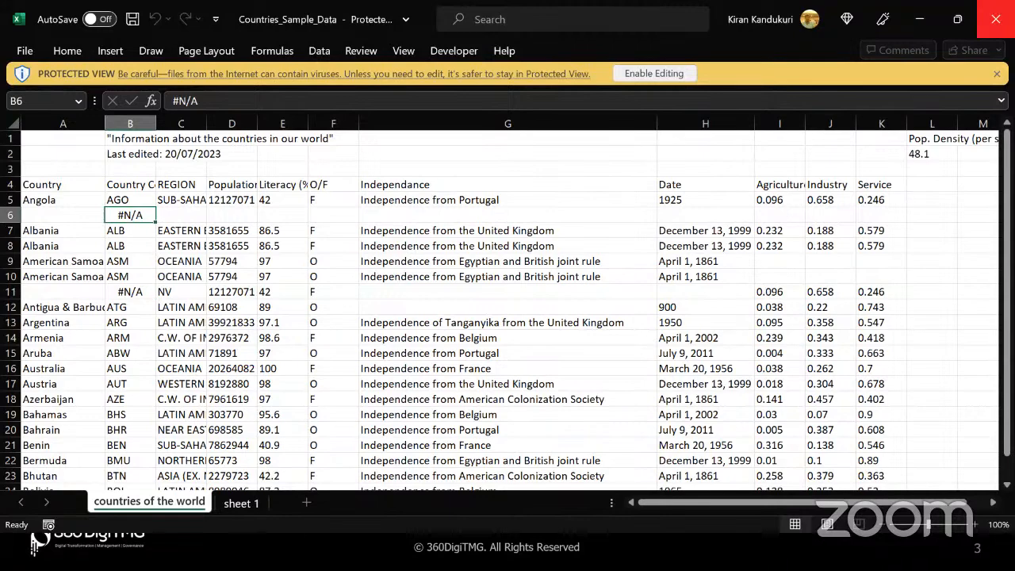
left_click(995, 19)
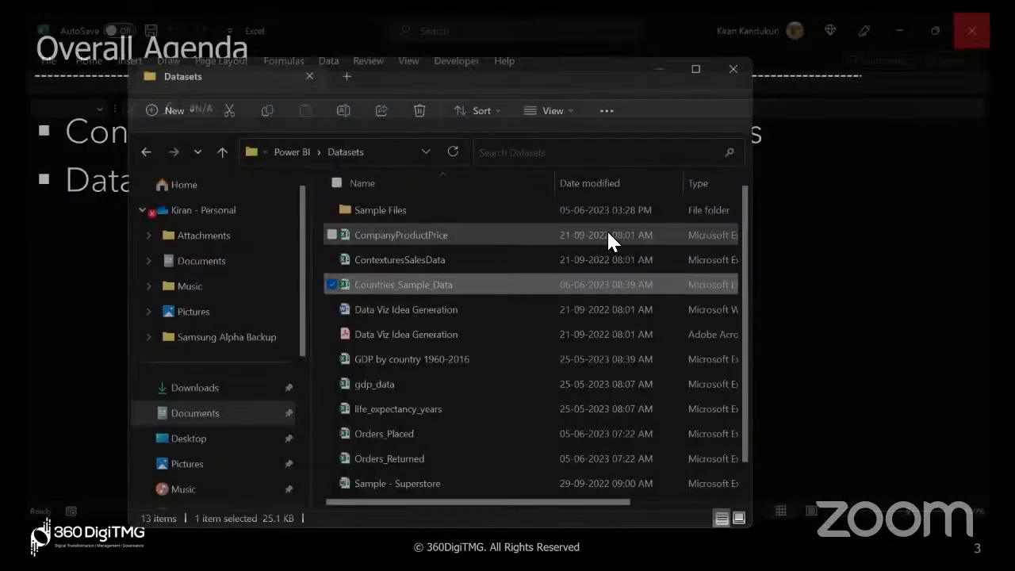
Close the Datasets folder window and return to the Power Query Editor
left_click(733, 69)
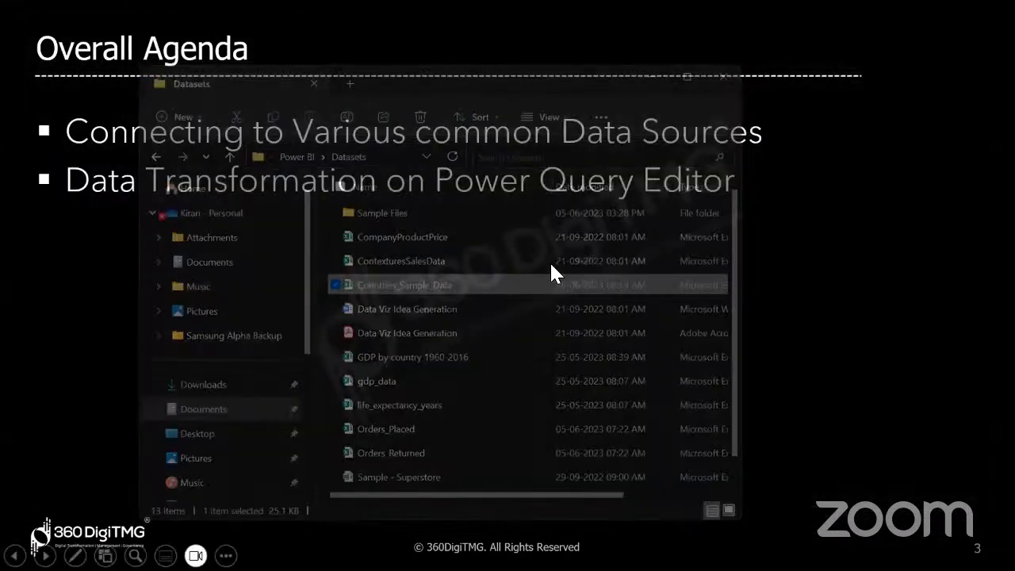
key("alt+Tab")
key("Tab")
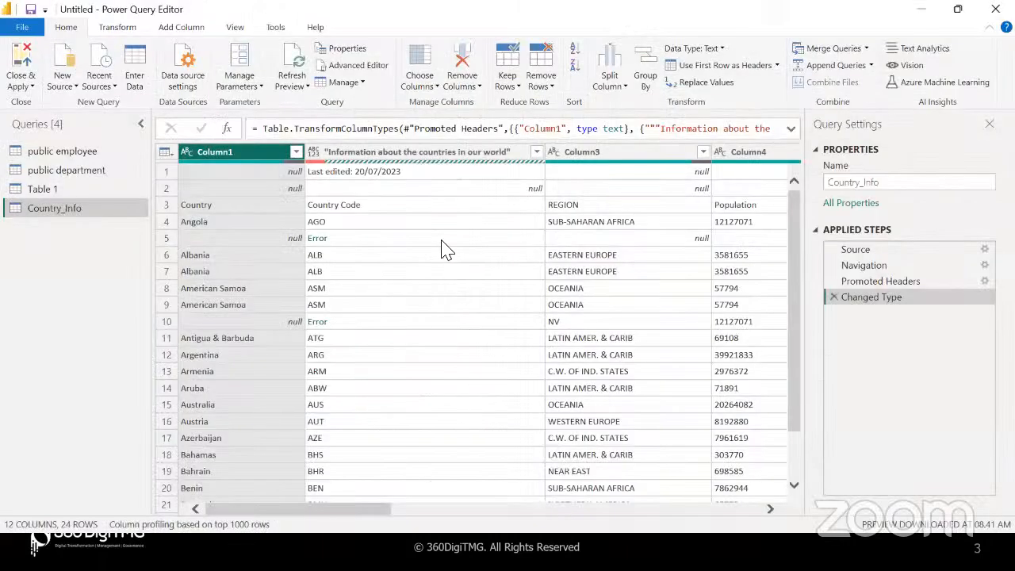
left_click(435, 210)
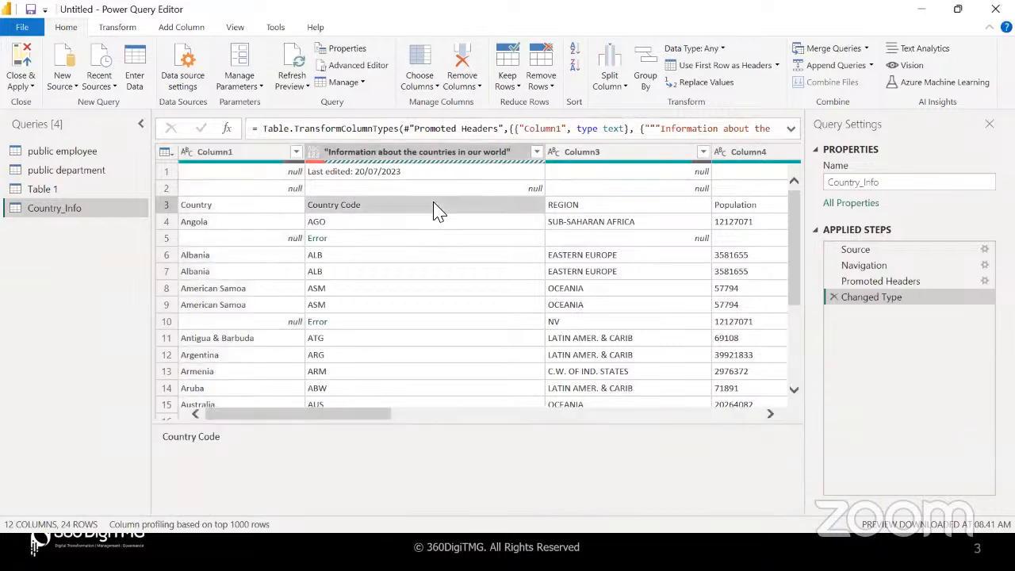
Delete Country_Info's Changed Type and Promoted Headers steps, restoring the raw rows
left_click(834, 297)
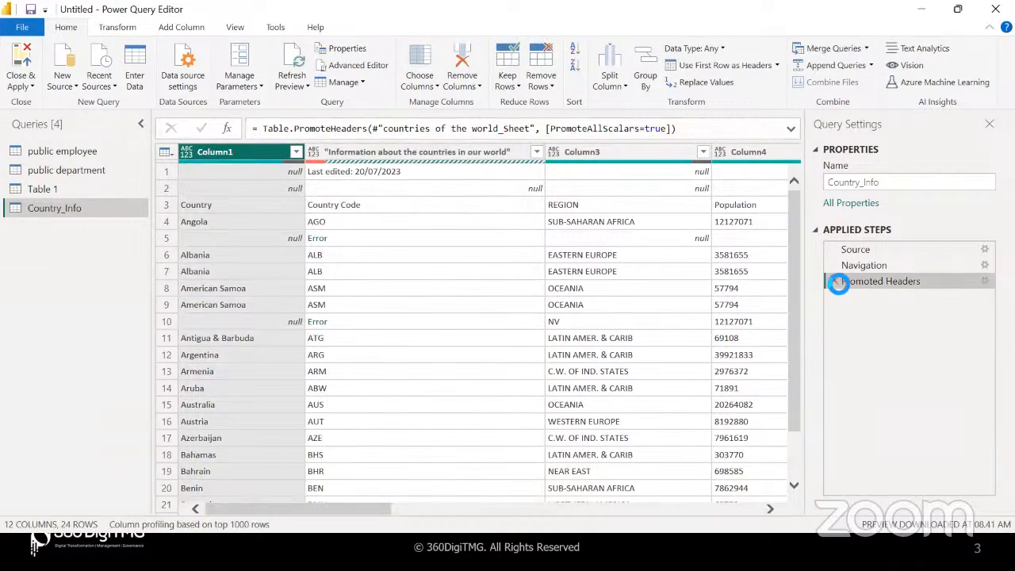
left_click(835, 281)
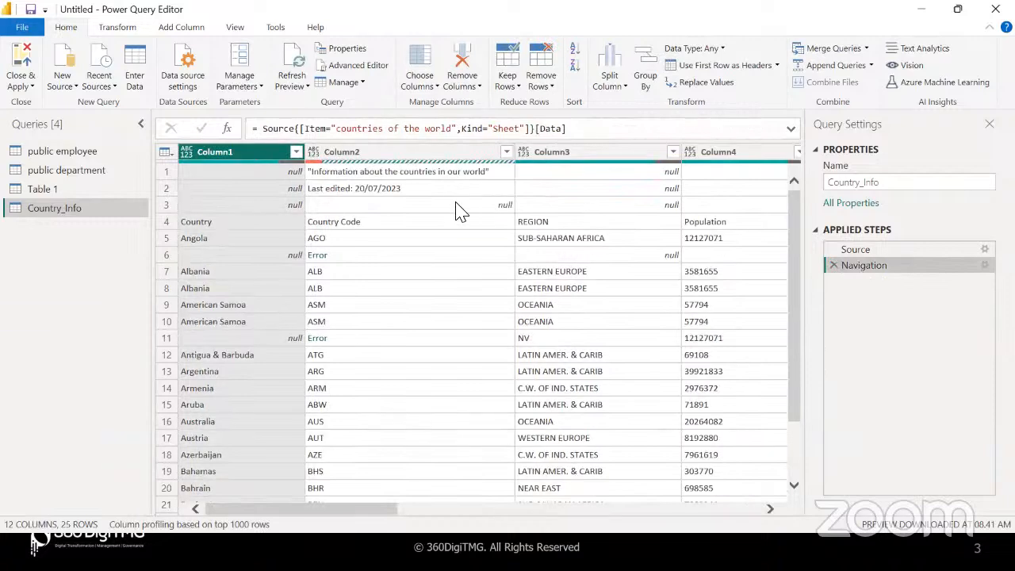
left_click(453, 206)
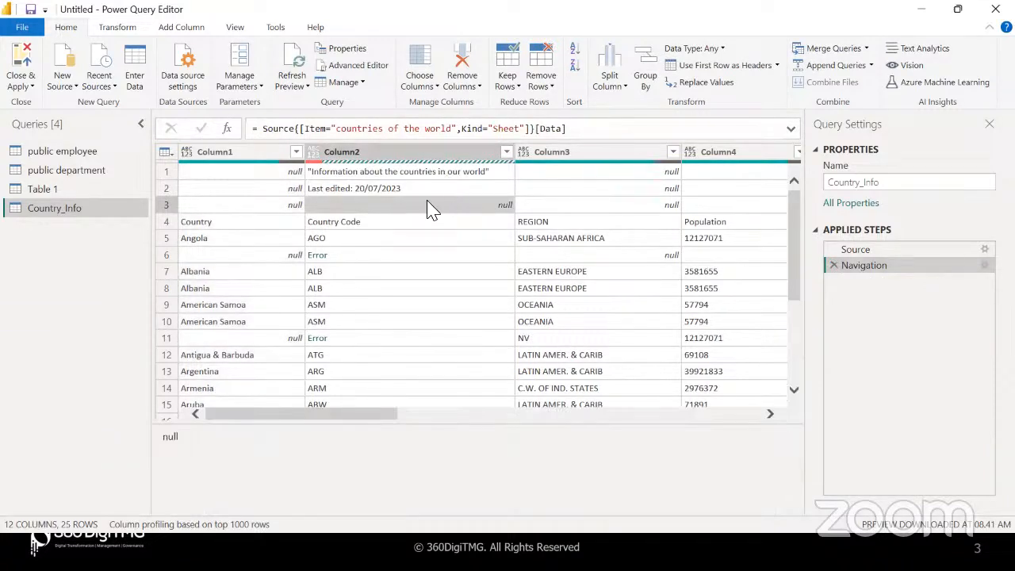
left_click(552, 87)
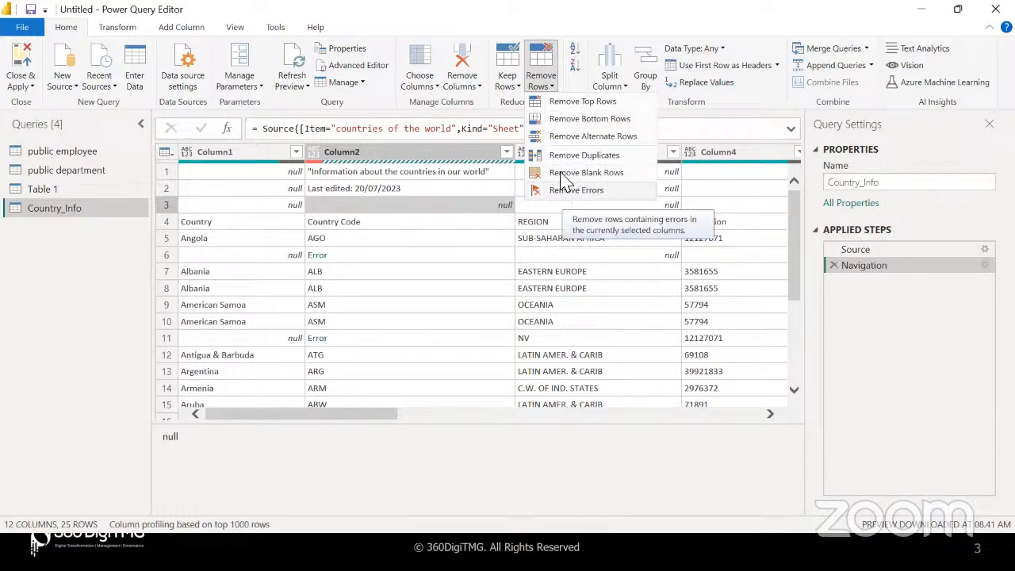
Remove the top 3 rows and promote the first row to column headers
left_click(564, 103)
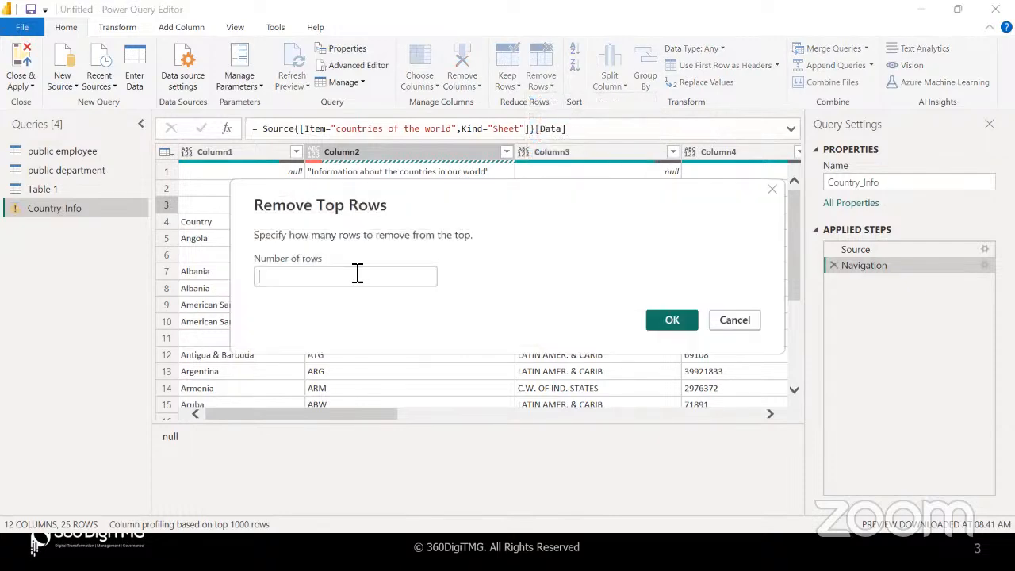
type("3")
left_click(670, 320)
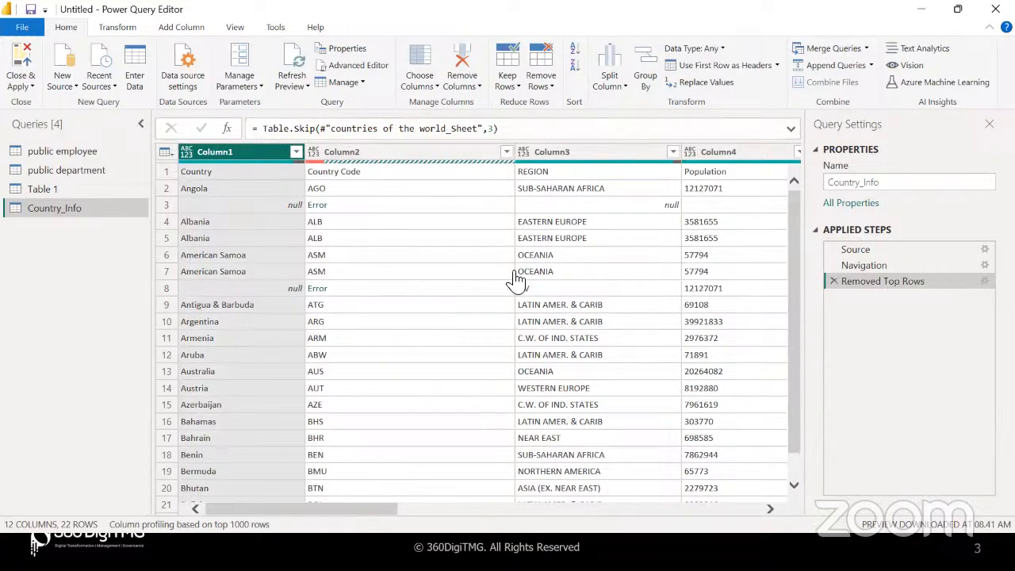
left_click(287, 181)
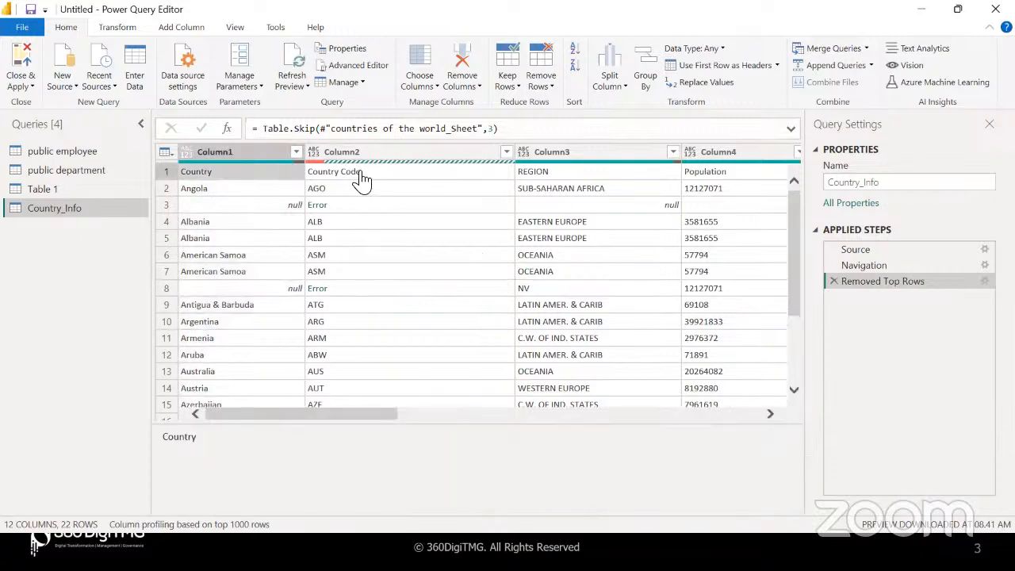
left_click(360, 174)
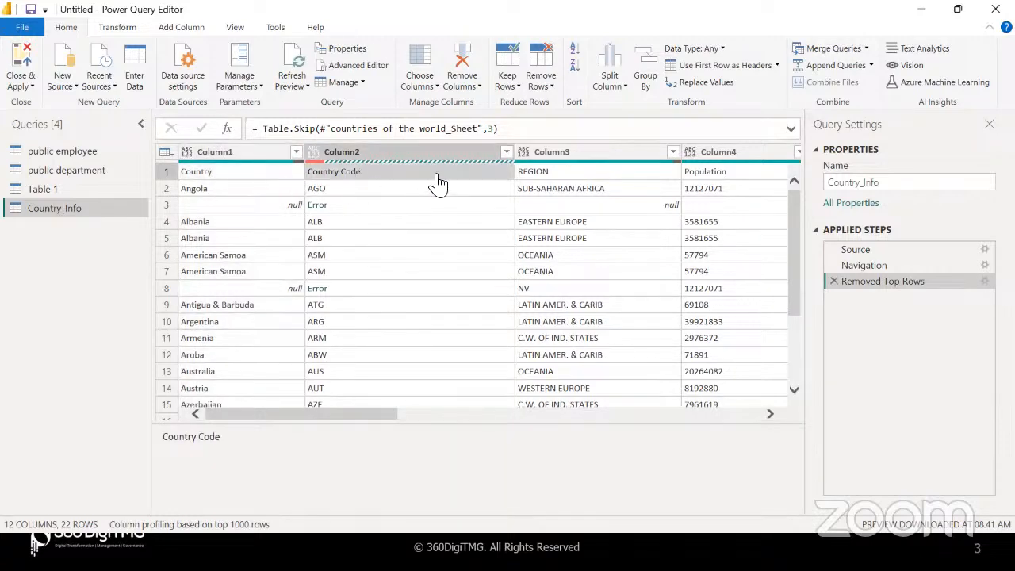
left_click(718, 66)
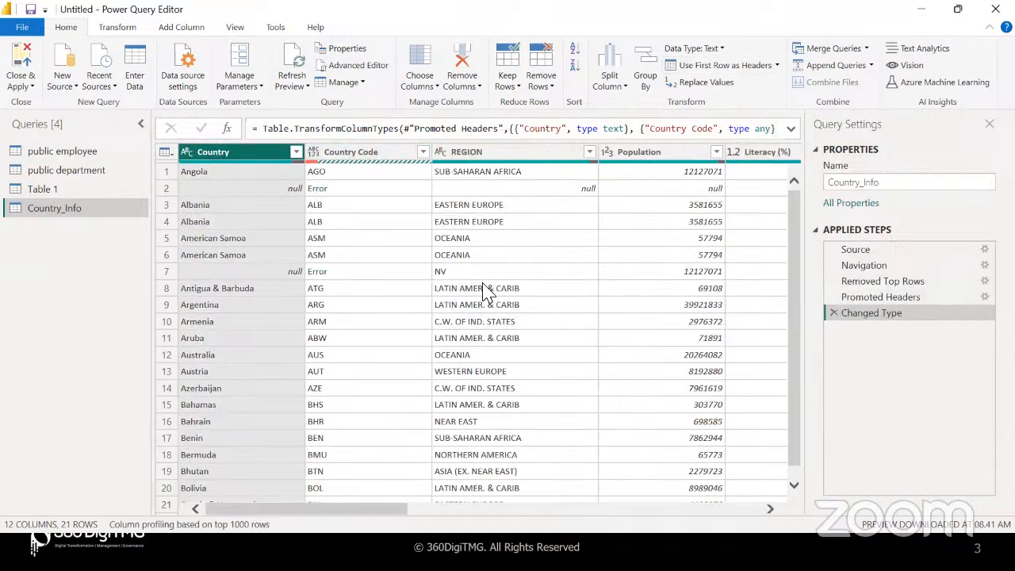
Remove rows with errors in the Country Code column
left_click(352, 153)
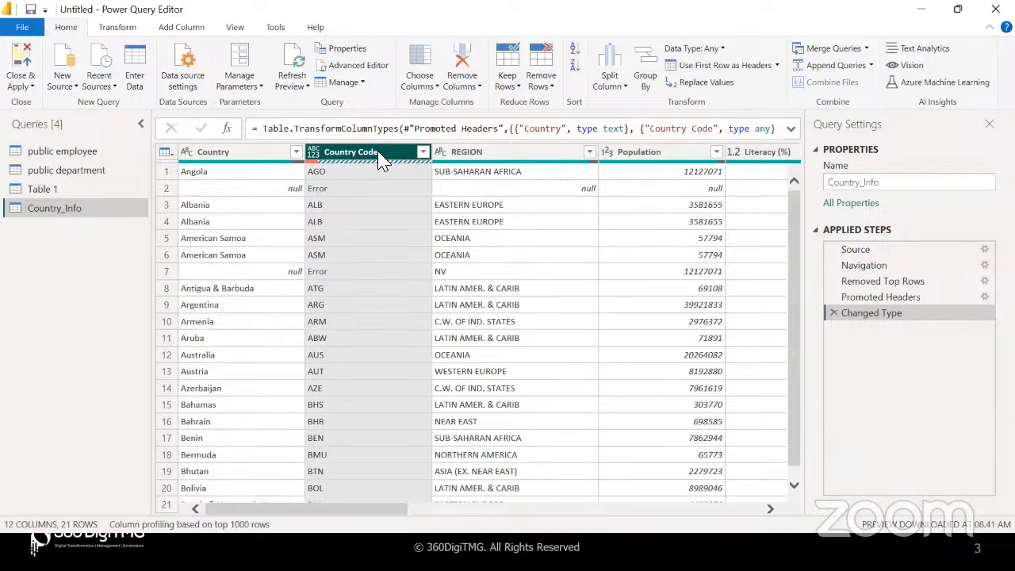
left_click(551, 87)
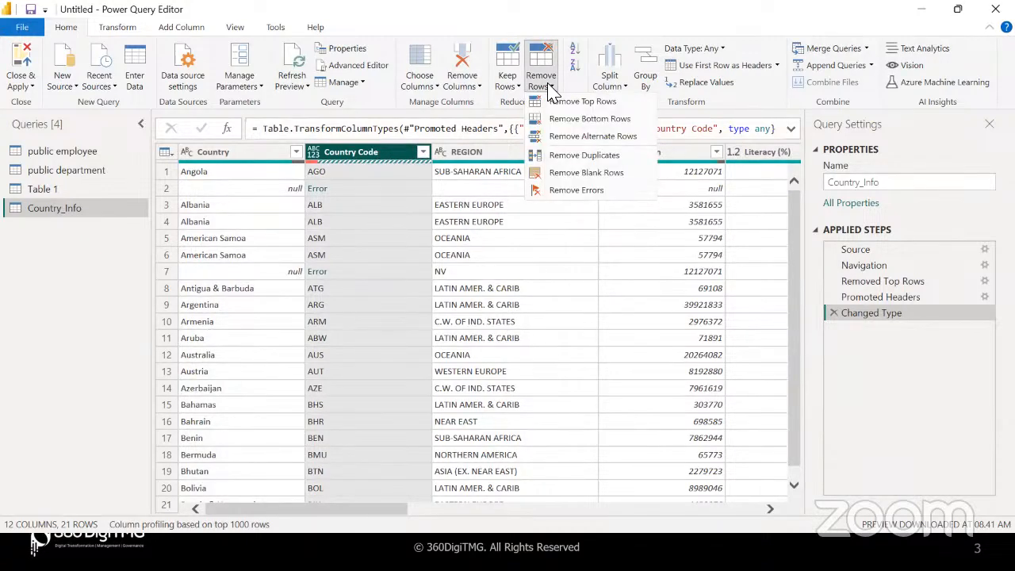
left_click(574, 191)
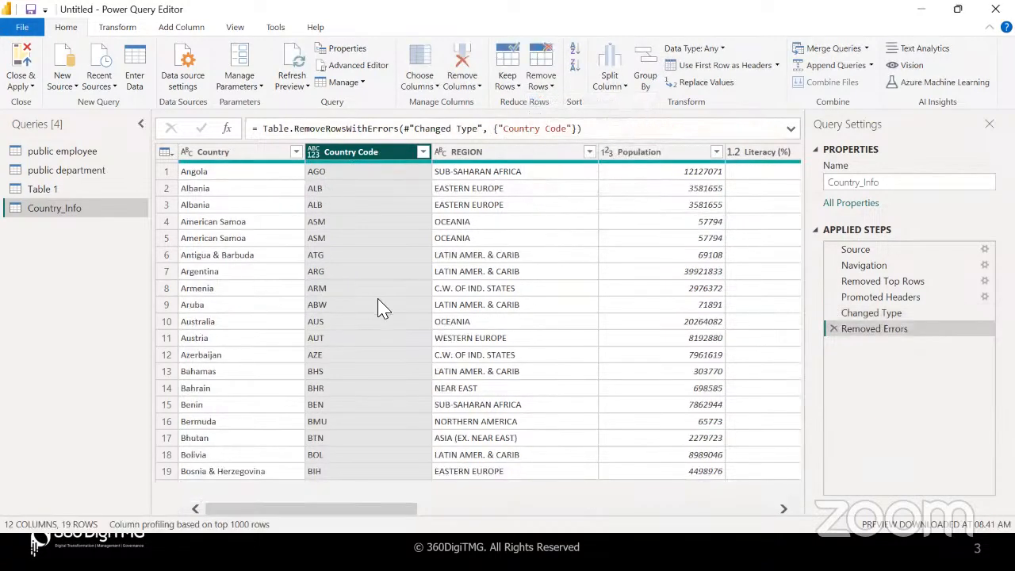
left_click(552, 85)
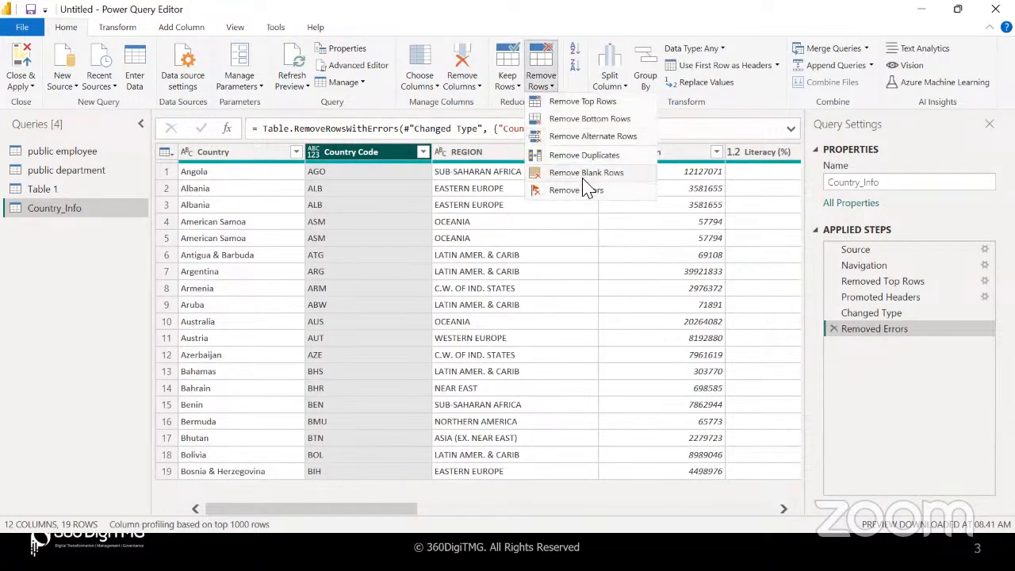
left_click(431, 176)
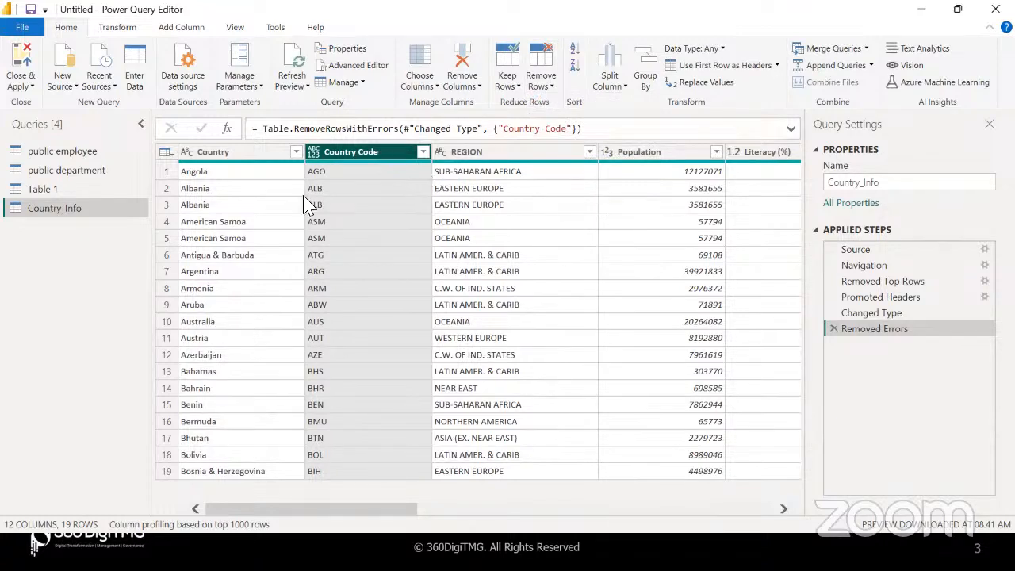
Review the remaining rows, spotting the repeated Albania entries
left_click(168, 192)
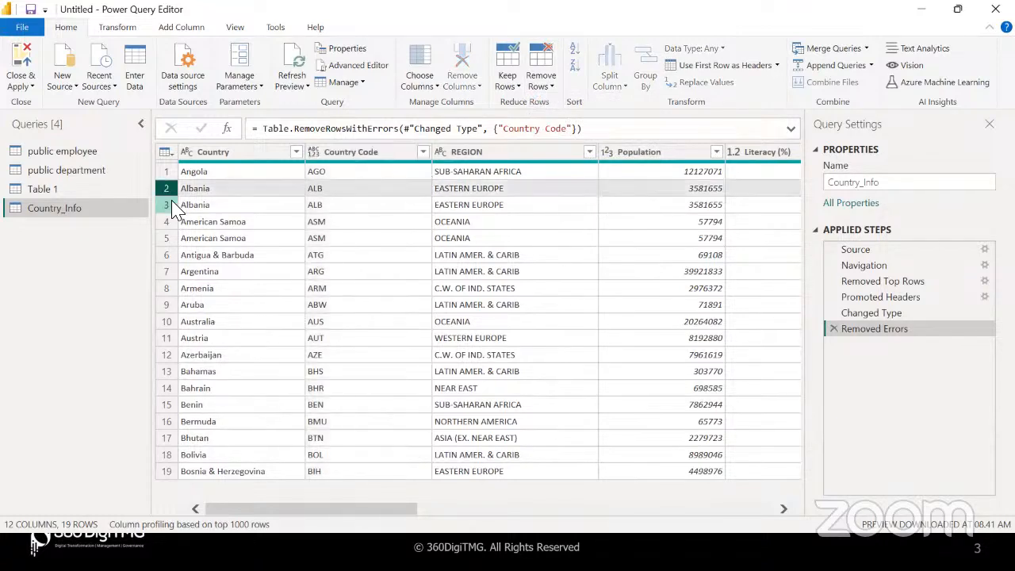
left_click(230, 195)
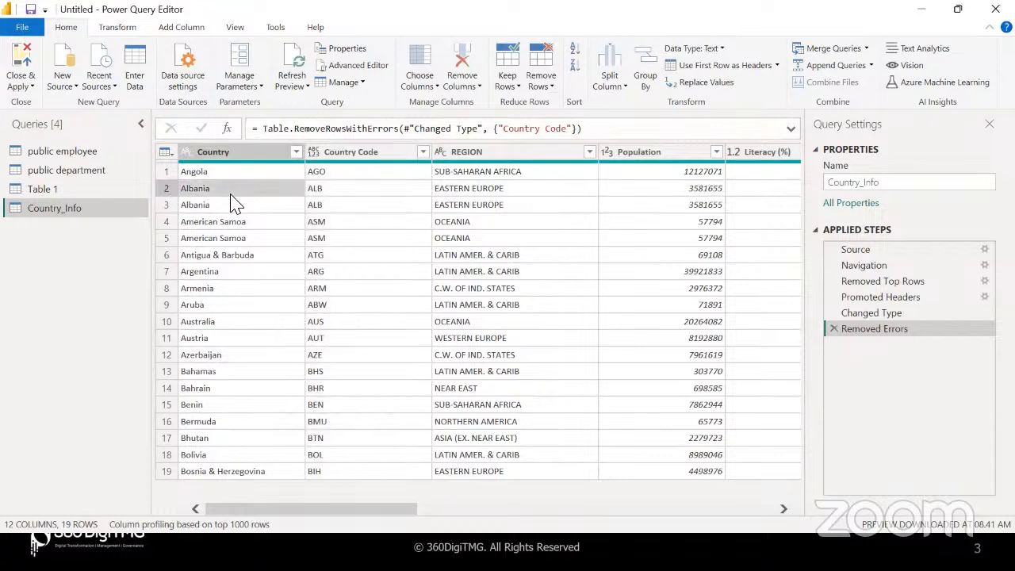
left_click(269, 222)
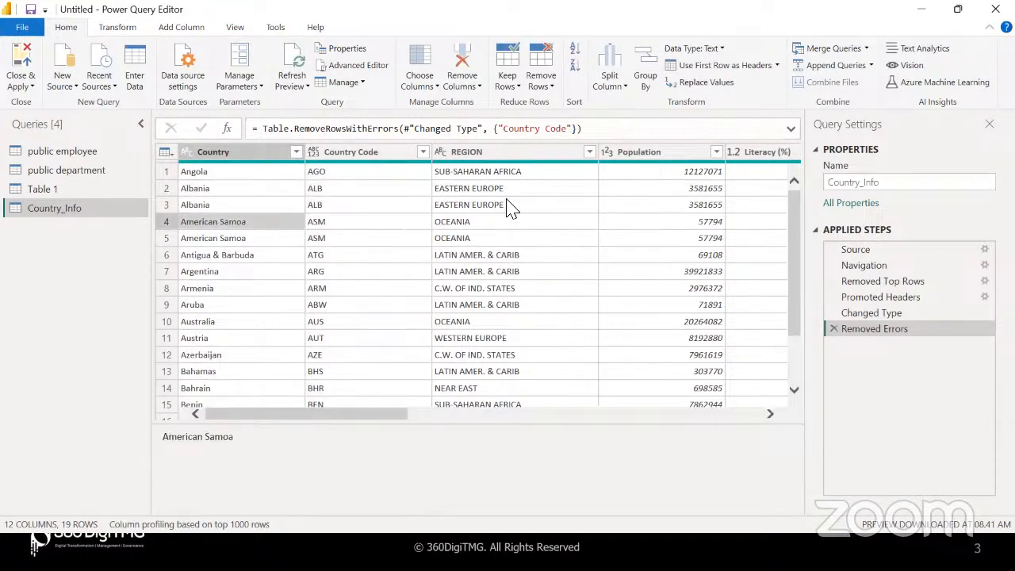
scroll(511, 206, "right", 5)
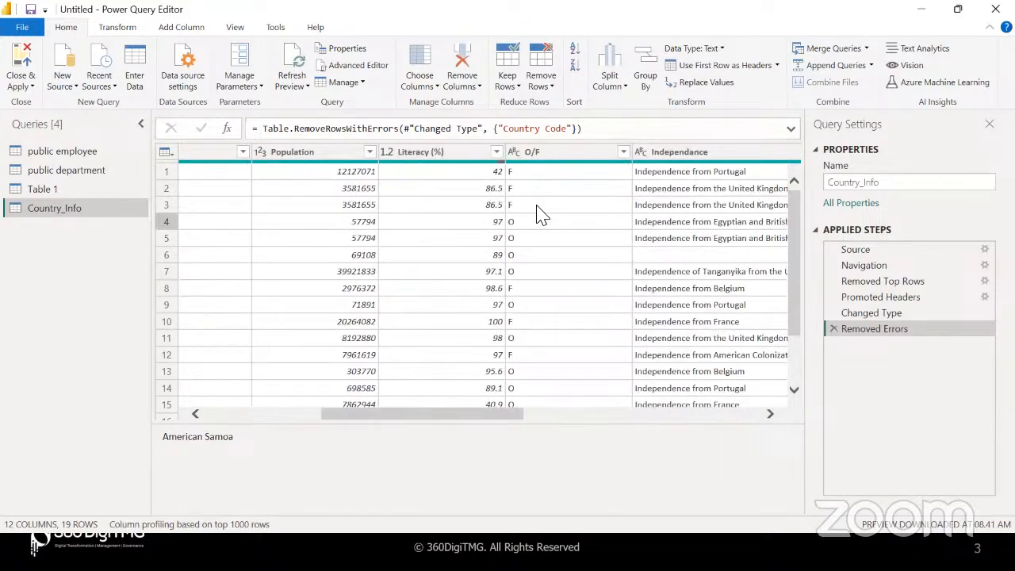
scroll(640, 214, "right", 5)
scroll(641, 214, "right", 3)
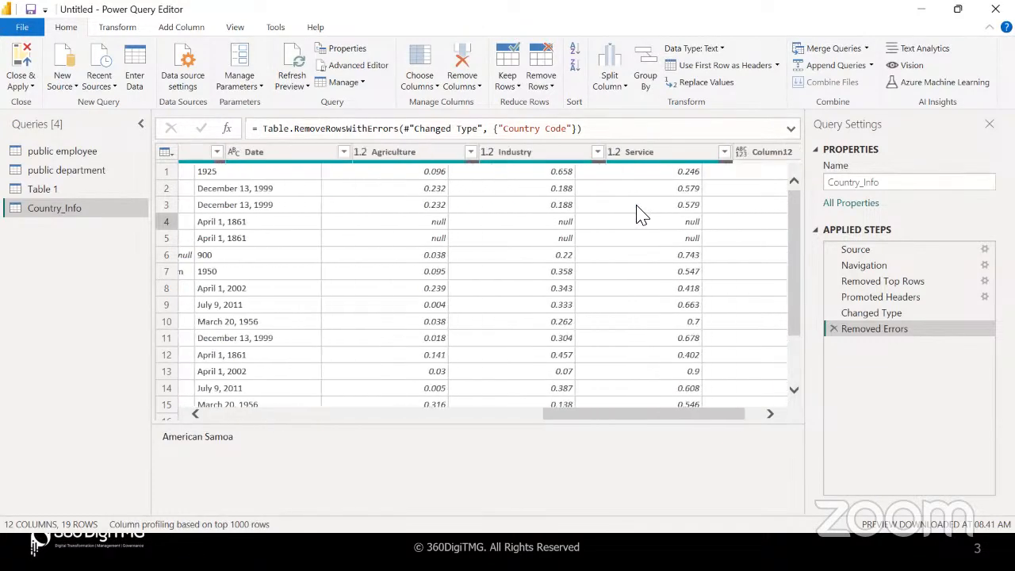
scroll(644, 214, "left", 12)
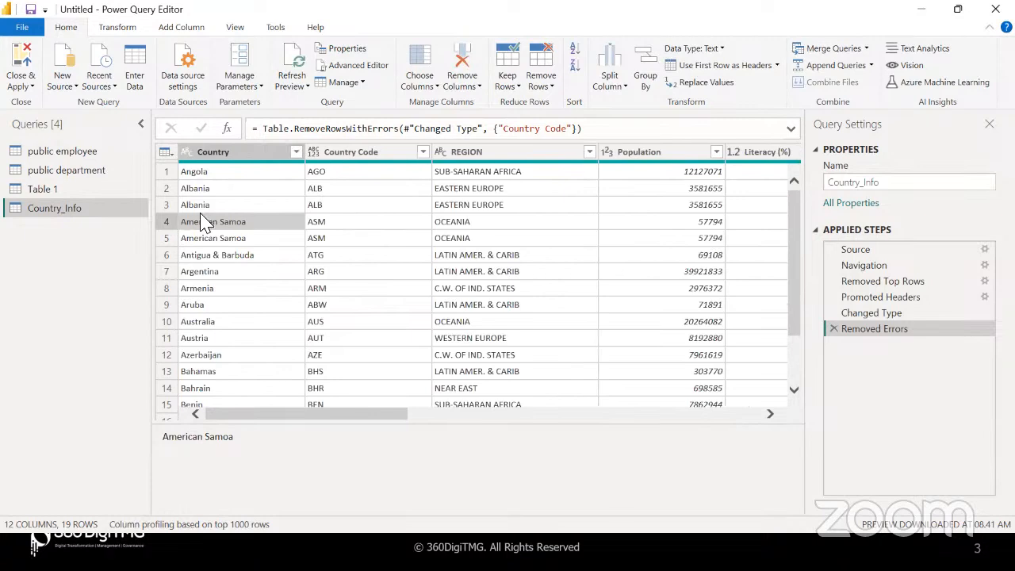
left_click(554, 89)
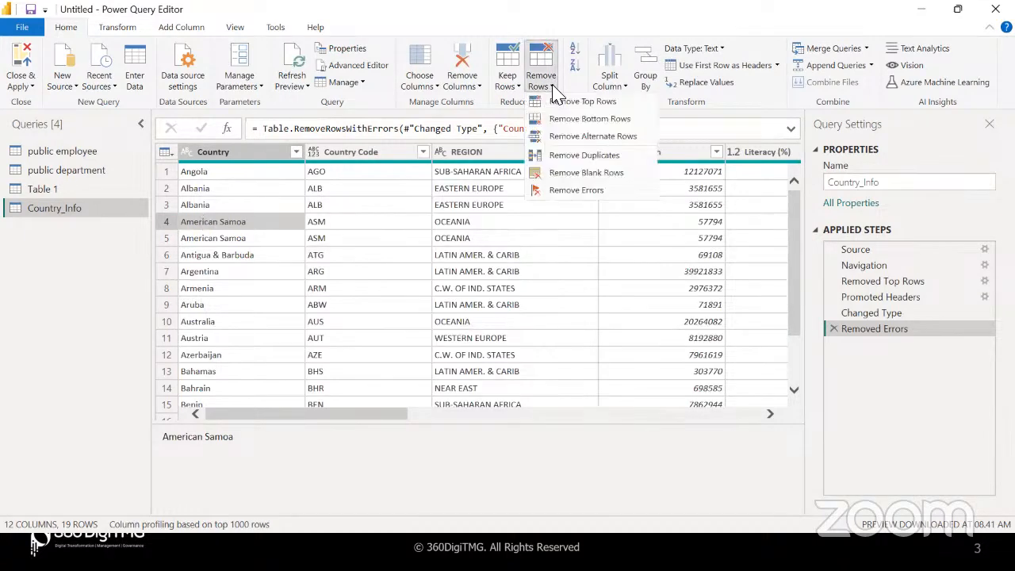
Remove duplicates on the Country column, leaving 17 unique countries
left_click(234, 160)
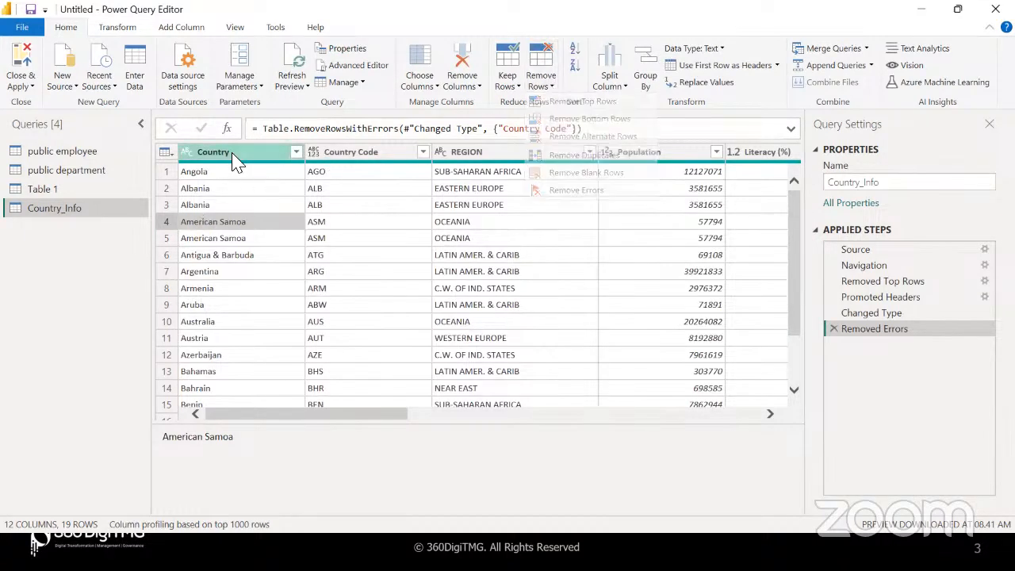
left_click(234, 159)
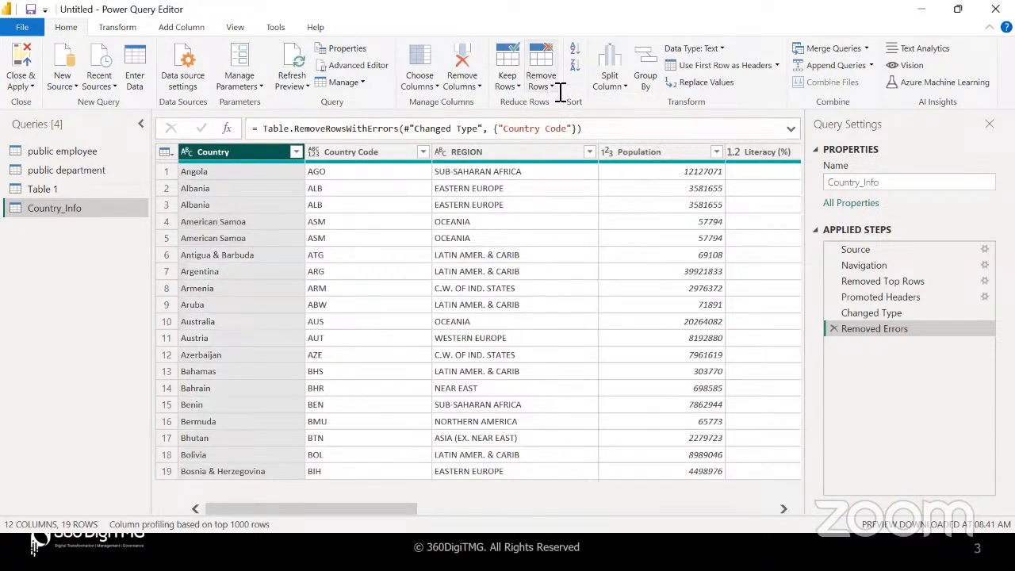
left_click(558, 90)
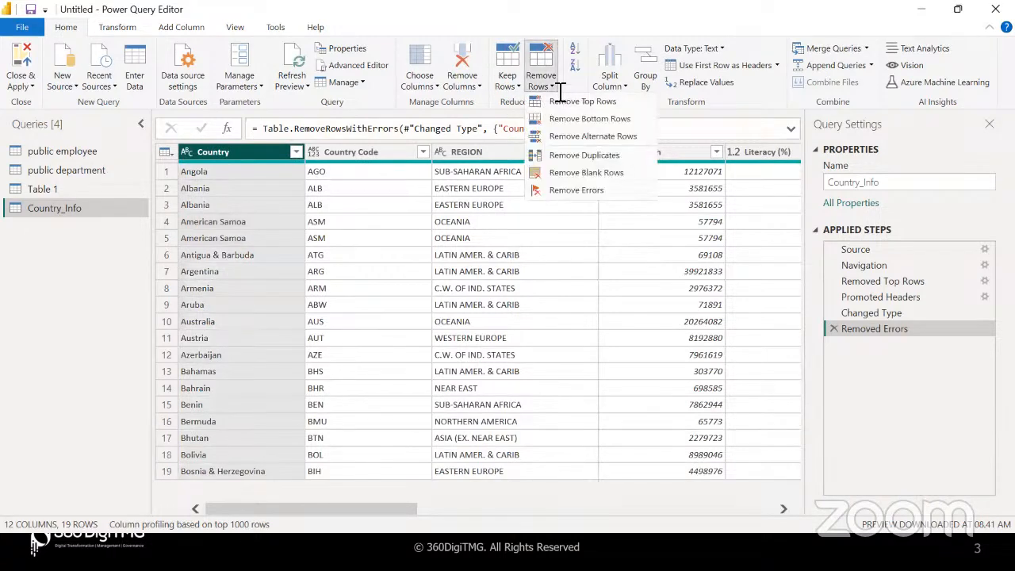
left_click(584, 155)
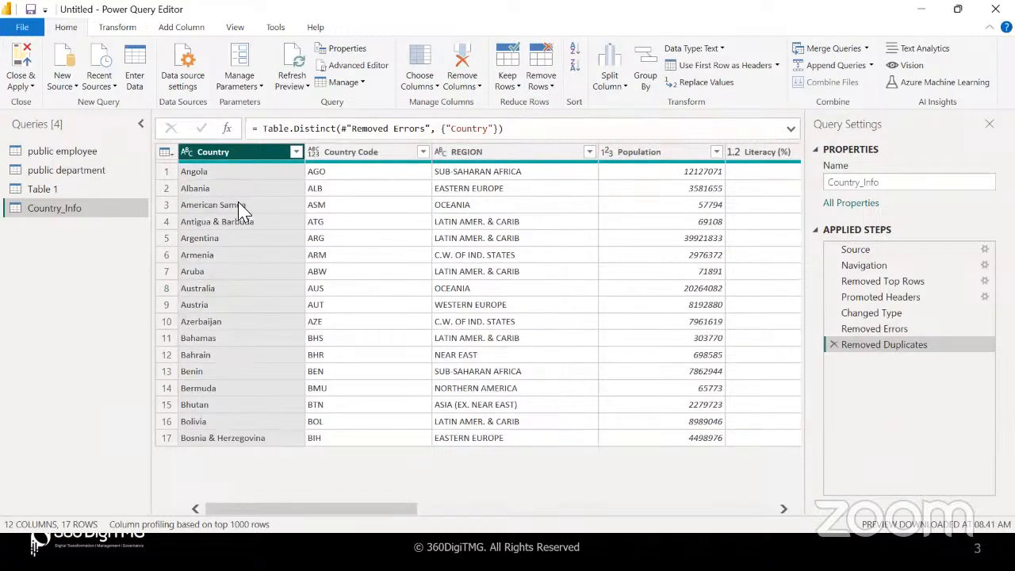
left_click(519, 154)
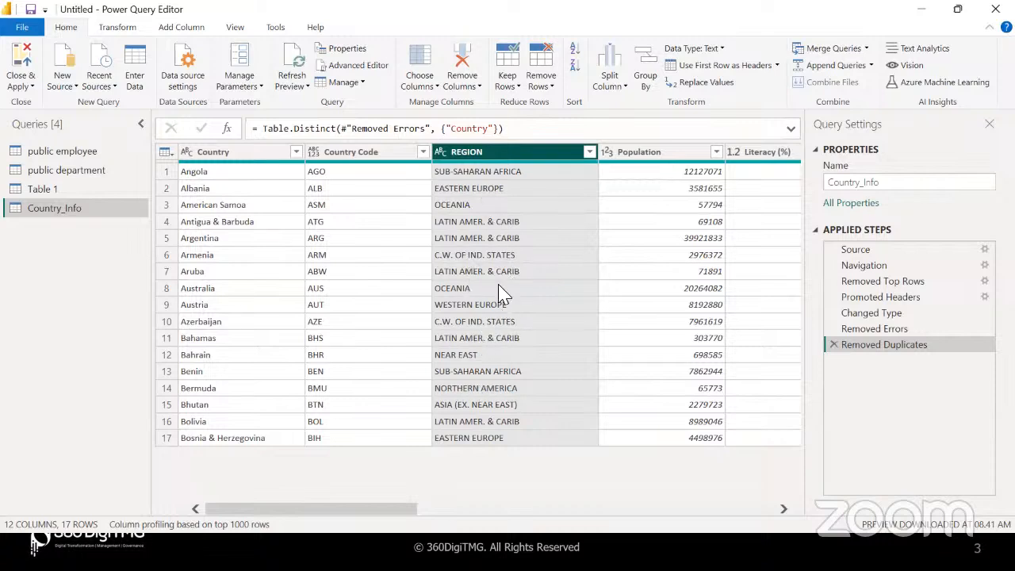
Remove duplicates on the REGION column, leaving 9 rows with one country per region
left_click(589, 152)
left_click(589, 156)
left_click(550, 89)
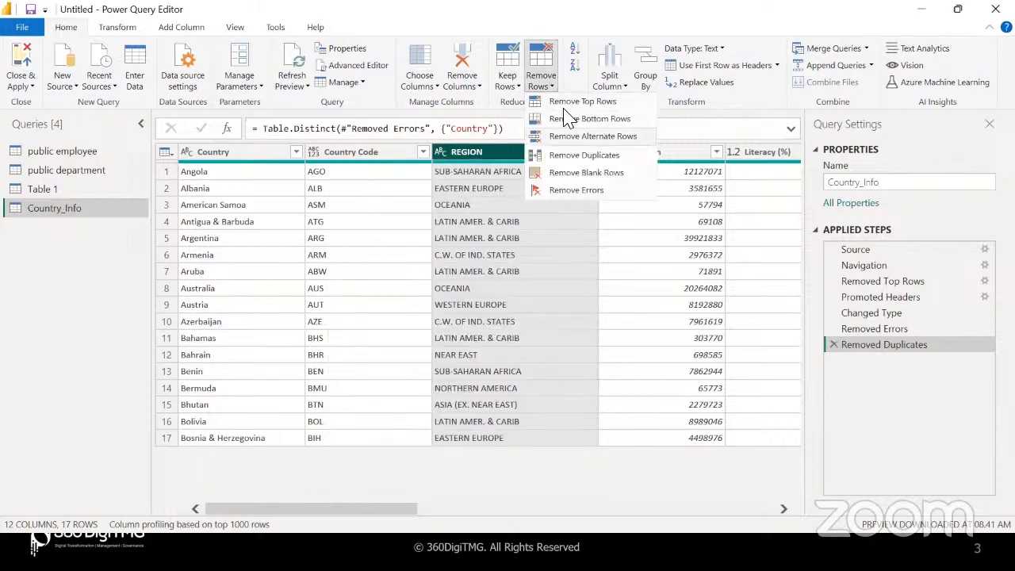
left_click(575, 156)
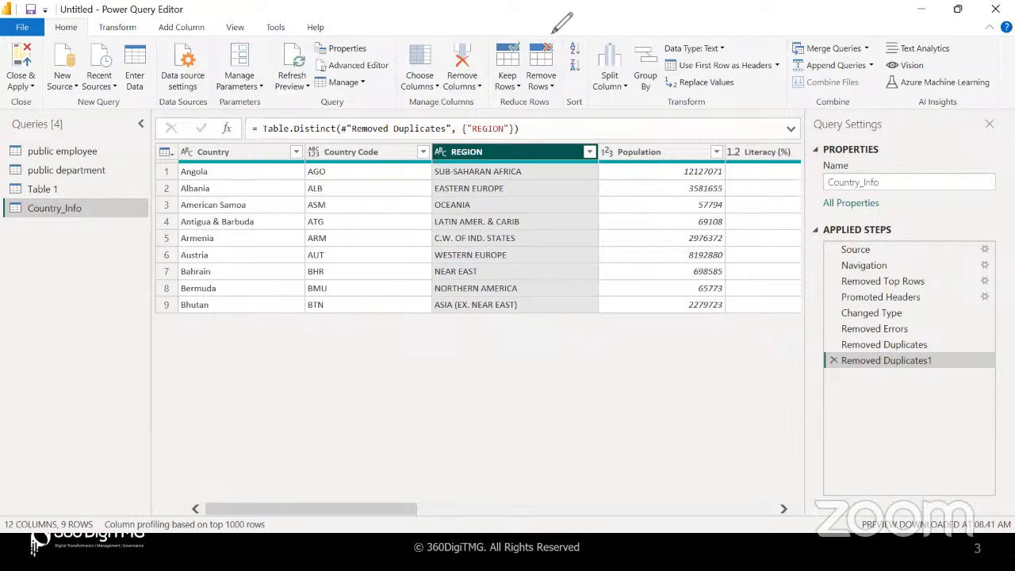
mouse_move(485, 113)
left_mouse_down()
mouse_move(292, 115)
mouse_move(258, 144)
mouse_move(412, 154)
mouse_move(519, 143)
mouse_move(482, 118)
mouse_move(553, 138)
mouse_move(591, 125)
mouse_move(603, 147)
left_mouse_up()
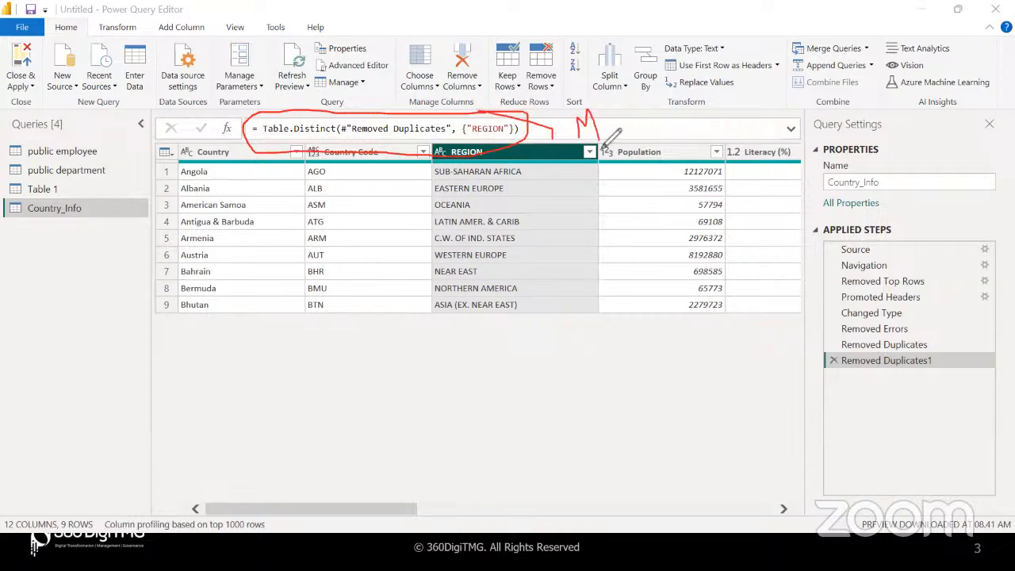
left_click(652, 88)
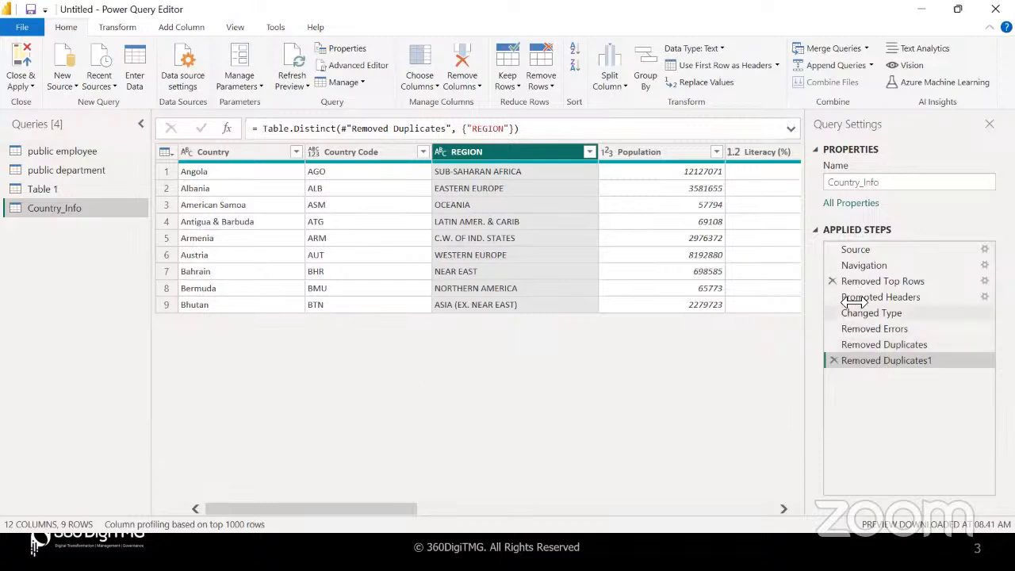
Delete the Removed Duplicates1 step so Country_Info is deduplicated by Country only again
left_click(833, 360)
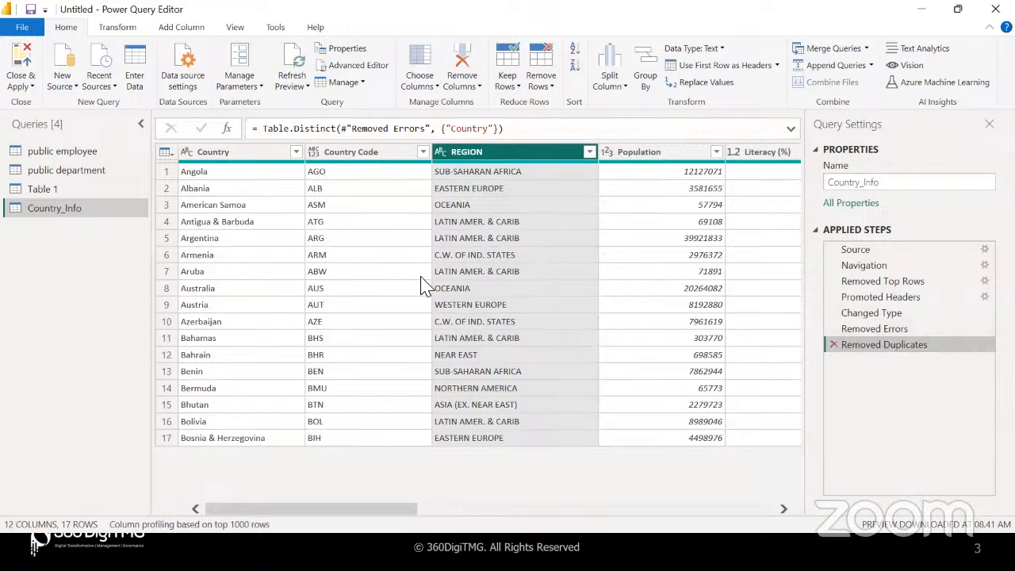
left_click(252, 238)
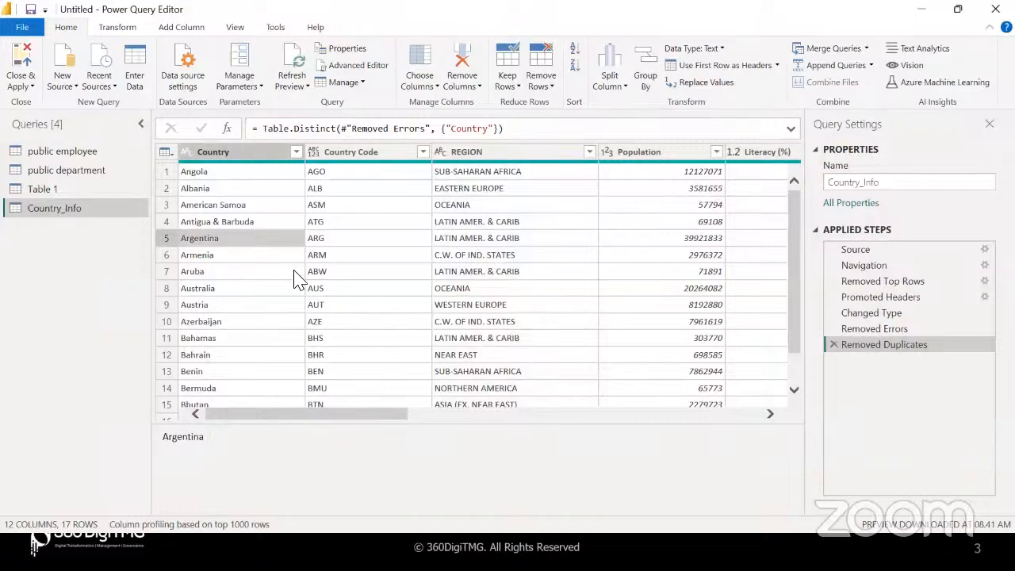
left_click(553, 93)
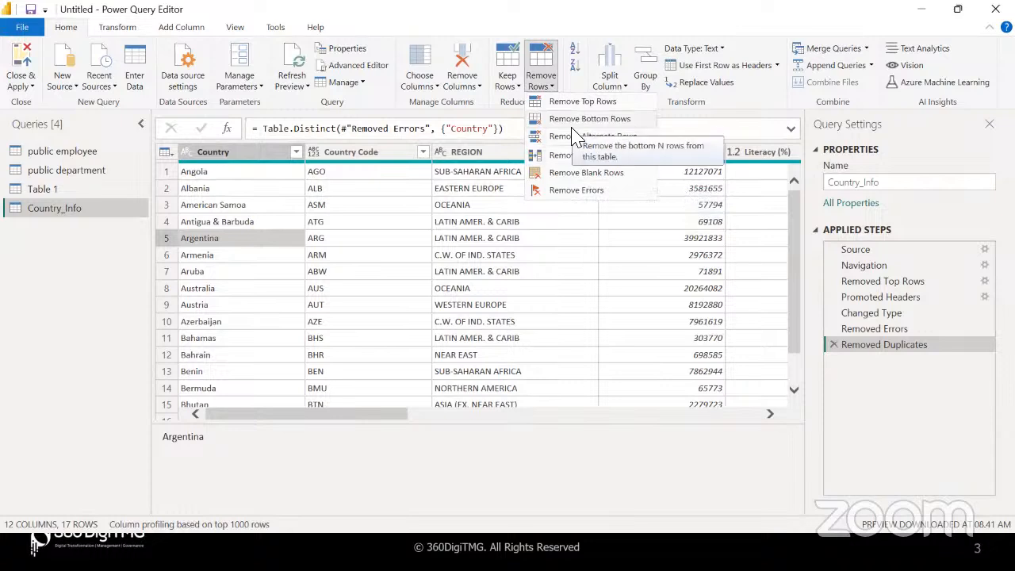
left_click(543, 278)
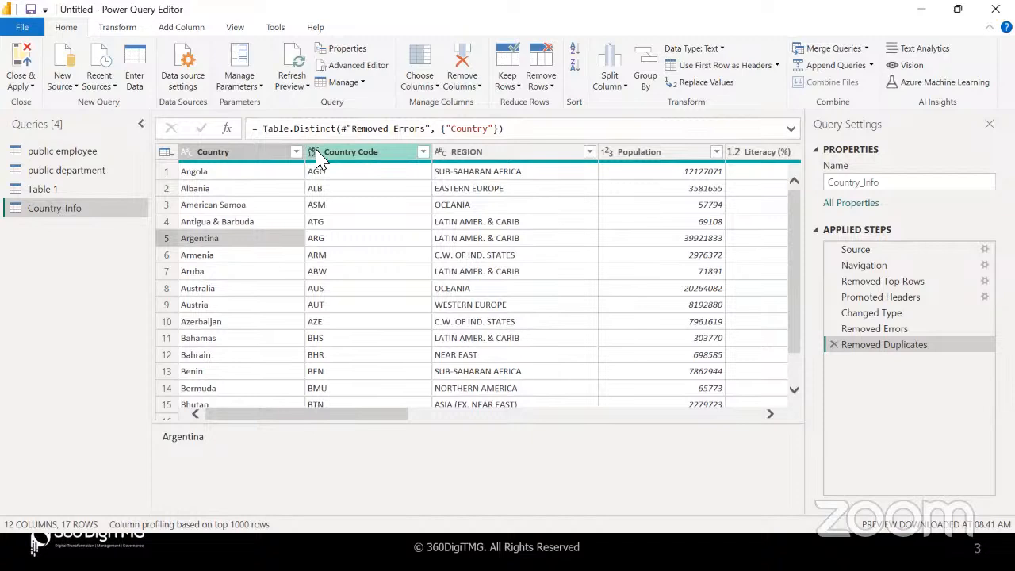
Make Country Code a Text column and Literacy (%) a Percentage column
left_click(315, 153)
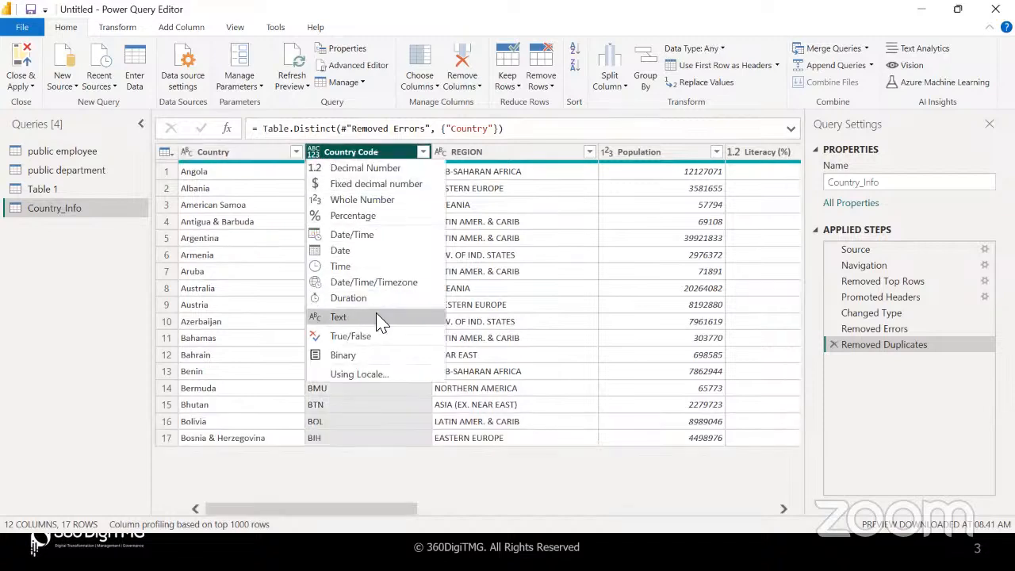
left_click(378, 318)
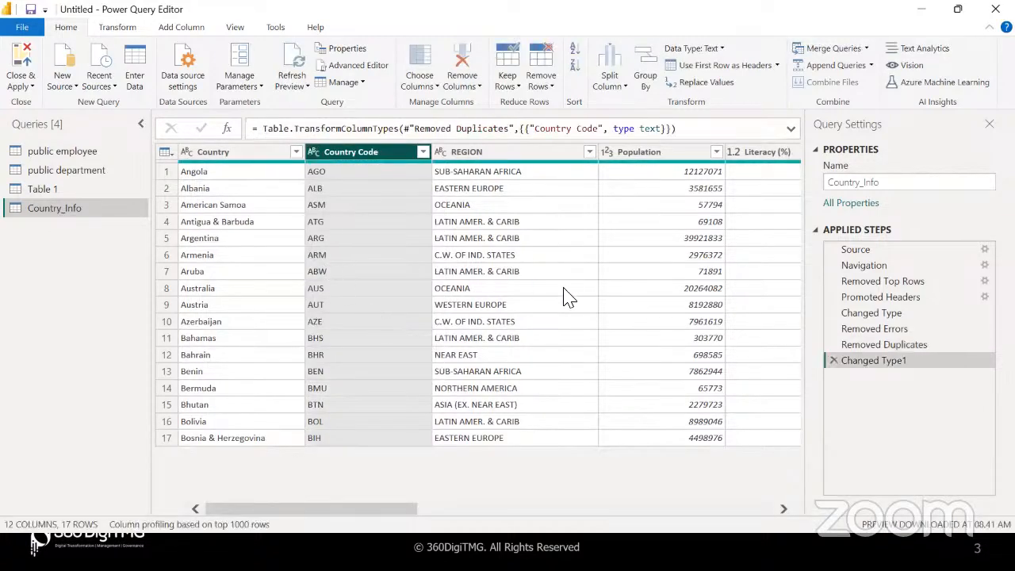
scroll(564, 293, "right", 5)
scroll(563, 261, "right", 3)
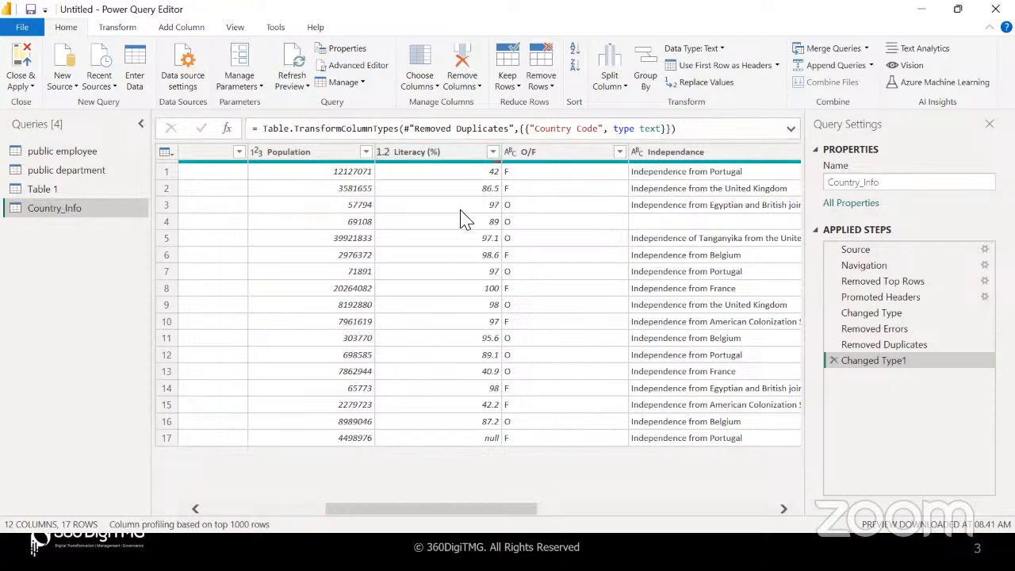
left_click(387, 152)
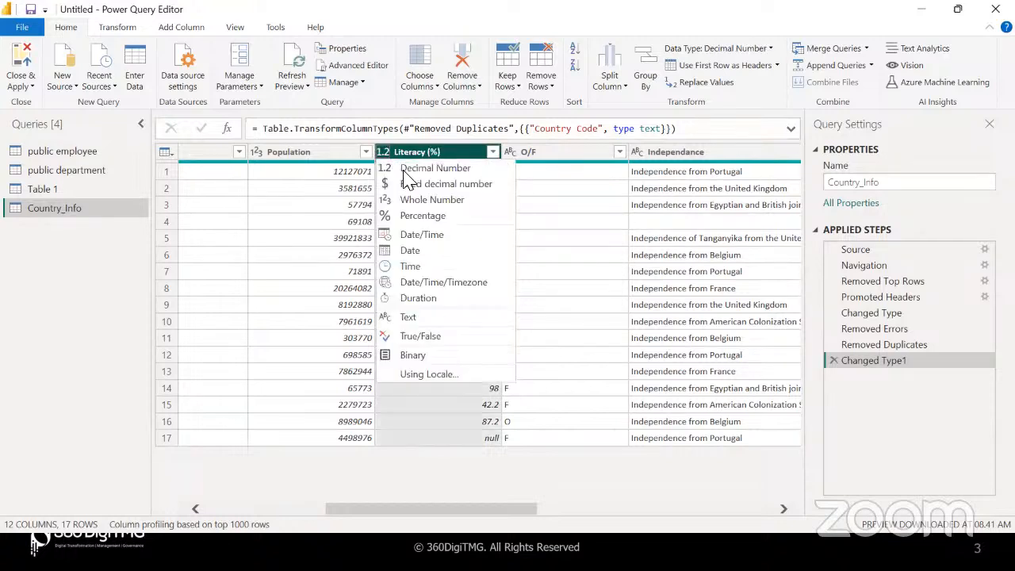
left_click(411, 156)
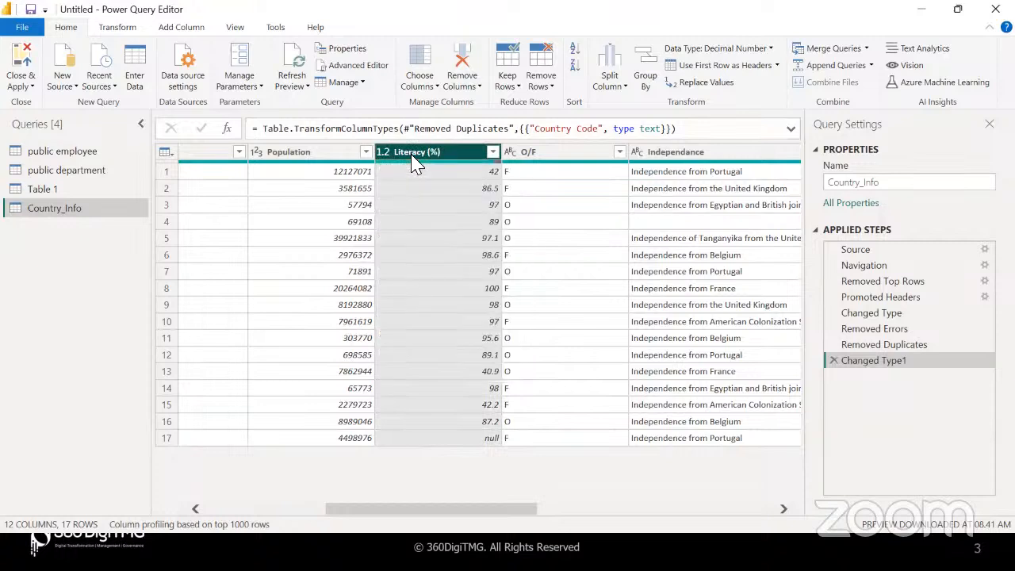
left_click(387, 155)
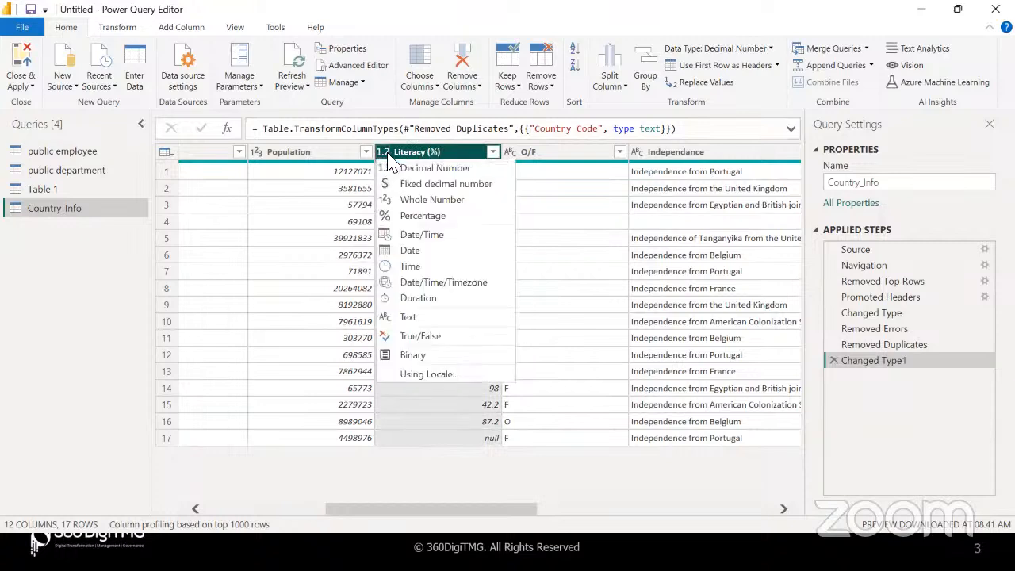
left_click(409, 217)
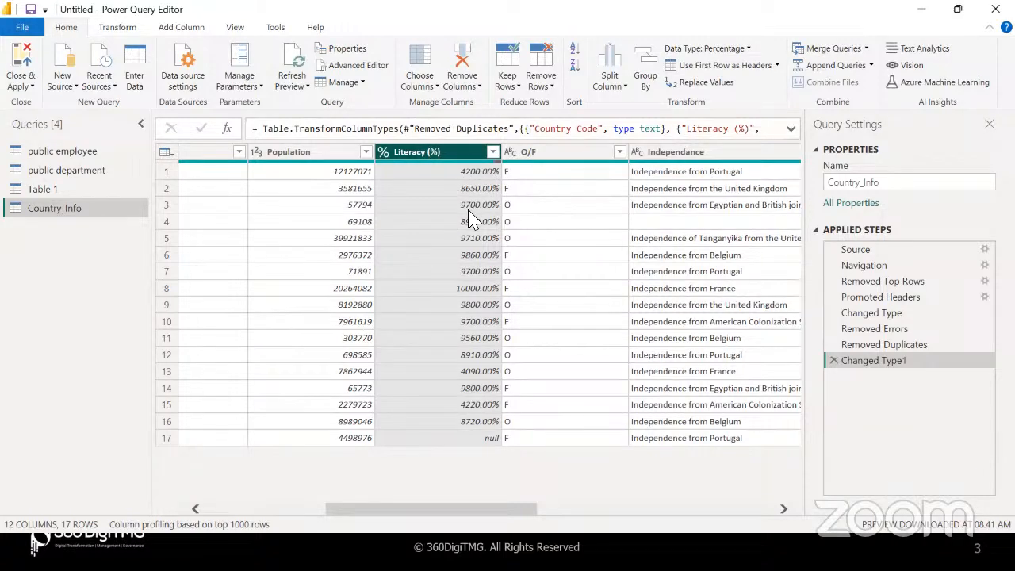
Change Literacy (%) to Decimal Number as a new Changed Type2 step
left_click(384, 153)
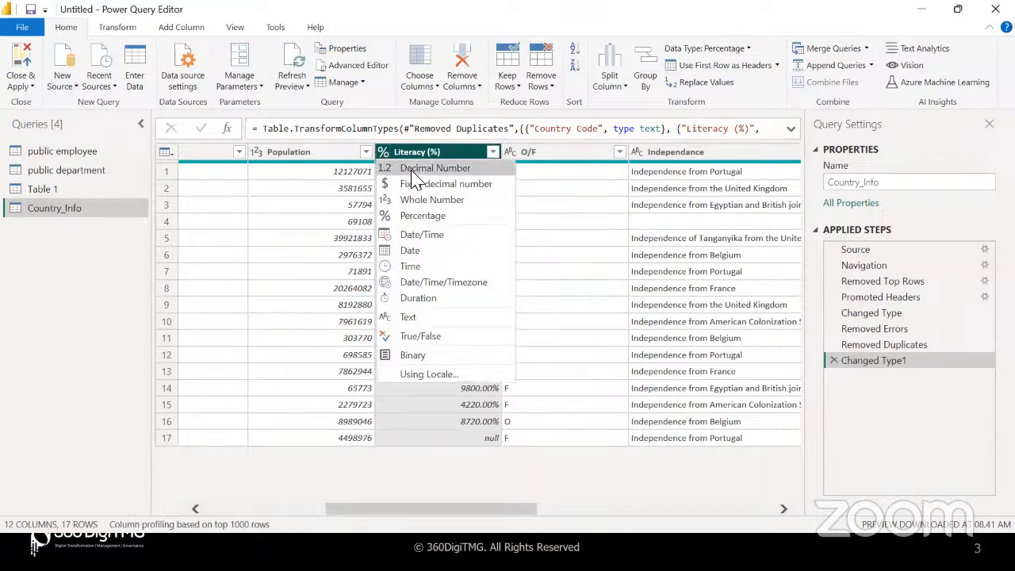
left_click(413, 176)
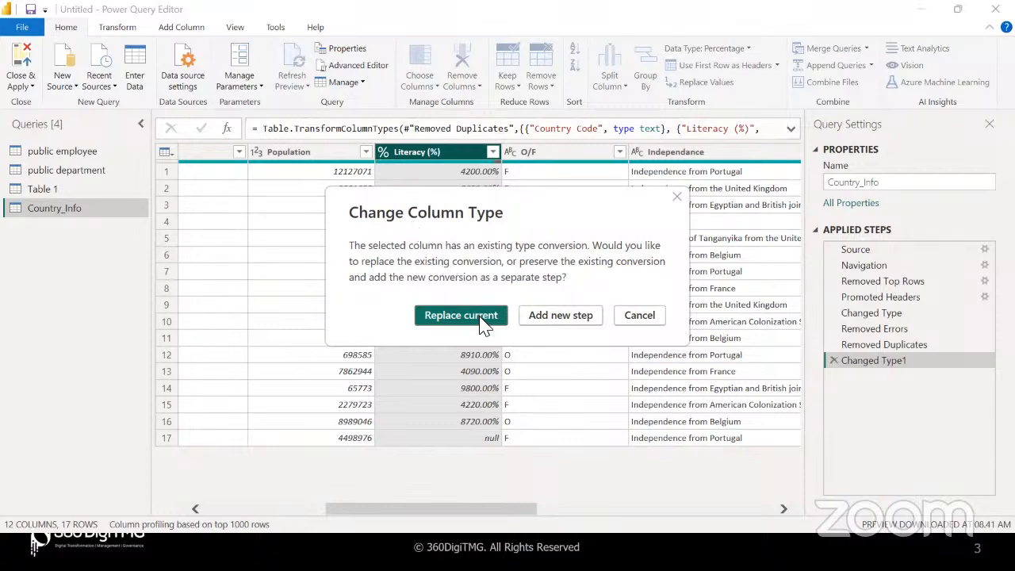
left_click(543, 317)
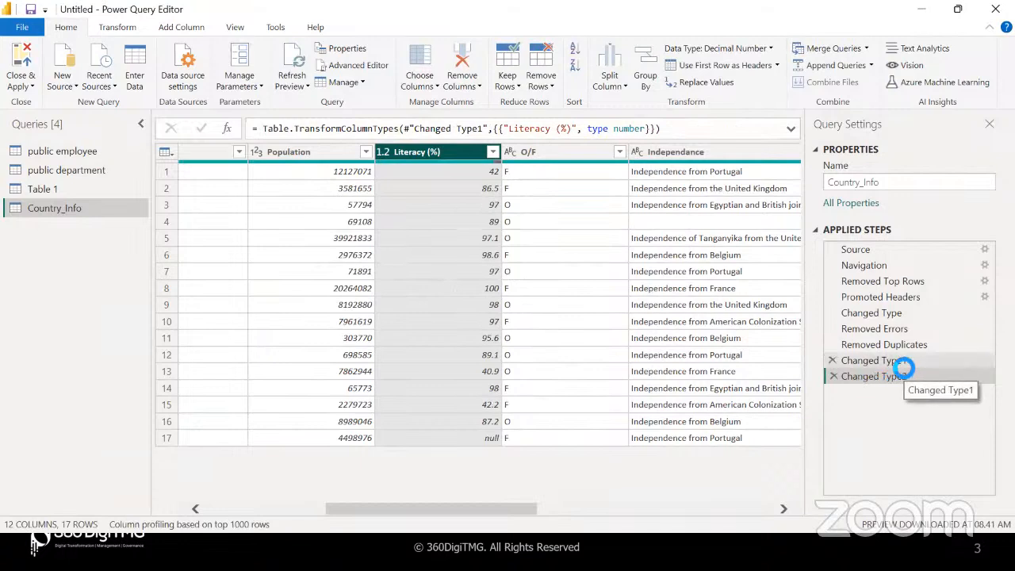
Compare the step previews, then delete the Changed Type2 and Changed Type1 steps
left_click(903, 366)
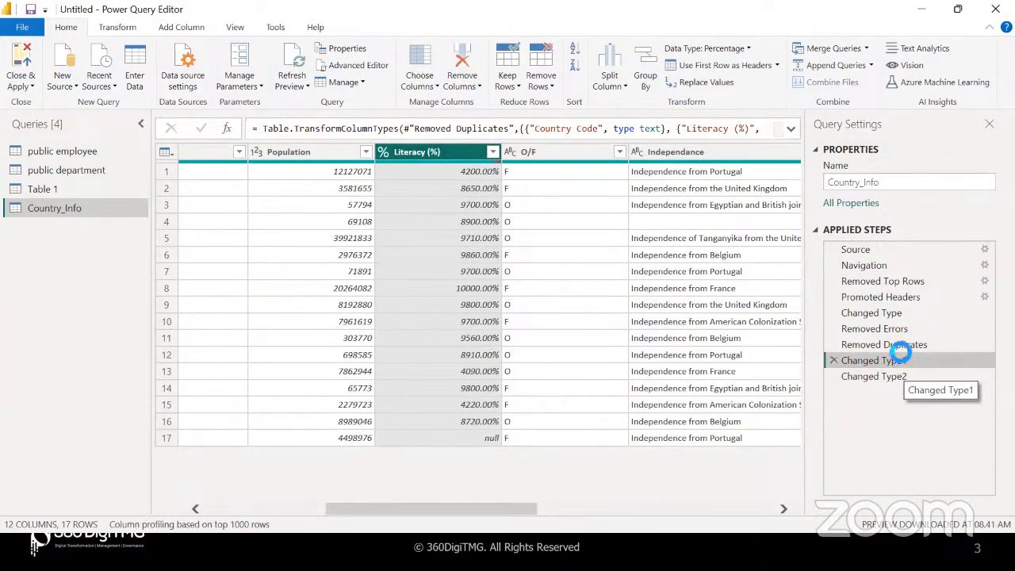
left_click(901, 344)
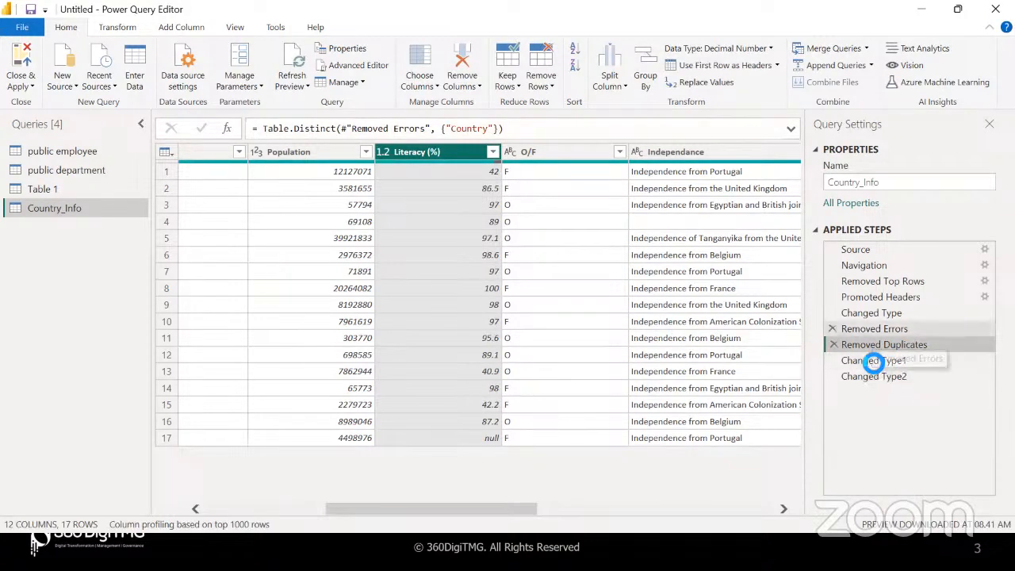
left_click(868, 363)
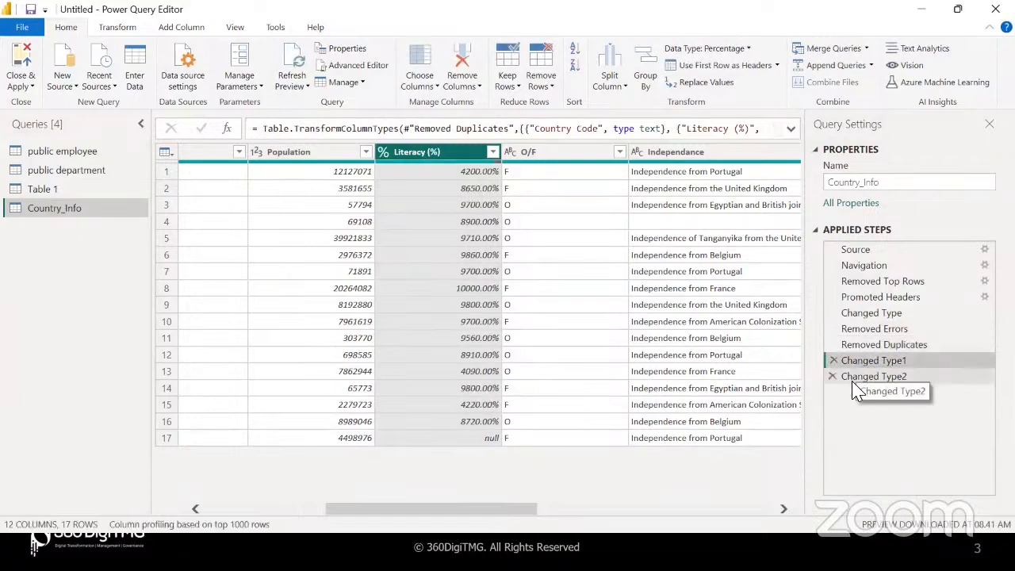
left_click(862, 377)
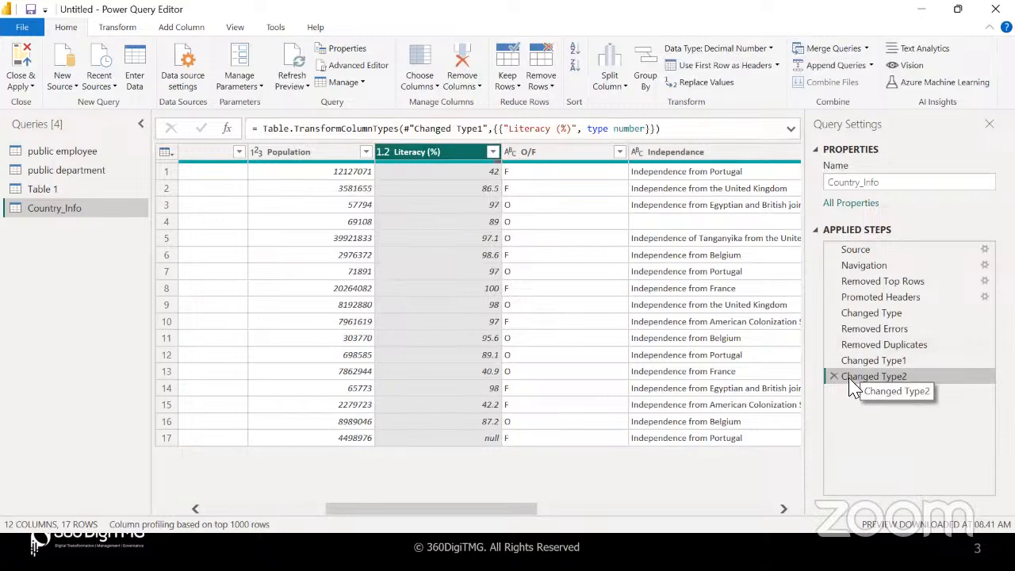
left_click(833, 376)
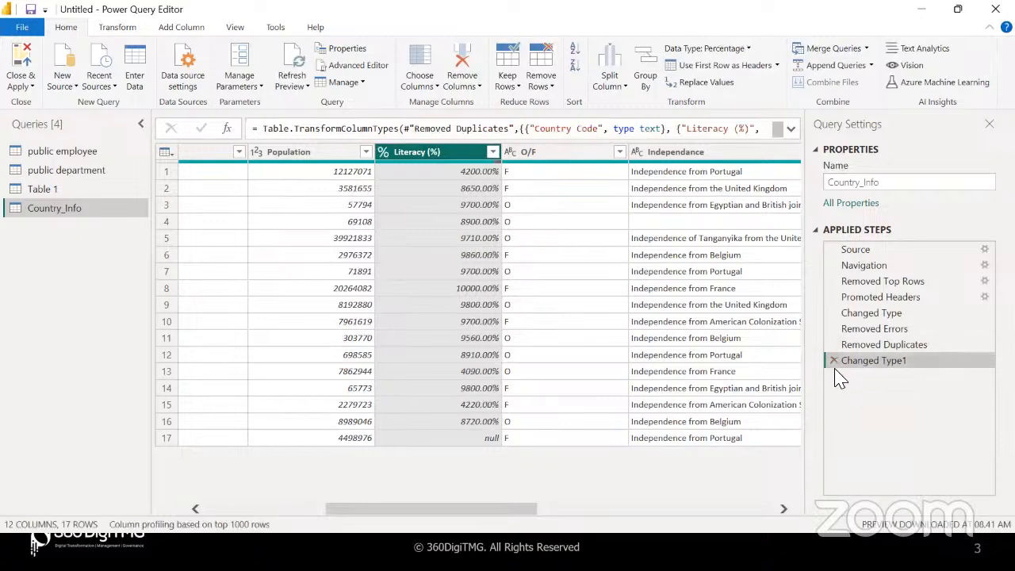
left_click(833, 361)
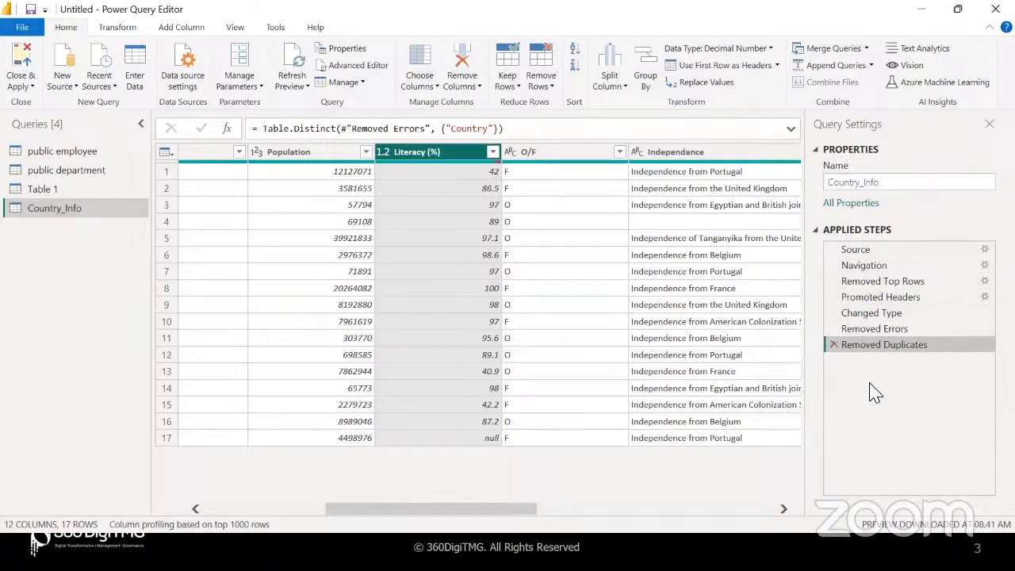
left_click(865, 315)
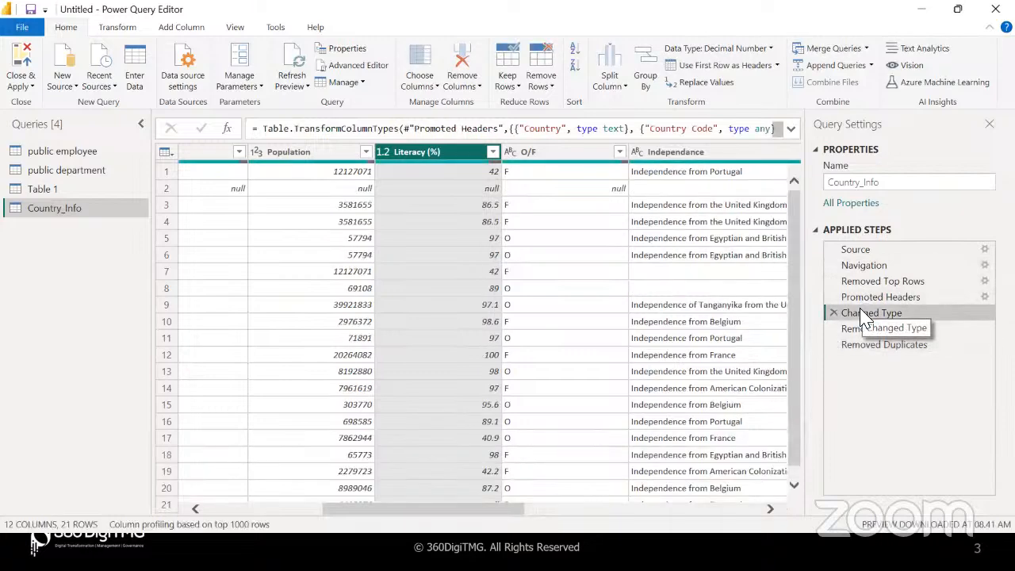
left_click(480, 325)
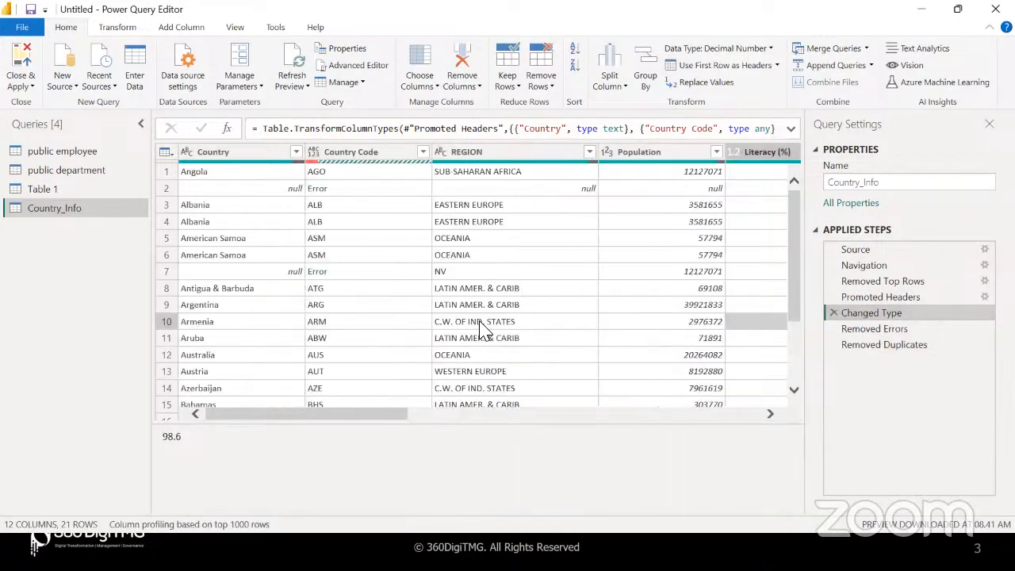
left_click(870, 299)
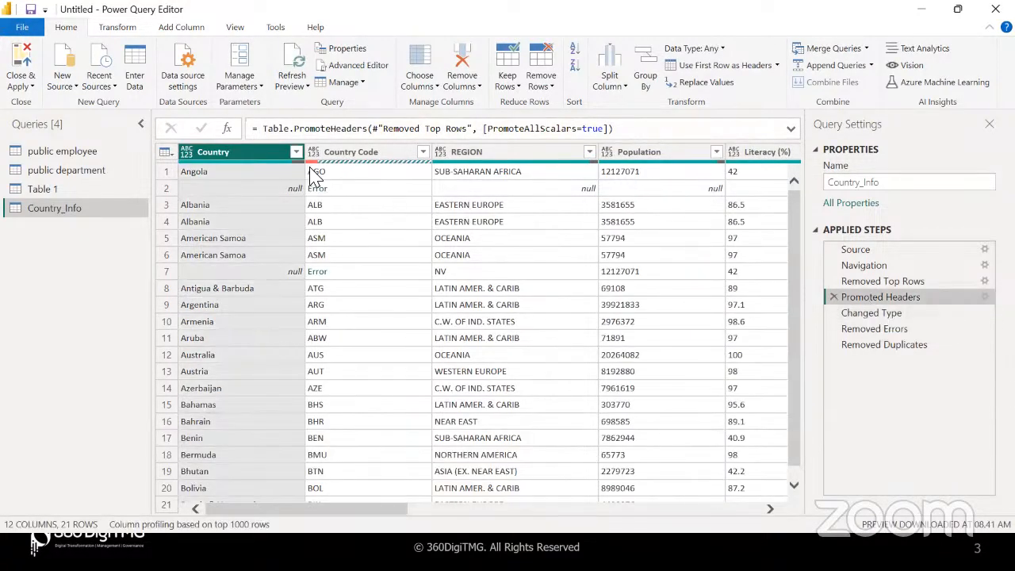
left_click(874, 282)
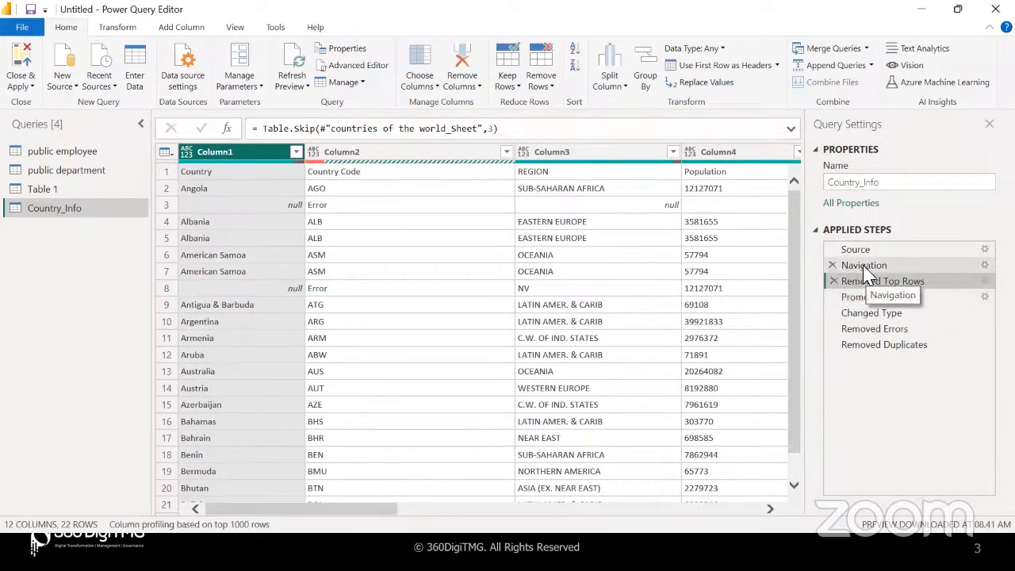
left_click(866, 266)
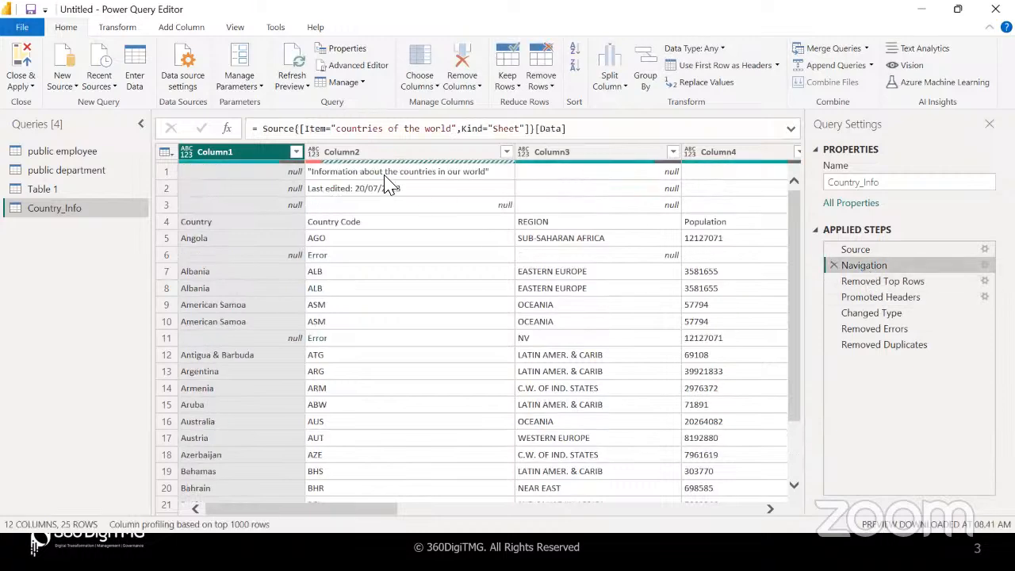
left_click(852, 282)
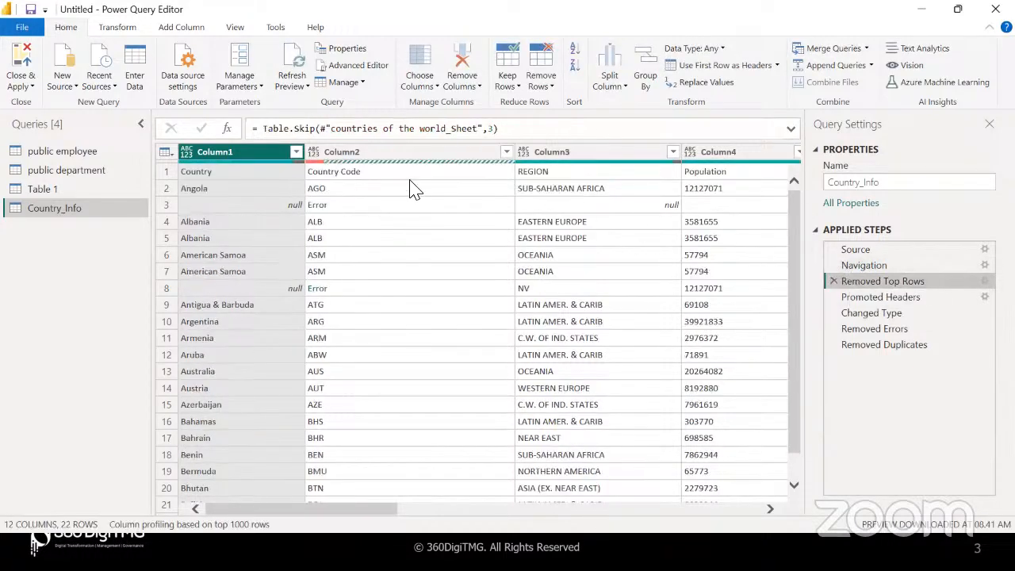
left_click(922, 300)
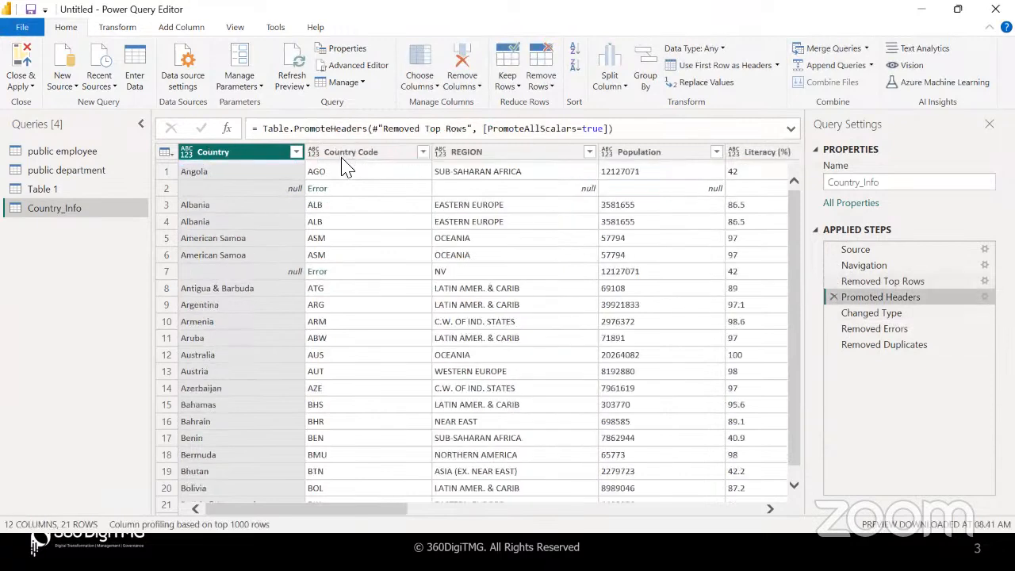
left_click(886, 316)
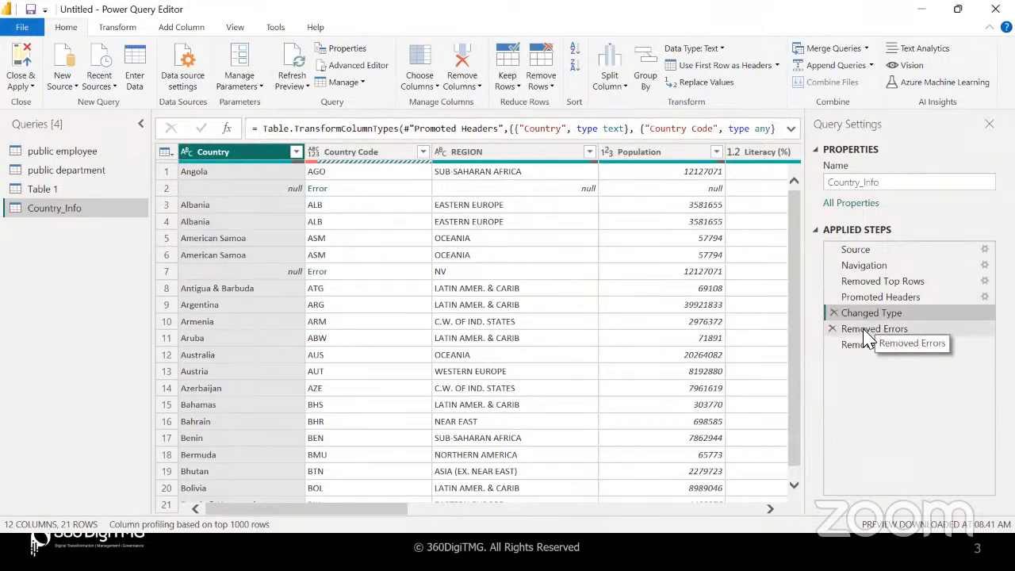
left_click(868, 331)
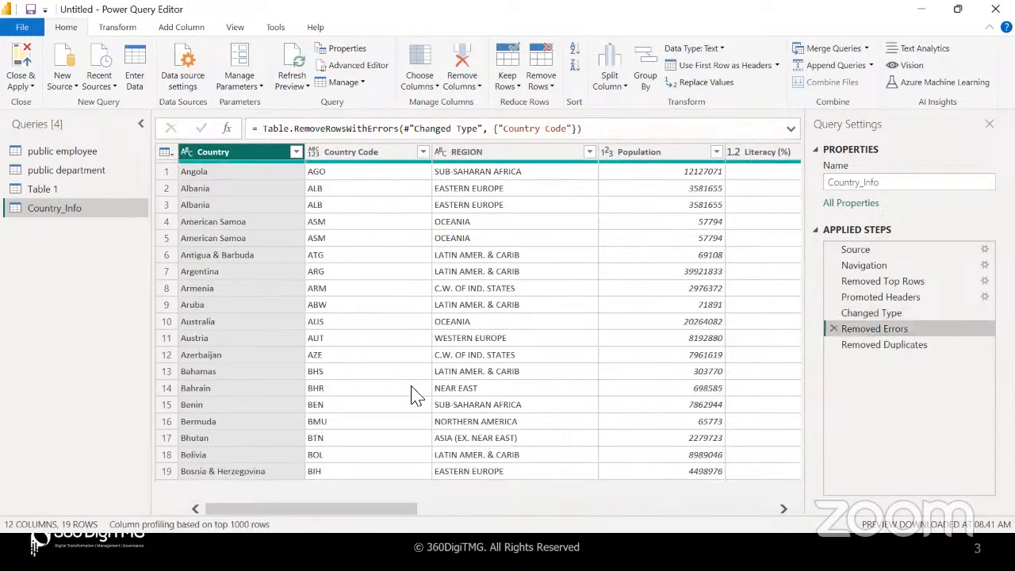
left_click(880, 354)
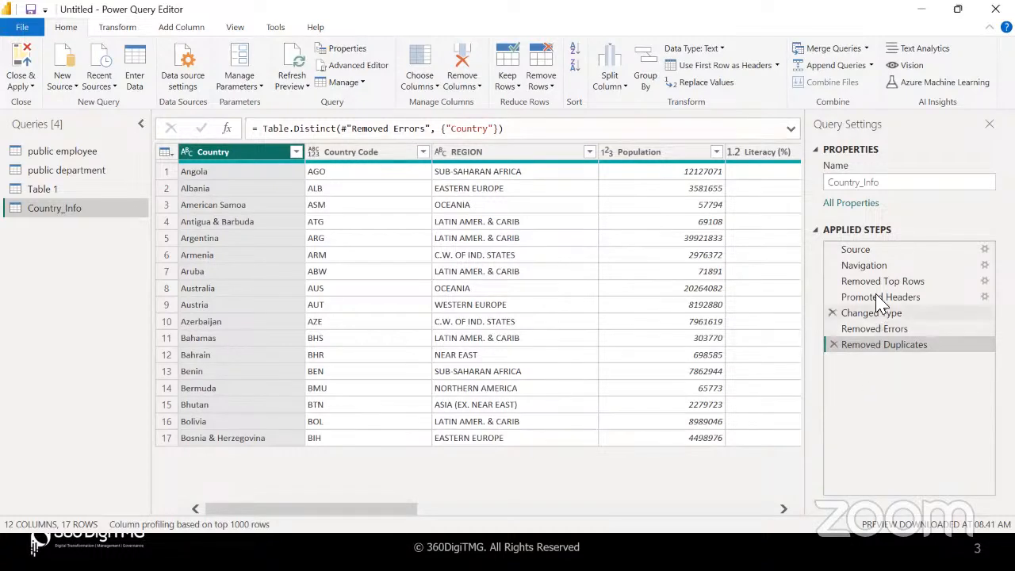
left_click_drag(878, 280, 870, 331)
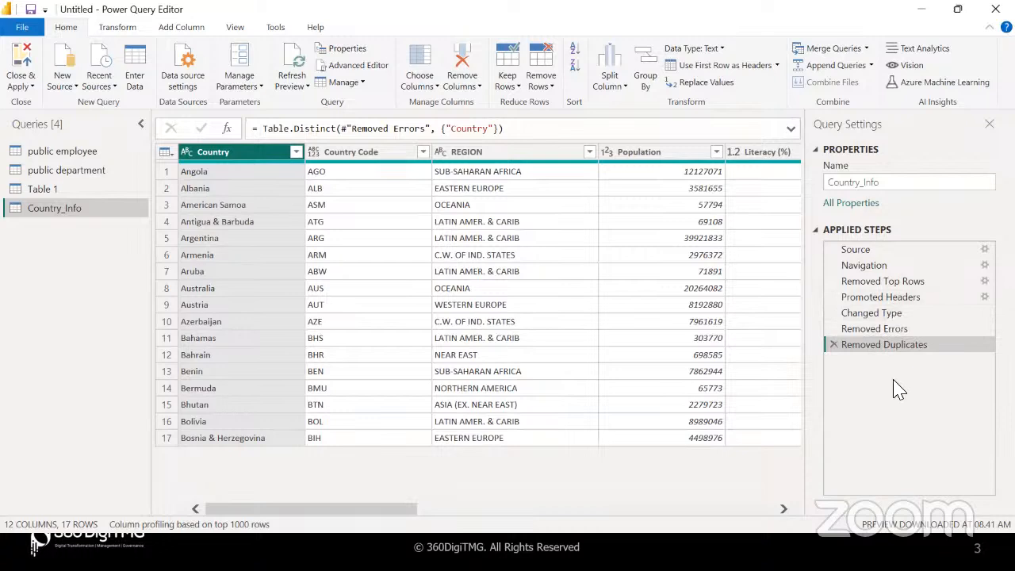
left_click(881, 313)
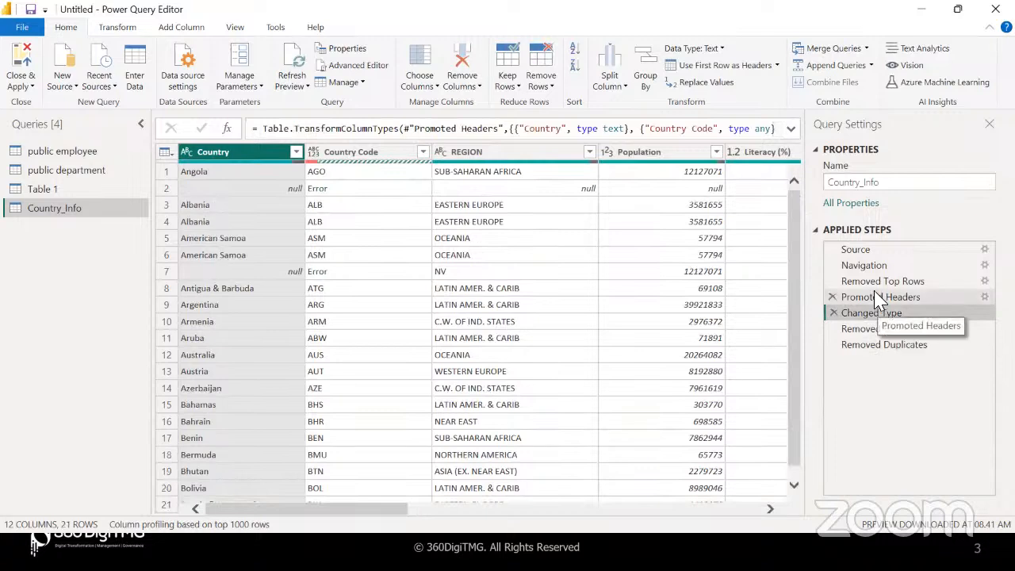
left_click(880, 298)
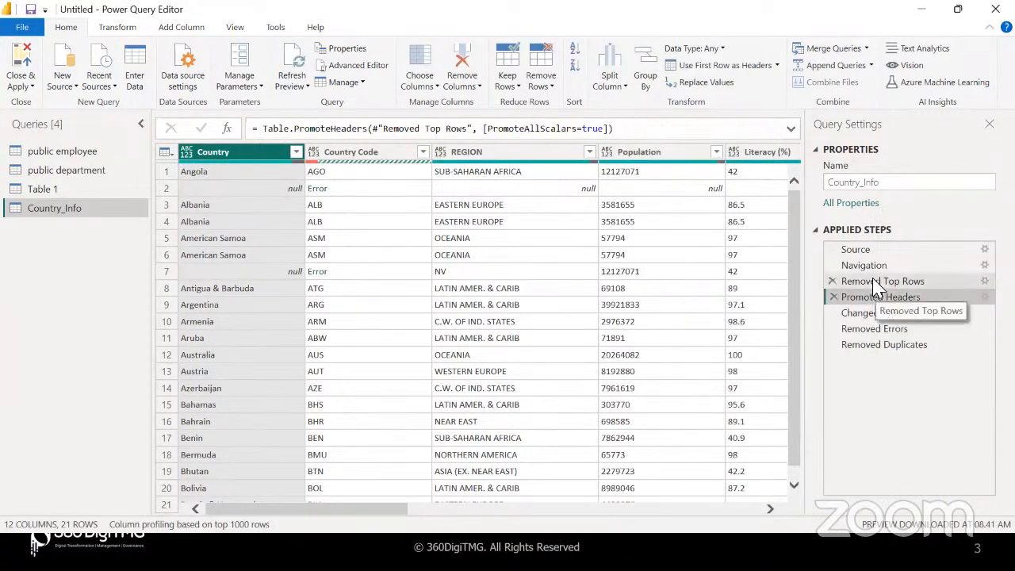
left_click(876, 287)
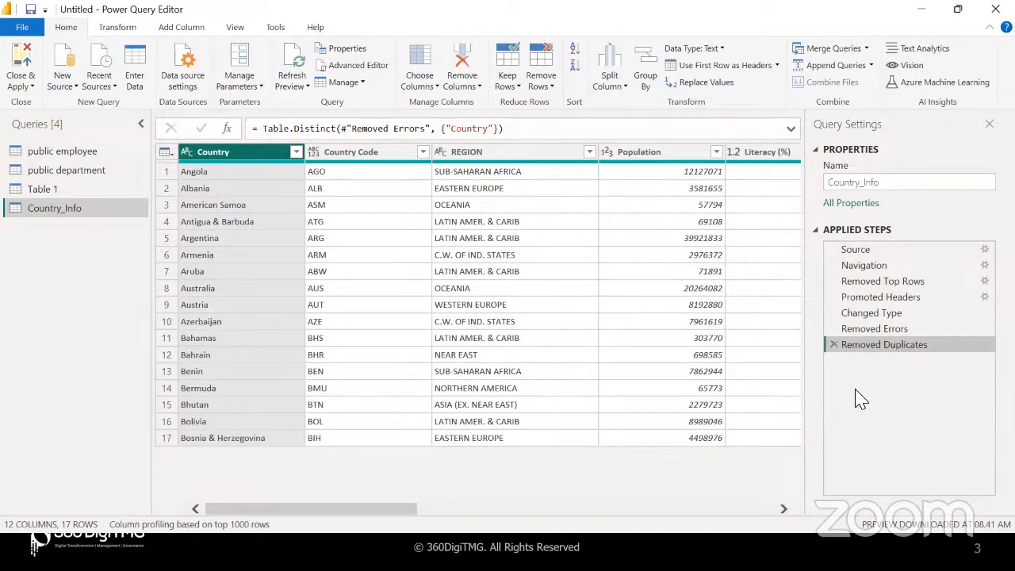
Scroll the preview right to show the Date, Agriculture, Industry and Service columns
scroll(687, 339, "right", 5)
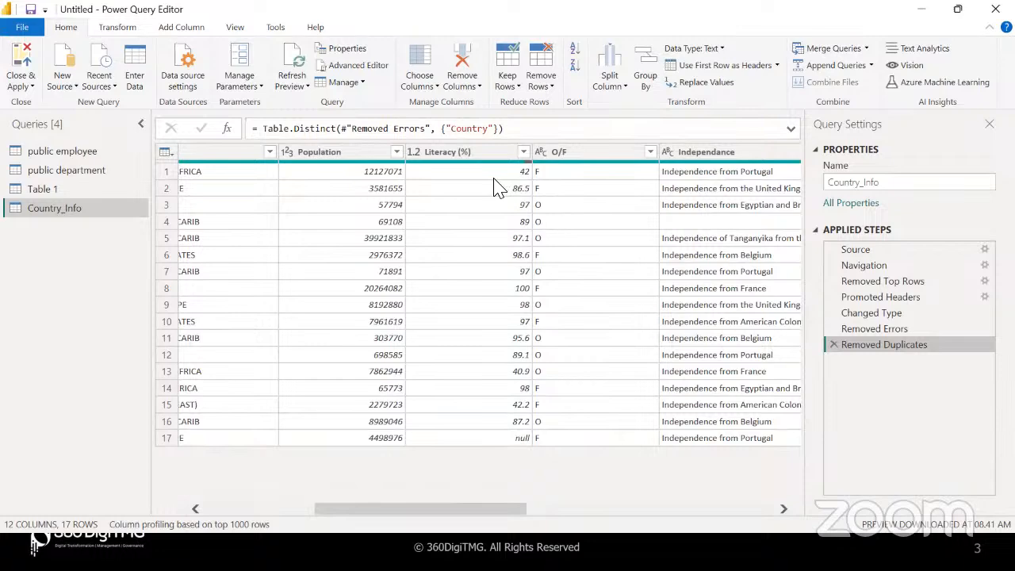
scroll(475, 203, "right", 3)
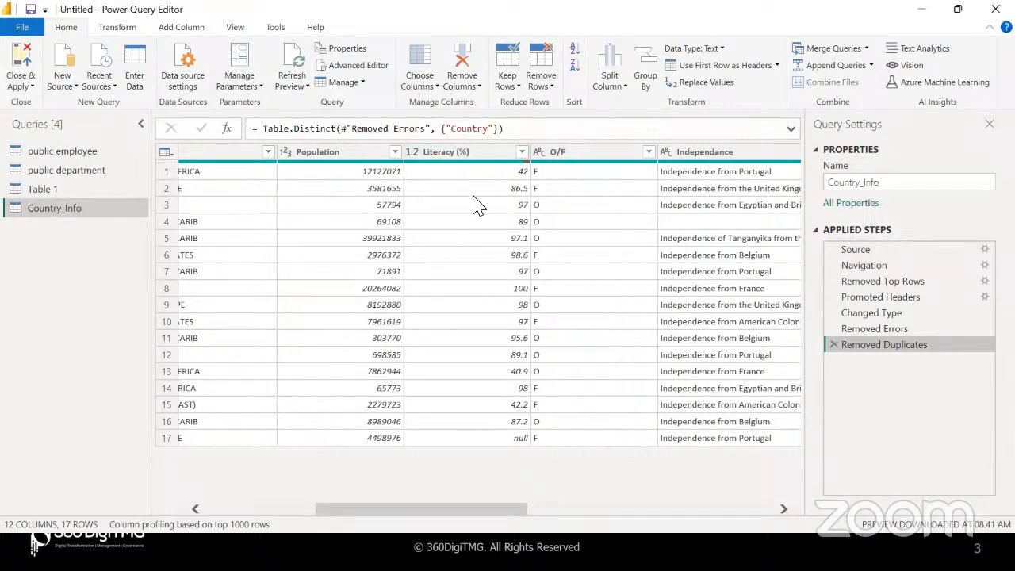
scroll(476, 204, "right", 5)
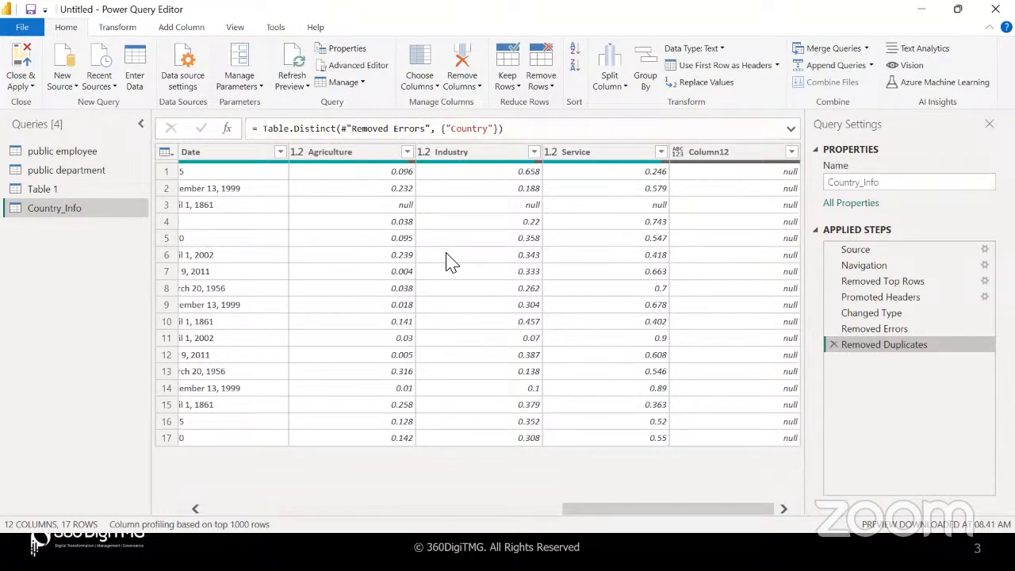
Select the Agriculture, Industry and Service columns and inspect their row 4 values
left_click(379, 158)
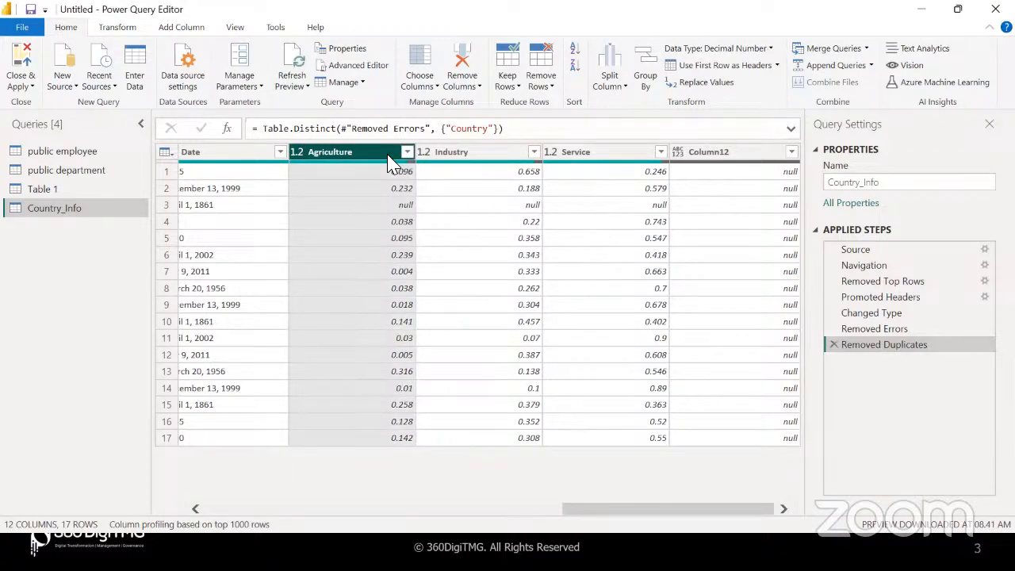
left_click(472, 158, "ctrl")
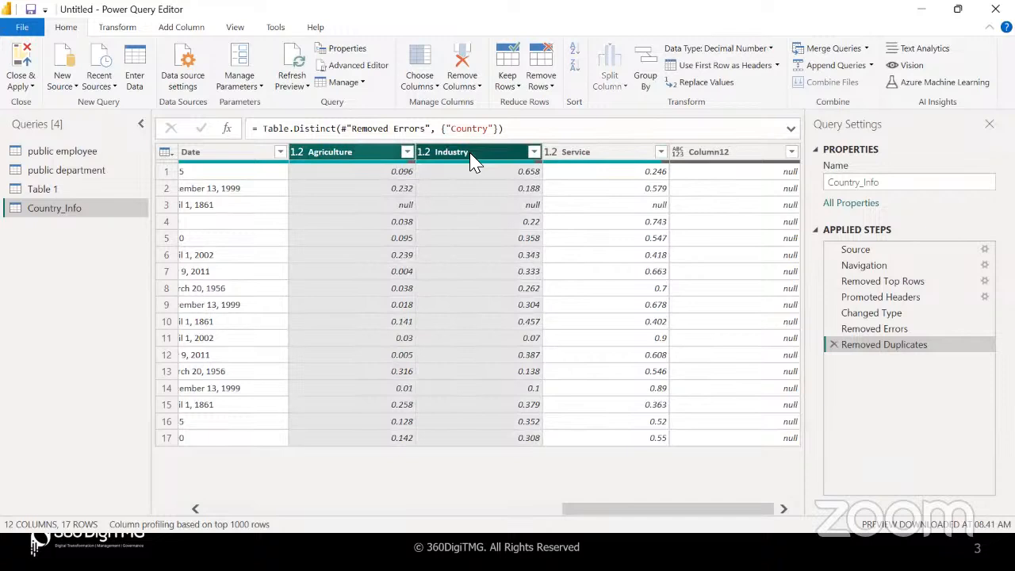
left_click(584, 160, "ctrl")
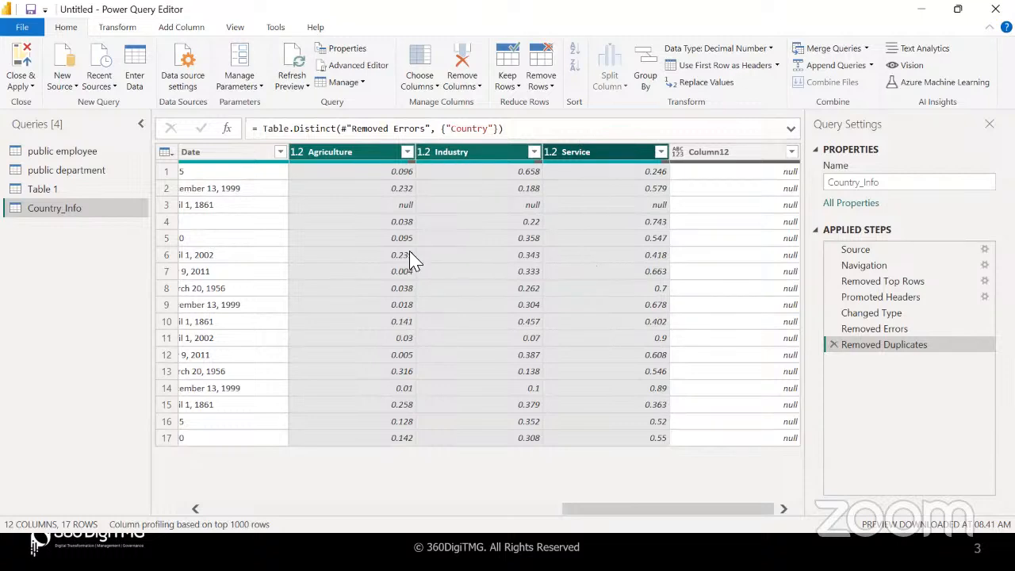
left_click(587, 224)
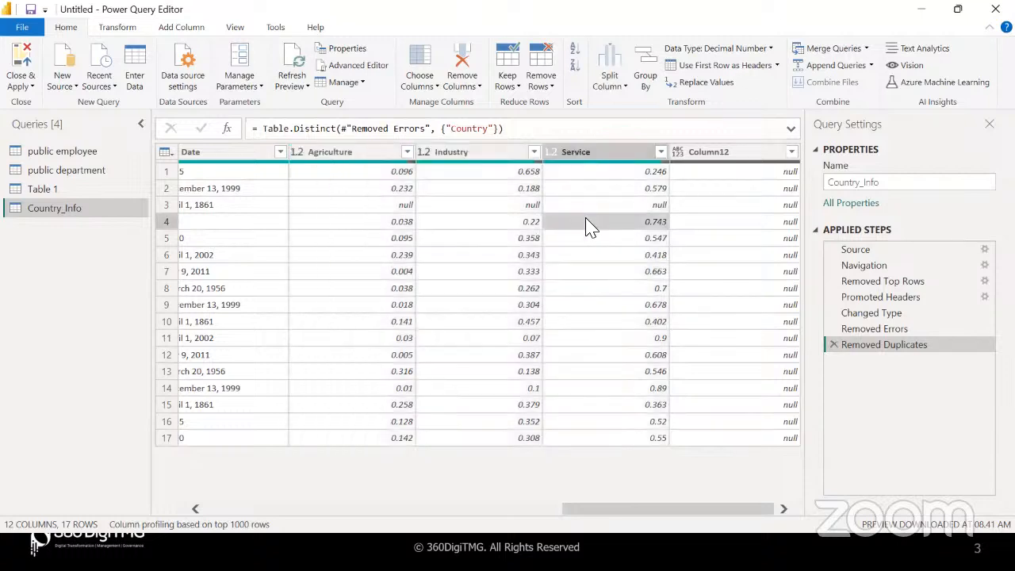
left_click(387, 226)
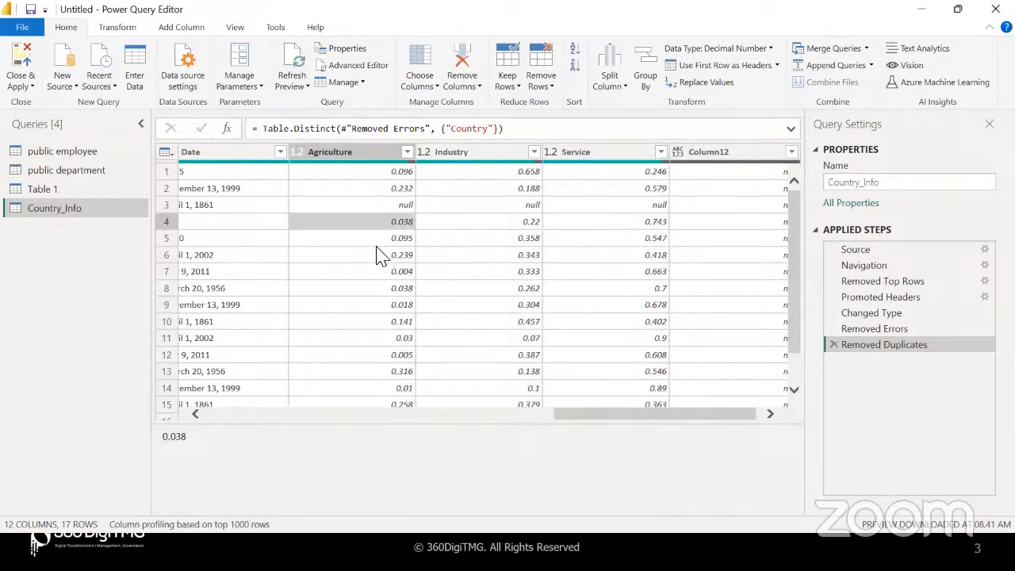
Convert Agriculture, Industry and Service to Percentage, giving values like 9.60% and 65.80%
left_click(357, 155)
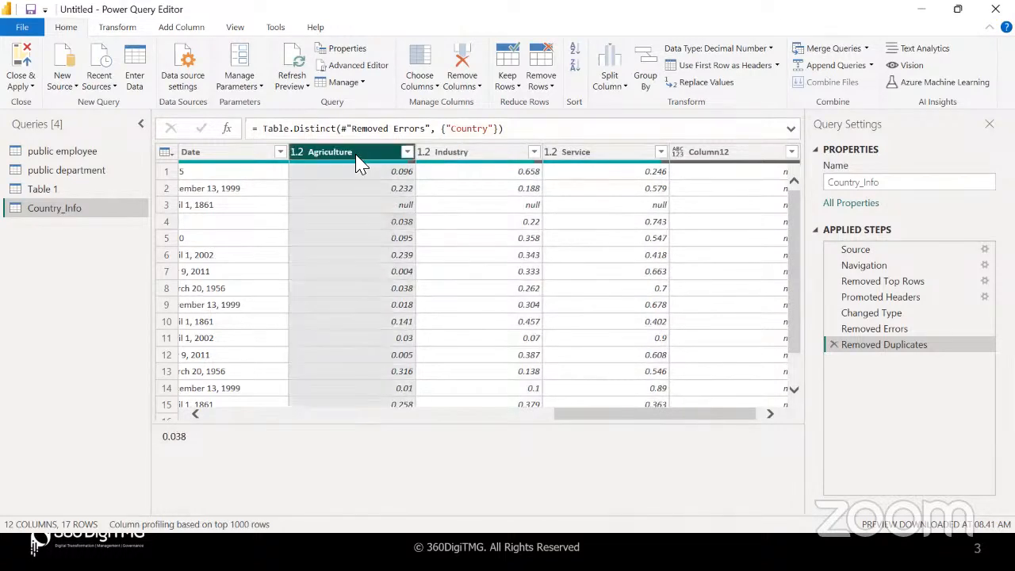
left_click(459, 155, "ctrl")
left_click(577, 155, "ctrl")
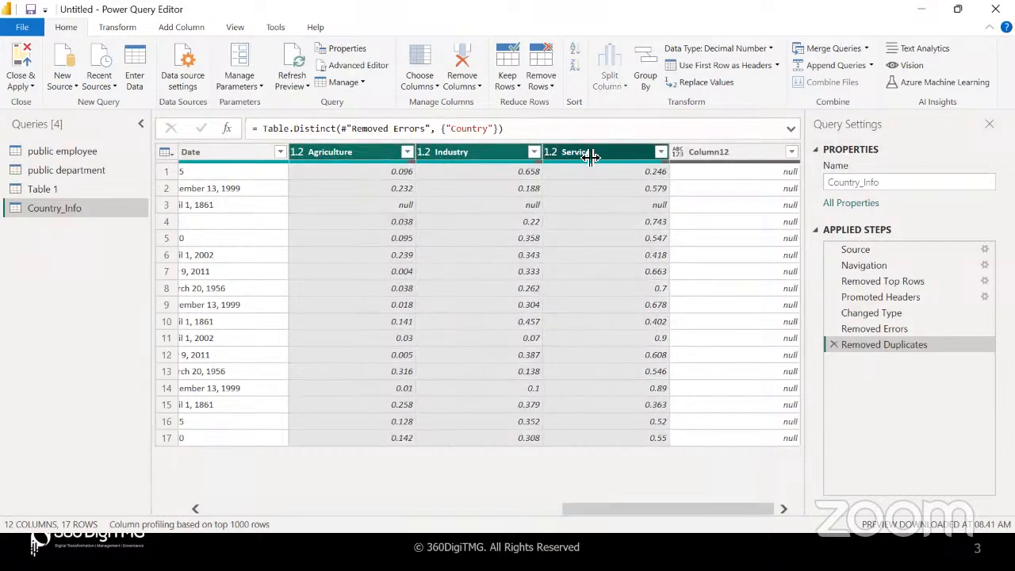
right_click(590, 156)
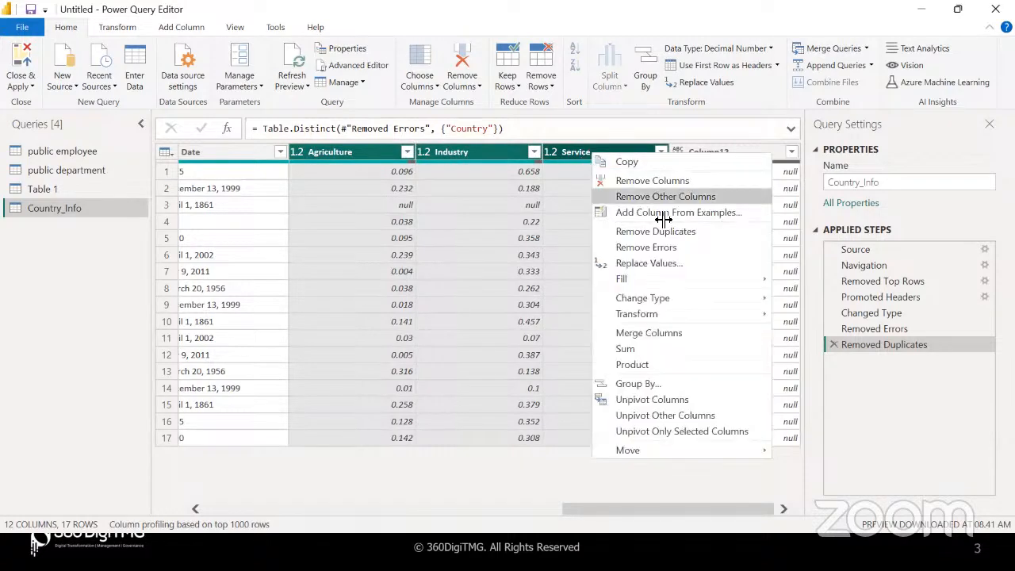
mouse_move(689, 302)
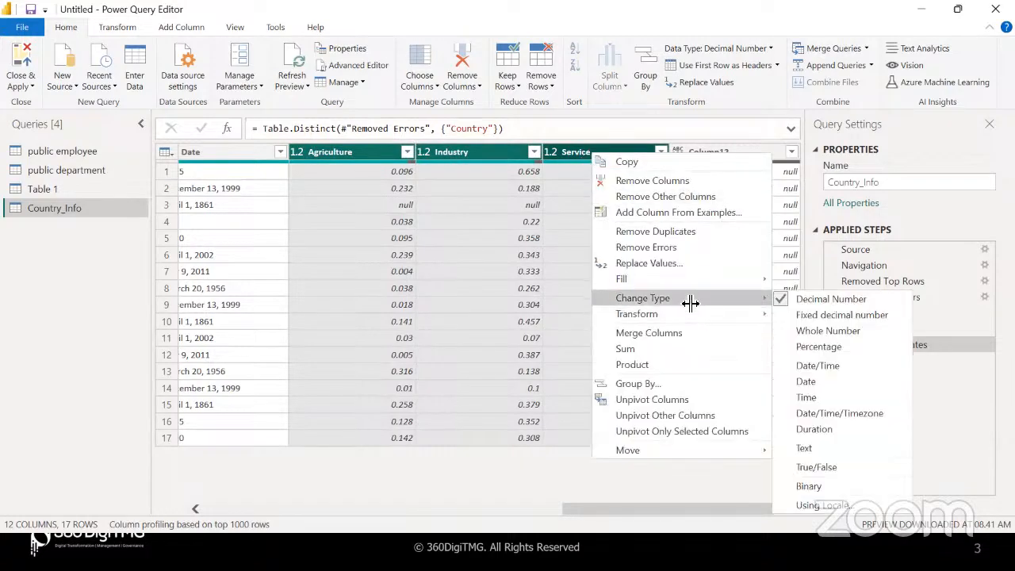
left_click(691, 50)
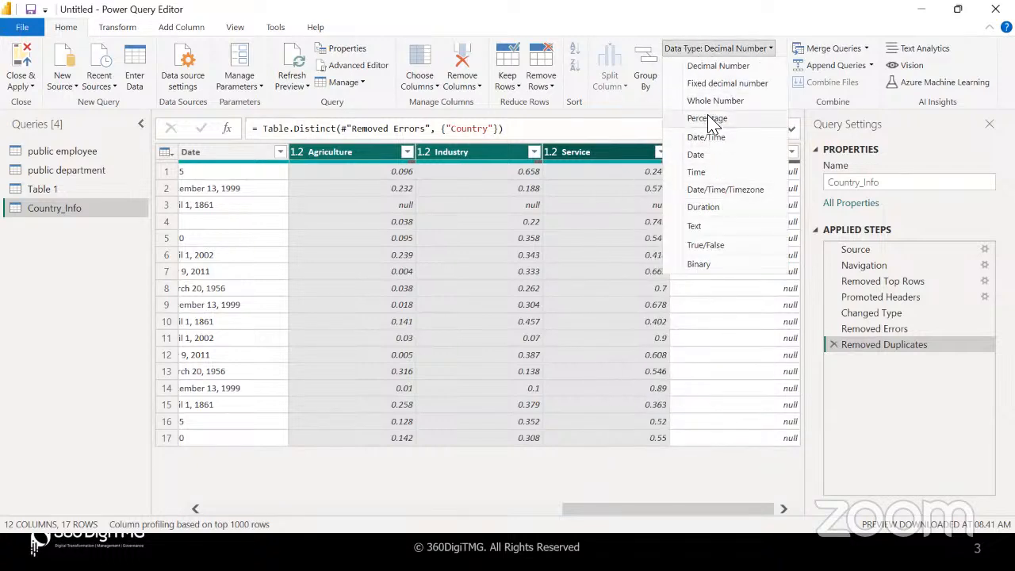
right_click(586, 156)
mouse_move(677, 298)
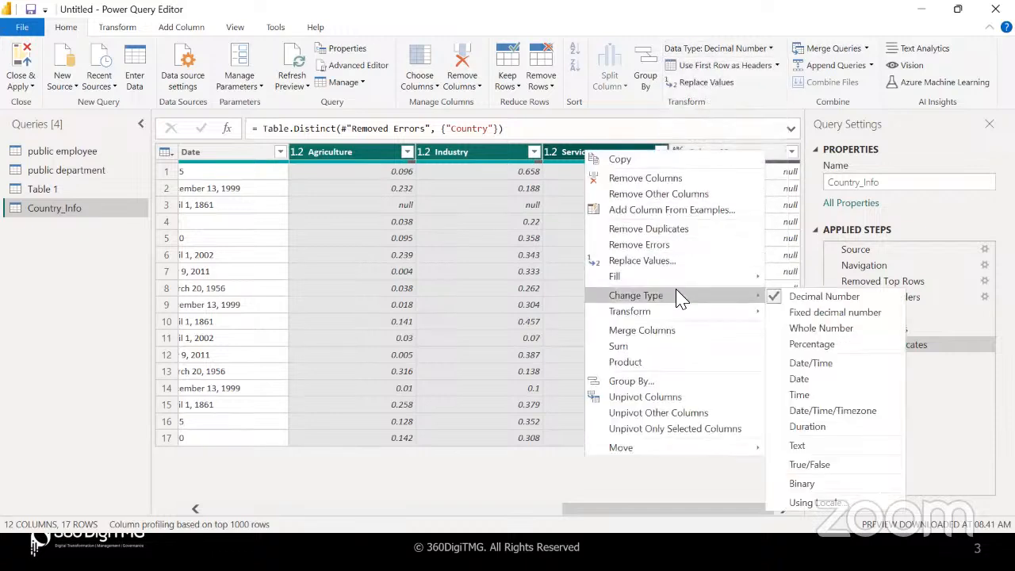
left_click(800, 344)
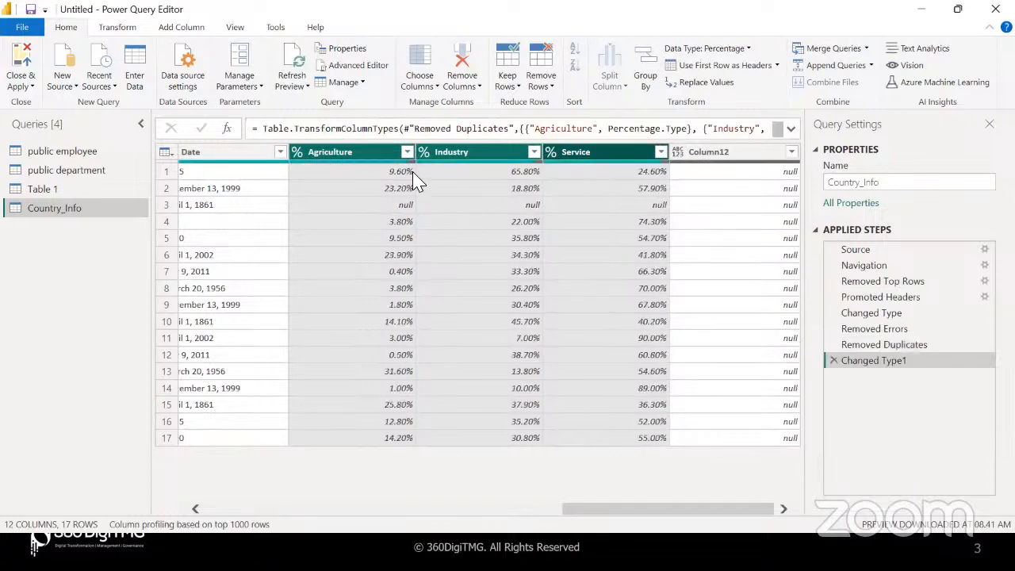
left_click(516, 271)
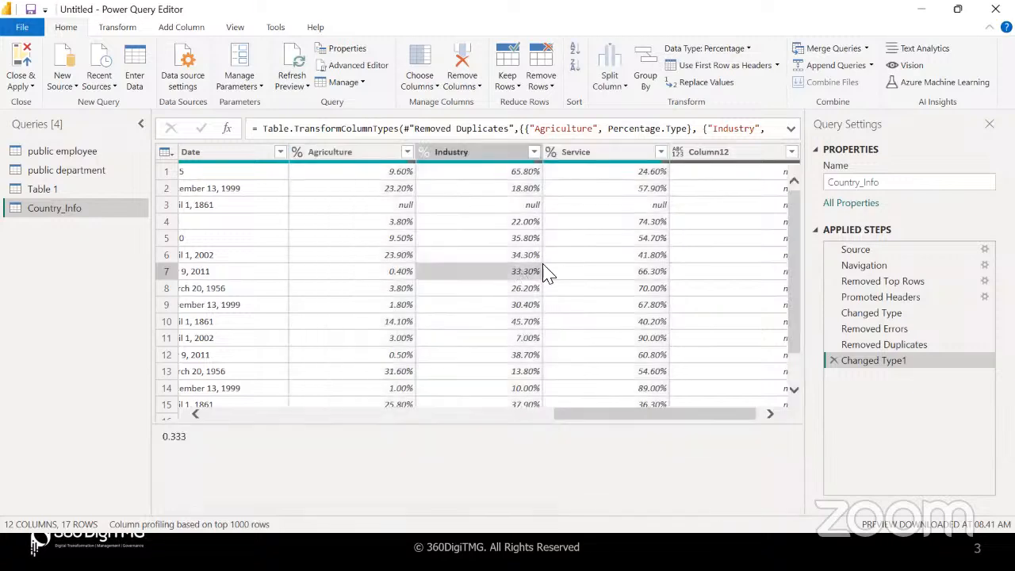
left_click(770, 413)
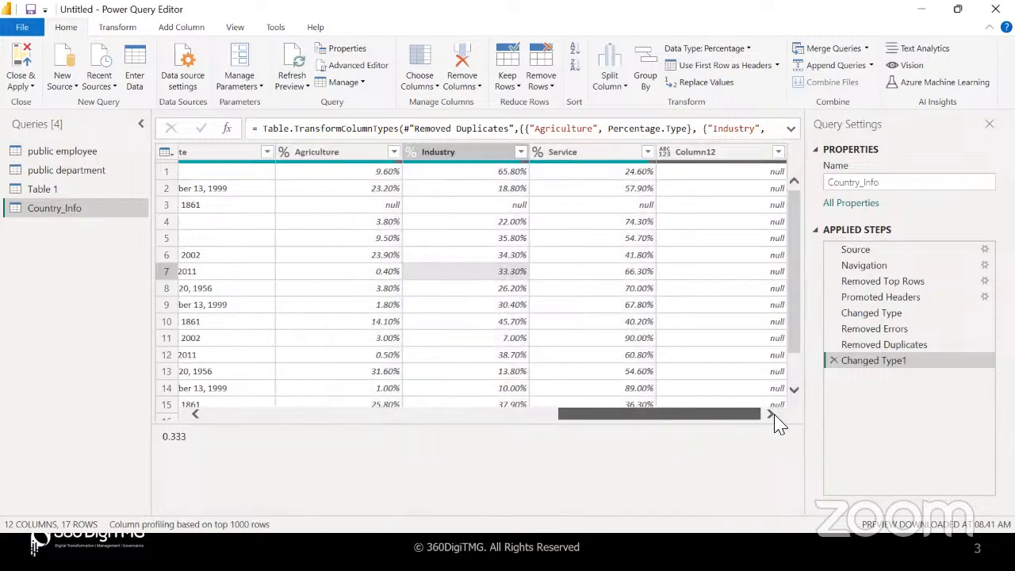
Undo a mistaken Removed Other Columns step that kept only Column12
left_click(728, 158)
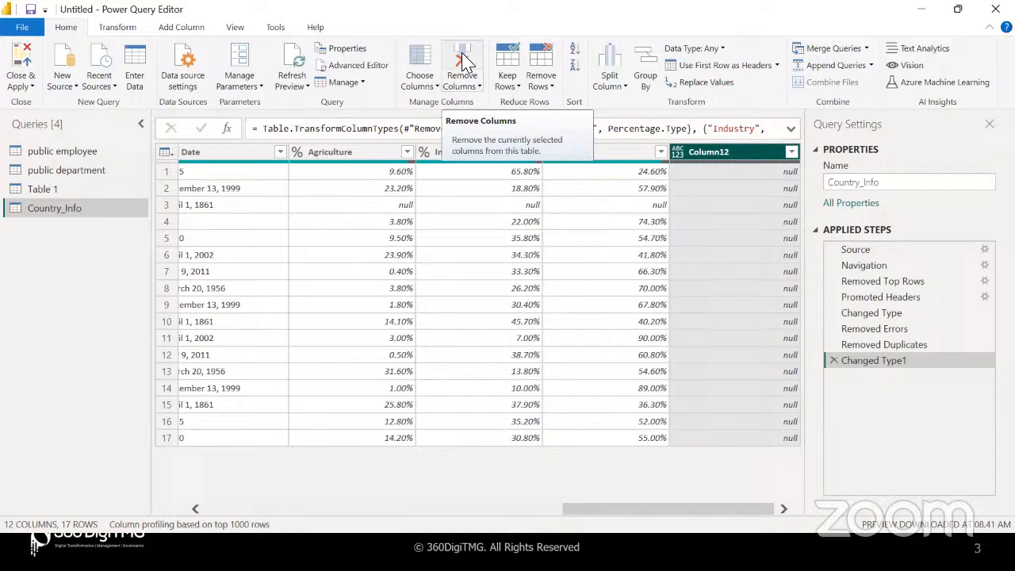
left_click(473, 85)
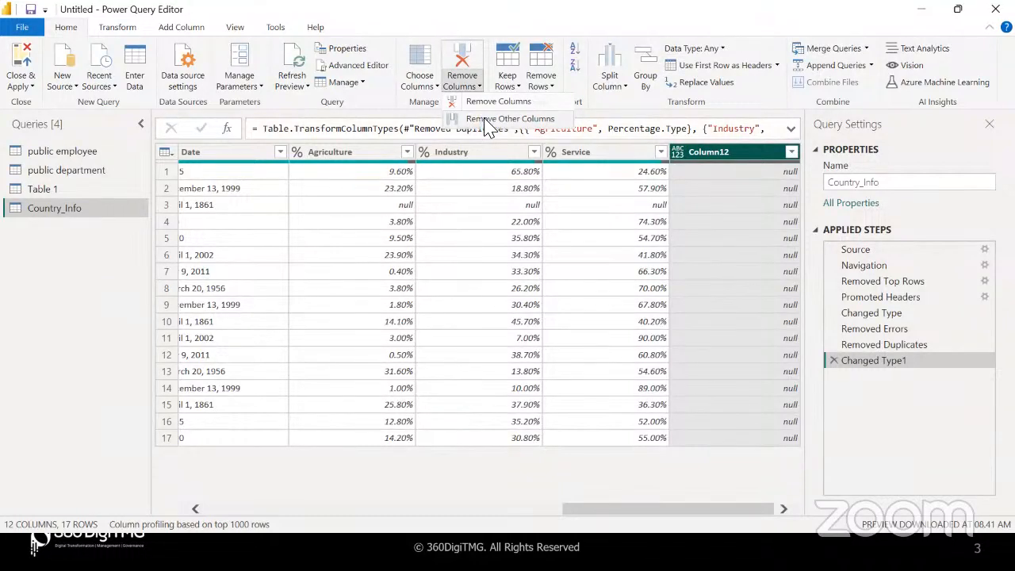
left_click(482, 121)
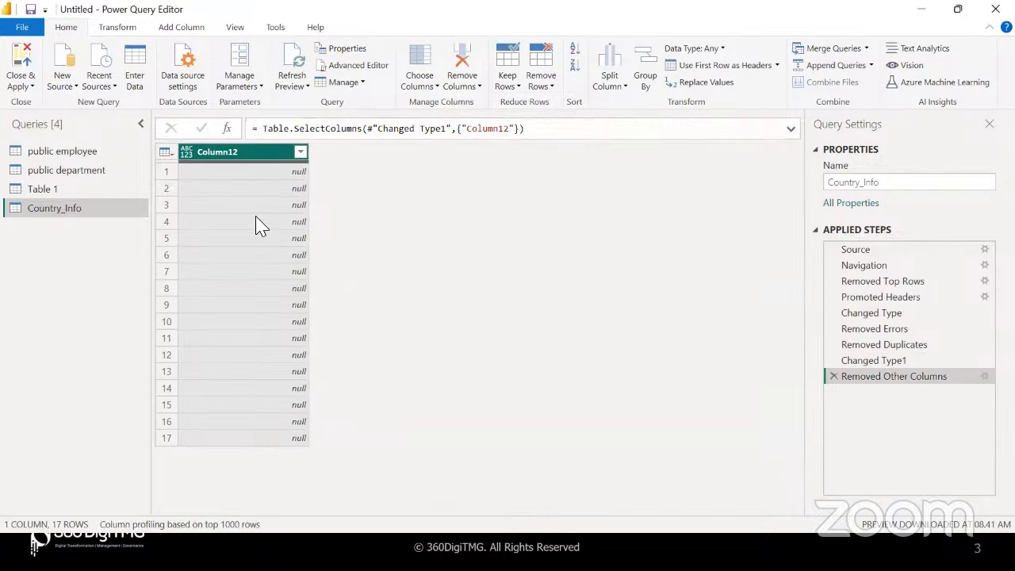
left_click(833, 378)
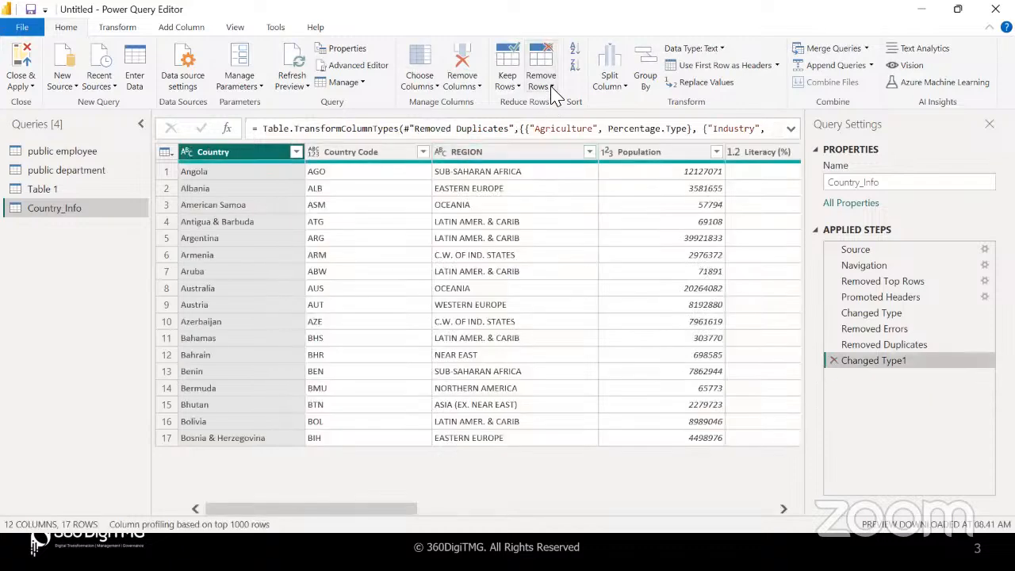
Remove the empty Column12 so Country_Info has 11 columns
left_click(552, 87)
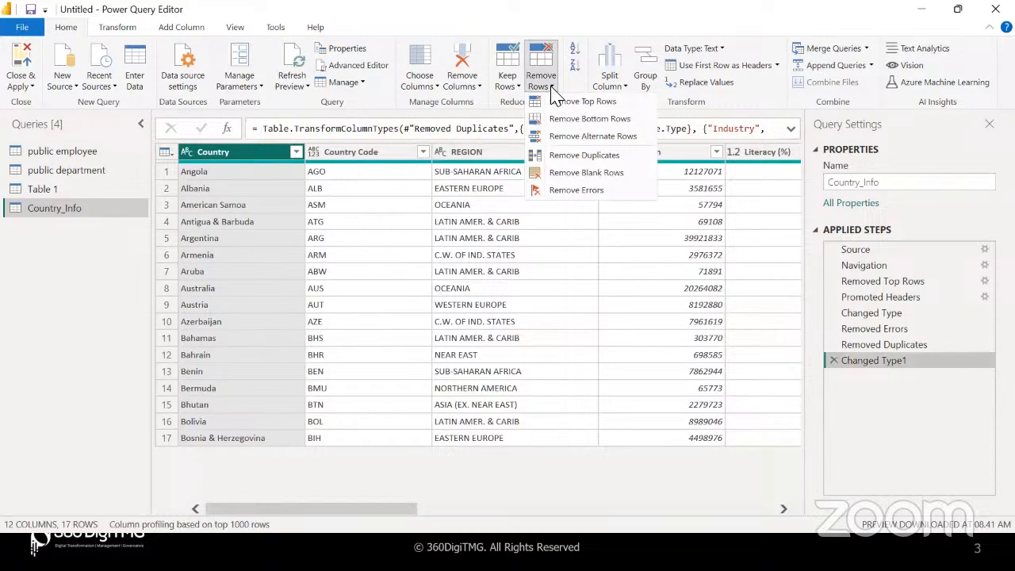
left_click(508, 298)
scroll(578, 253, "right", 10)
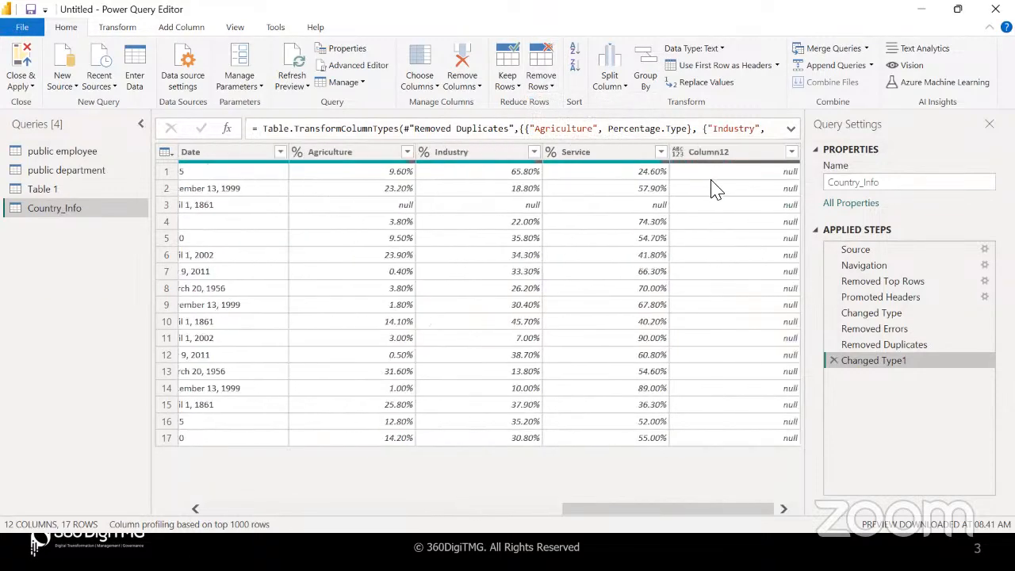
left_click(714, 152)
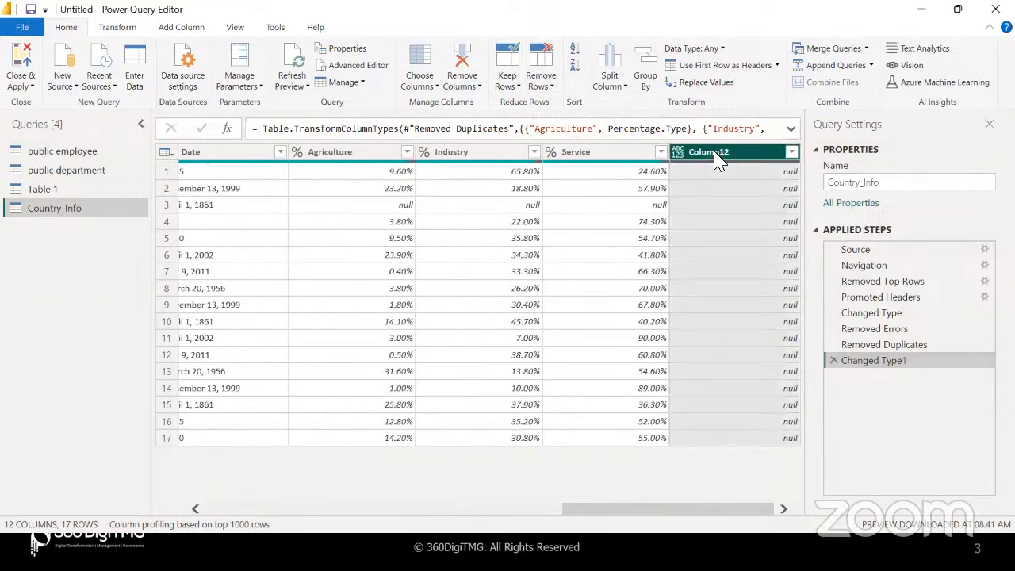
left_click(478, 87)
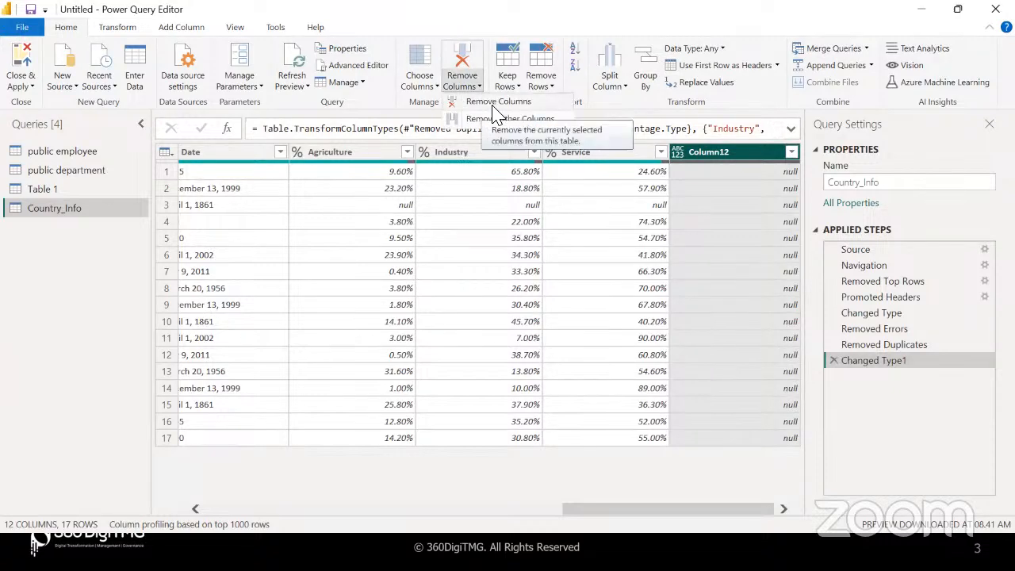
left_click(492, 104)
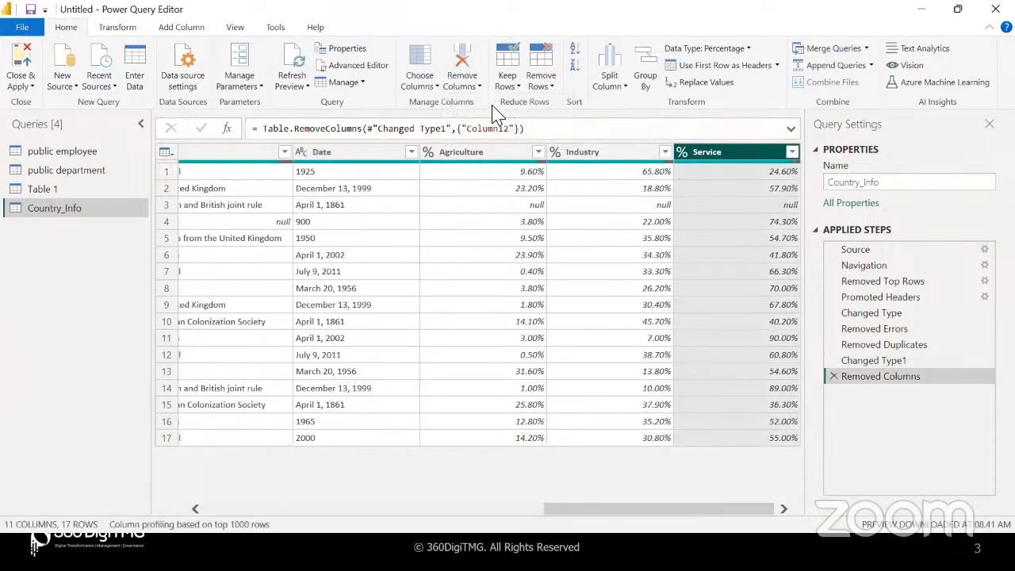
left_click(535, 271)
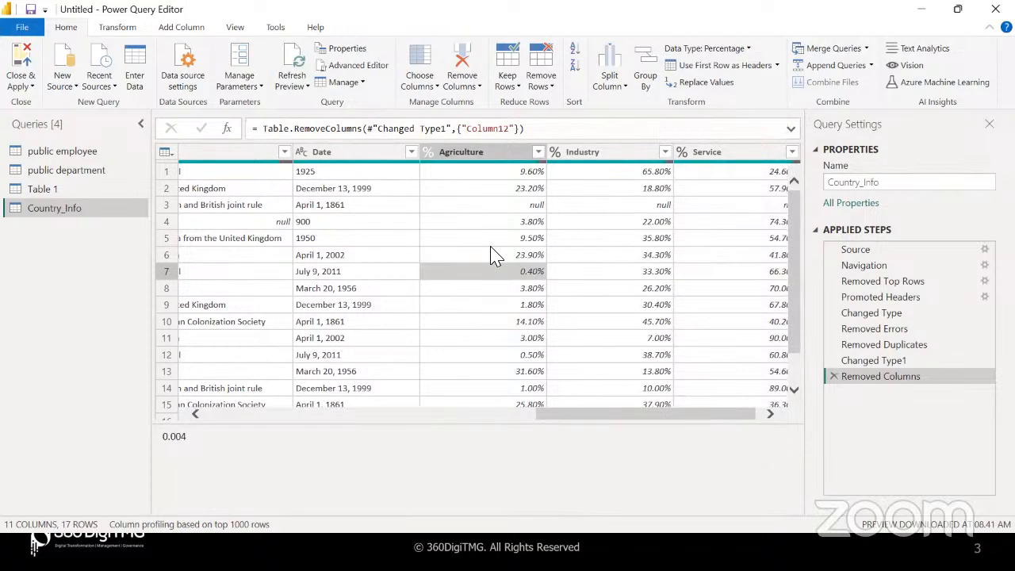
scroll(448, 257, "left", 3)
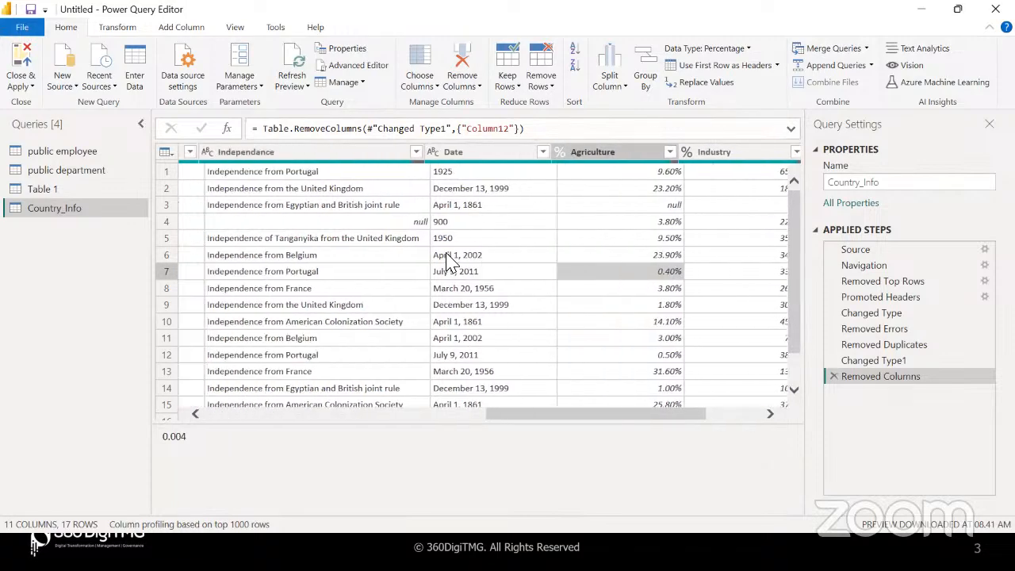
scroll(448, 260, "left", 5)
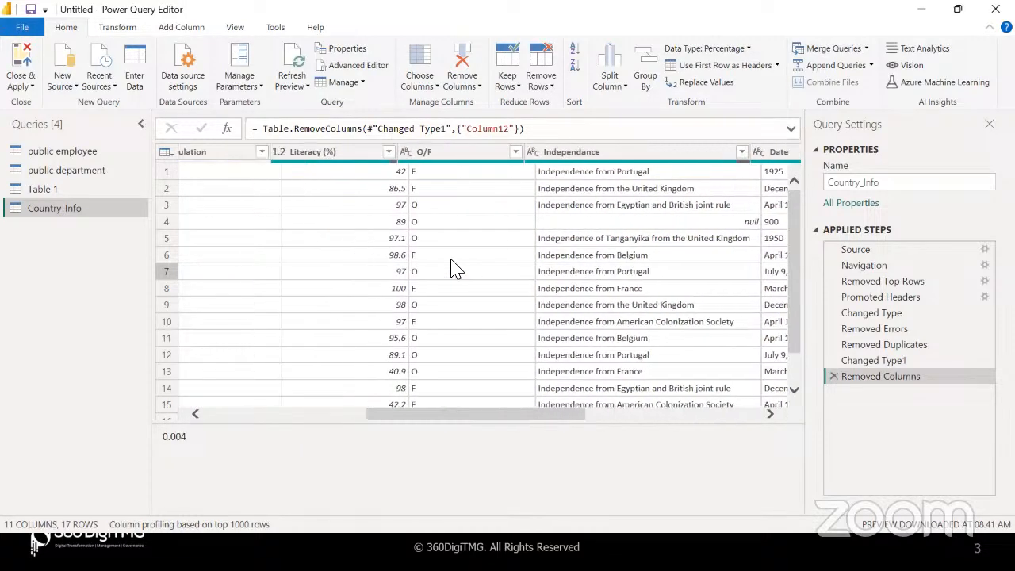
scroll(456, 268, "left", 4)
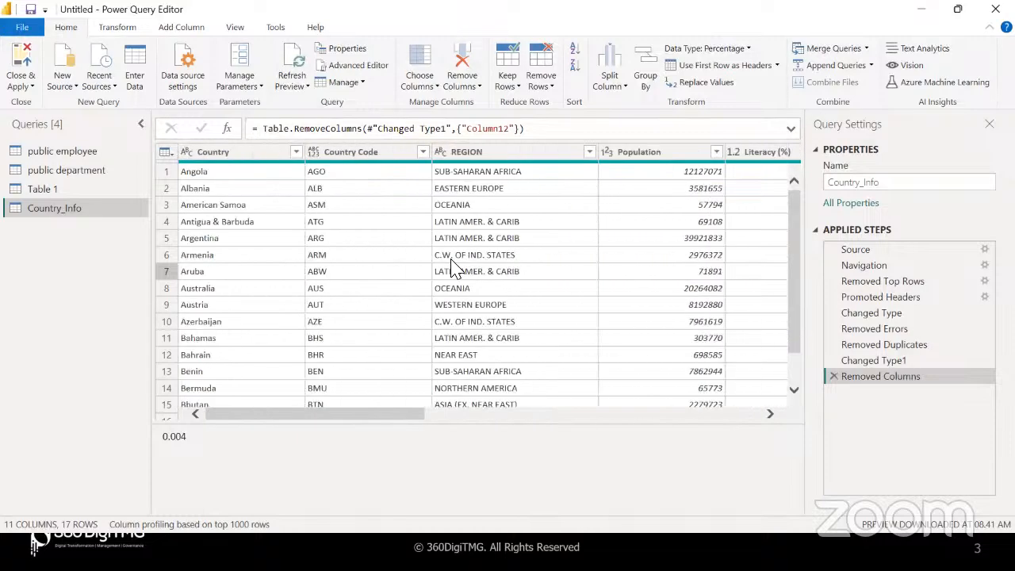
scroll(456, 268, "right", 5)
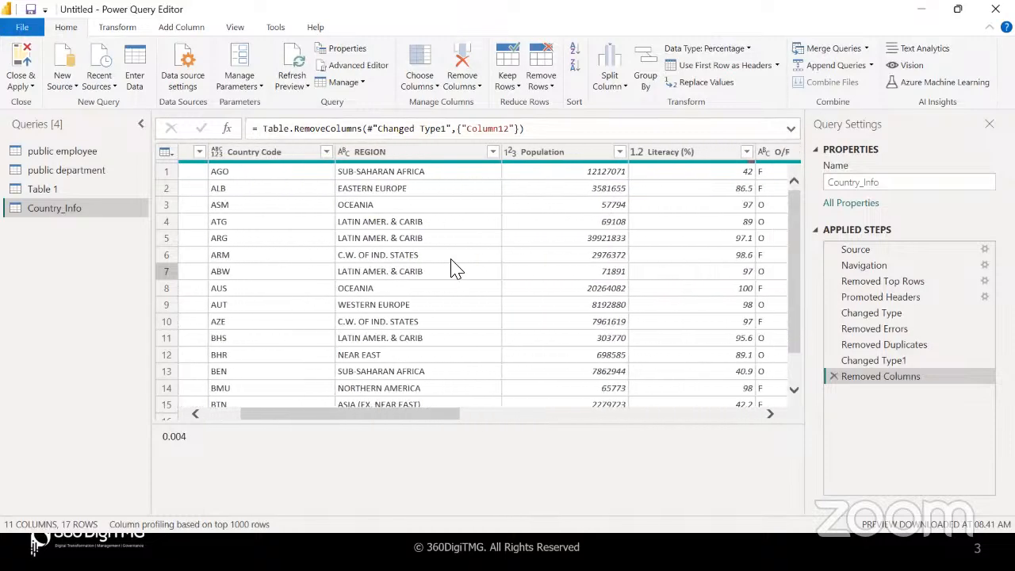
scroll(456, 268, "right", 4)
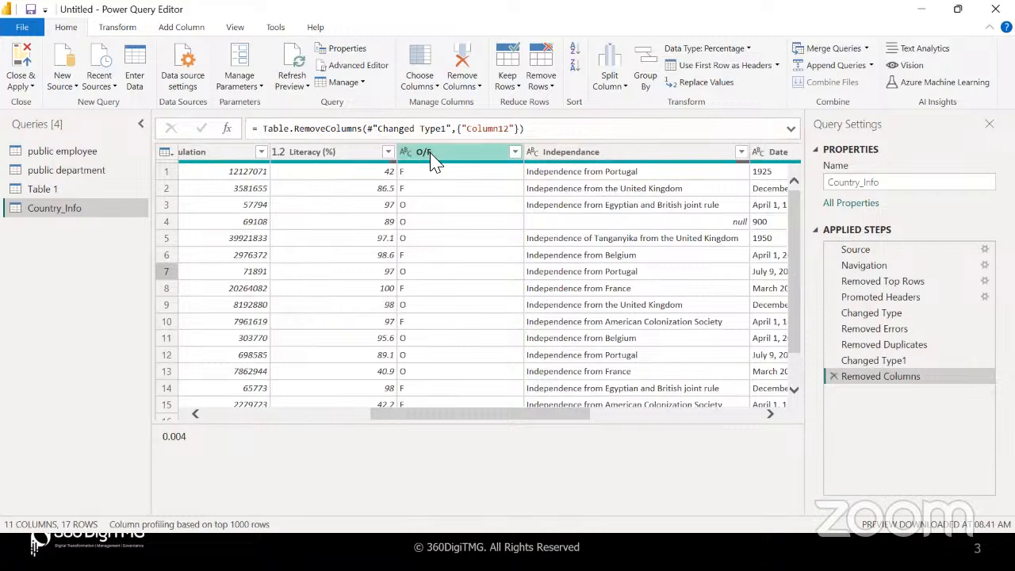
Rename the O/F column to 'Observed/Forecast'
left_click(426, 155)
double_click(440, 154)
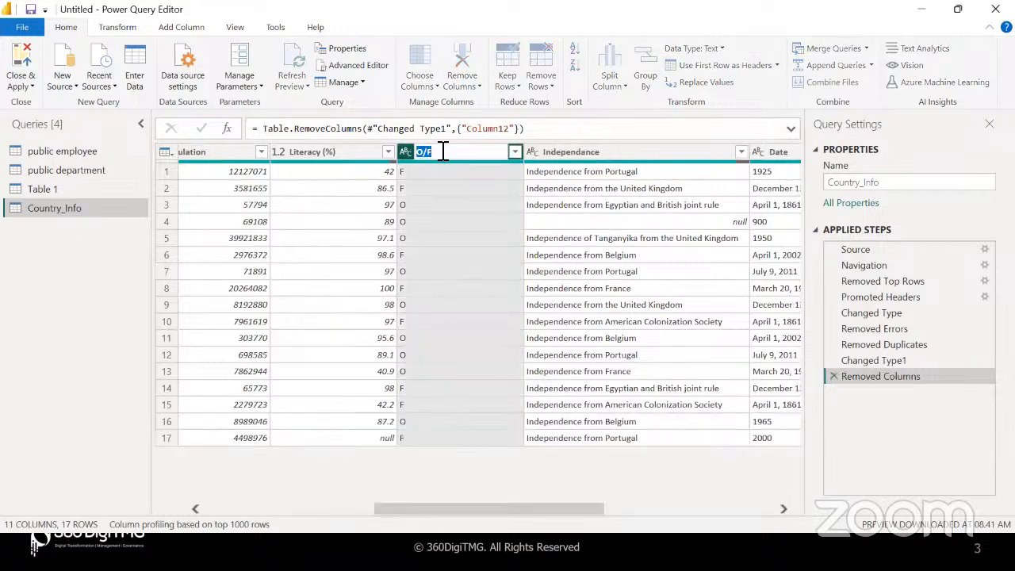
type("Observed/Forecast")
Check the O and F codes in rows 1–3, then select the whole Observed/Forecast column
left_click(428, 204)
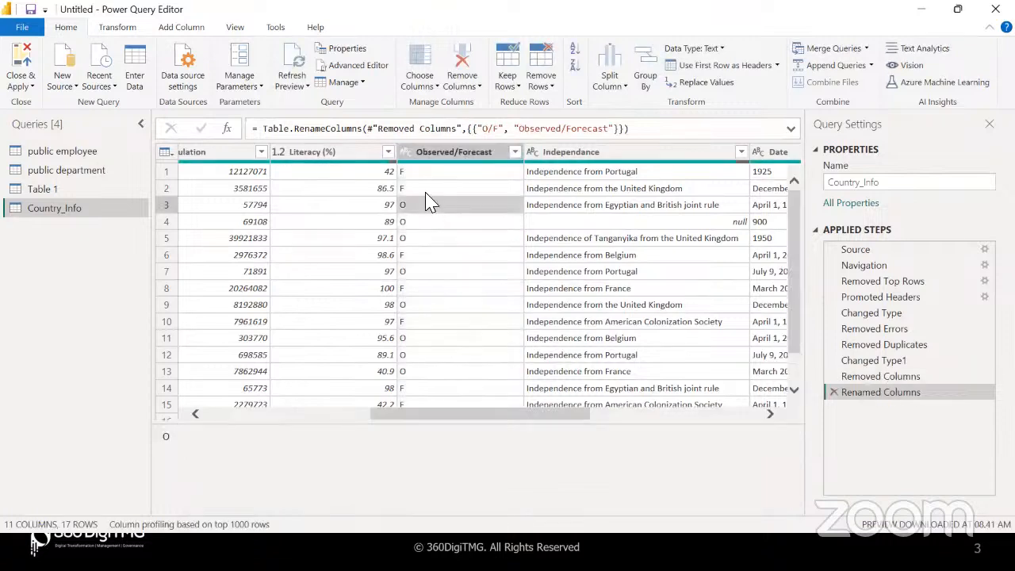
left_click(426, 191)
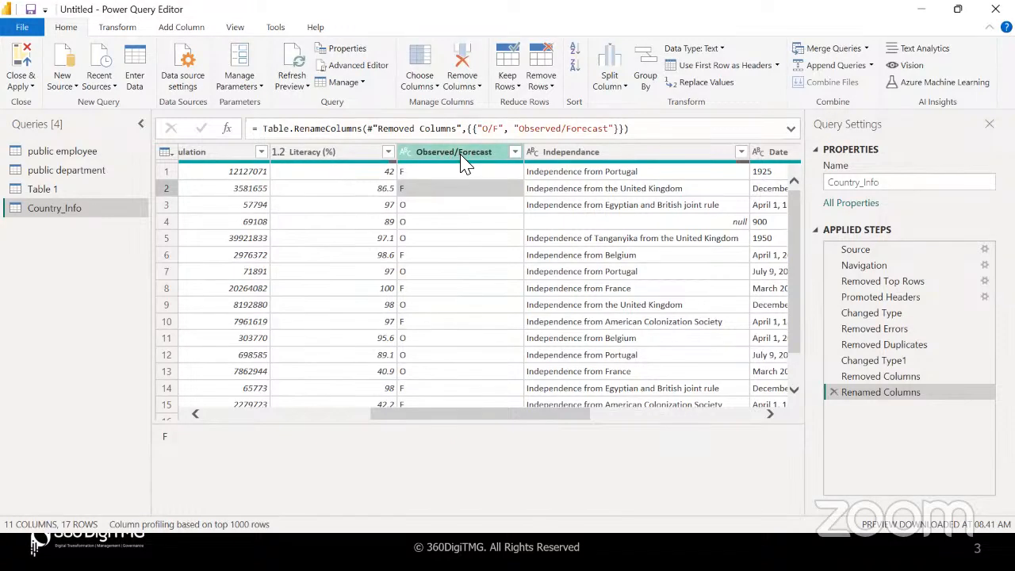
left_click(446, 174)
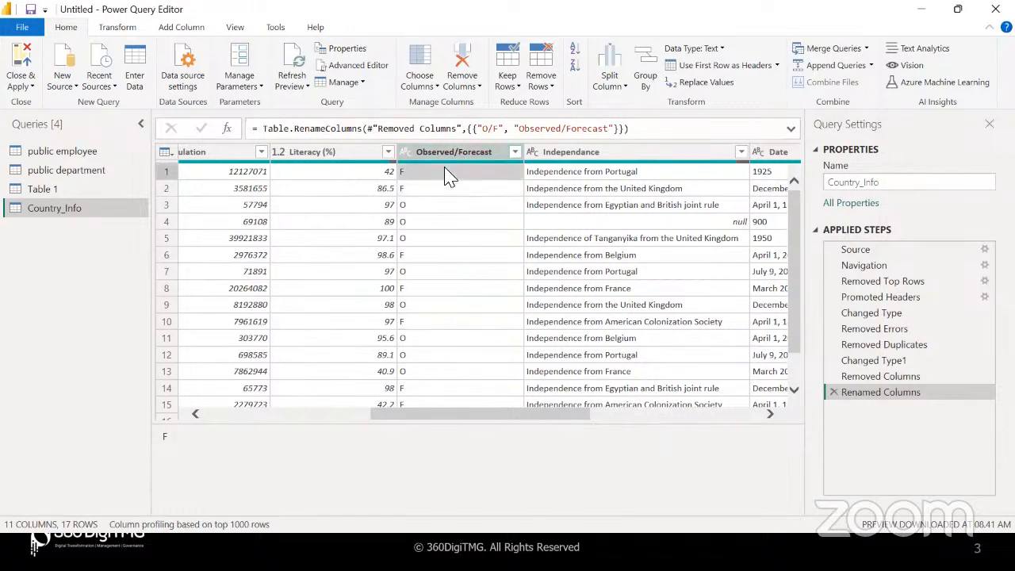
left_click(429, 208)
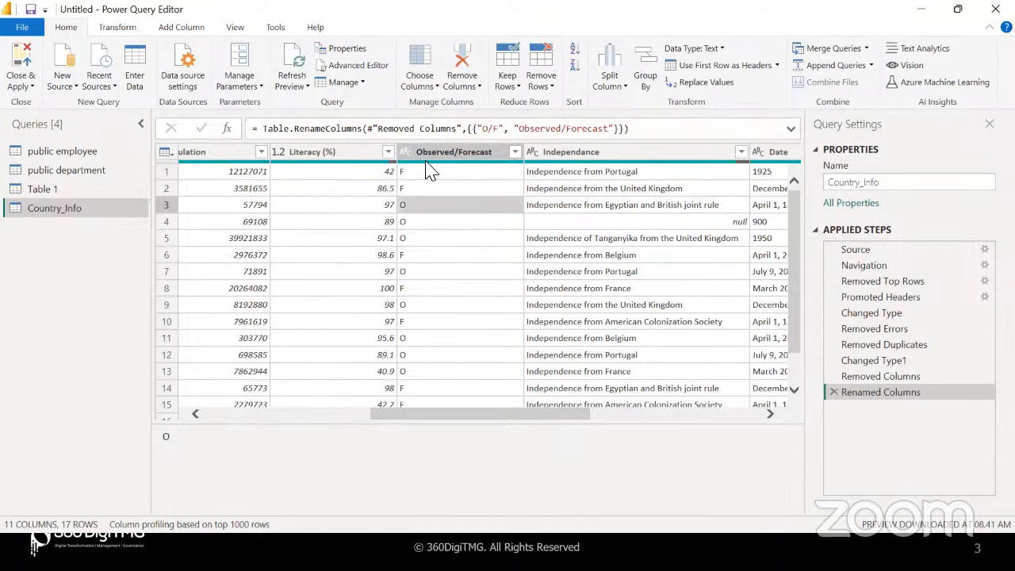
left_click(432, 171)
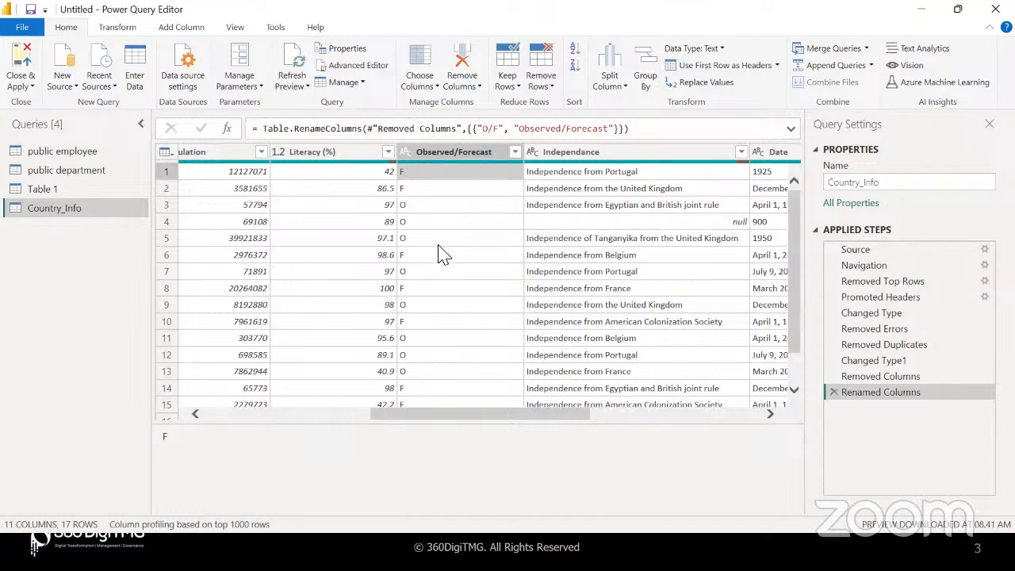
left_click(464, 155)
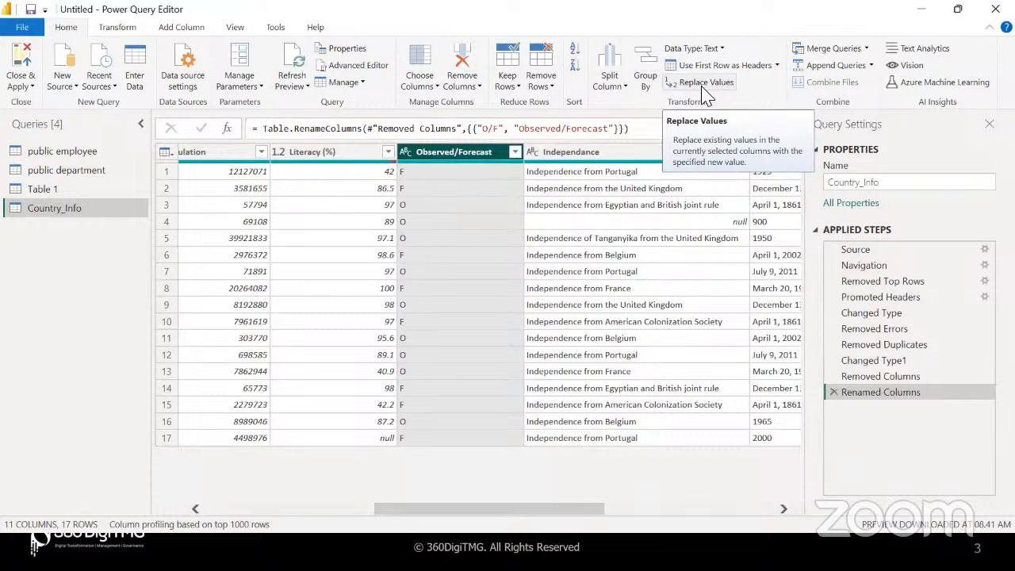
Replace O with Observed in the Observed/Forecast column
left_click(699, 88)
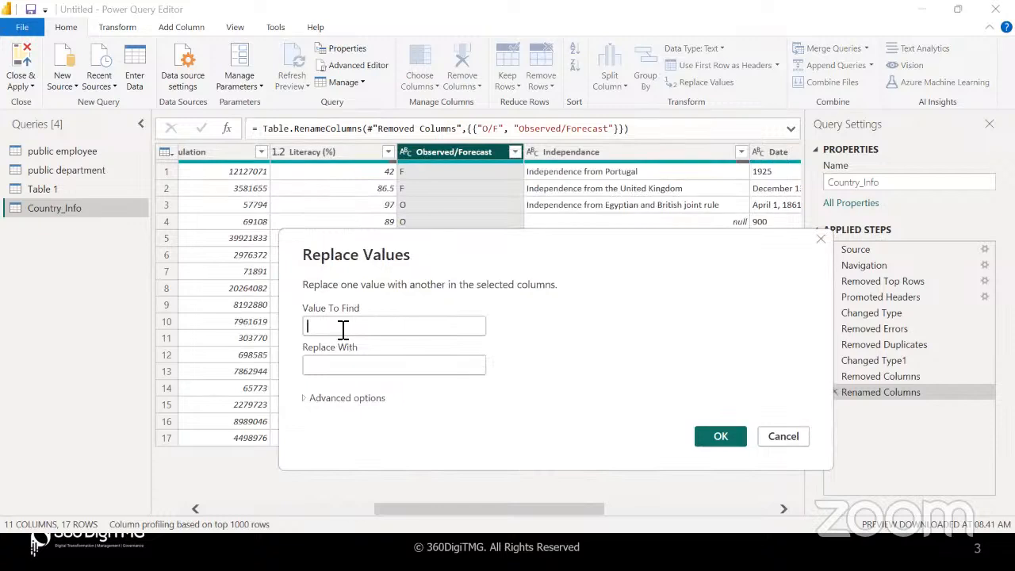
left_click(343, 329)
type("o")
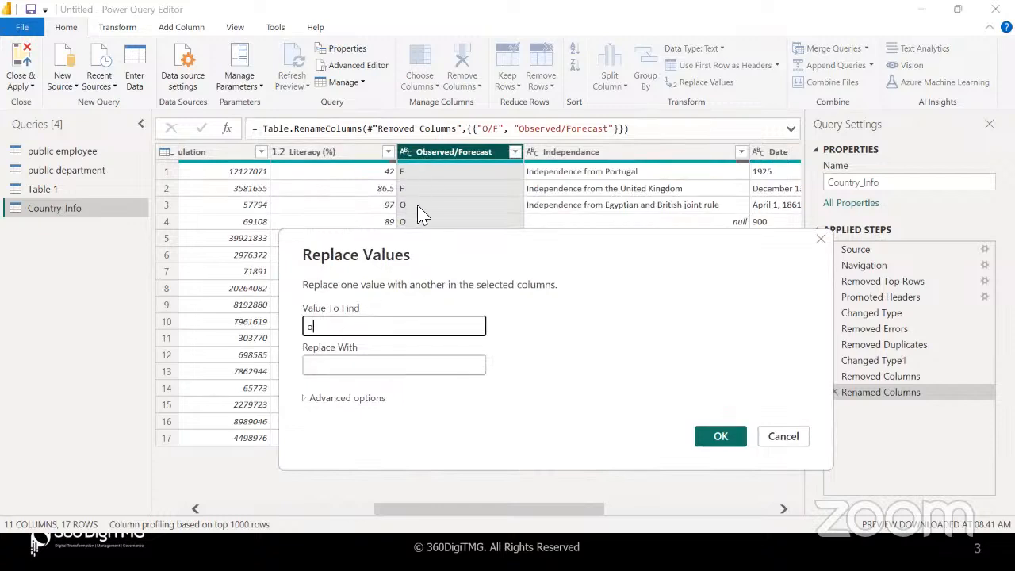
left_click(346, 369)
type("O")
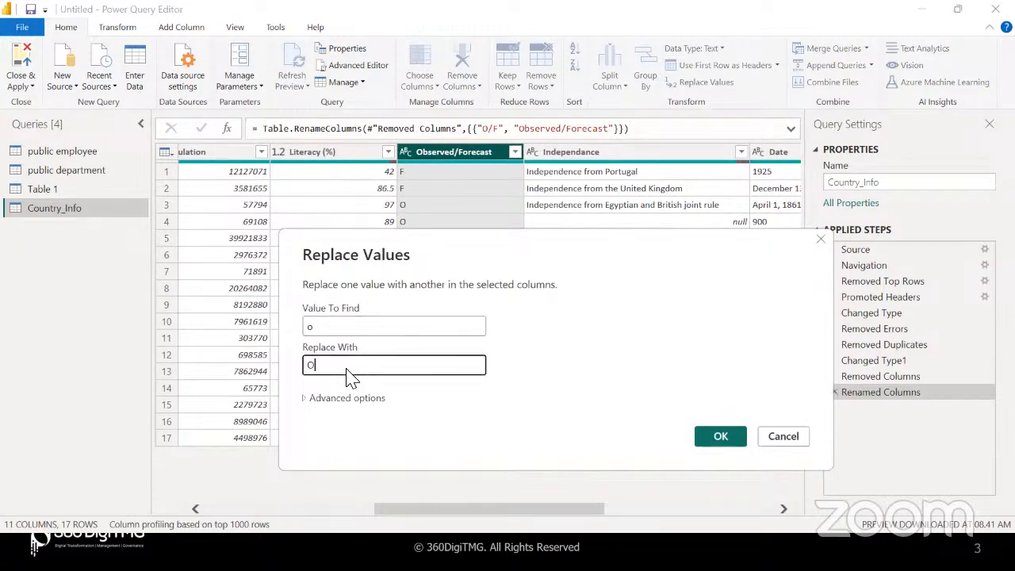
type("bserved")
left_click(719, 437)
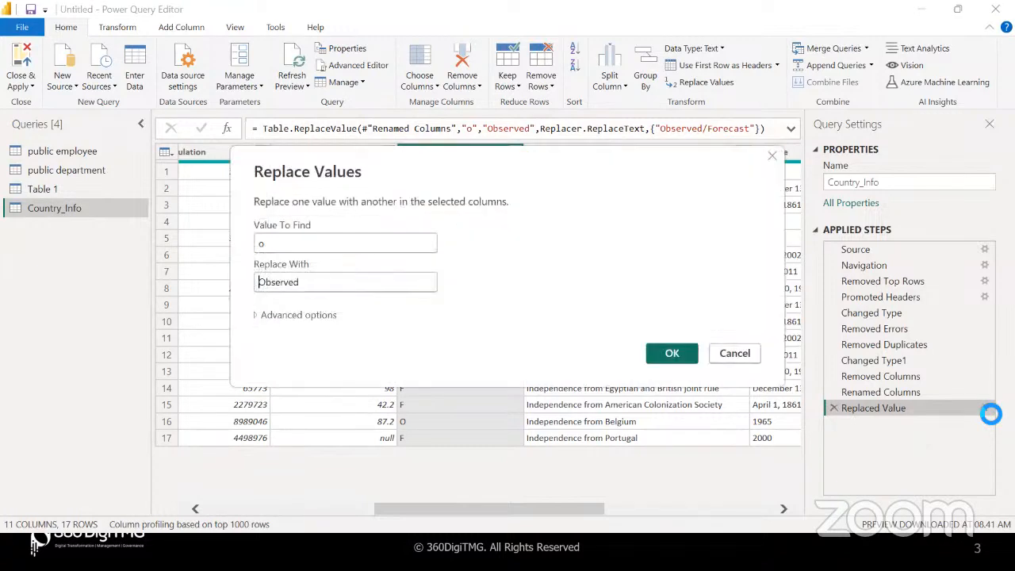
left_click_drag(271, 245, 245, 252)
type("O")
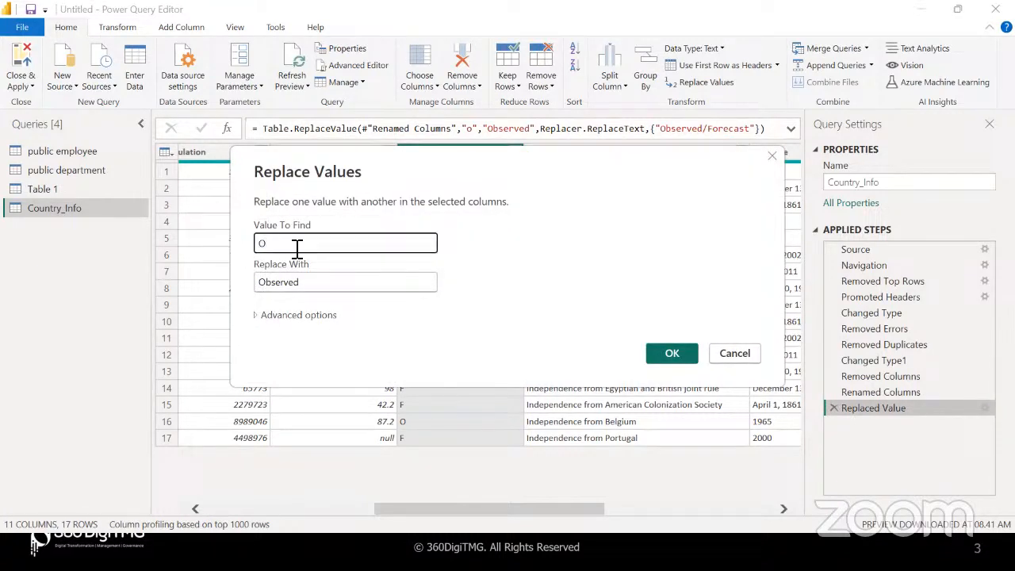
left_click(674, 353)
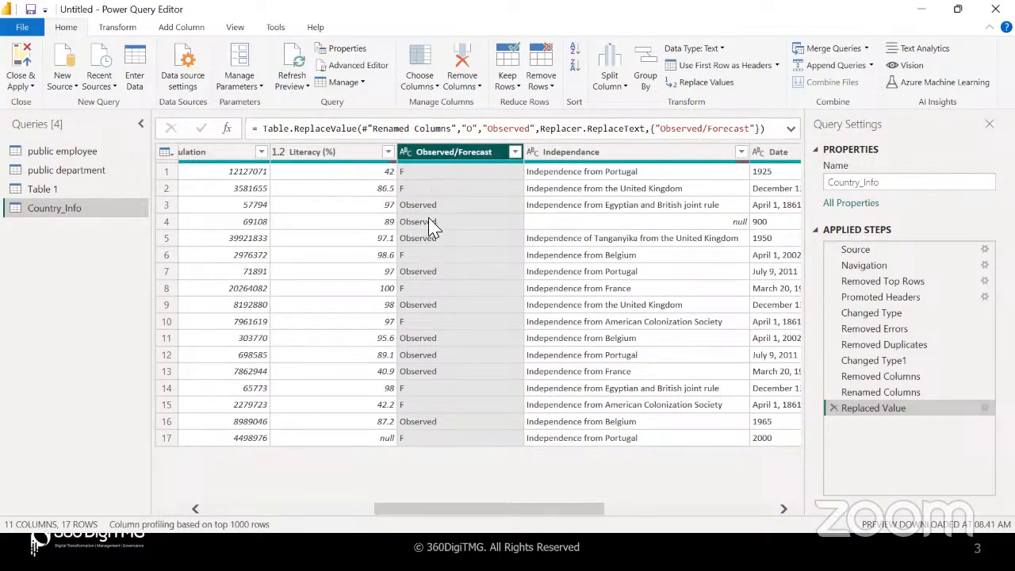
Replace F with Forecast in the Observed/Forecast column
left_click(711, 88)
type("F")
key("Tab")
type("F")
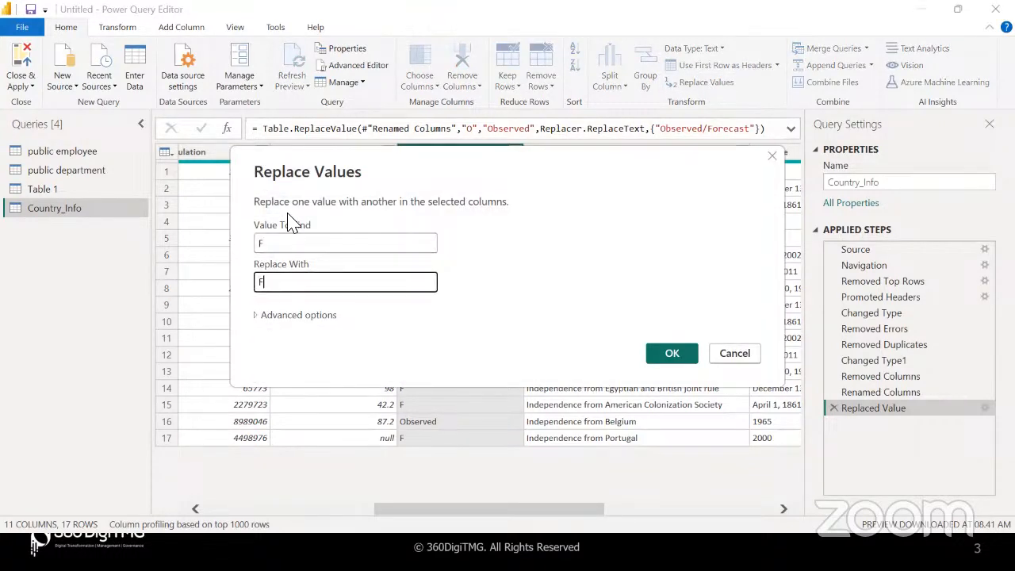
type("orecast")
left_click(668, 354)
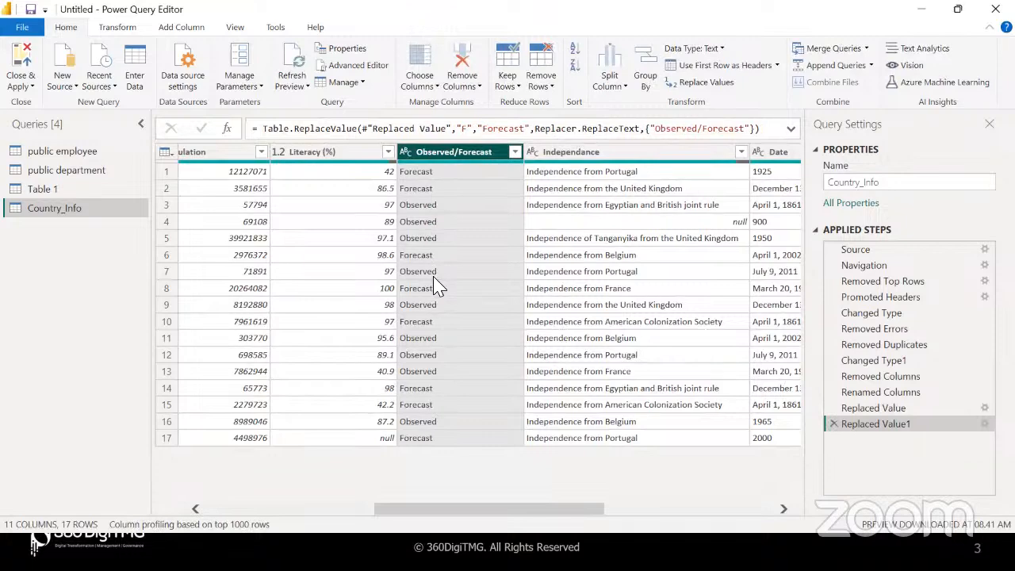
scroll(434, 287, "left", 5)
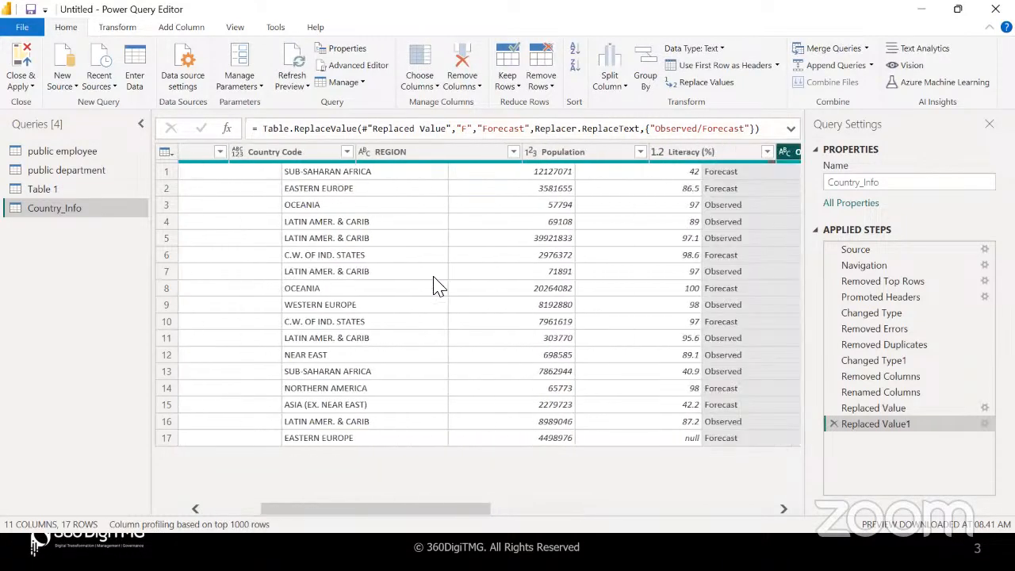
scroll(434, 287, "right", 5)
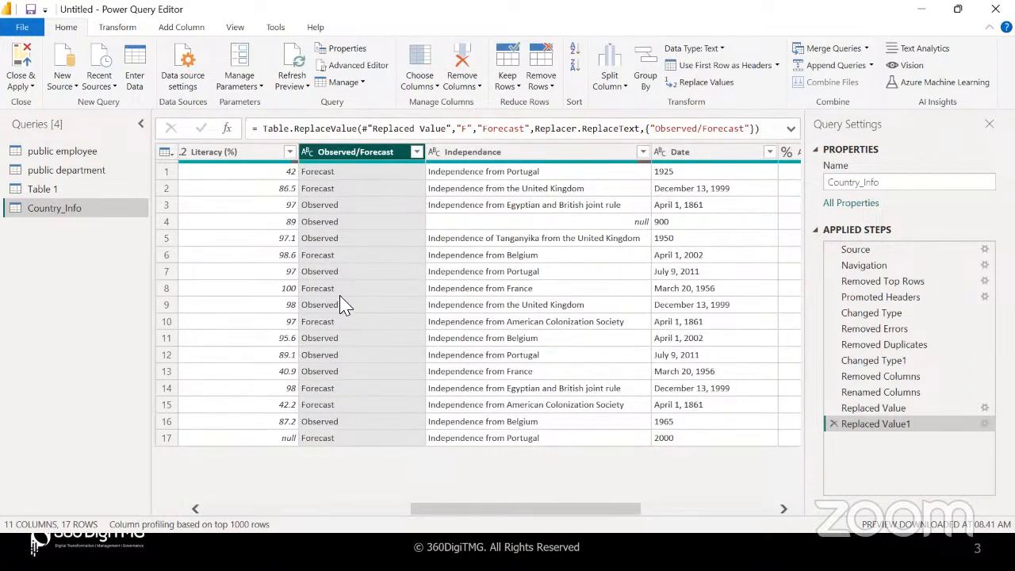
left_click(691, 293)
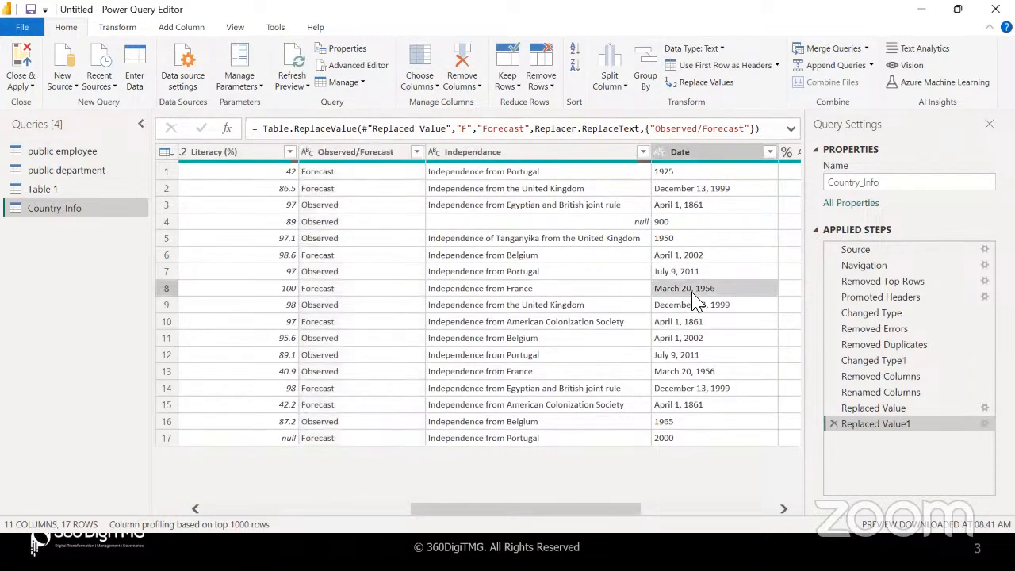
scroll(692, 301, "right", 5)
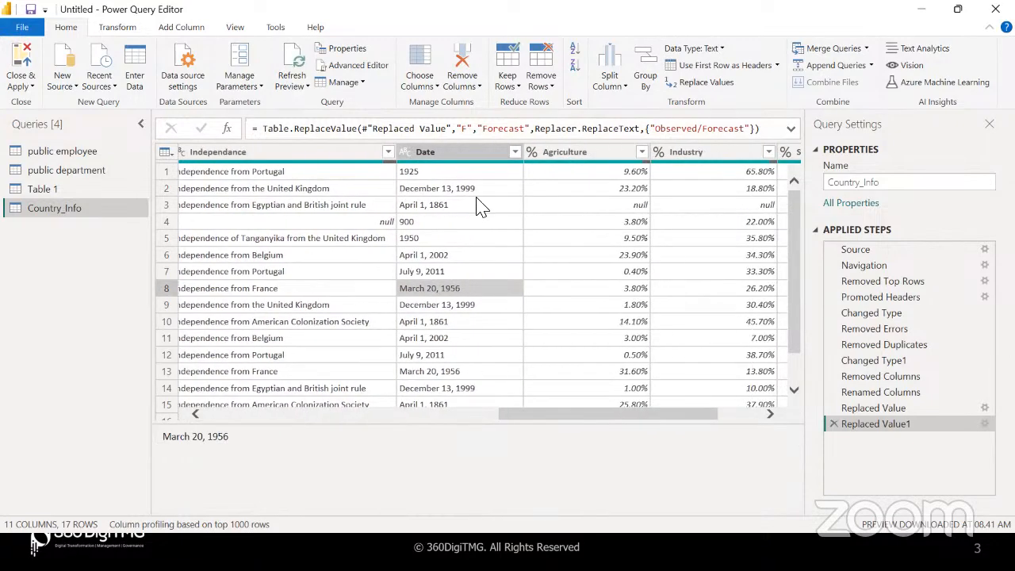
left_click(485, 190)
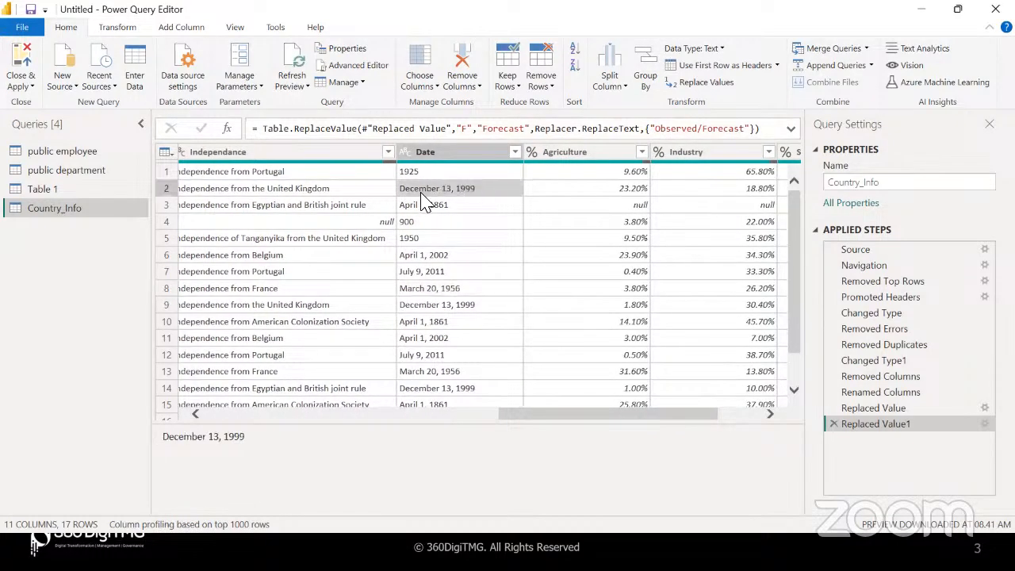
left_click(425, 175)
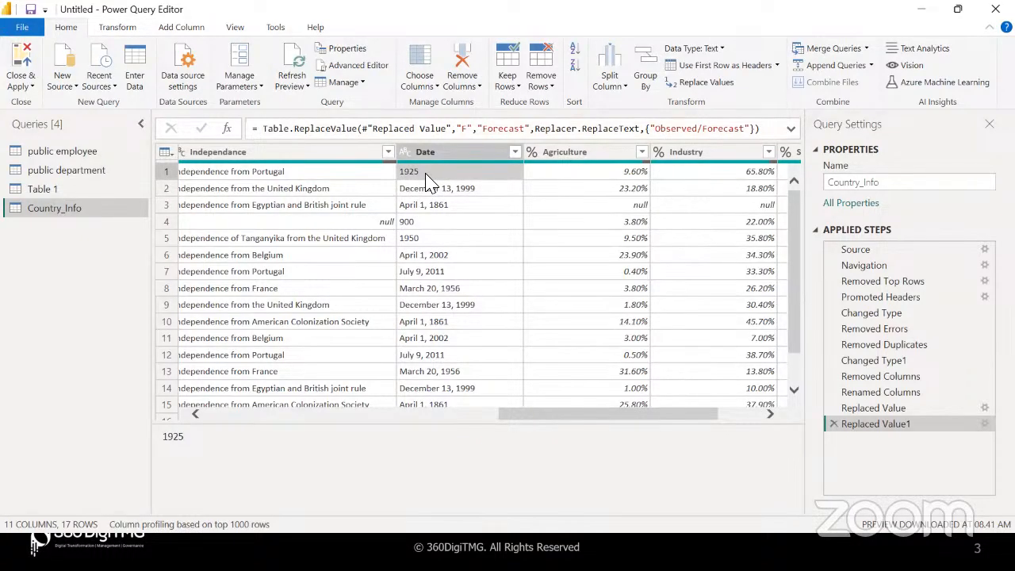
left_click(429, 191)
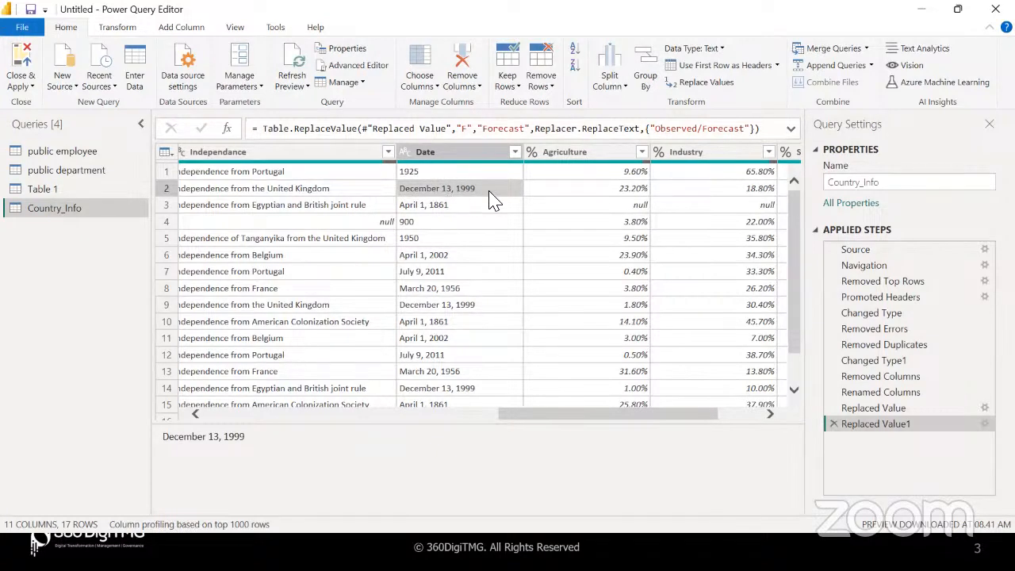
left_click(455, 225)
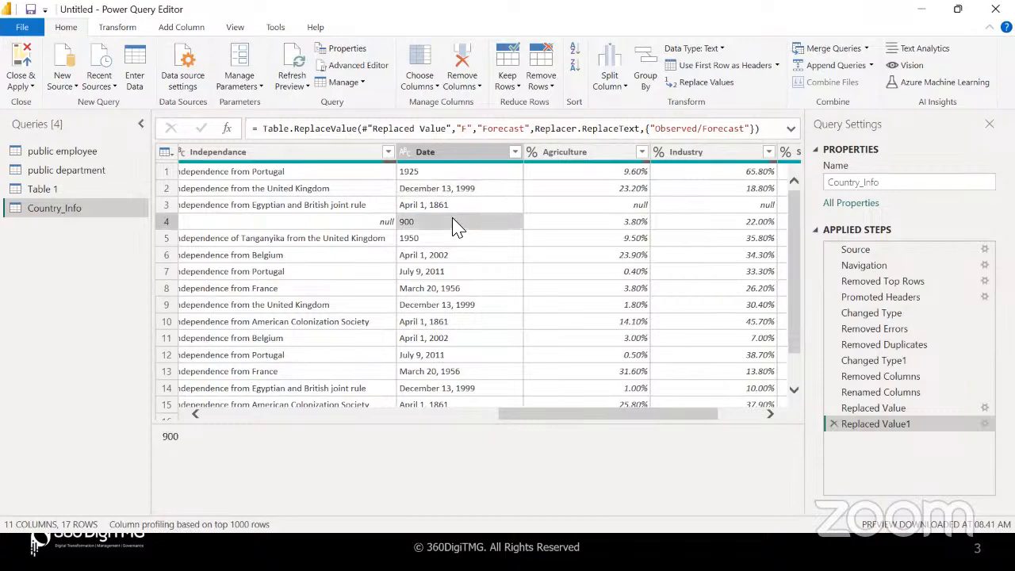
scroll(468, 317, "down", 2)
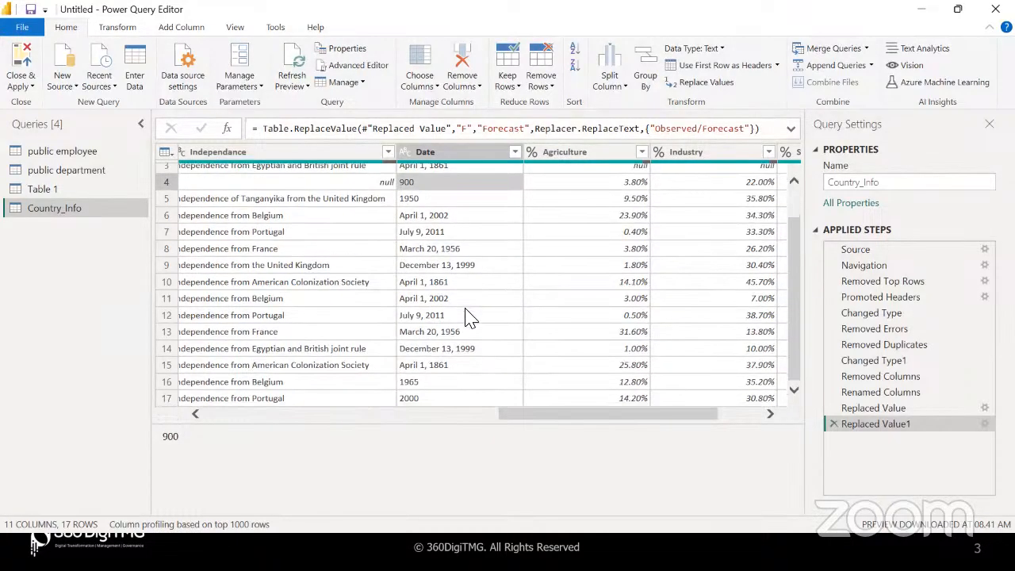
left_click(433, 383)
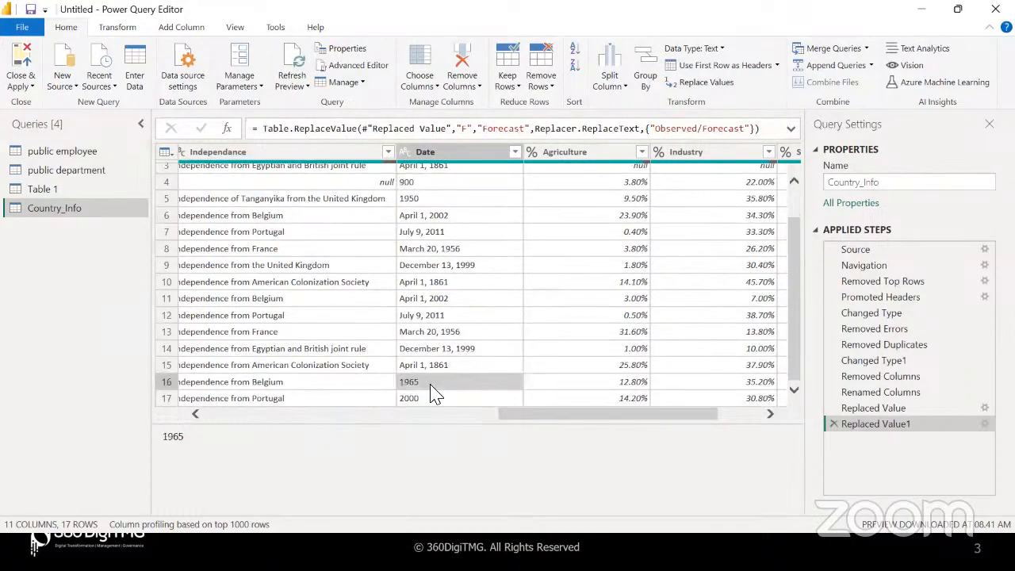
left_click(422, 399)
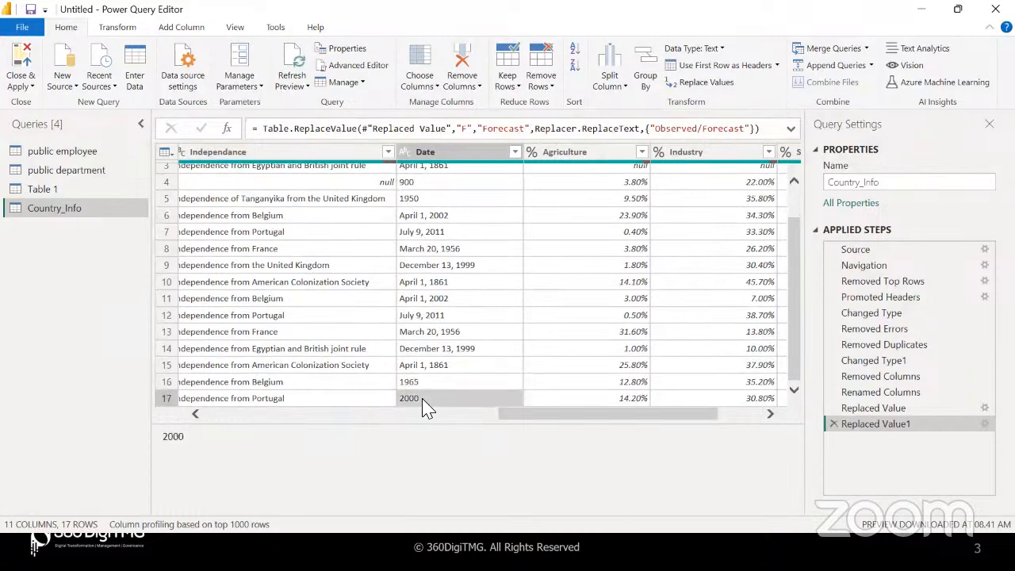
scroll(422, 400, "up", 2)
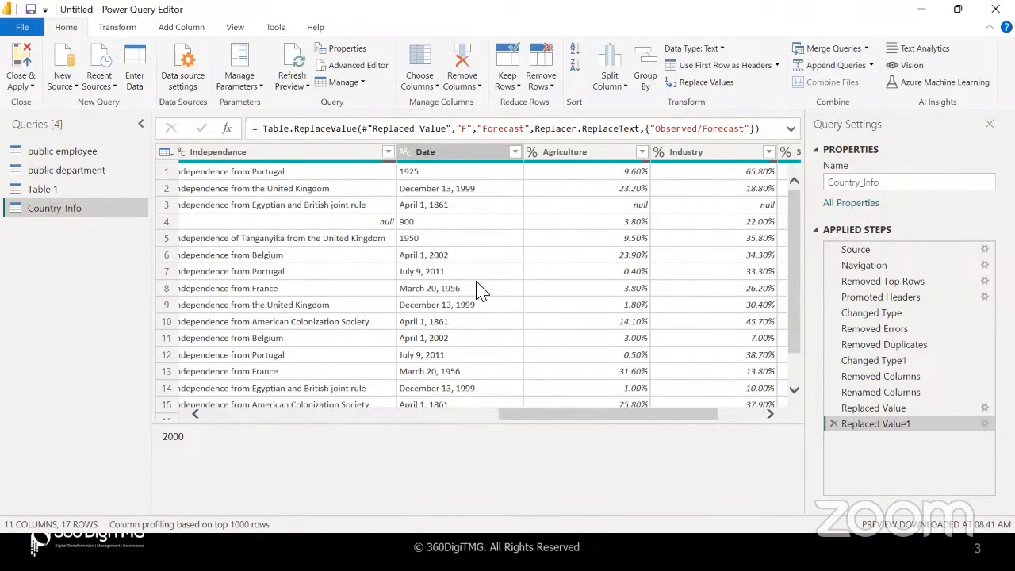
left_click(475, 176)
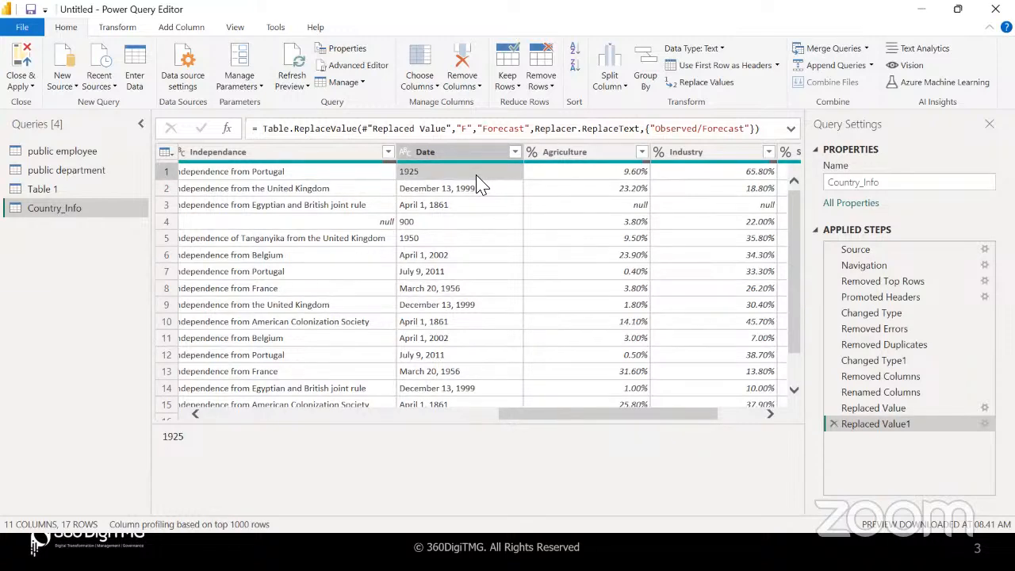
left_click(116, 27)
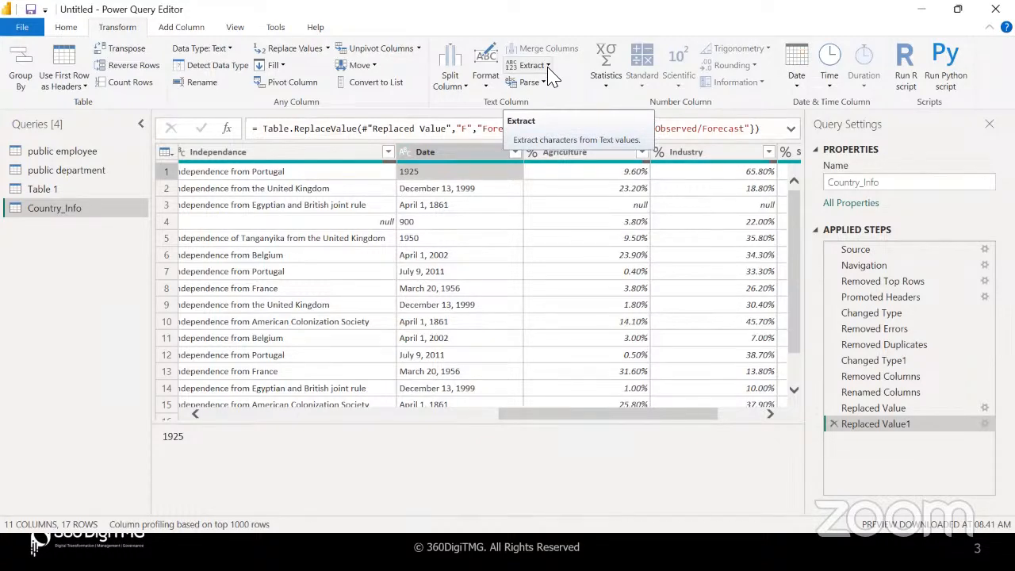
left_click(479, 197)
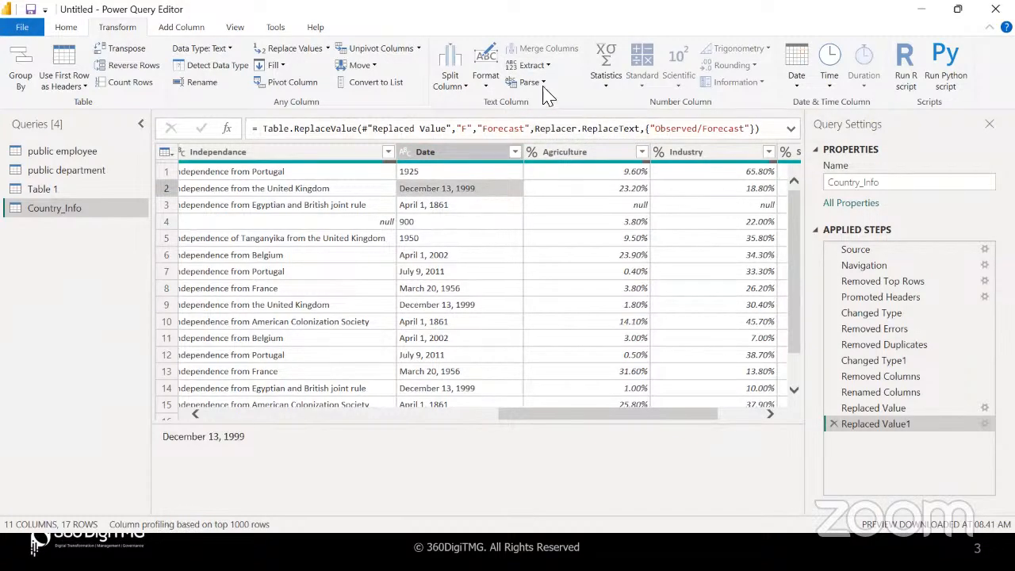
left_click(546, 66)
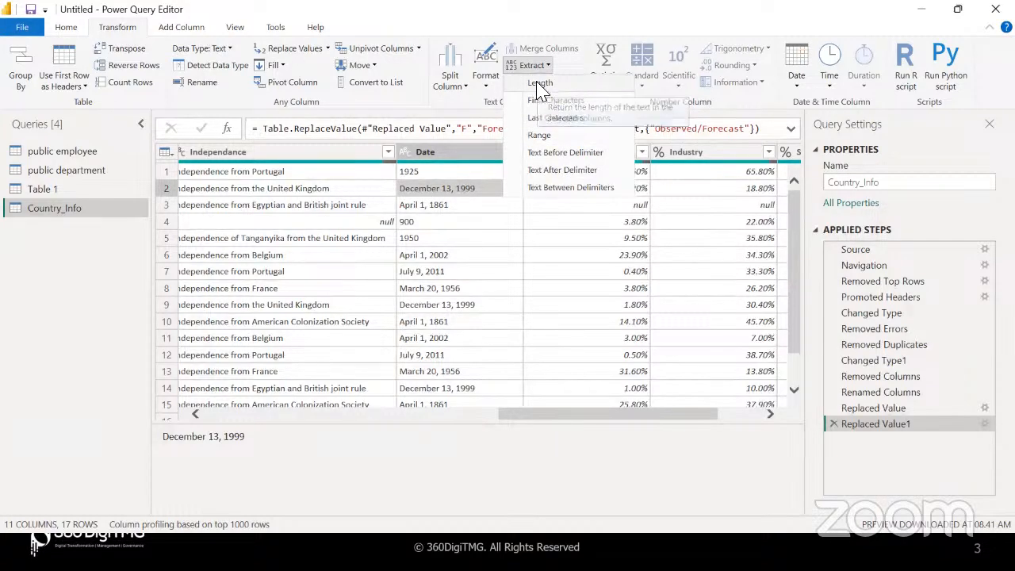
left_click(538, 84)
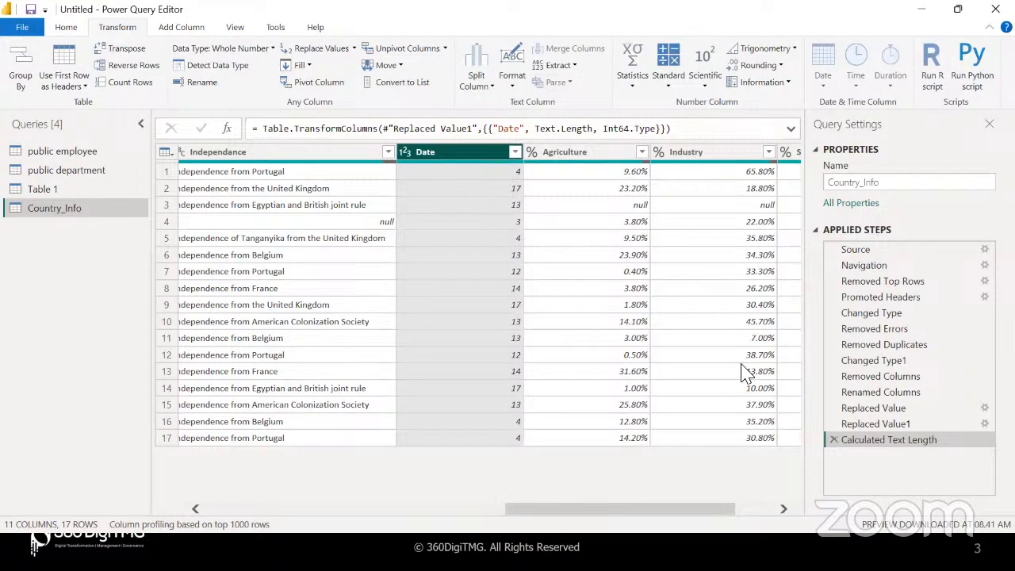
left_click(863, 425)
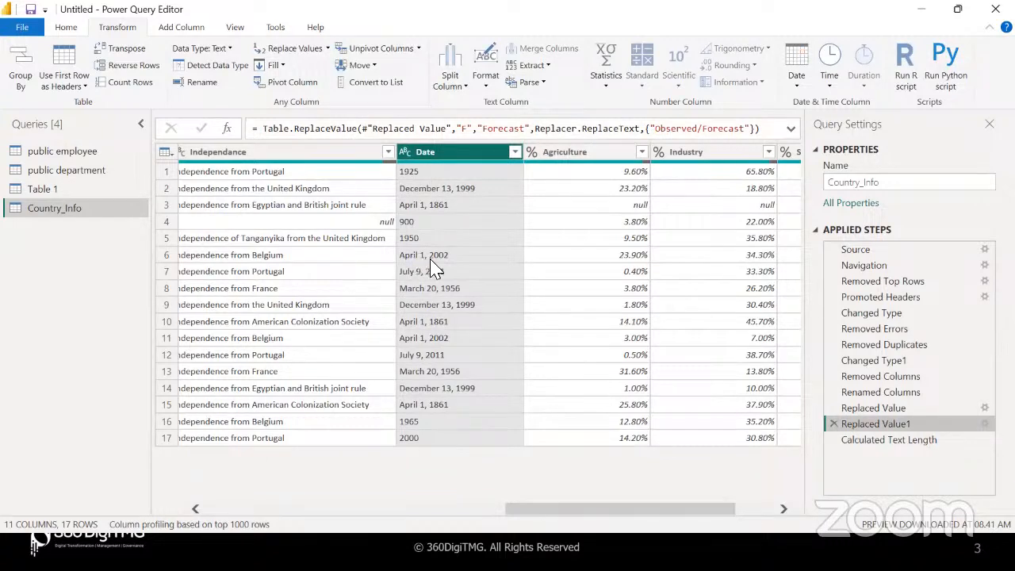
left_click(890, 441)
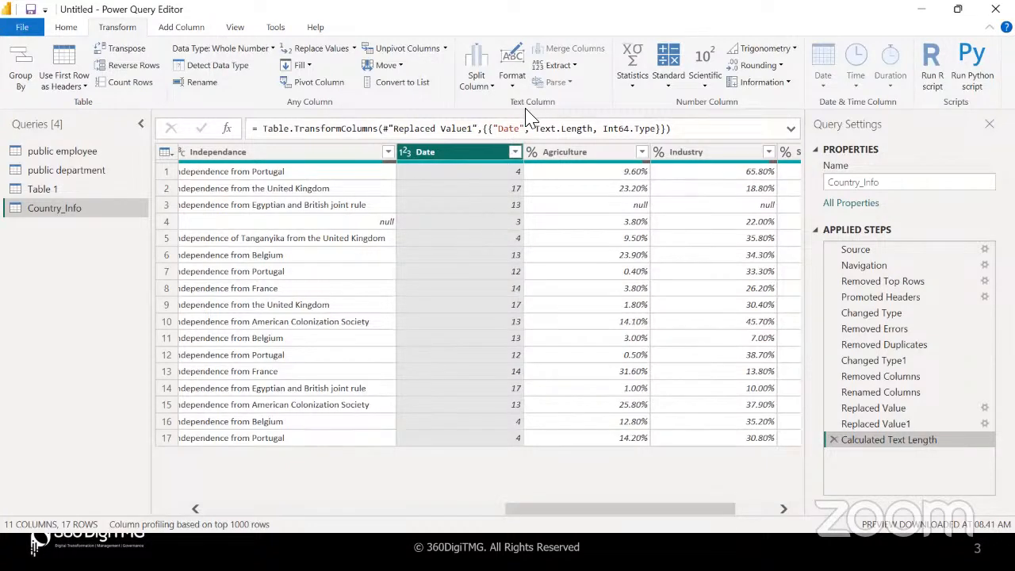
left_click(833, 439)
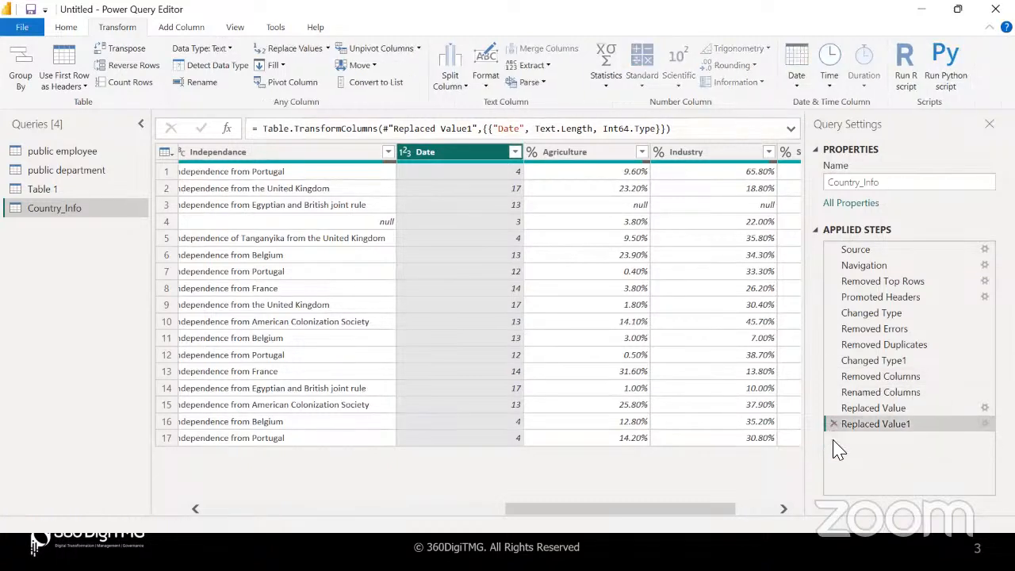
left_click(544, 67)
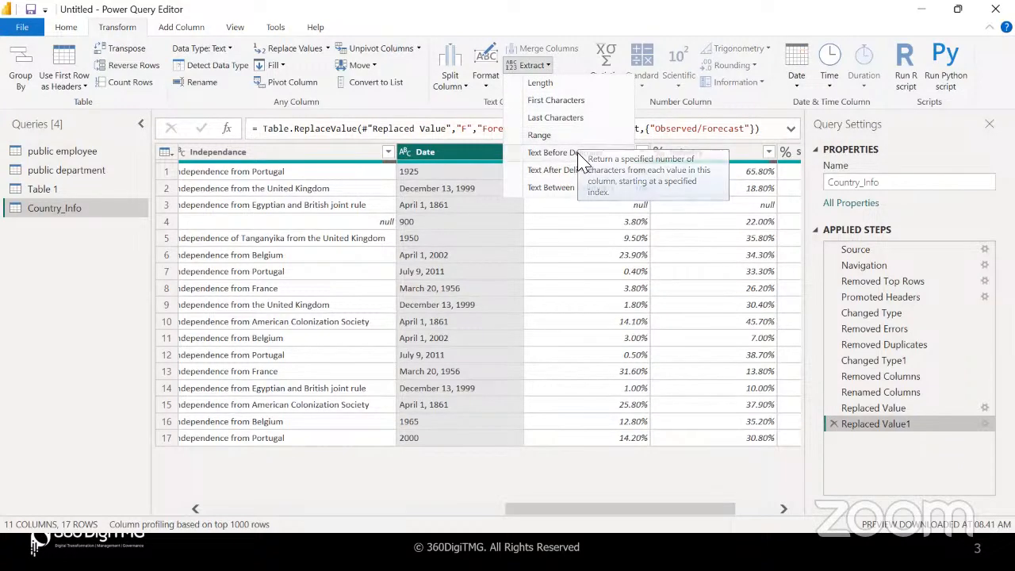
left_click(570, 105)
type("5")
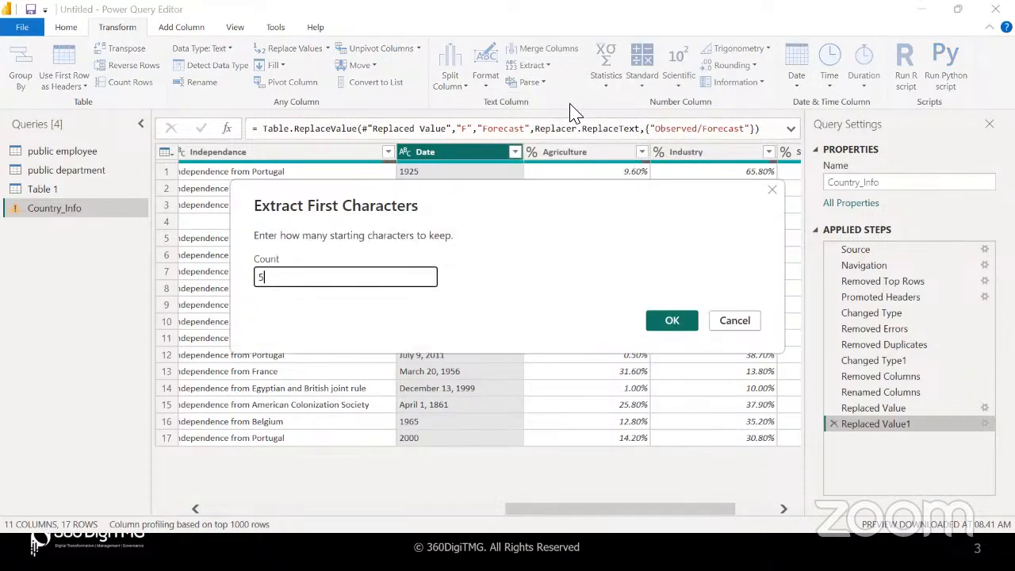
left_click(673, 320)
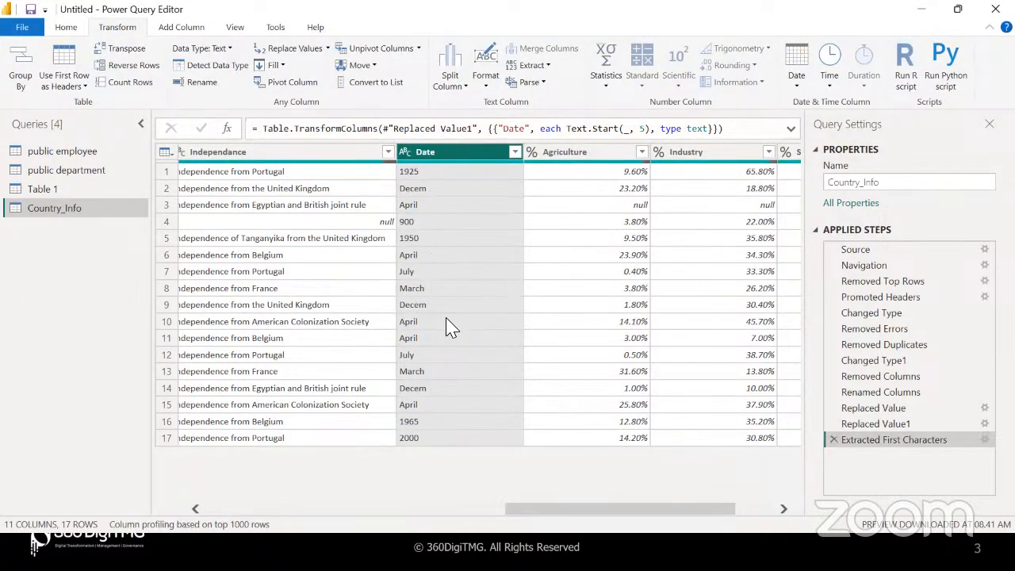
left_click(833, 440)
Extract a text range from Date with starting index 3 and 5 characters
left_click(544, 67)
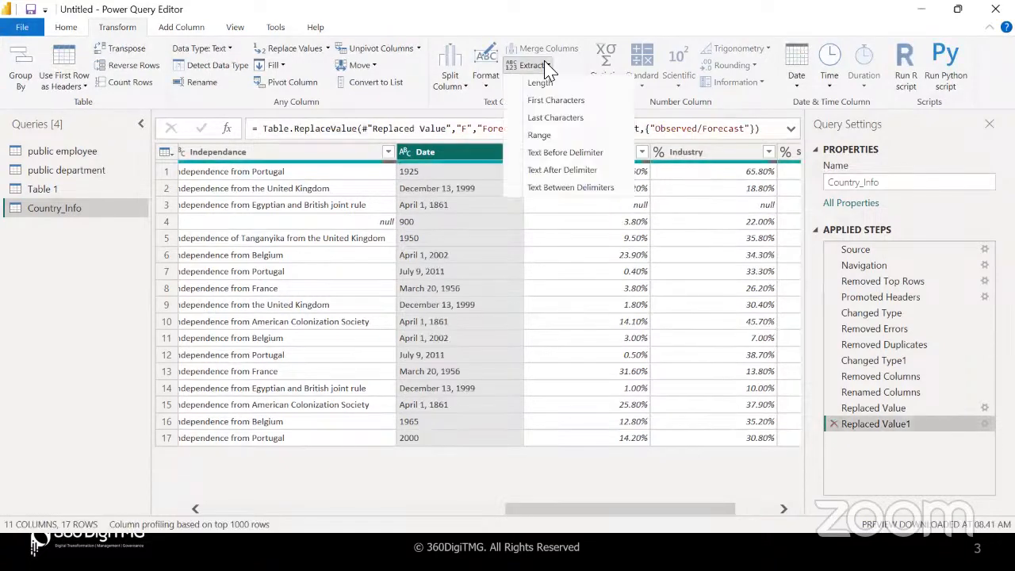
left_click(572, 134)
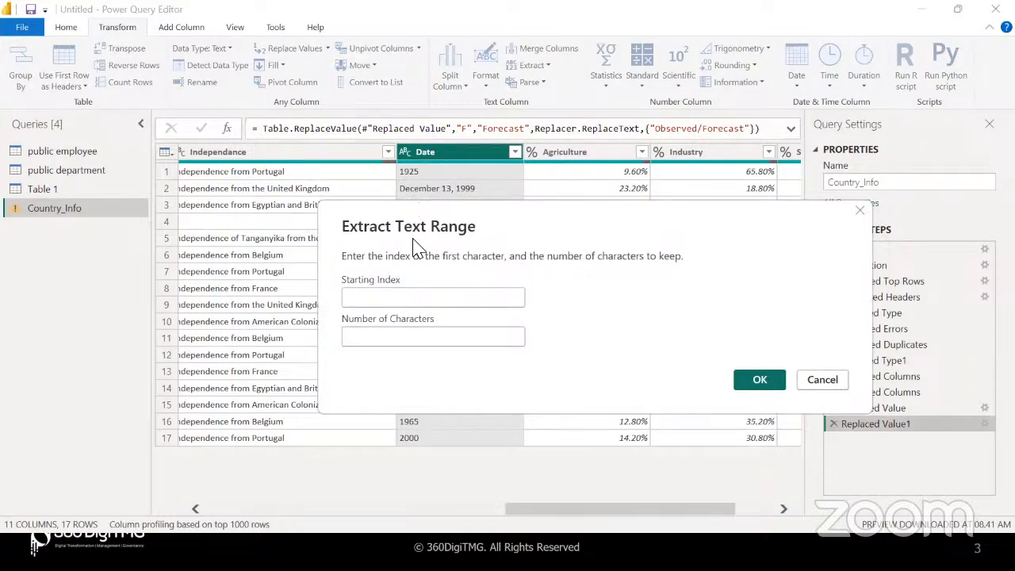
left_click(384, 297)
type("3")
left_click(359, 338)
type("5")
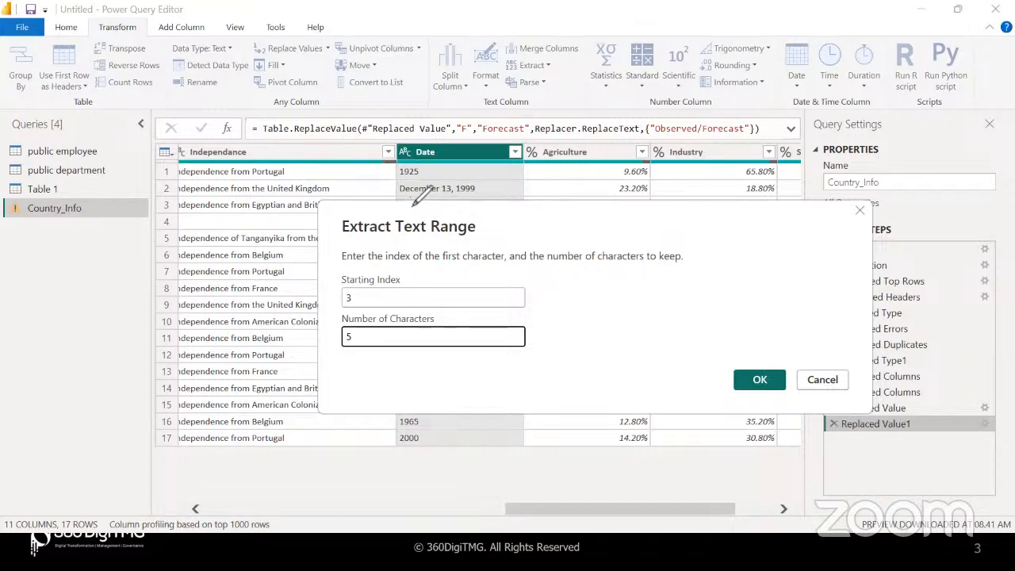
left_click_drag(415, 197, 434, 197)
left_click_drag(420, 187, 440, 186)
left_click(757, 380)
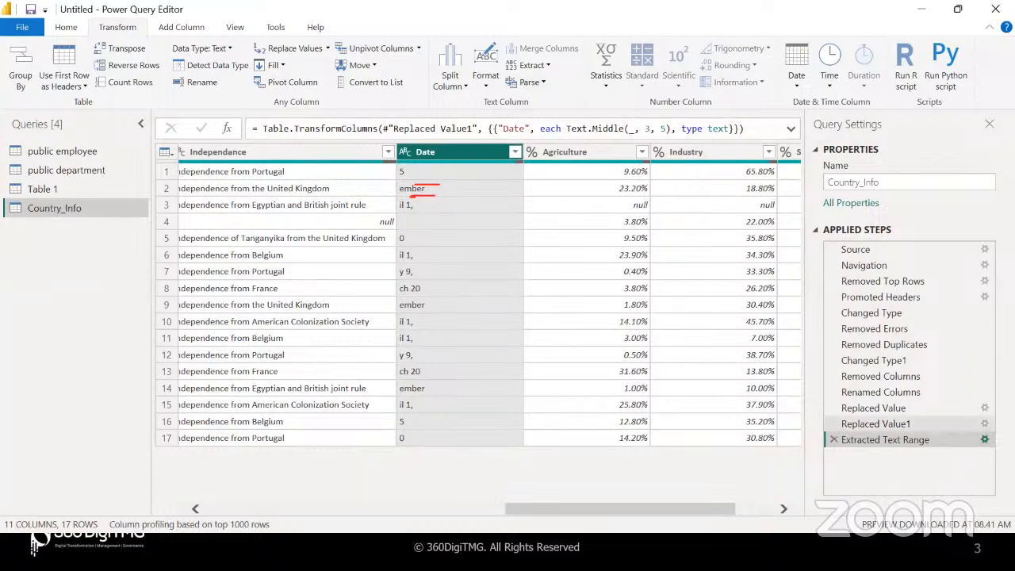
Change the range extraction's starting index to 2, then delete the Extracted Text Range step
left_click(984, 439)
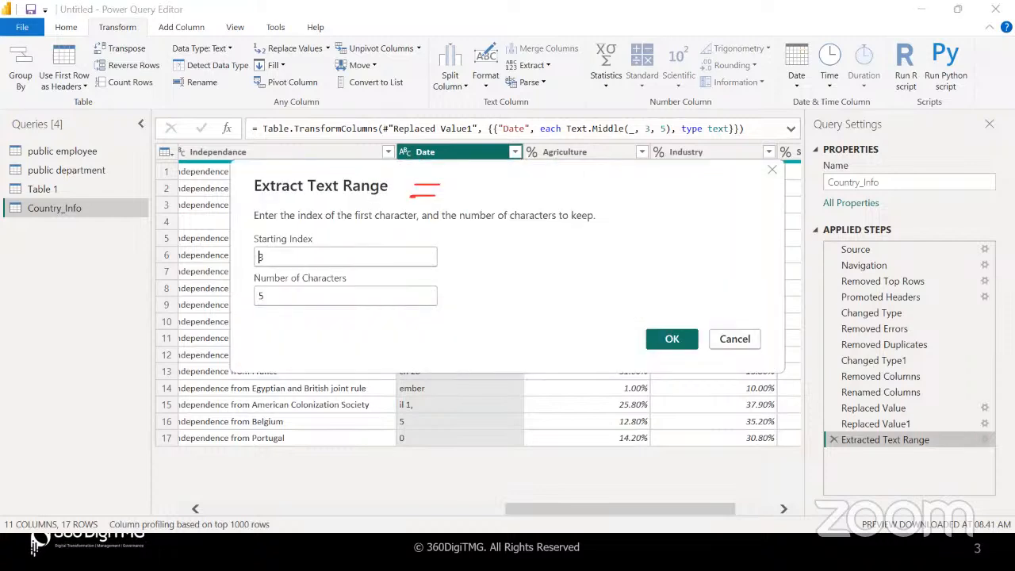
double_click(257, 256)
left_click_drag(418, 198, 463, 248)
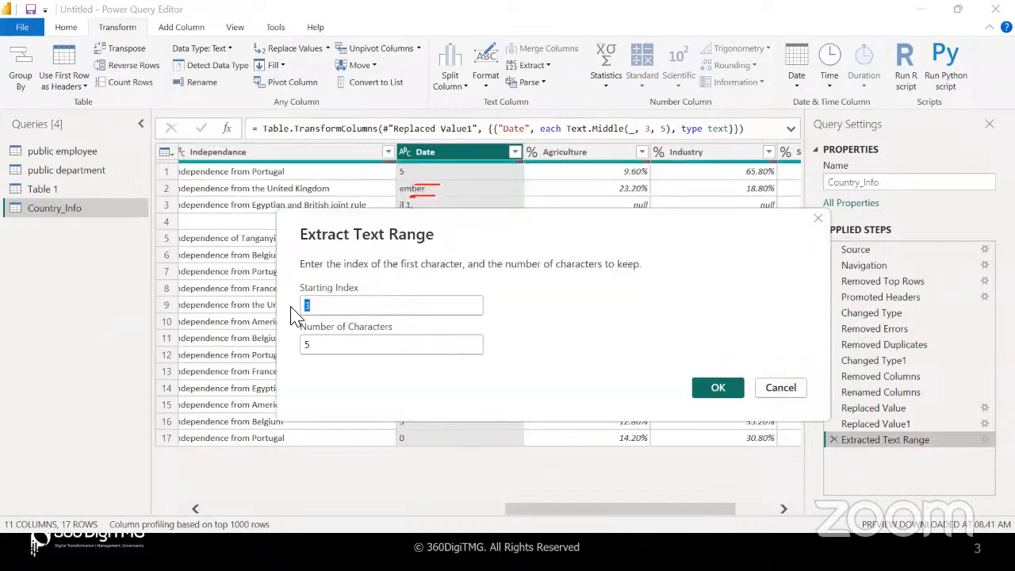
type("2")
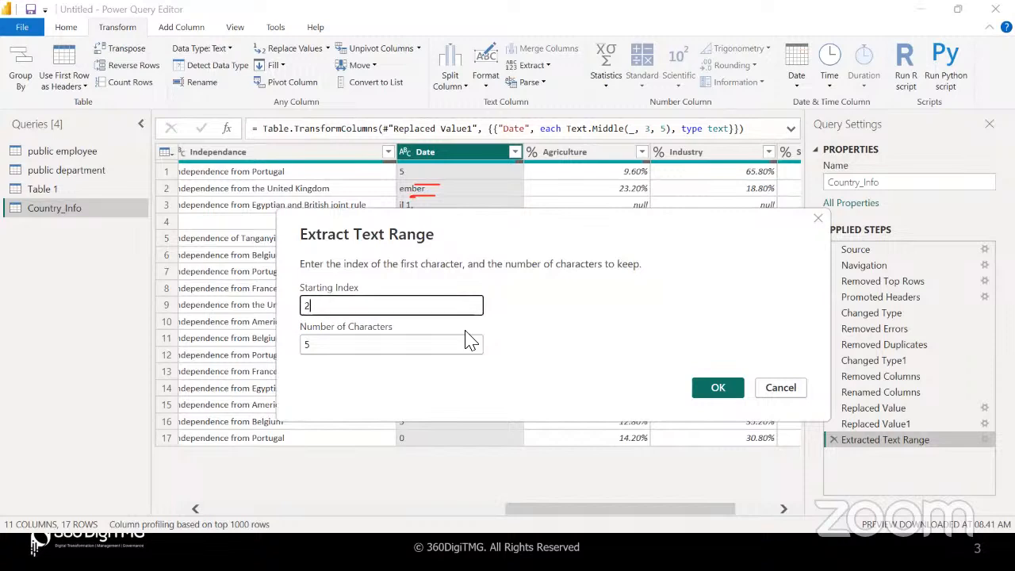
left_click(717, 390)
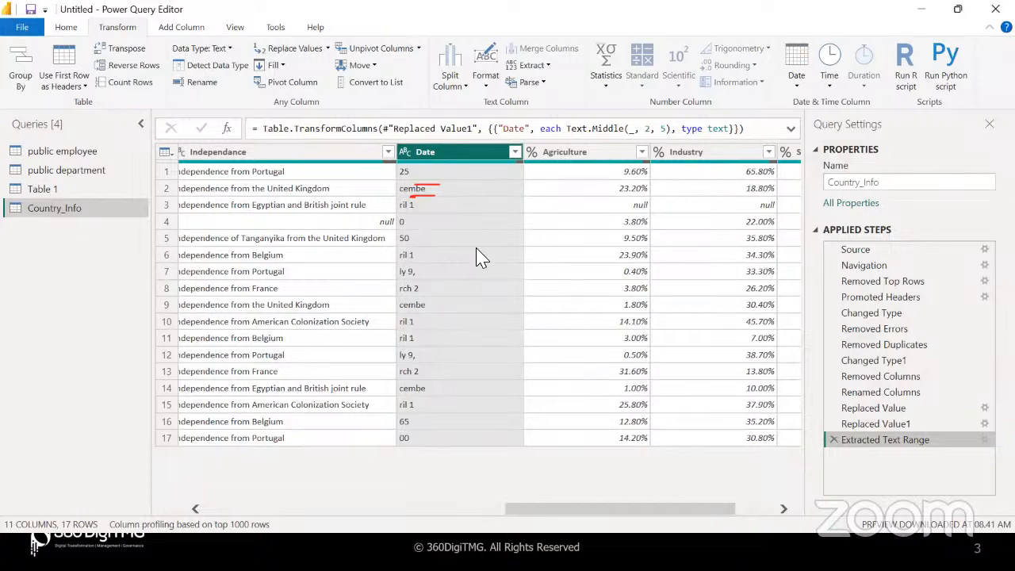
left_click(833, 439)
left_click(550, 68)
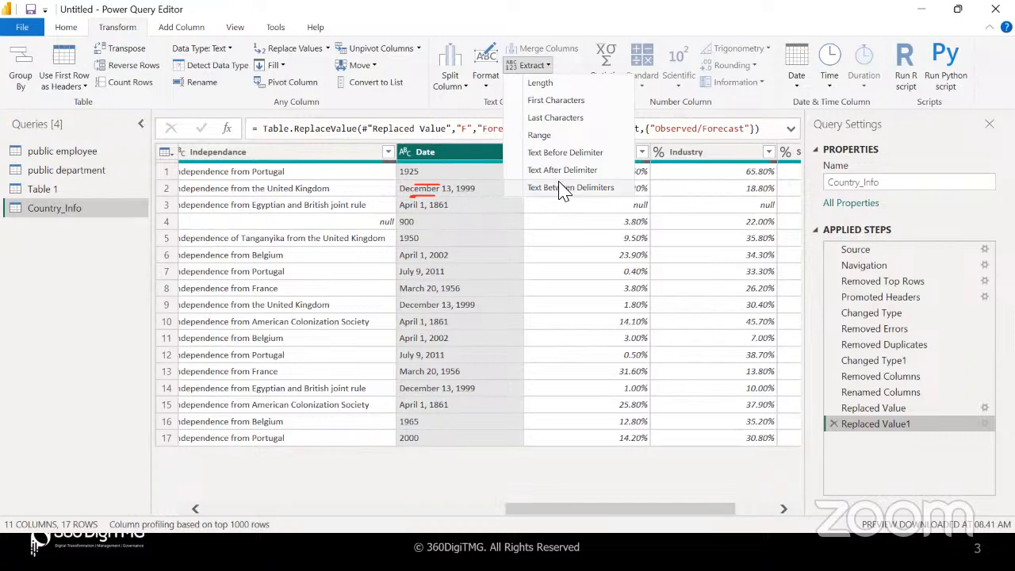
left_click(577, 172)
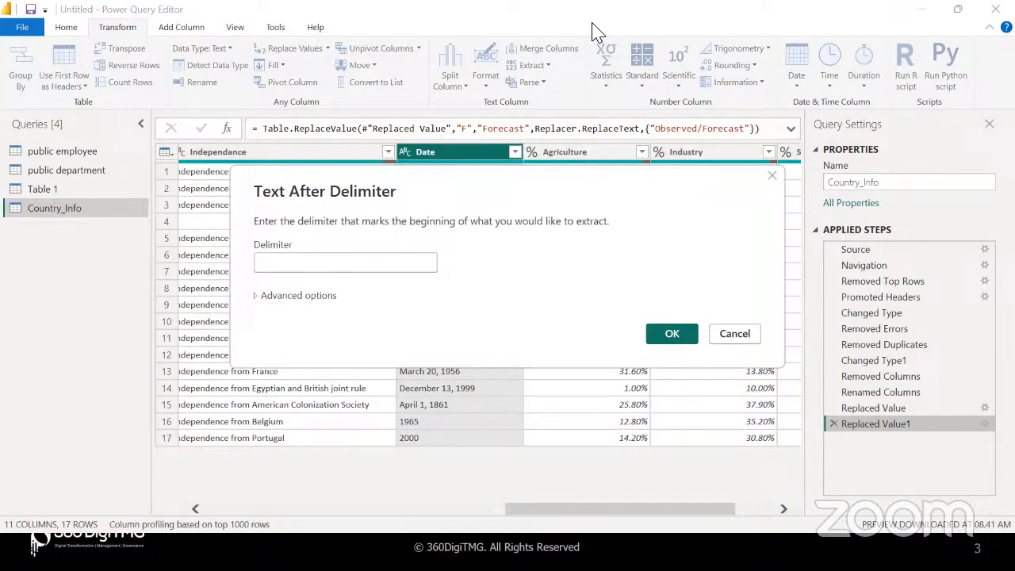
left_click(364, 264)
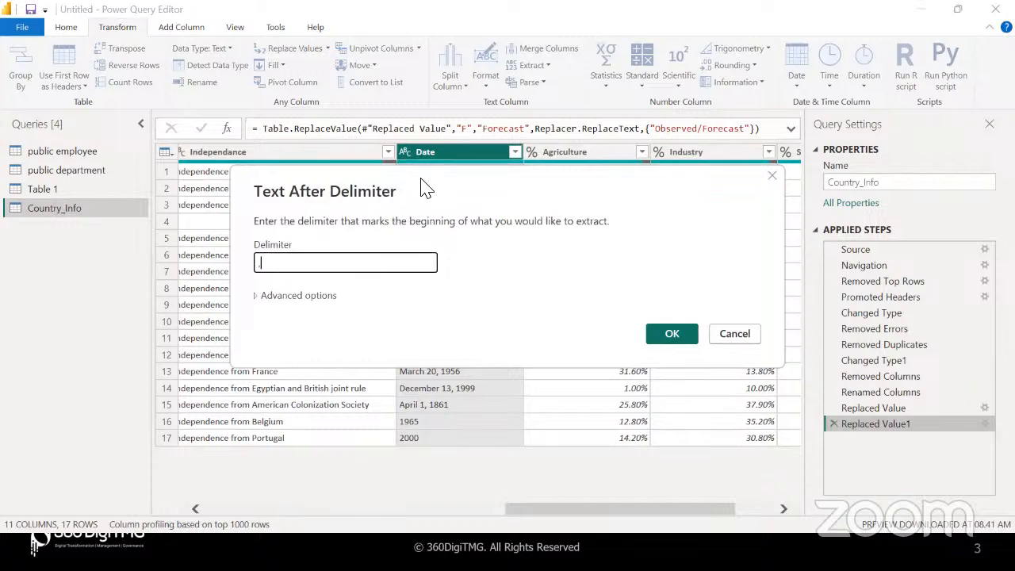
left_click_drag(422, 175, 447, 210)
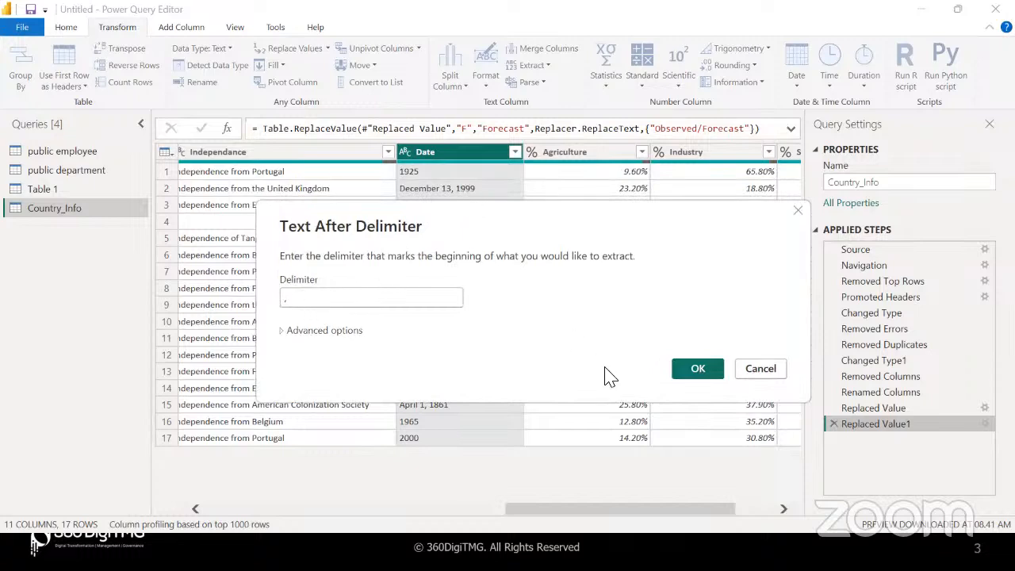
left_click(686, 373)
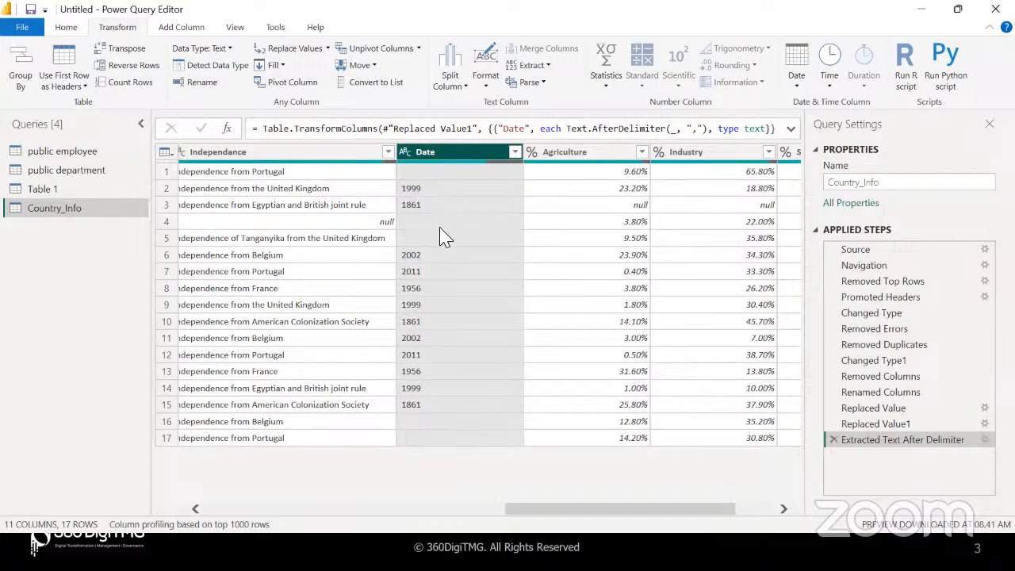
left_click(833, 439)
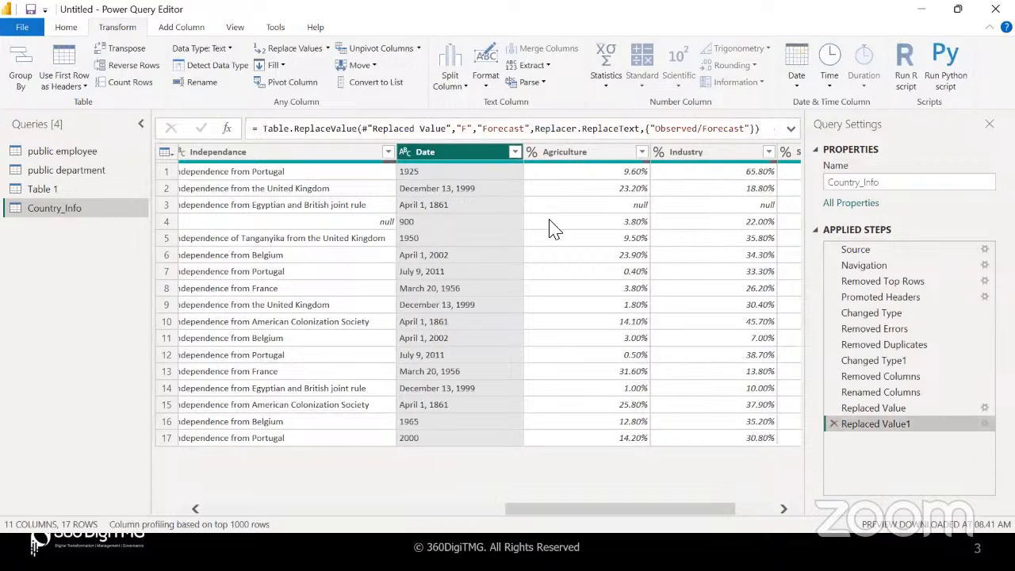
Keep the last 4 characters of each Date value, leaving years like 1999 and 1861
left_click(542, 67)
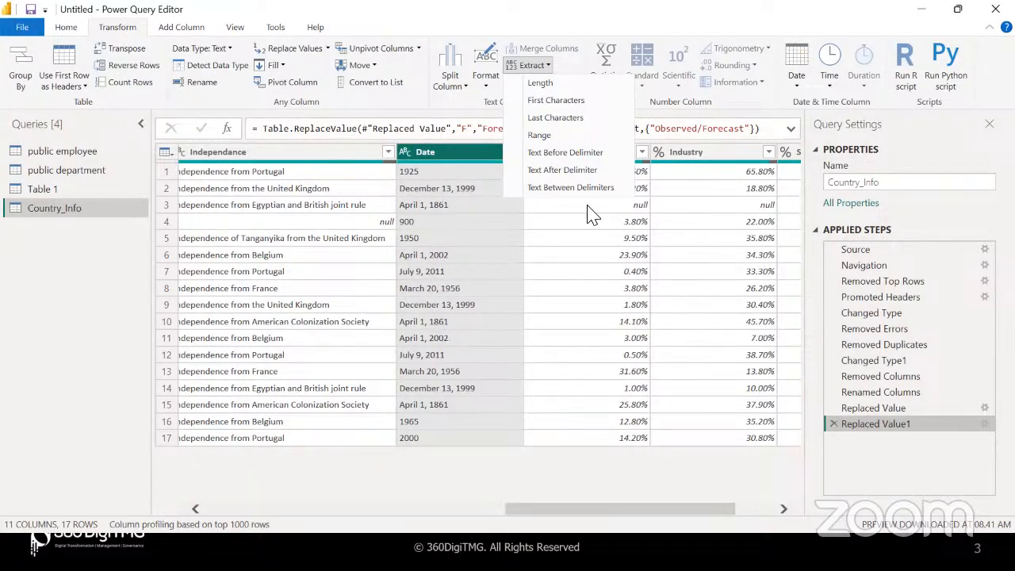
left_click(555, 118)
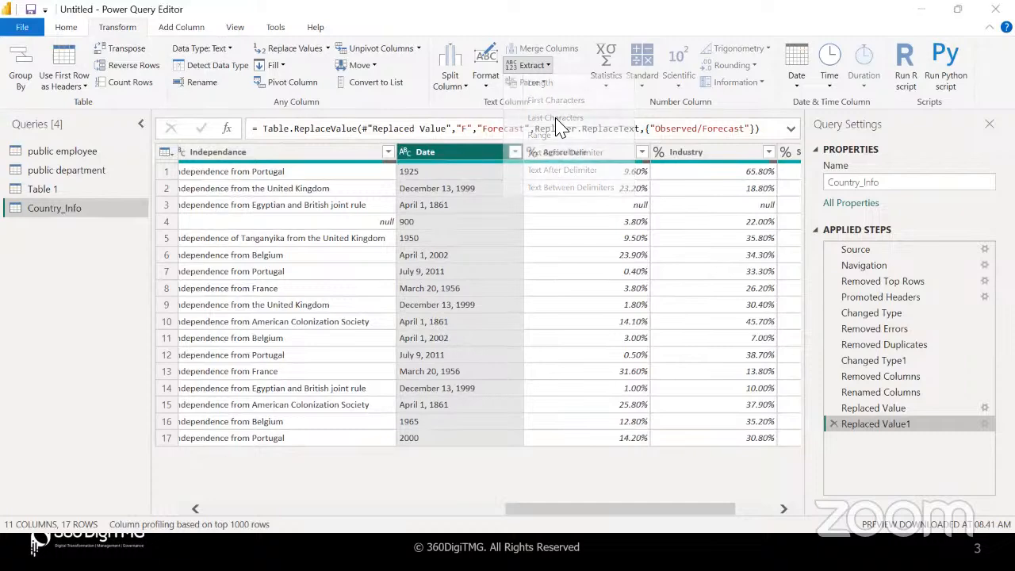
type("4")
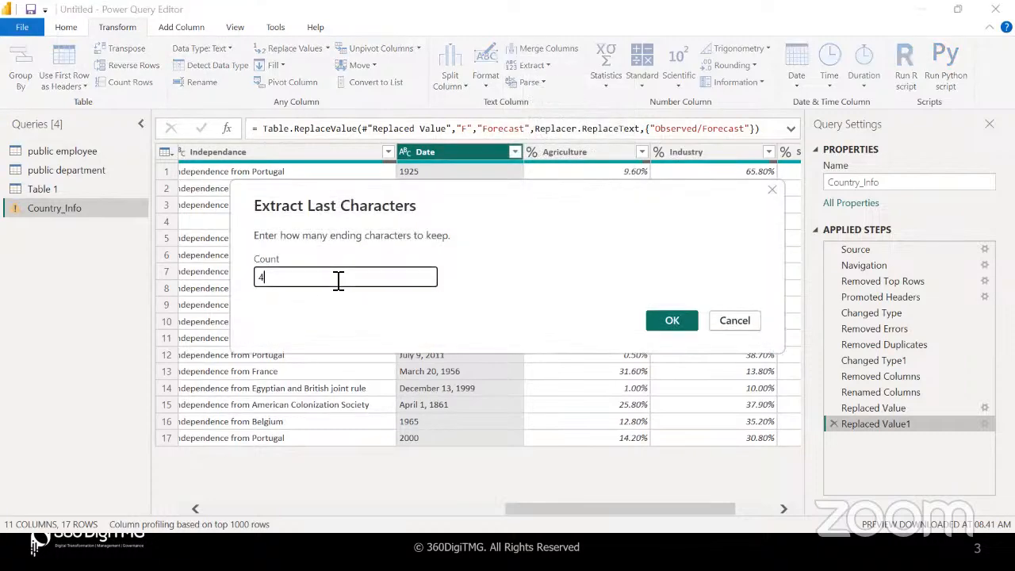
left_click(669, 322)
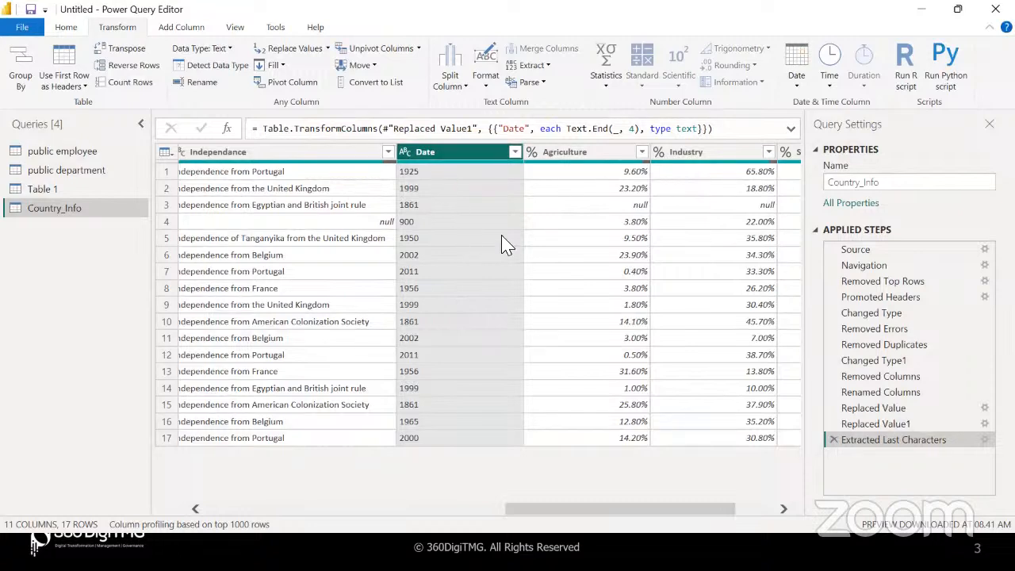
Compare the year results with the full dates in the earlier applied step
left_click(876, 425)
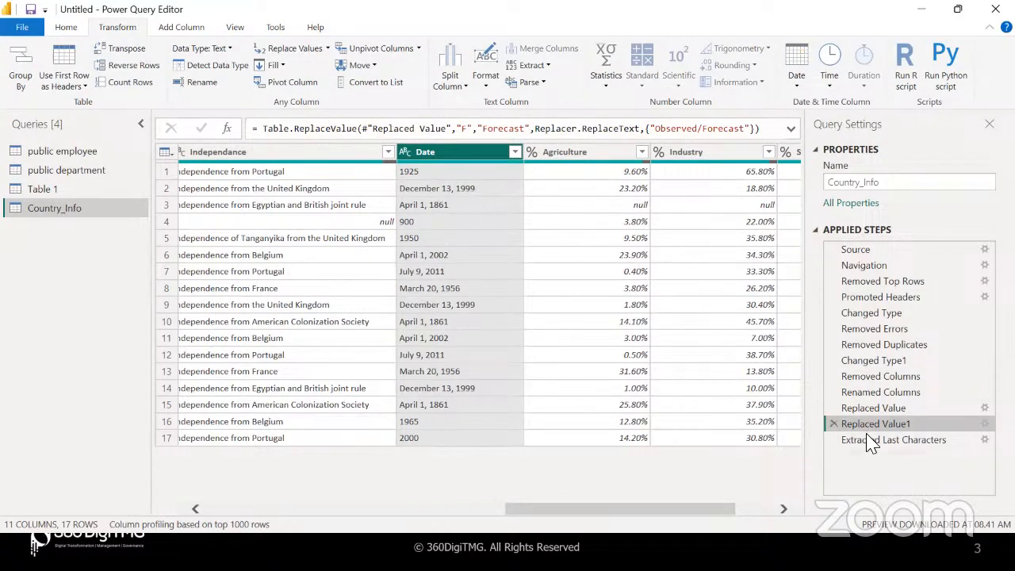
left_click(891, 440)
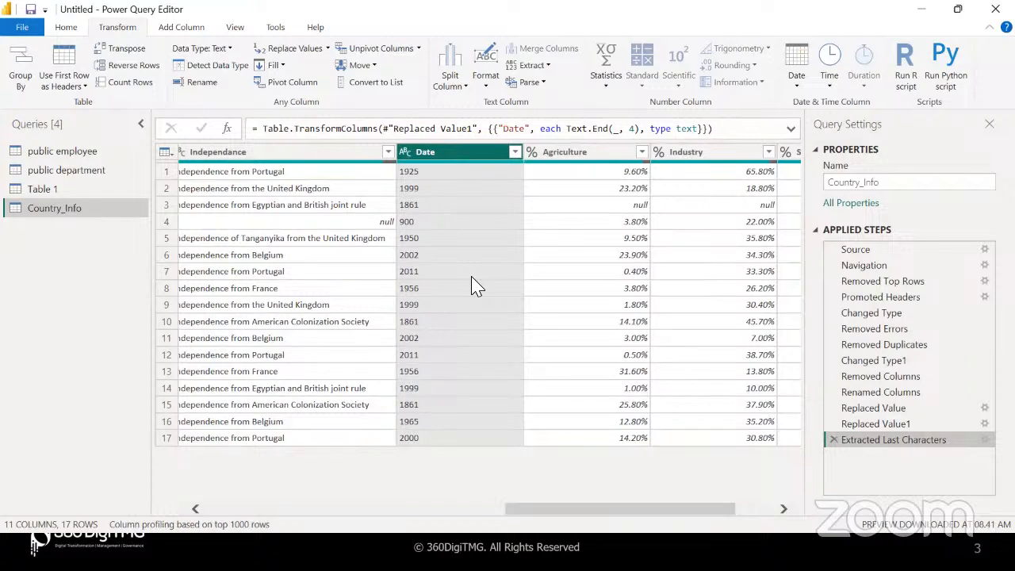
left_click(860, 425)
Duplicate Date as a Date - Copy column inserted before Extracted Last Characters, giving 12 columns
right_click(447, 155)
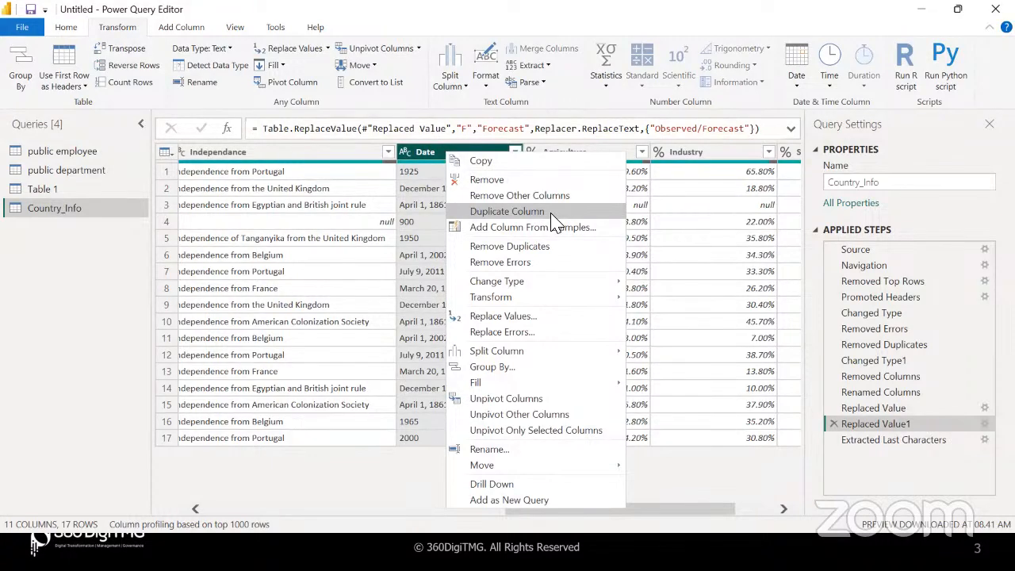
left_click(440, 157)
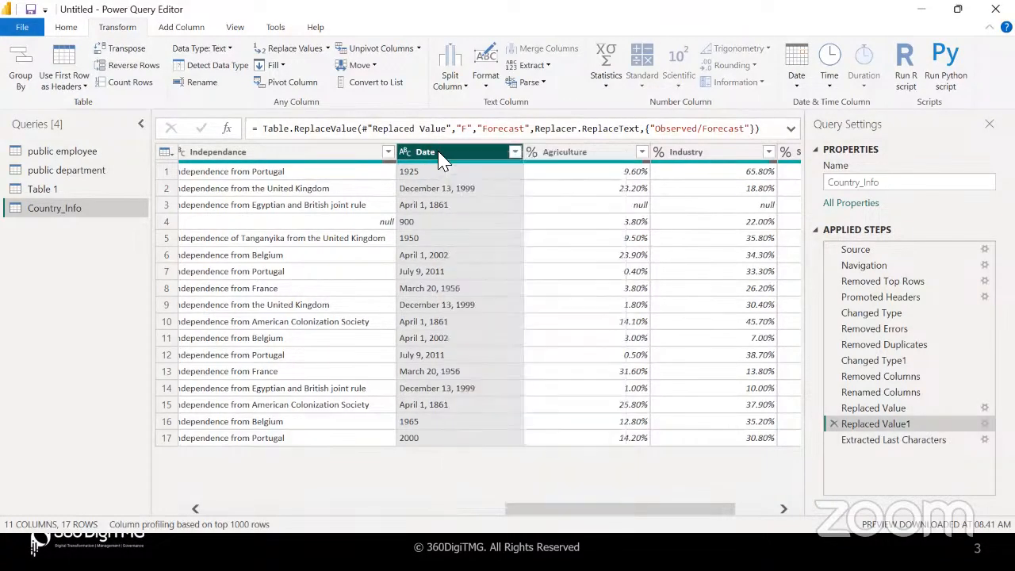
right_click(478, 155)
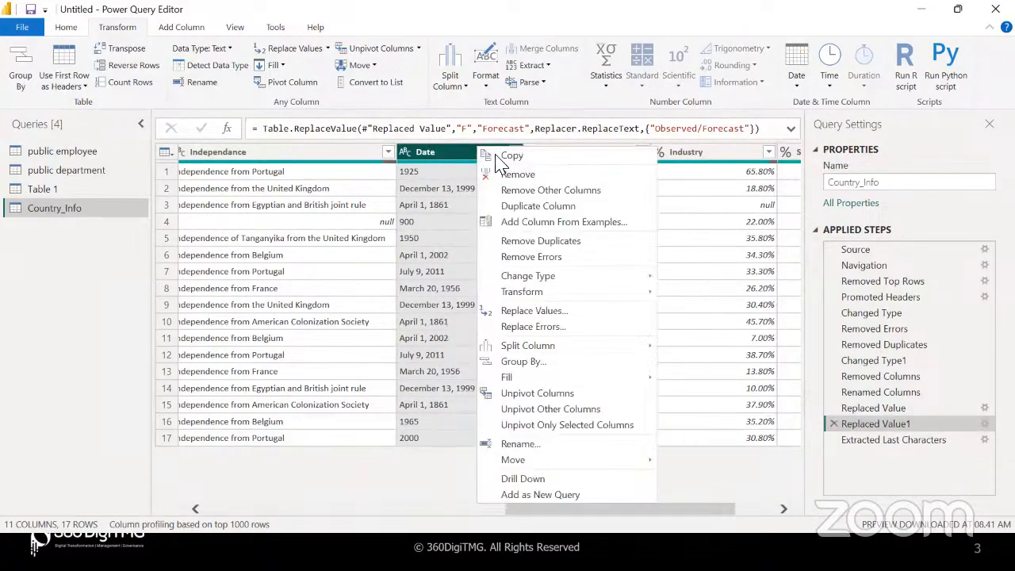
left_click(539, 206)
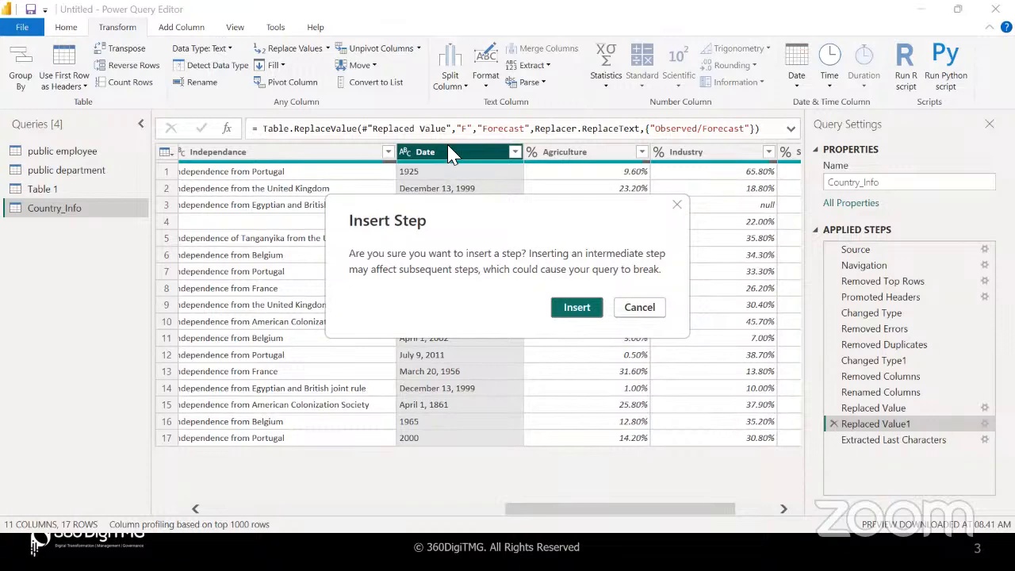
left_click(576, 308)
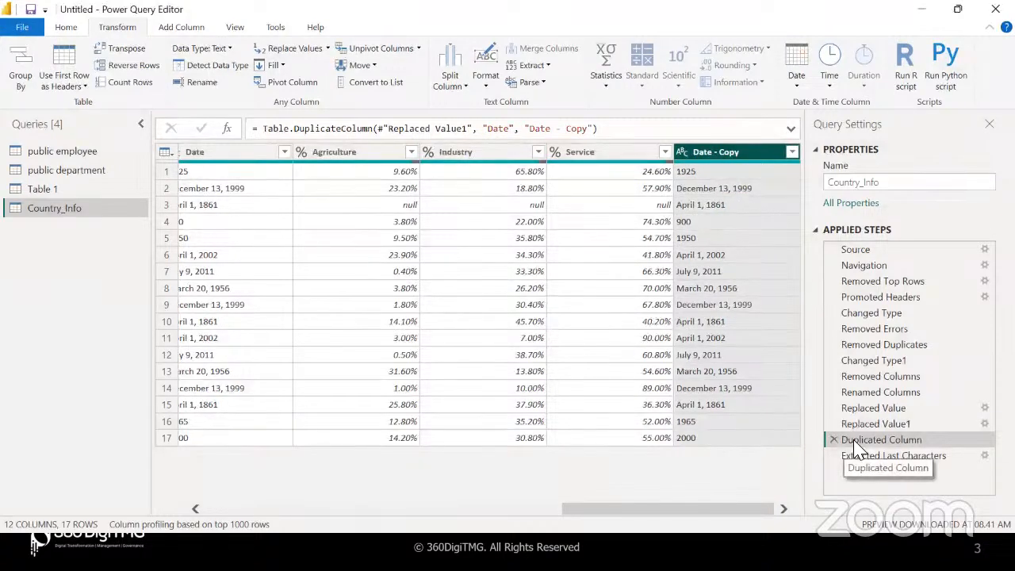
scroll(486, 346, "left", 5)
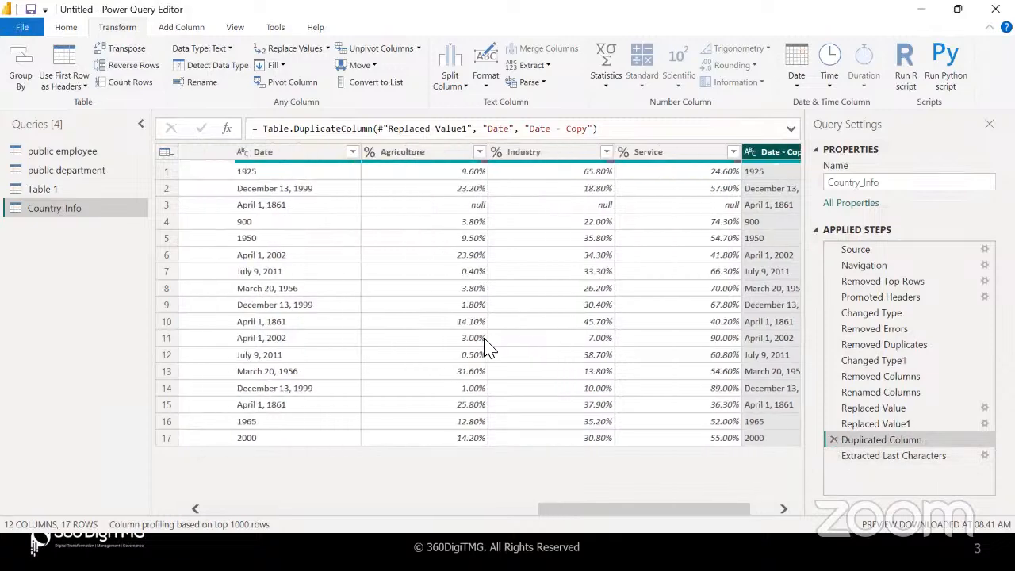
scroll(487, 348, "left", 3)
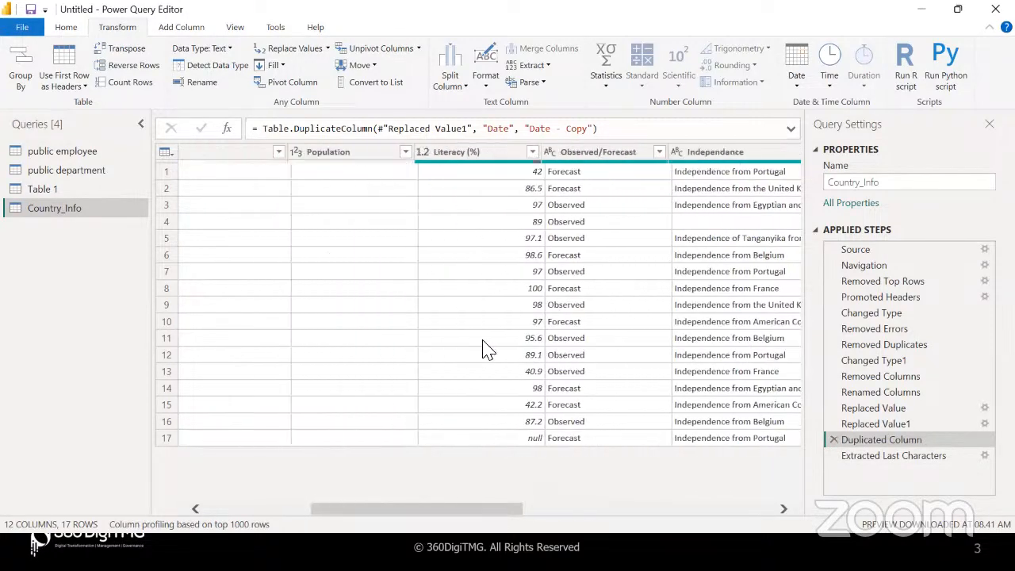
scroll(487, 348, "right", 3)
left_click(622, 153)
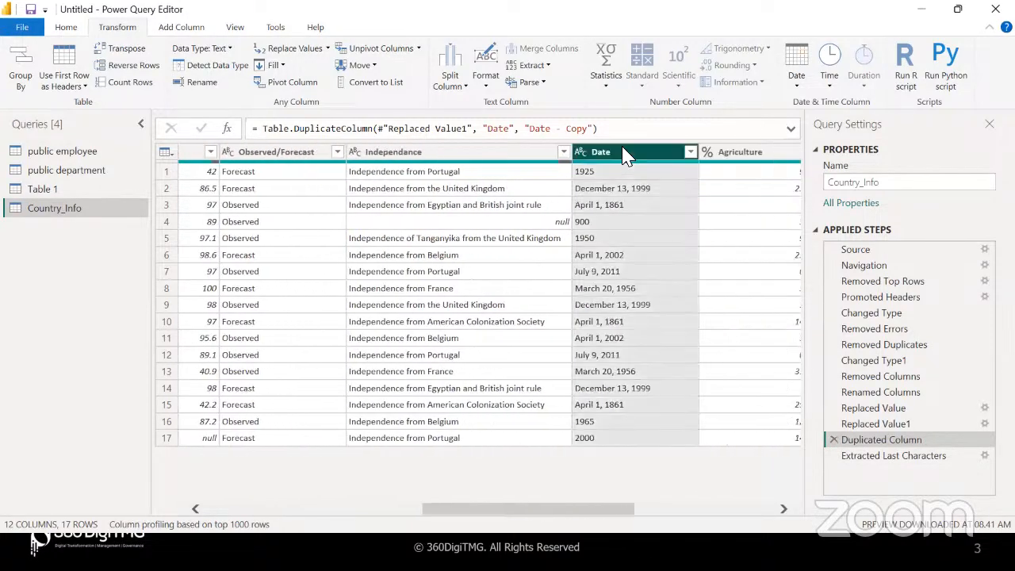
scroll(623, 183, "right", 5)
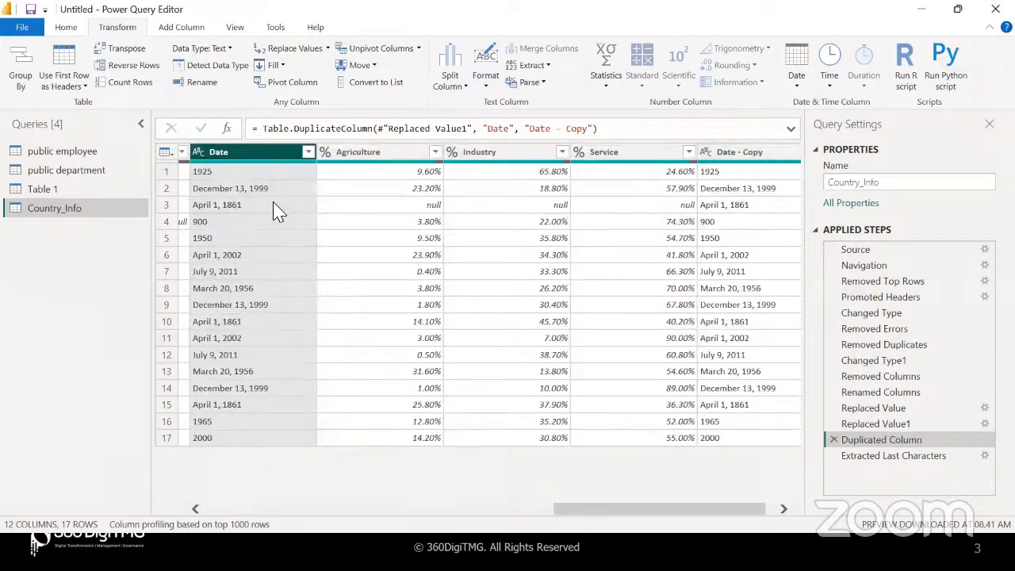
At the Extracted Last Characters step, rename Date to 'Year' and set its type to Whole Number
left_click(873, 457)
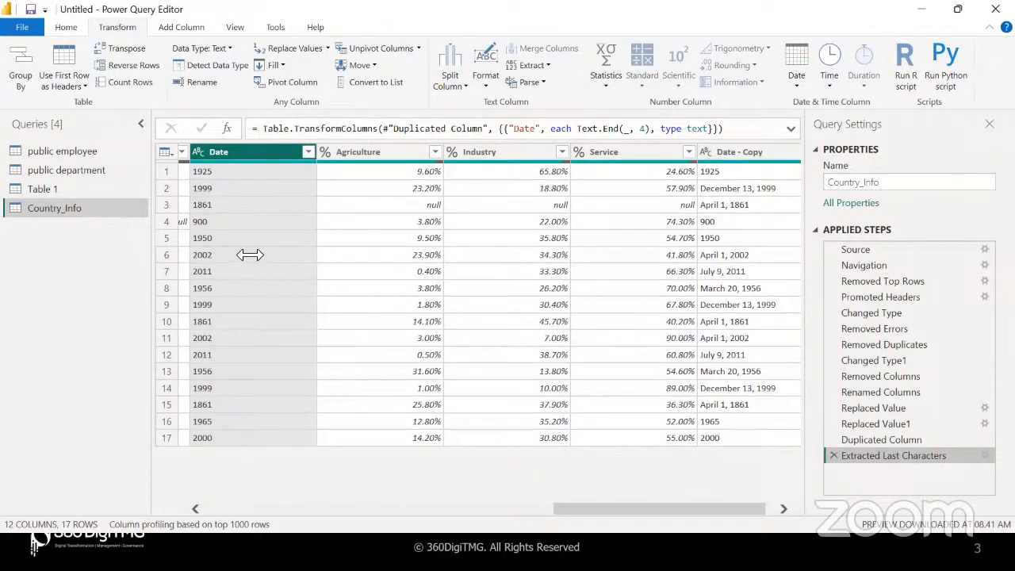
double_click(242, 153)
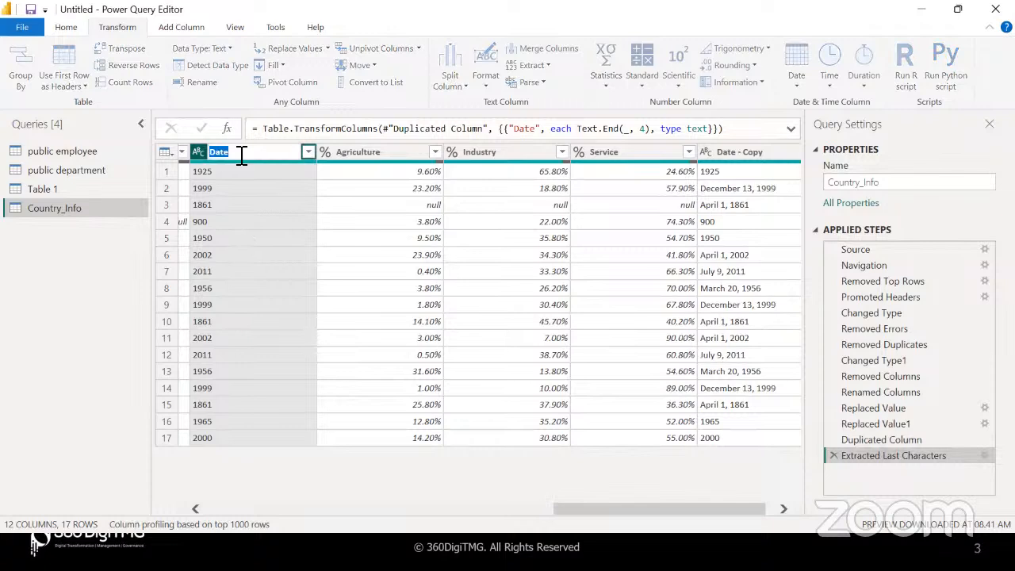
type("Year")
key("Return")
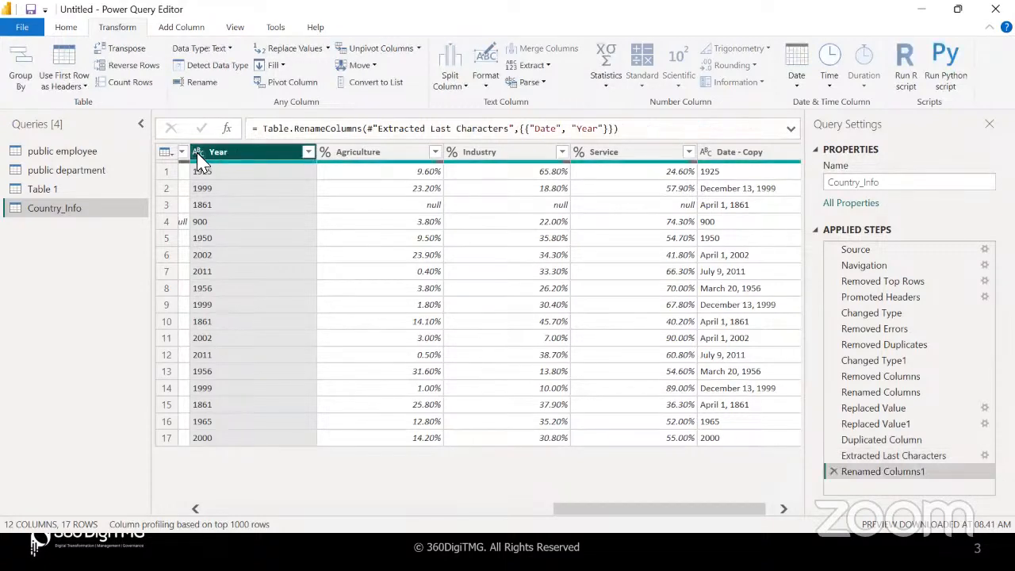
left_click(197, 153)
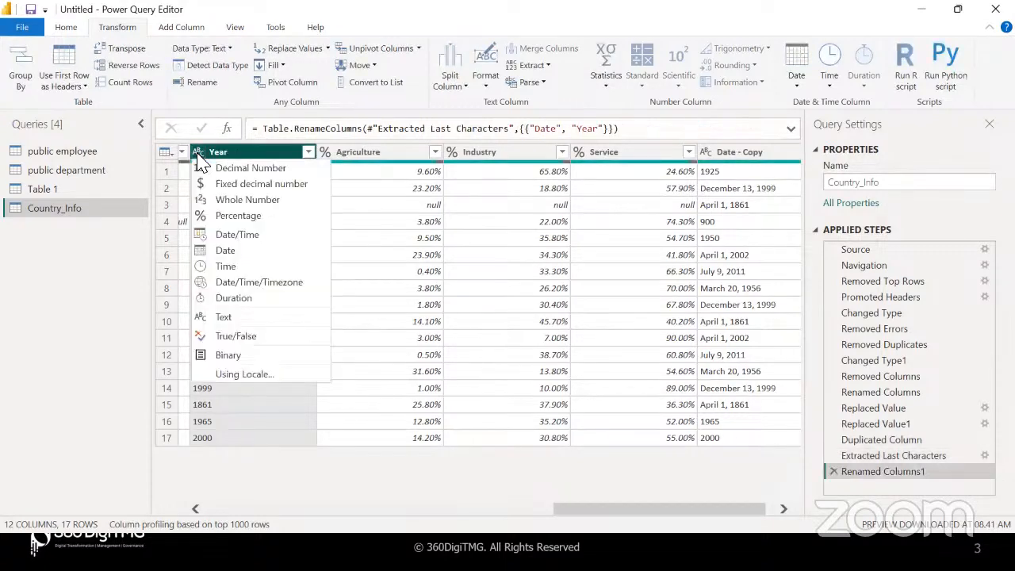
left_click(247, 200)
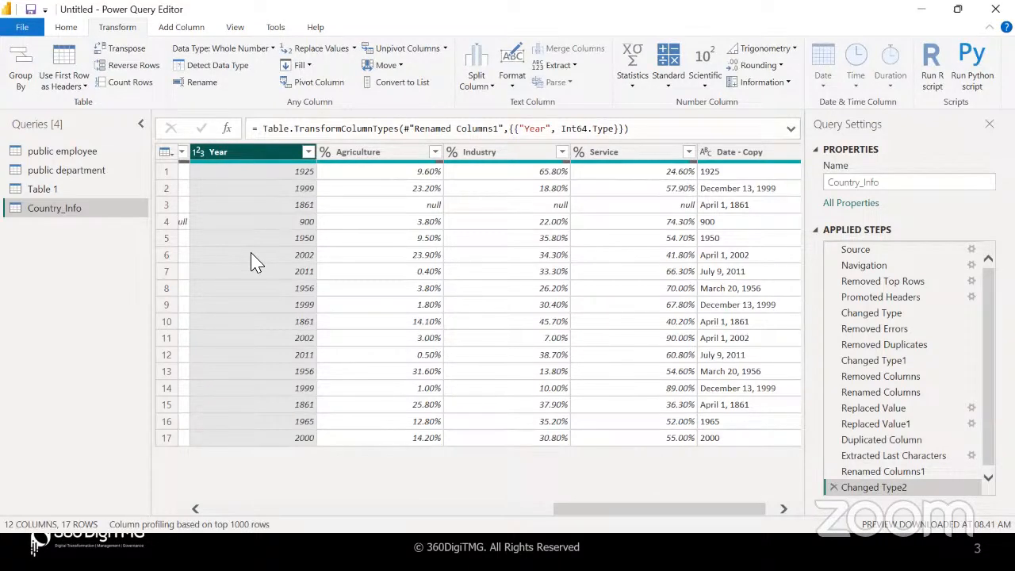
scroll(251, 261, "left", 3)
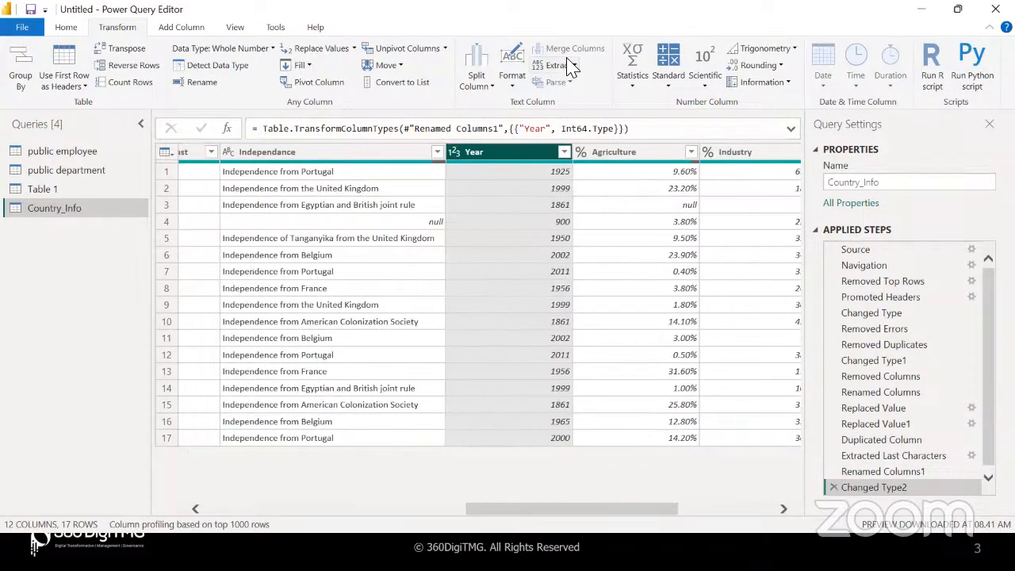
left_click(513, 225)
left_click(513, 238)
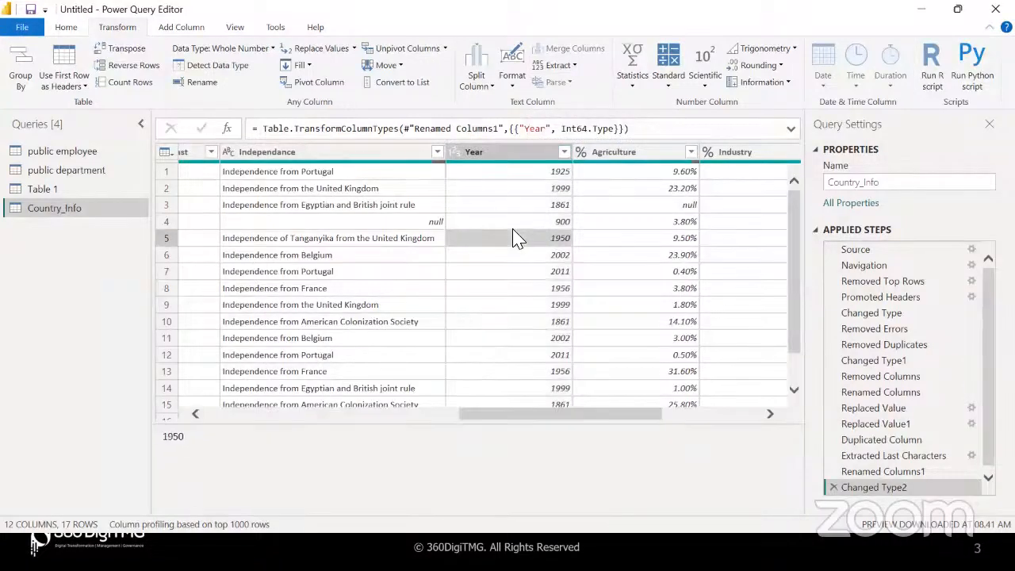
left_click(490, 87)
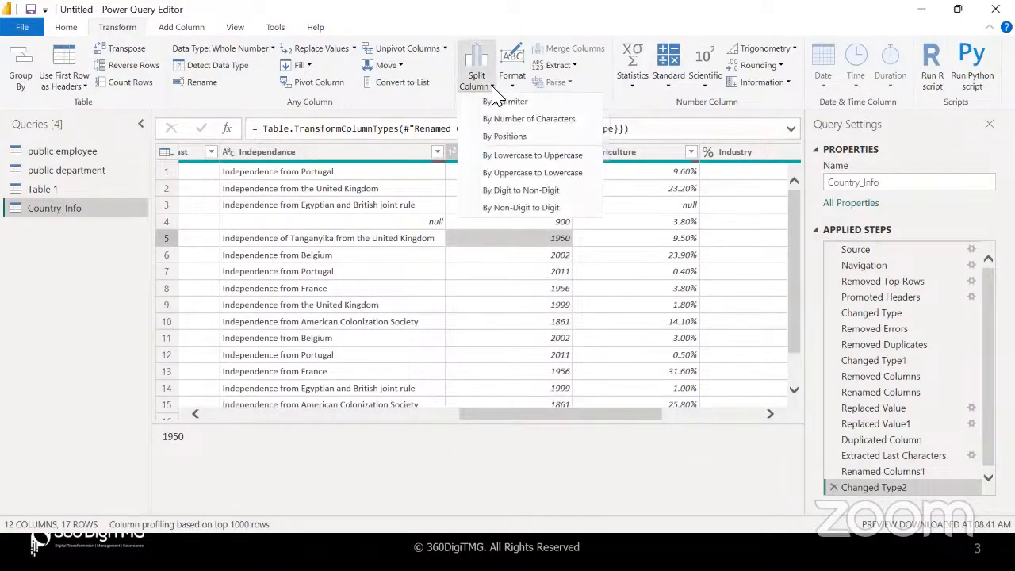
left_click(521, 275)
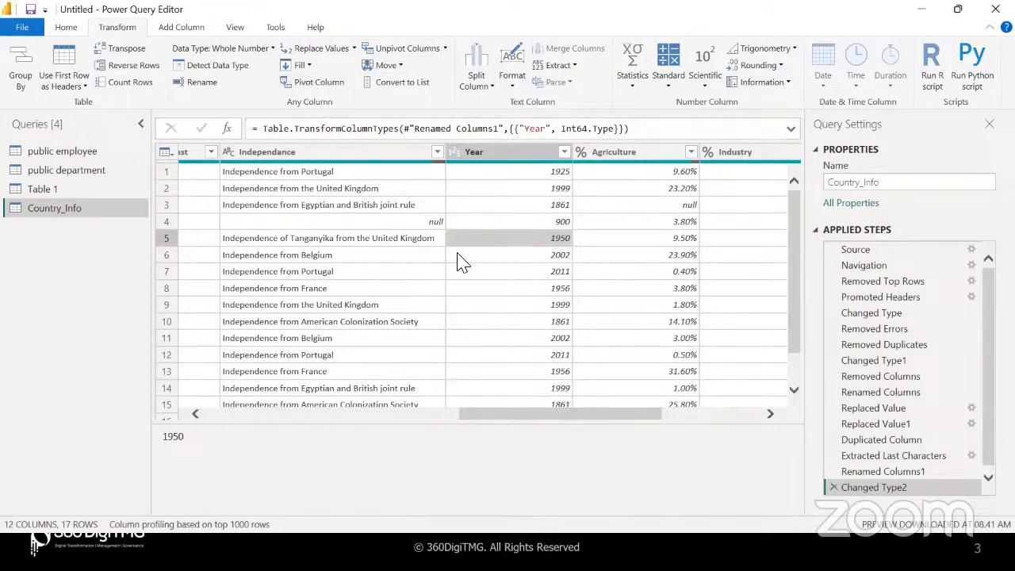
left_click(494, 289)
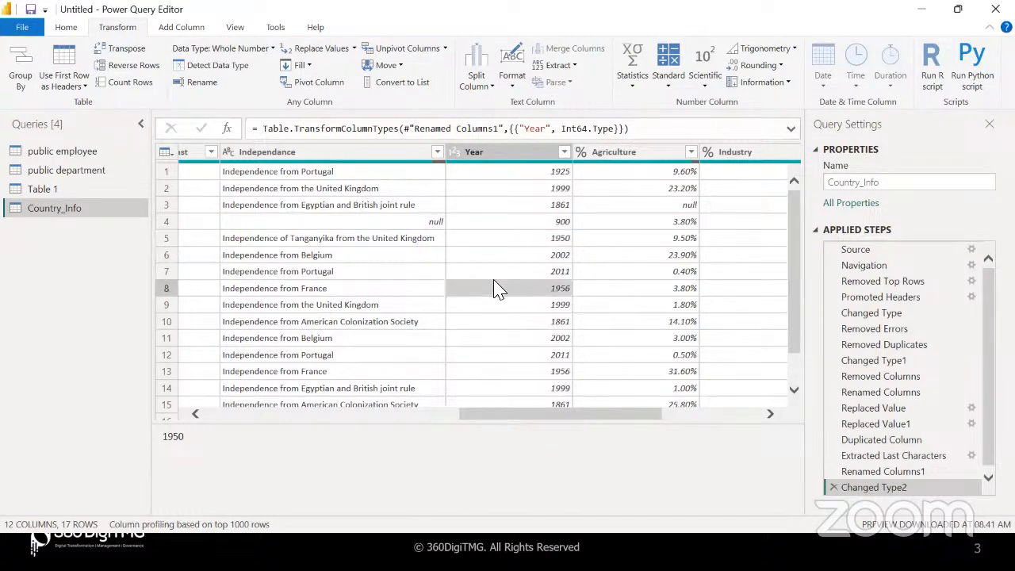
scroll(498, 290, "right", 3)
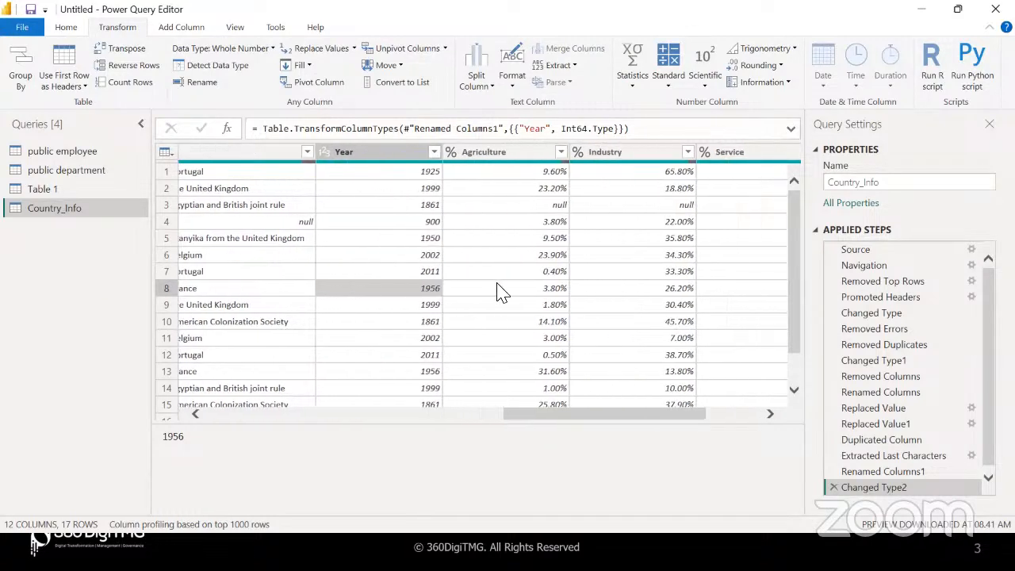
scroll(498, 292, "right", 3)
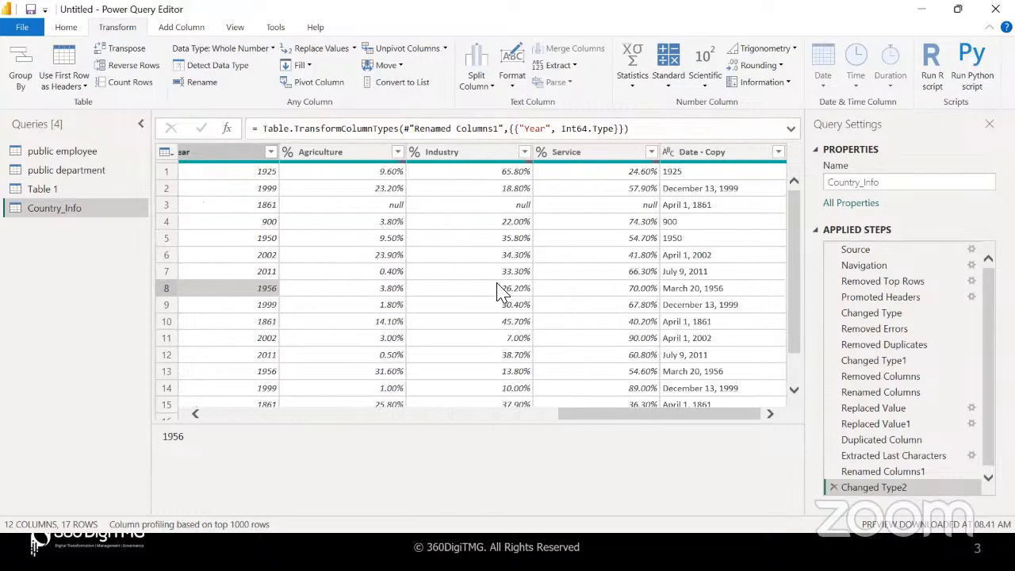
scroll(497, 292, "left", 3)
scroll(497, 291, "right", 3)
scroll(498, 292, "left", 5)
scroll(498, 292, "left", 3)
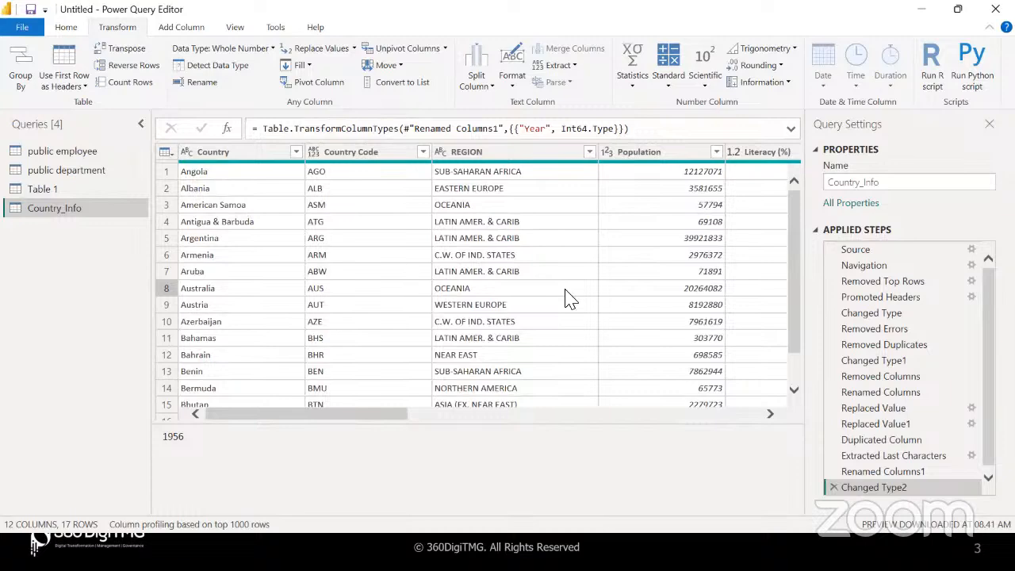
scroll(566, 295, "right", 6)
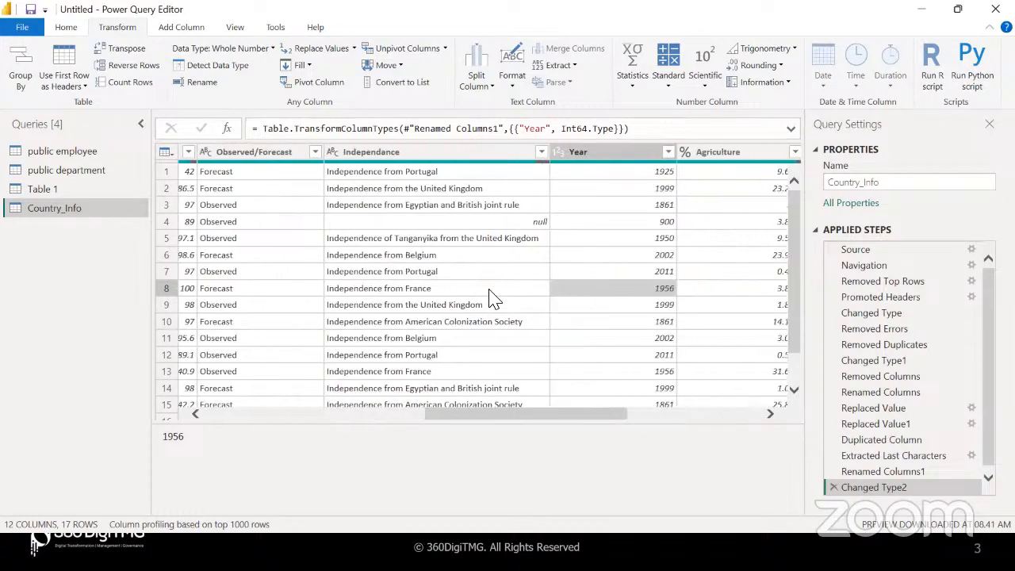
scroll(490, 296, "right", 3)
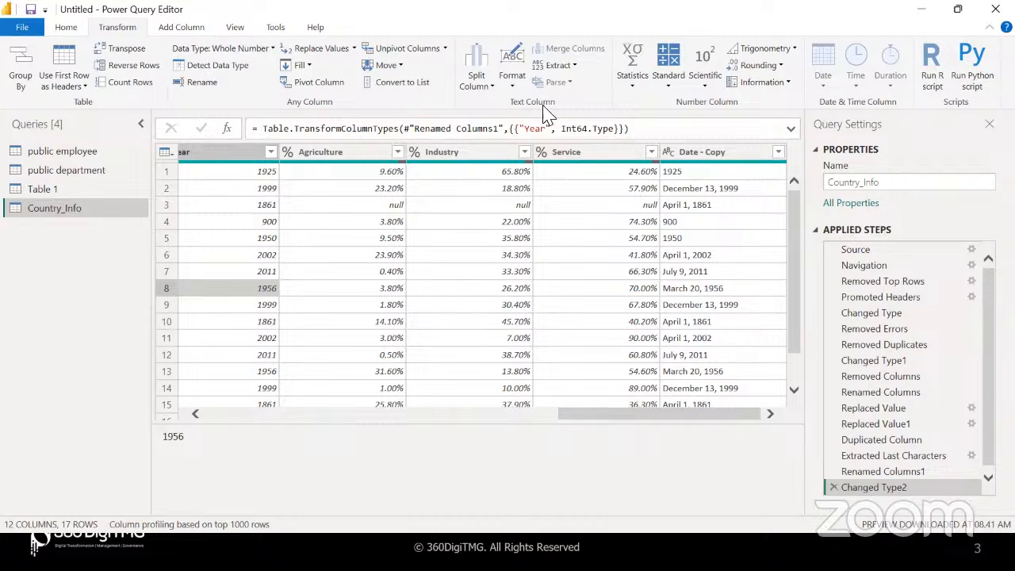
left_click(485, 84)
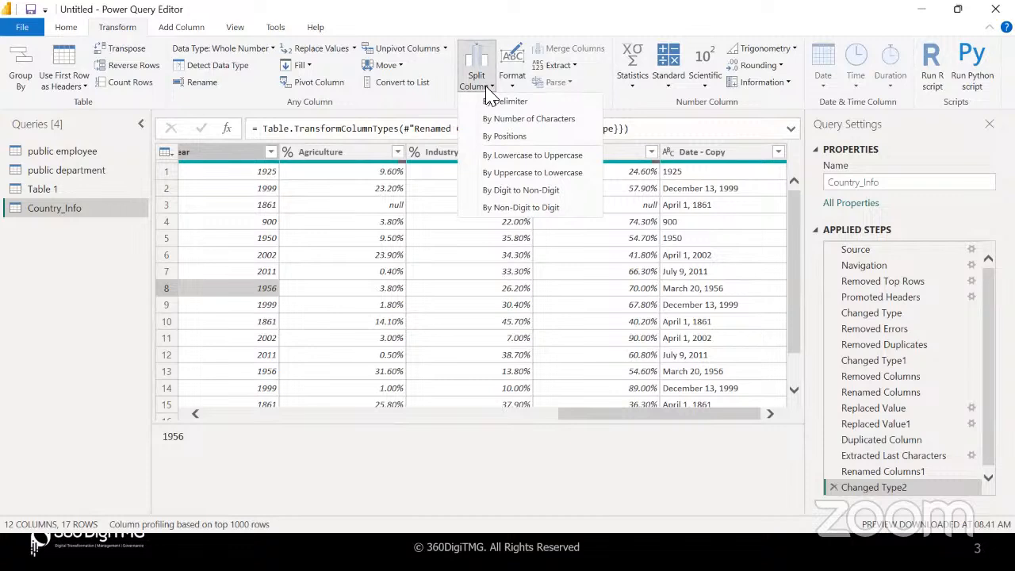
left_click(612, 210)
left_click(573, 66)
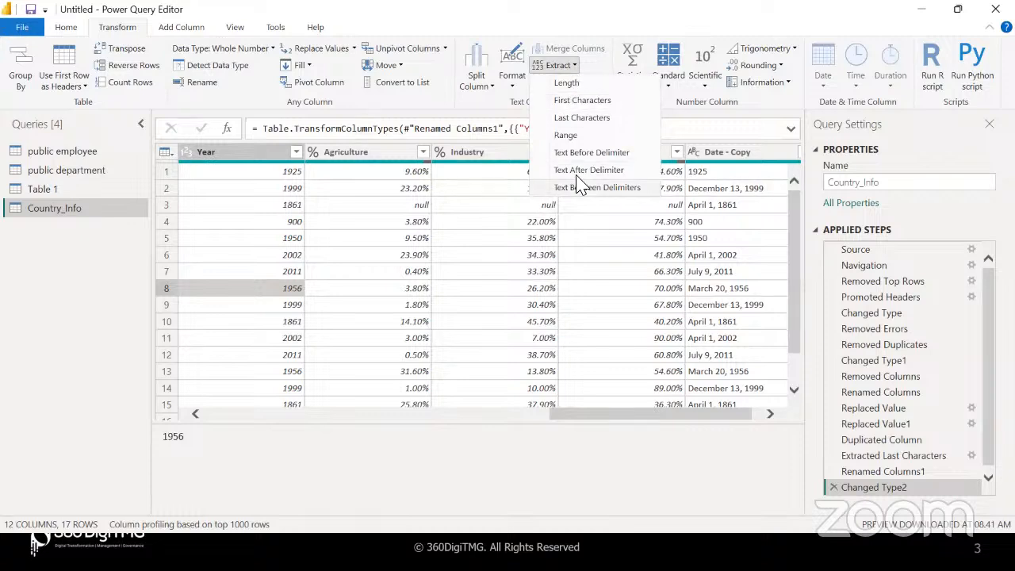
left_click(469, 193)
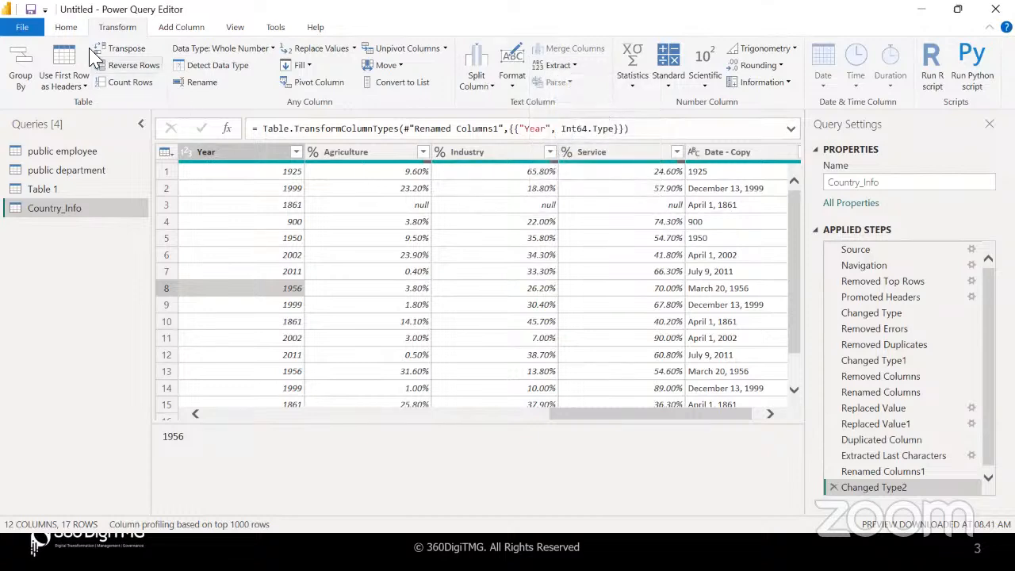
left_click(190, 29)
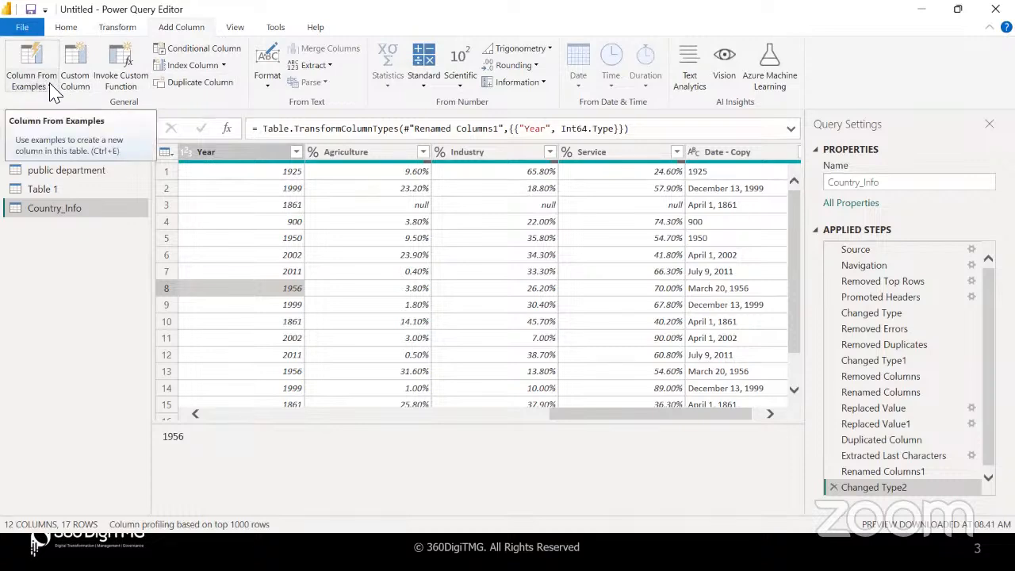
left_click(366, 207)
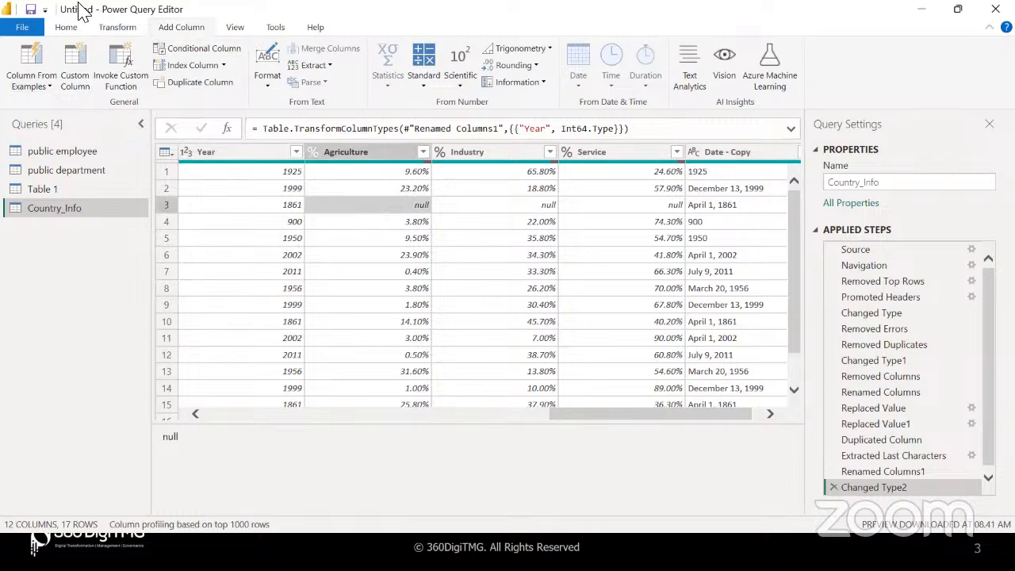
left_click(120, 27)
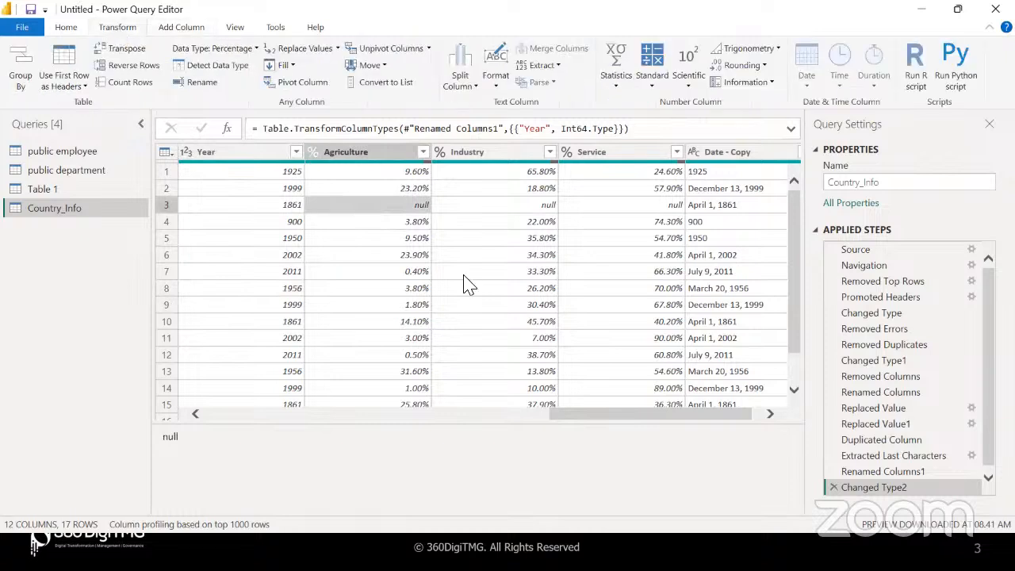